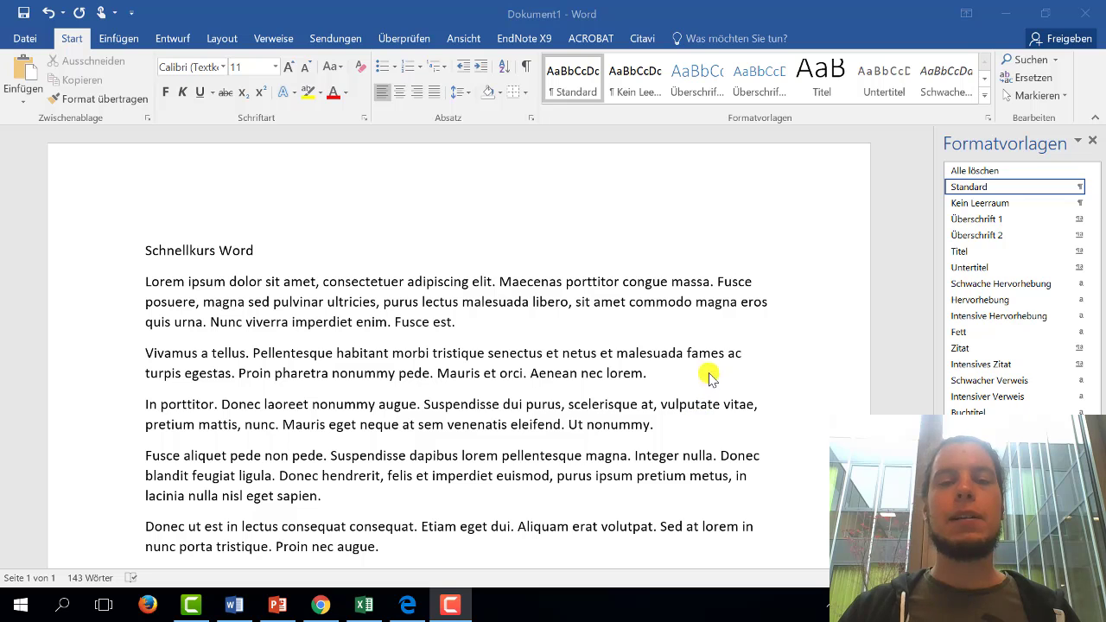
- Focus the document, then close, reopen, float and re-dock the Formatvorlagen pane
click(254, 251)
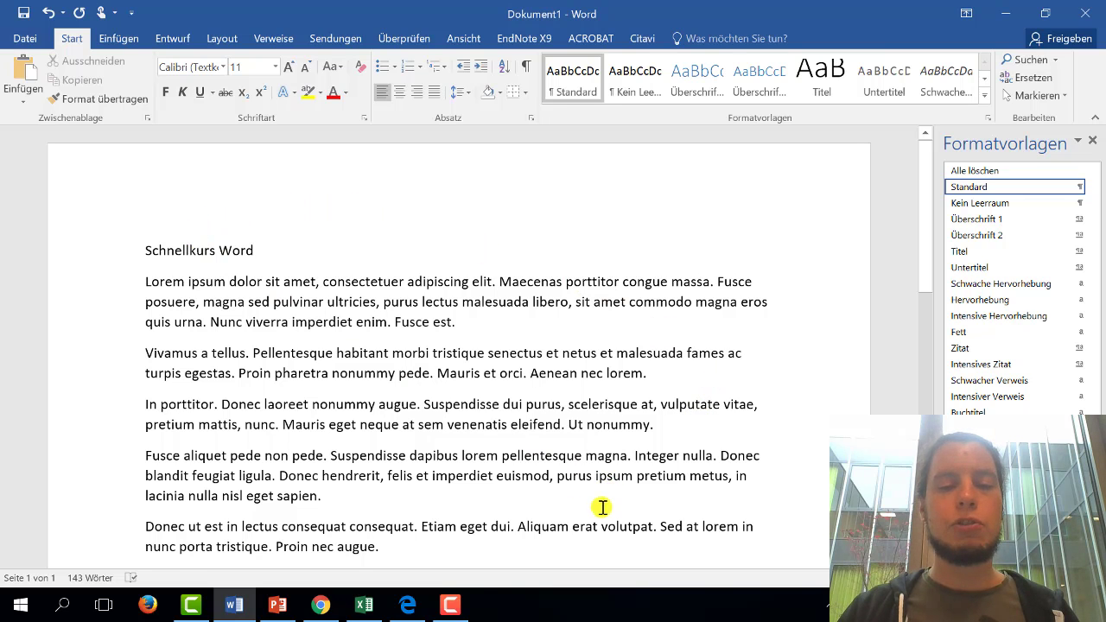
drag(599, 507, 353, 320)
click(584, 422)
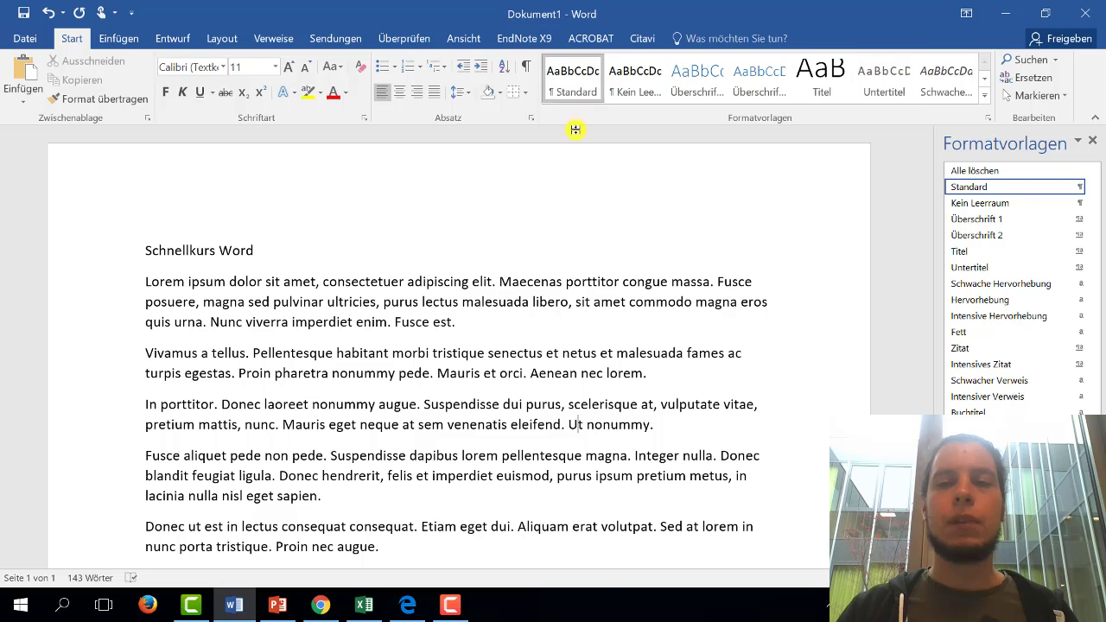
click(1093, 141)
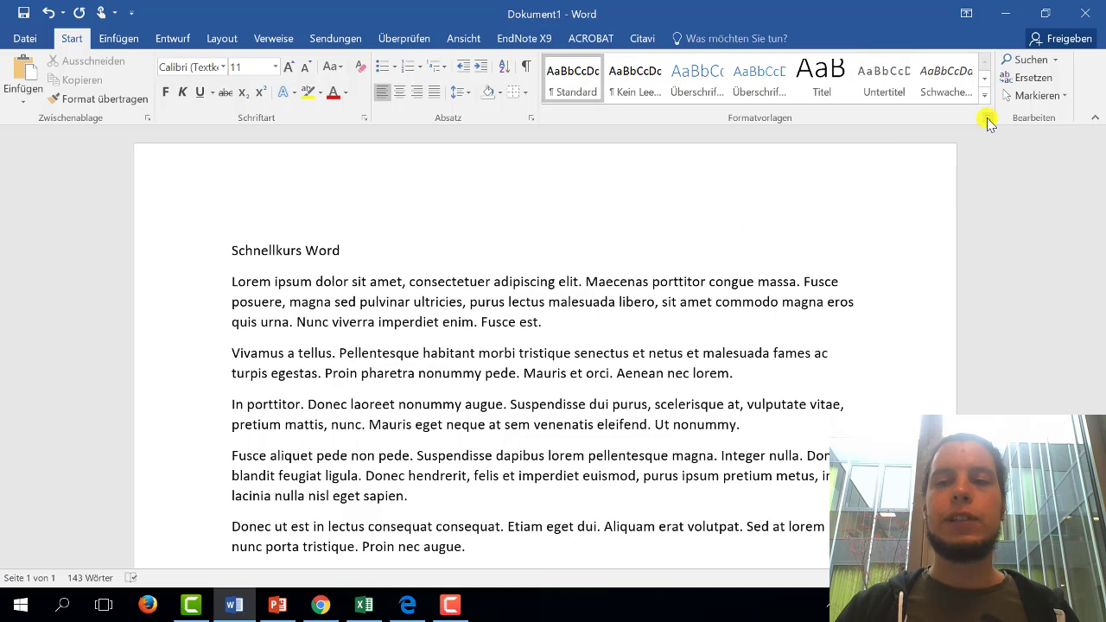
click(987, 120)
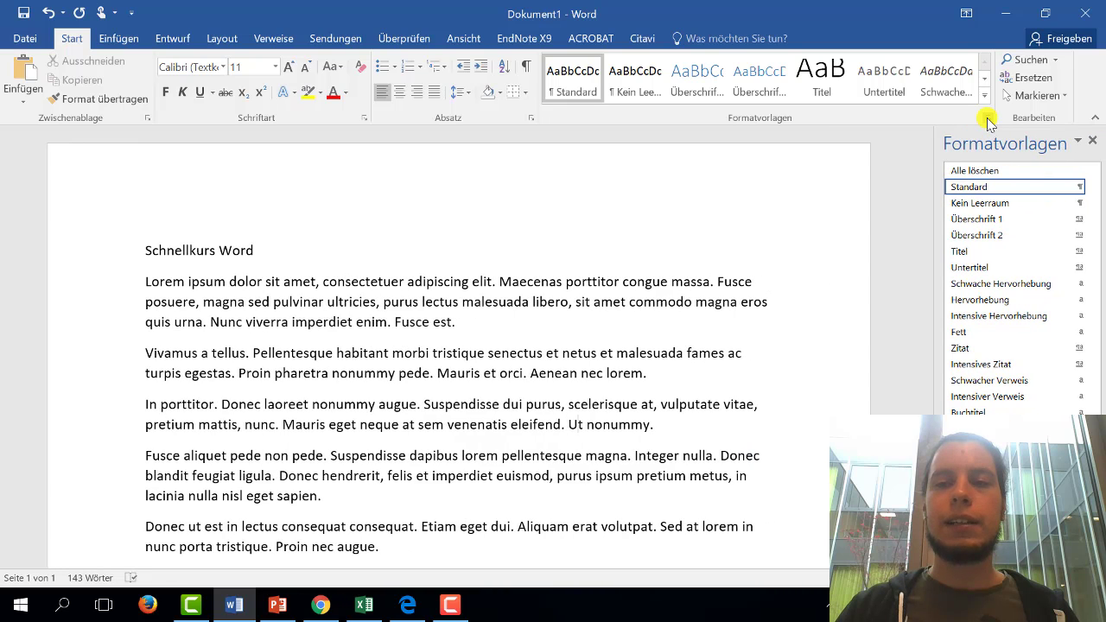
drag(990, 144, 903, 145)
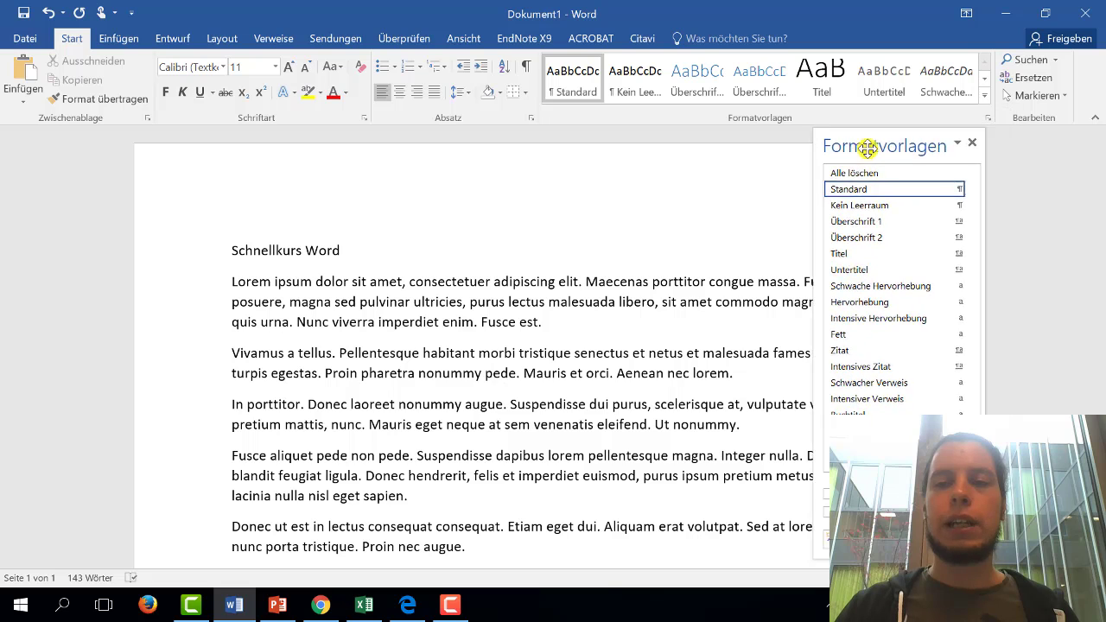
drag(903, 145, 1100, 141)
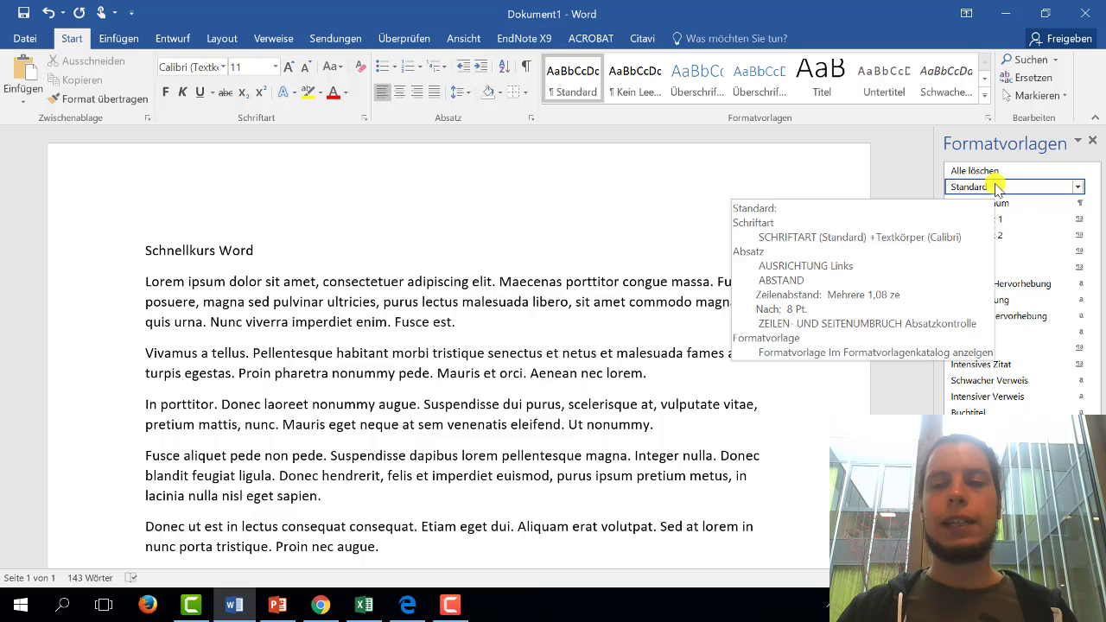
mouse_move(979, 220)
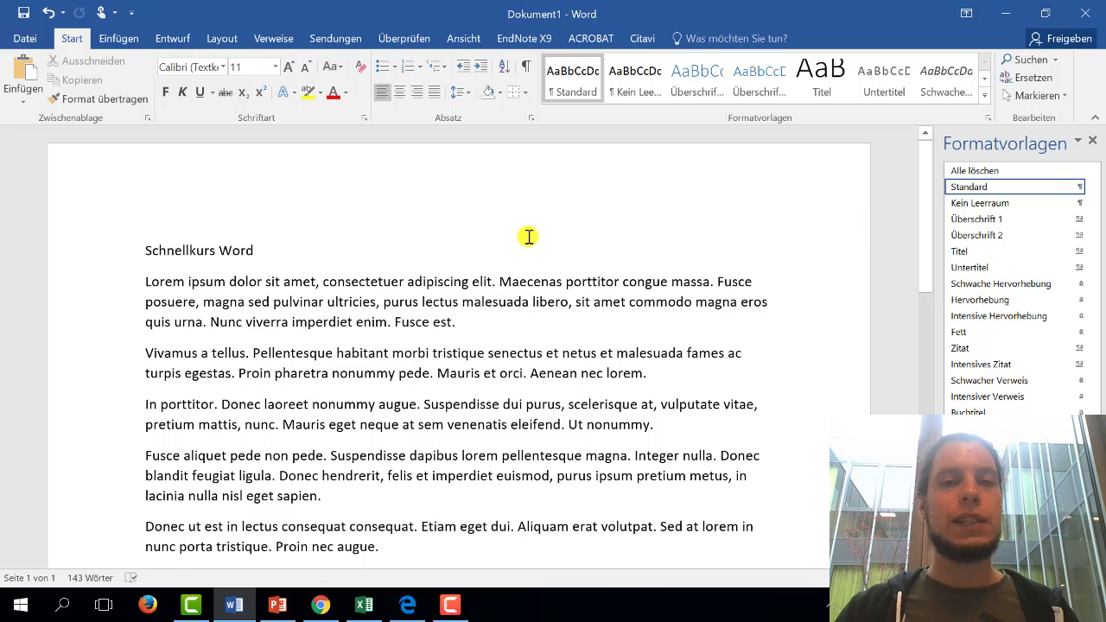
- Make the Schnellkurs Word title bold, grow it to 16 pt, and reselect it
click(282, 249)
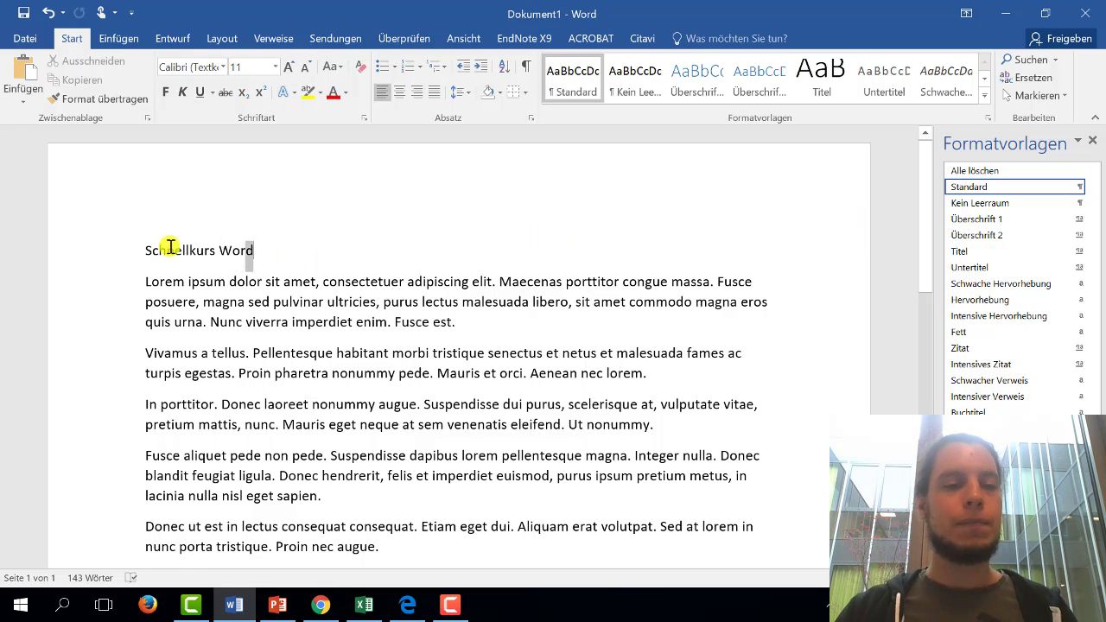
click(130, 246)
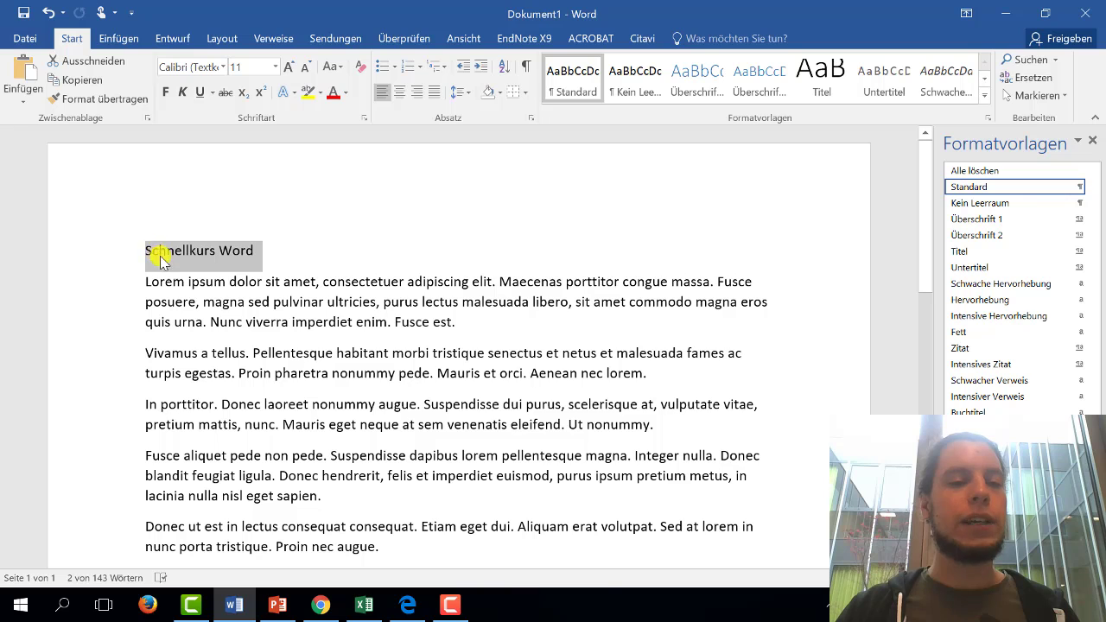
click(165, 93)
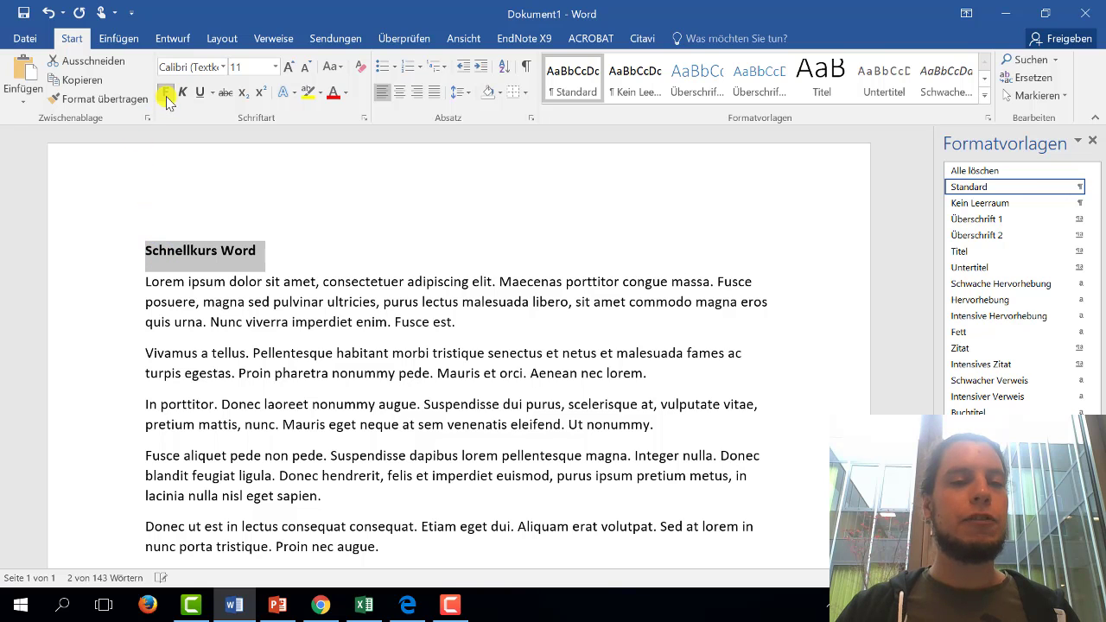
click(288, 67)
click(289, 66)
click(289, 66)
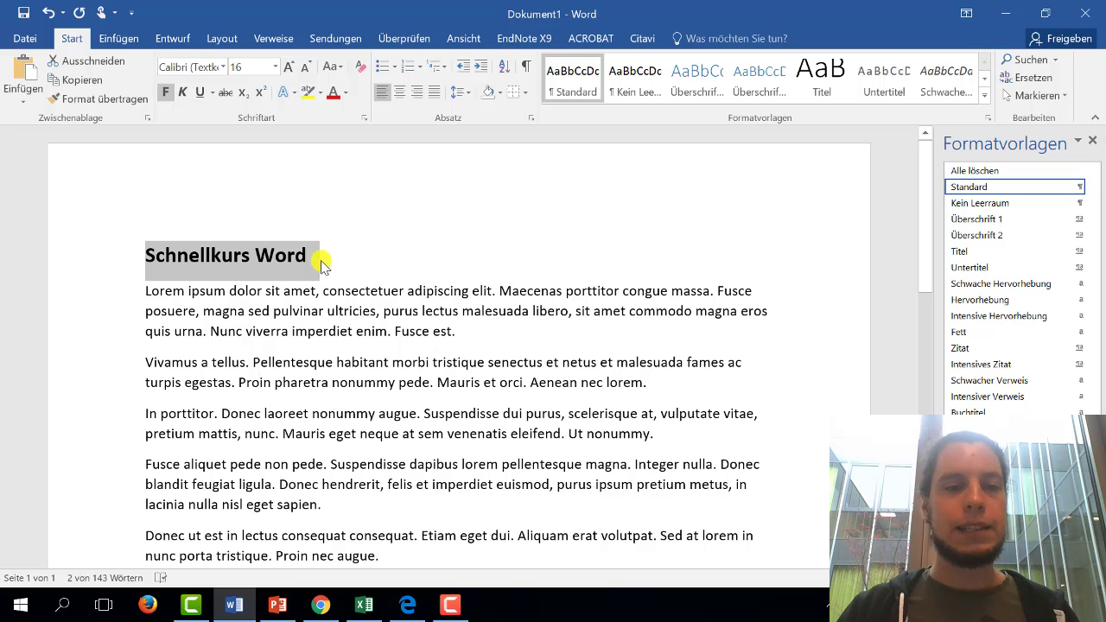
mouse_move(1000, 189)
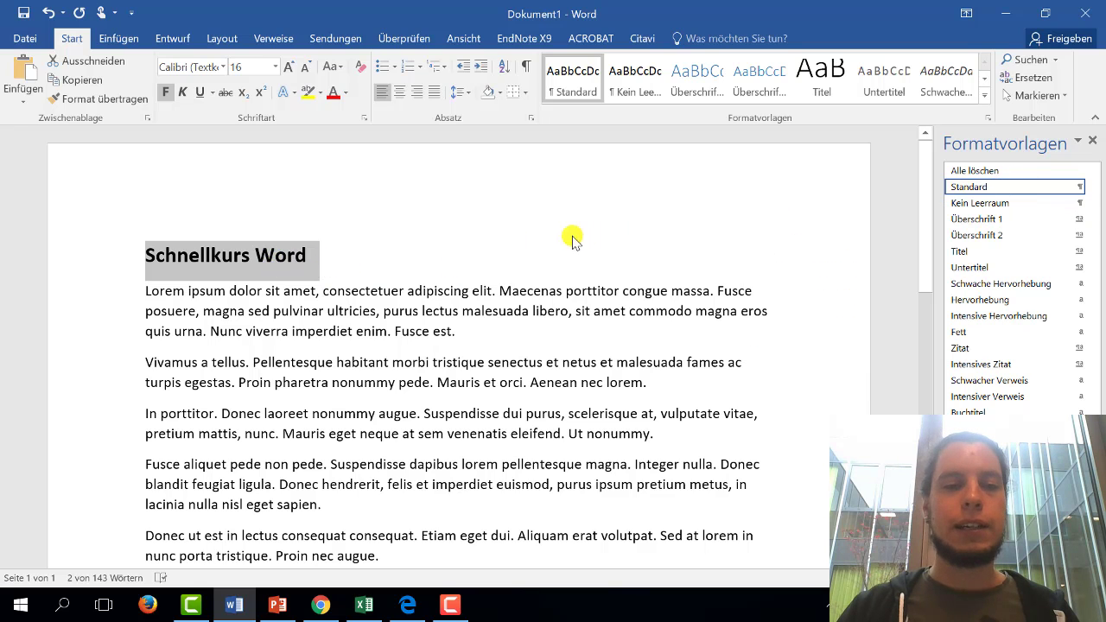
click(436, 256)
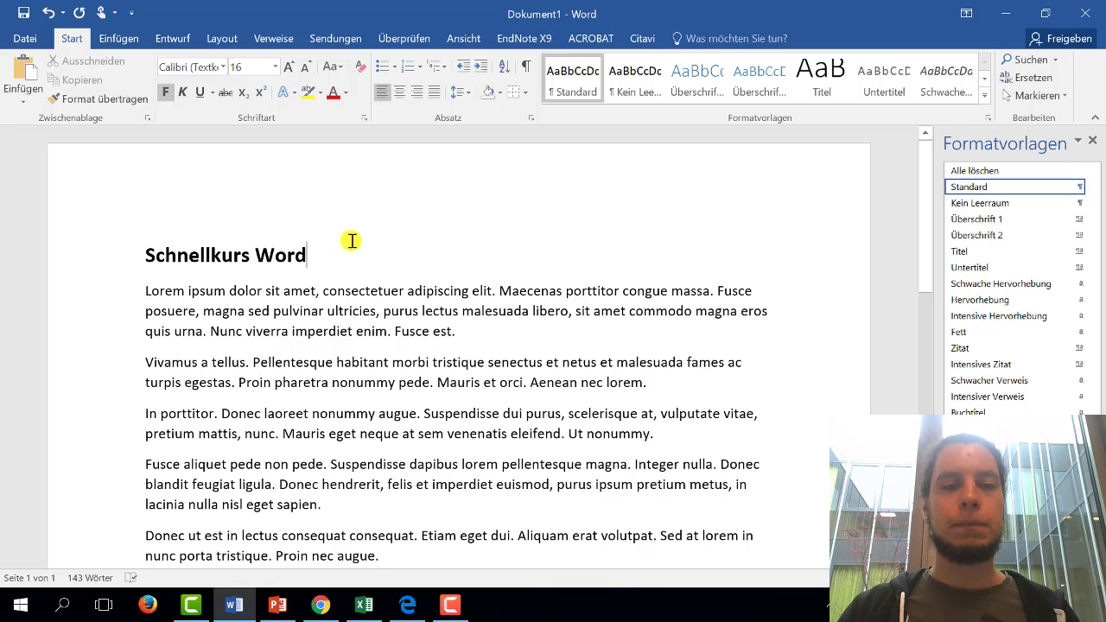
click(100, 258)
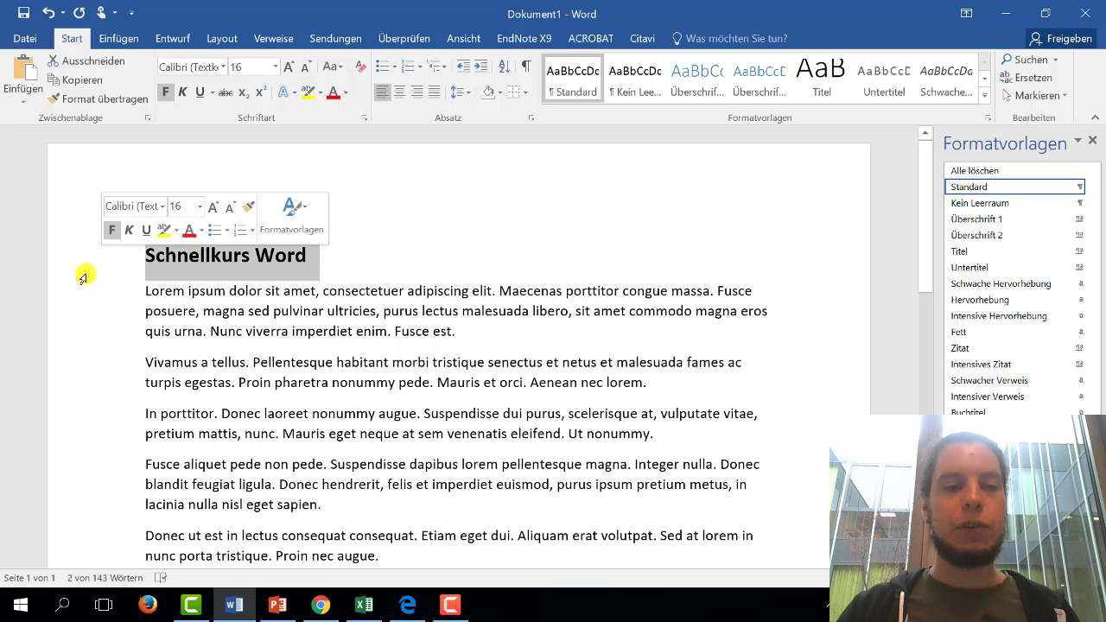
- Delete the bold title, add an empty Standard-style line and retype 'Schnellkurs Word'
key(Delete)
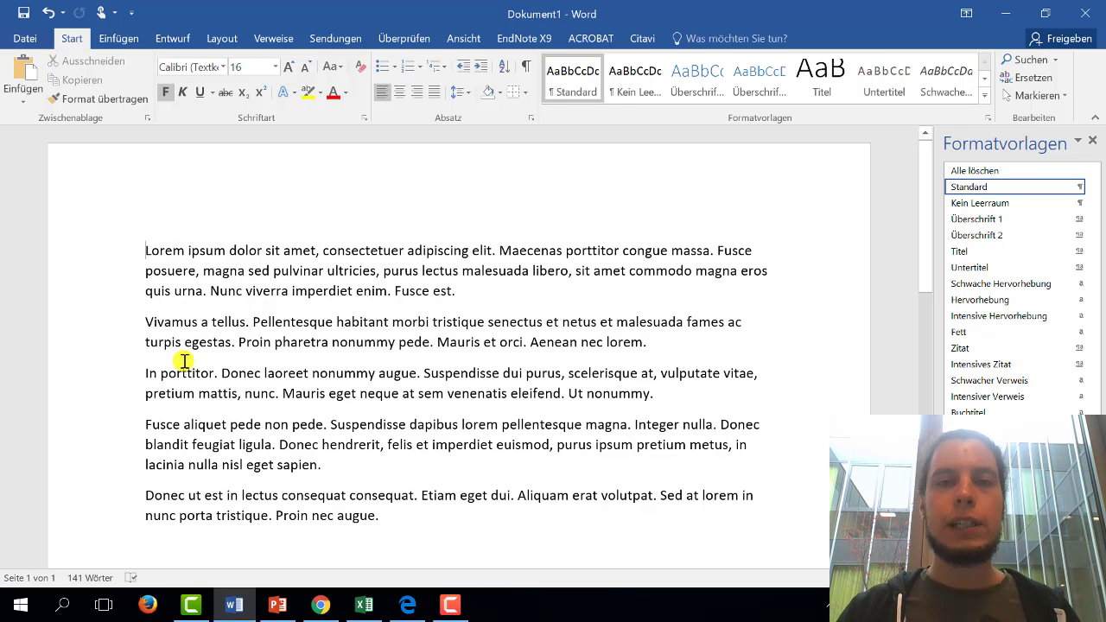
key(Return)
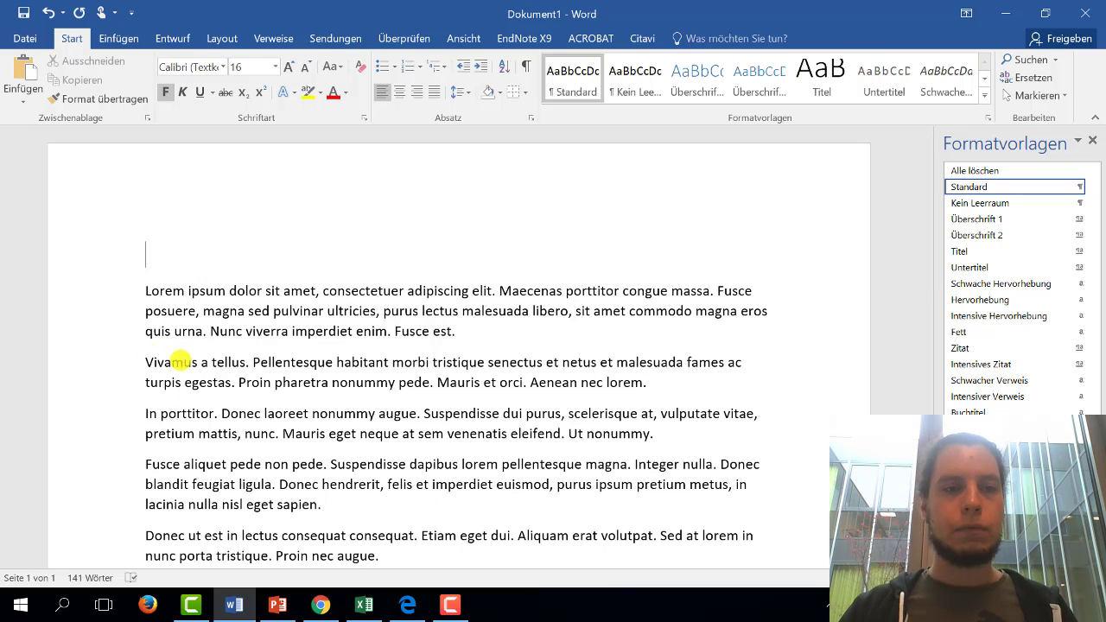
click(89, 258)
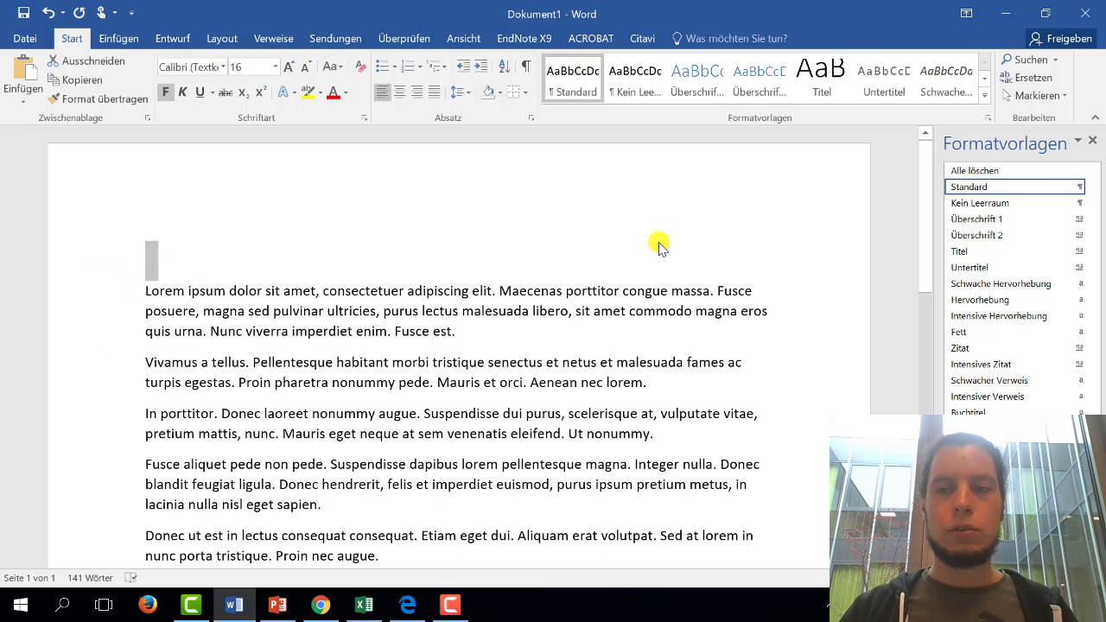
click(966, 185)
click(247, 243)
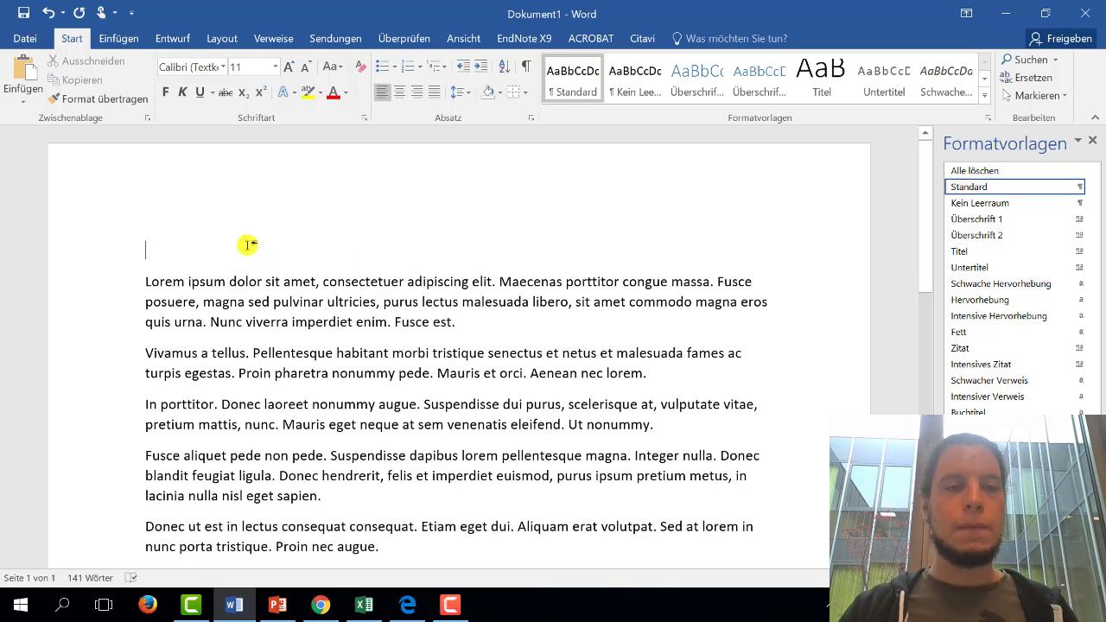
text(Schne)
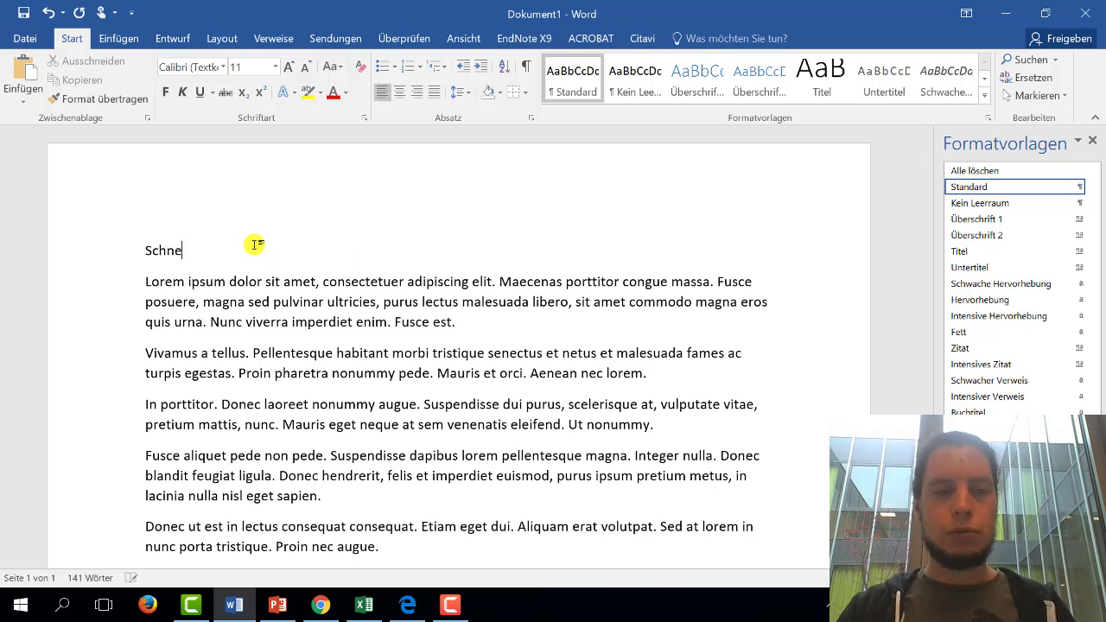
text(llkurs W)
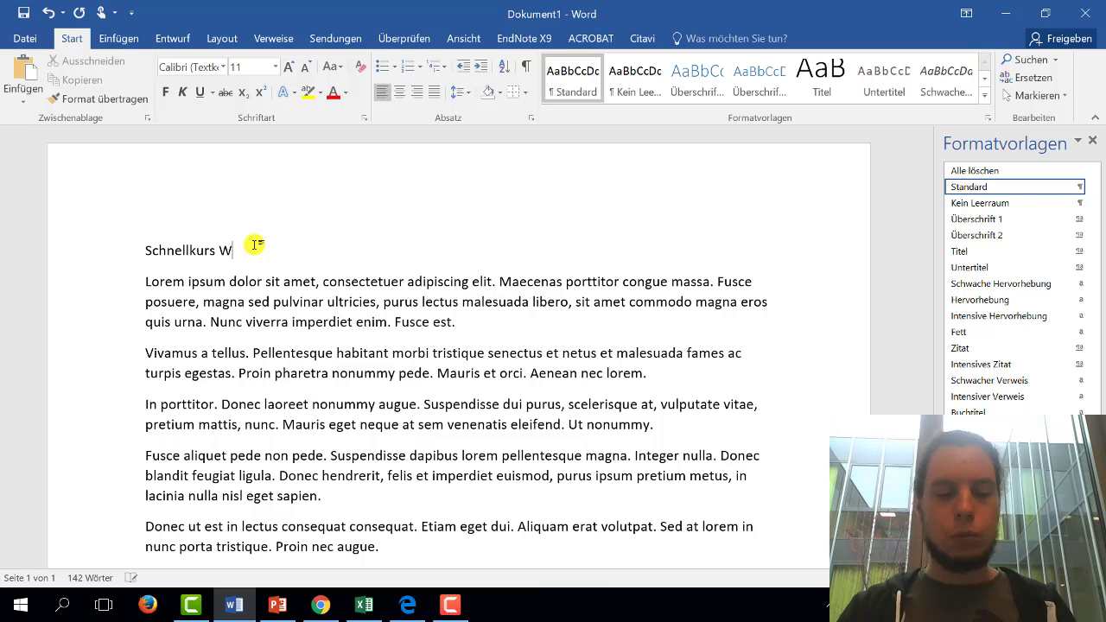
text(ord)
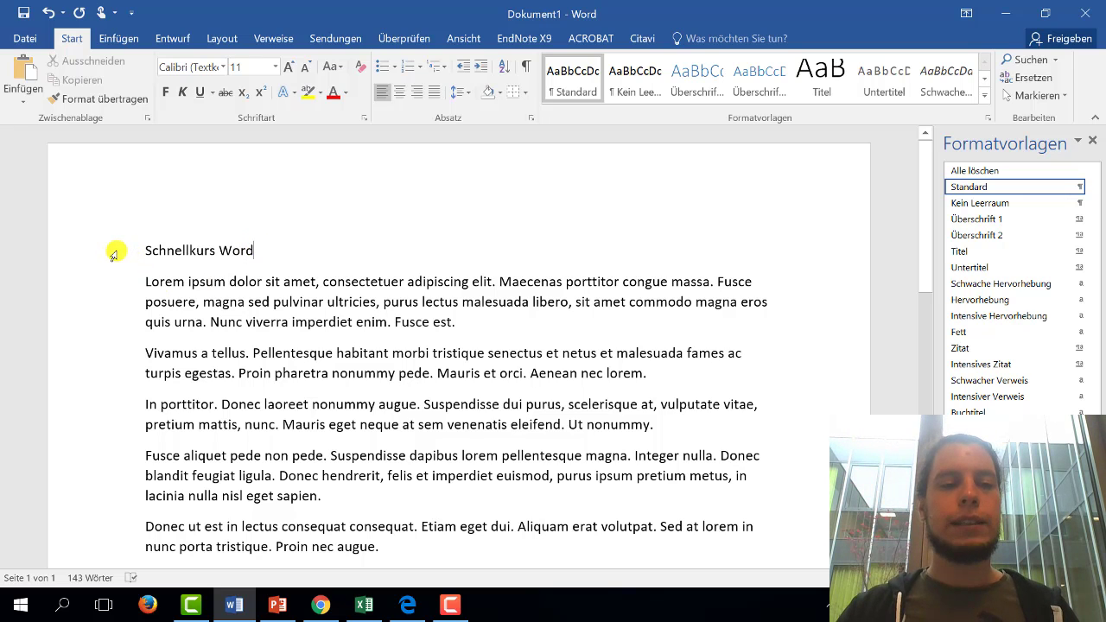
- Apply the Überschrift 1 style to the Schnellkurs Word line
click(107, 253)
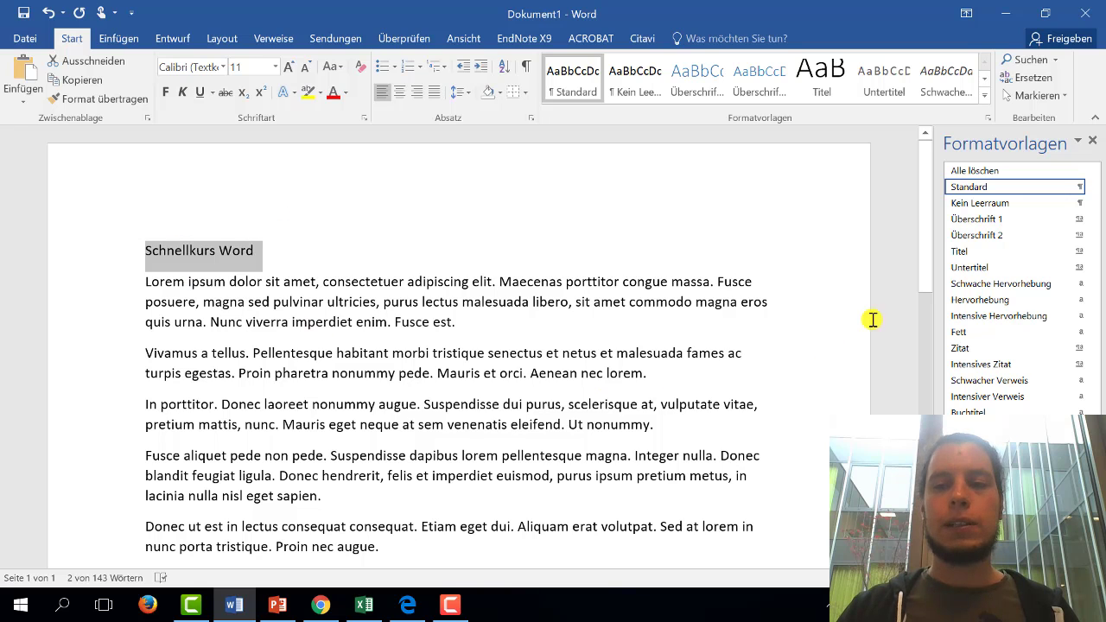
click(975, 220)
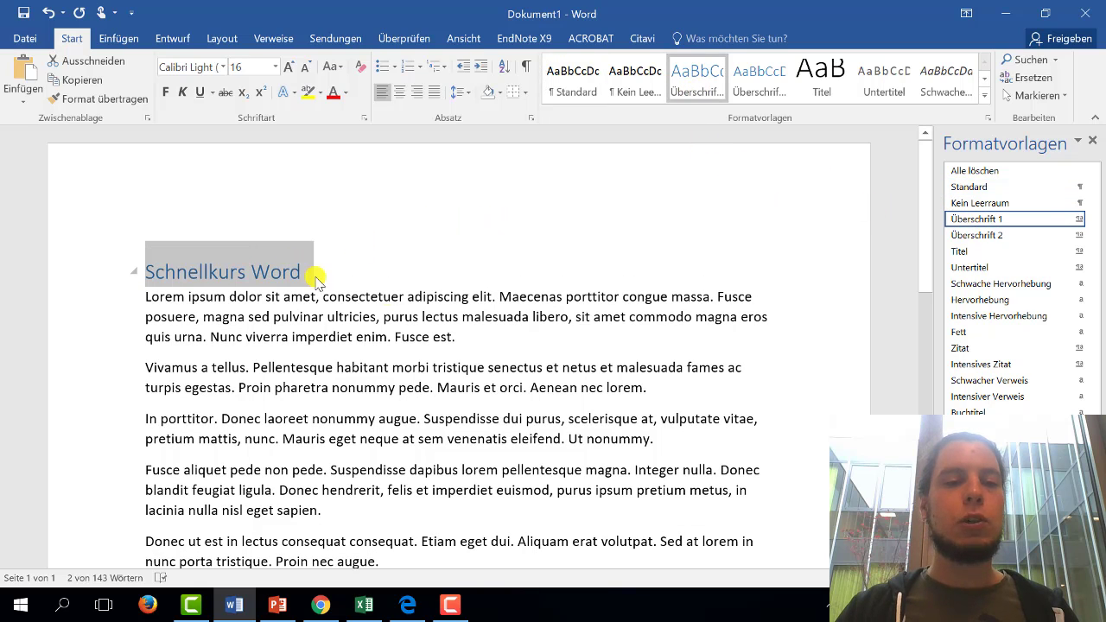
click(427, 281)
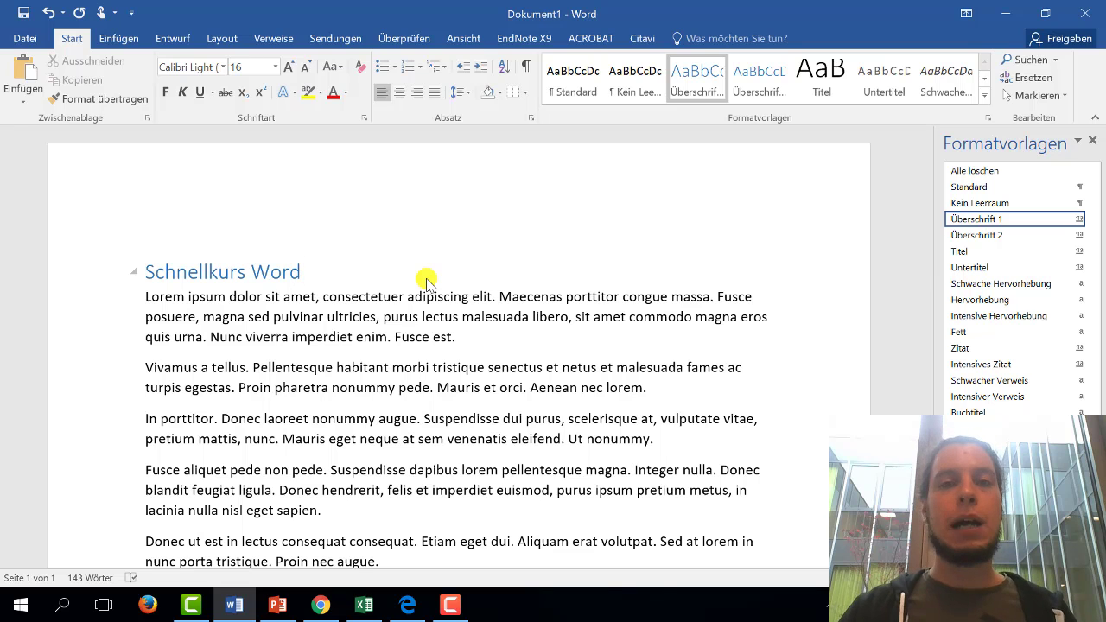
- Inspect the Überschrift 1 style's dropdown and right-click options, then reselect the heading
click(1079, 220)
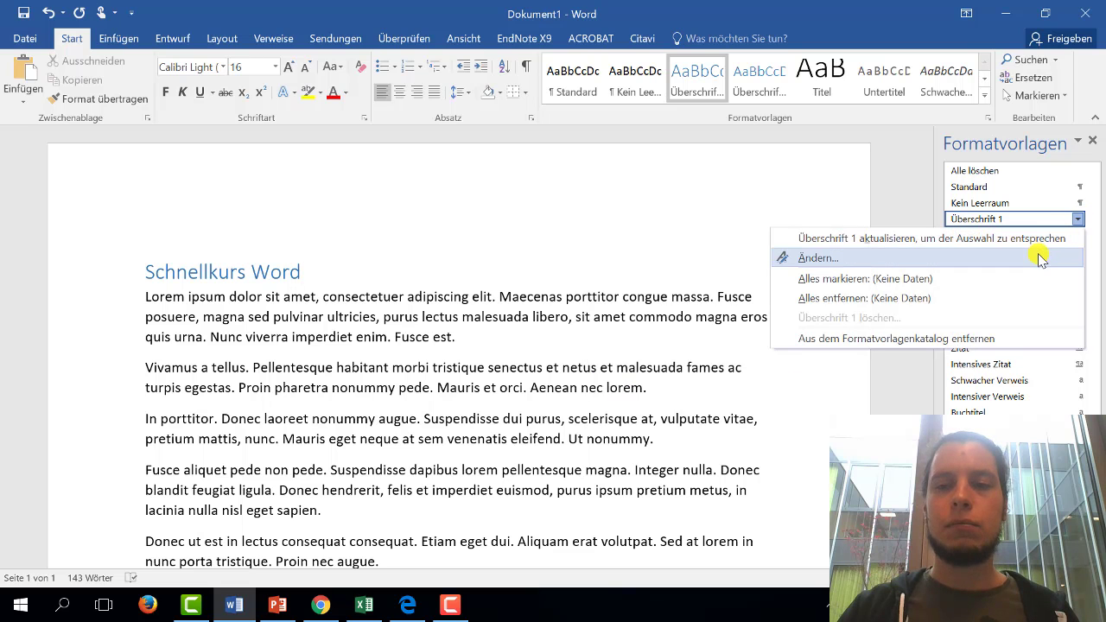
right_click(692, 90)
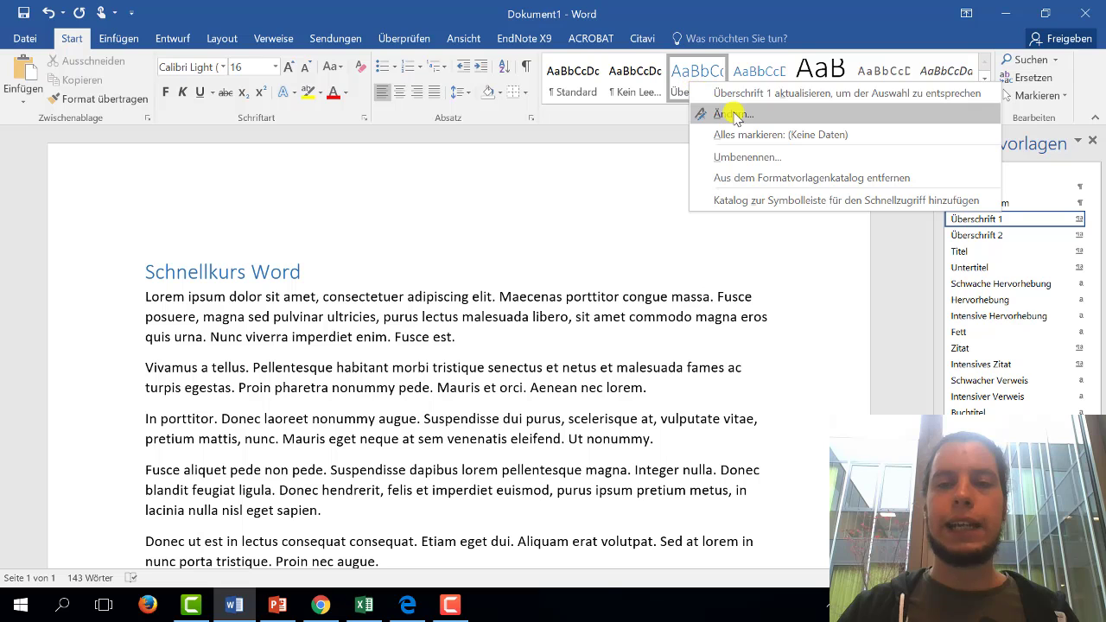
click(397, 251)
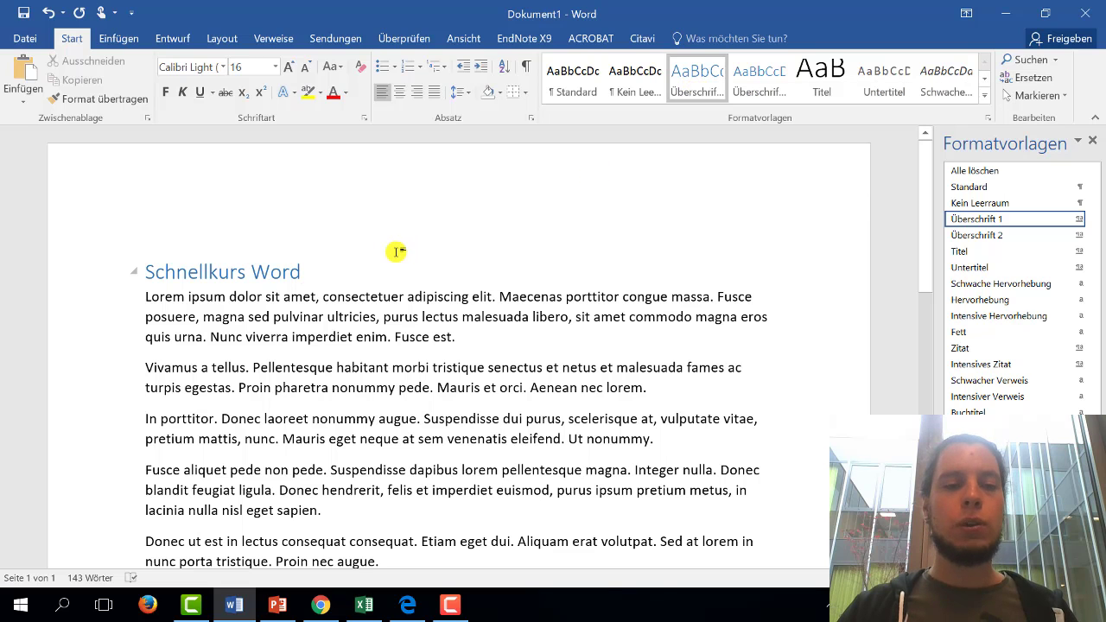
click(1079, 219)
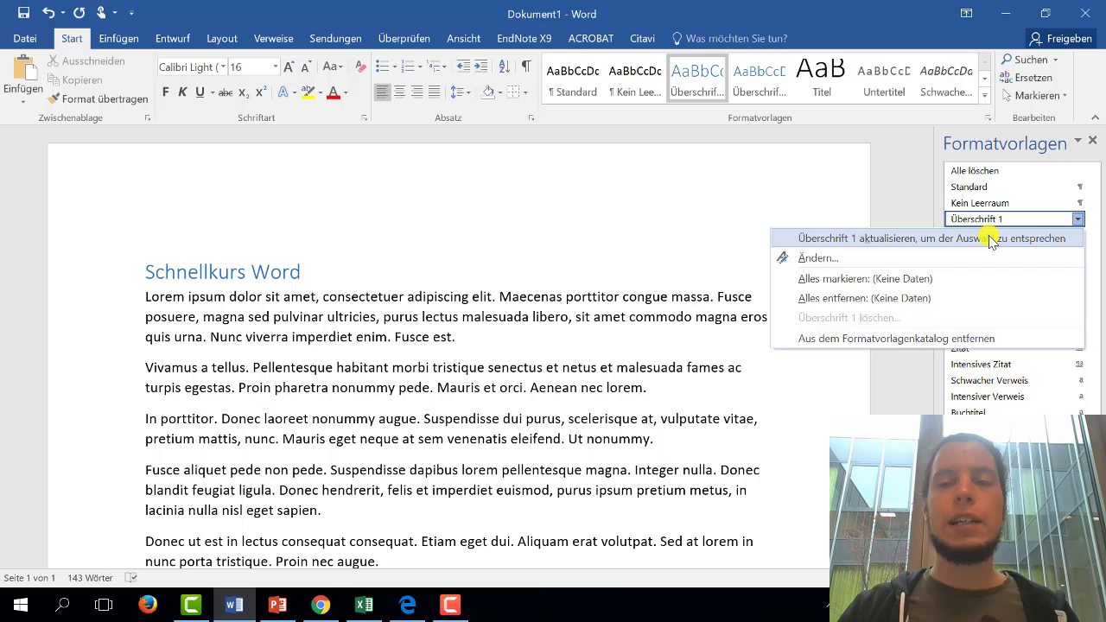
click(959, 238)
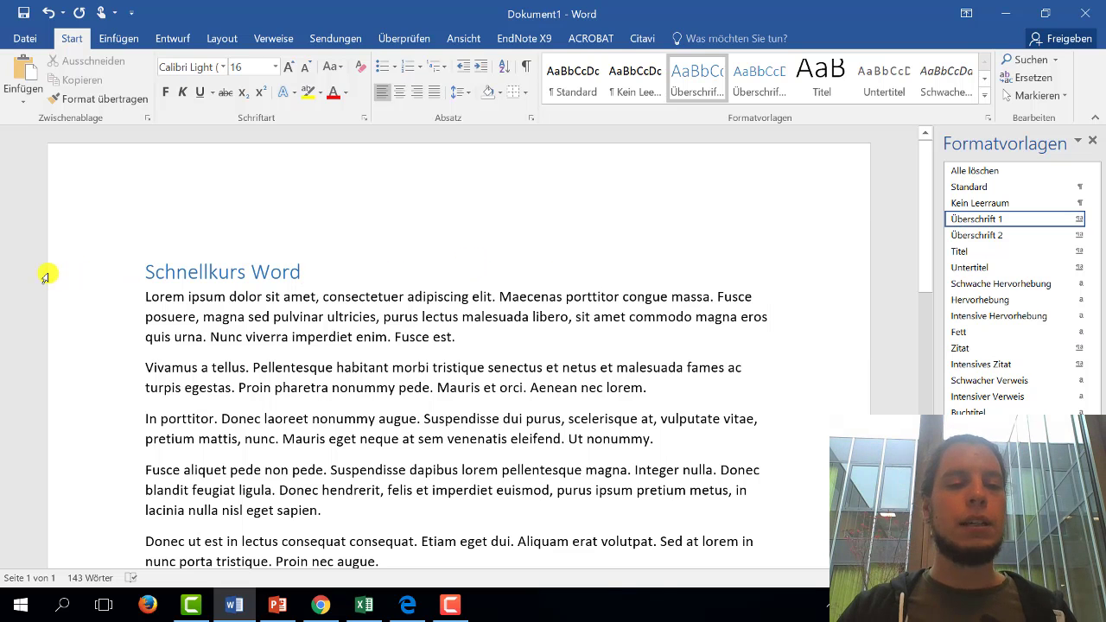
click(101, 275)
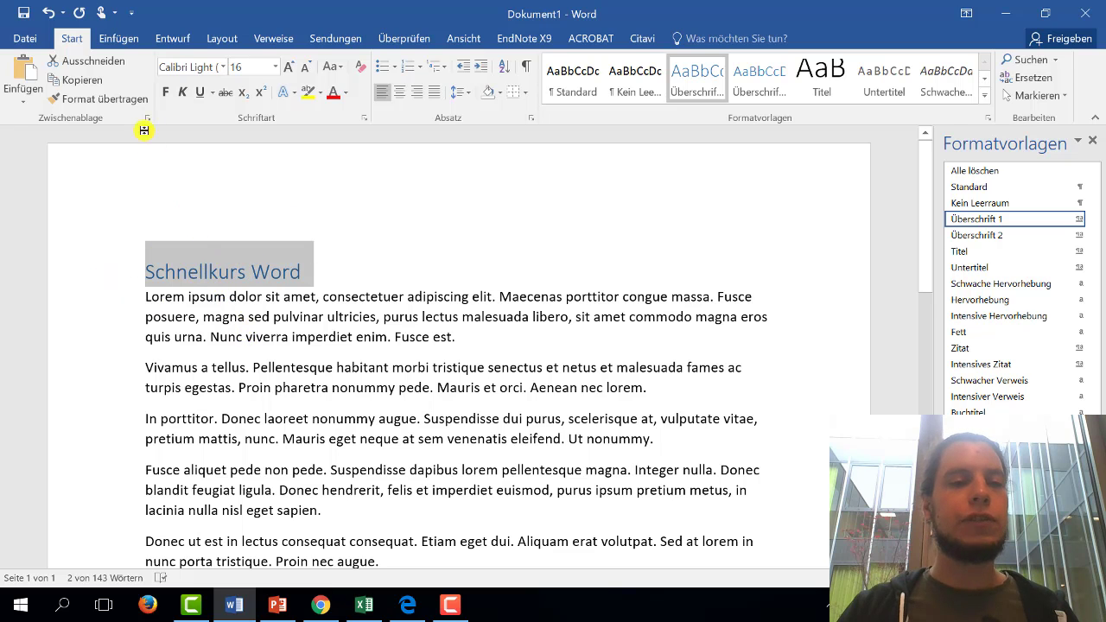
- Format the heading as bold, automatic-black Calibri and update Überschrift 1 to match
click(223, 69)
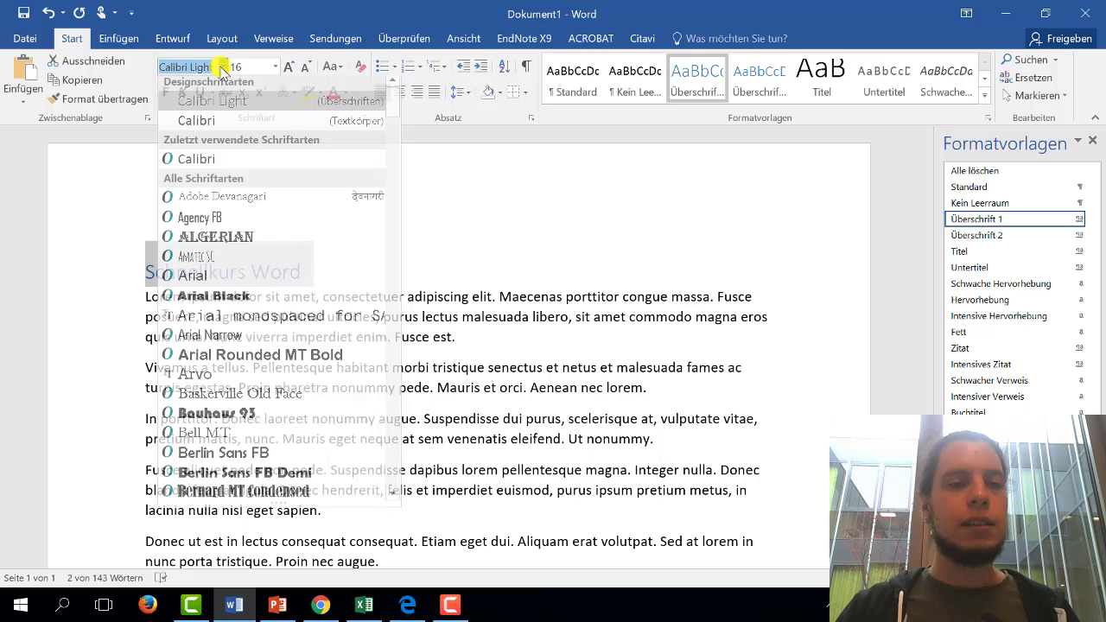
click(224, 163)
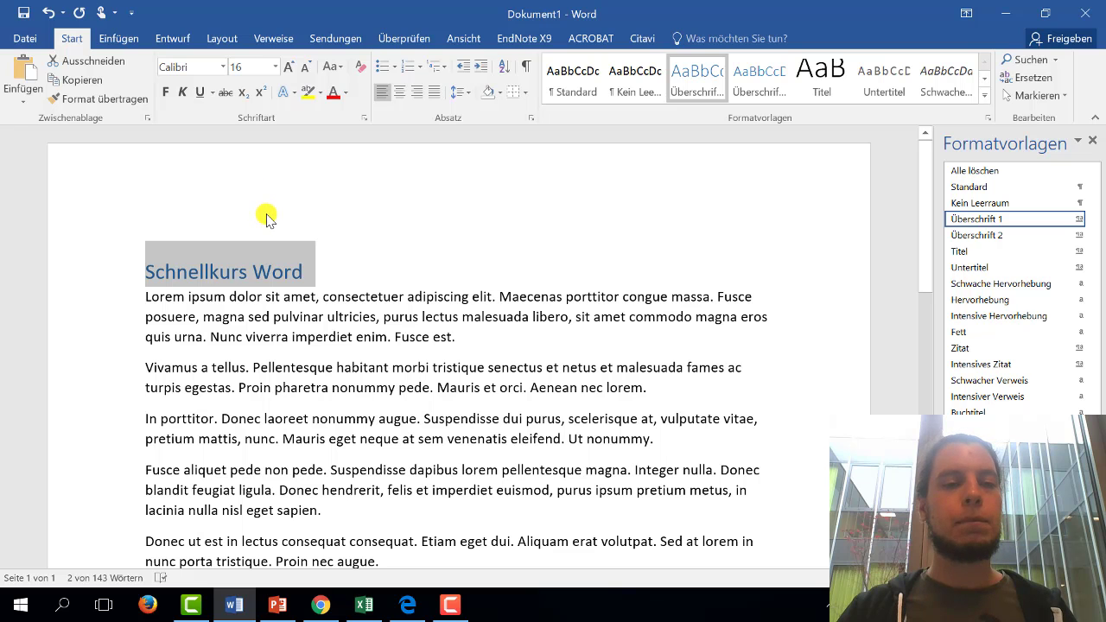
click(346, 93)
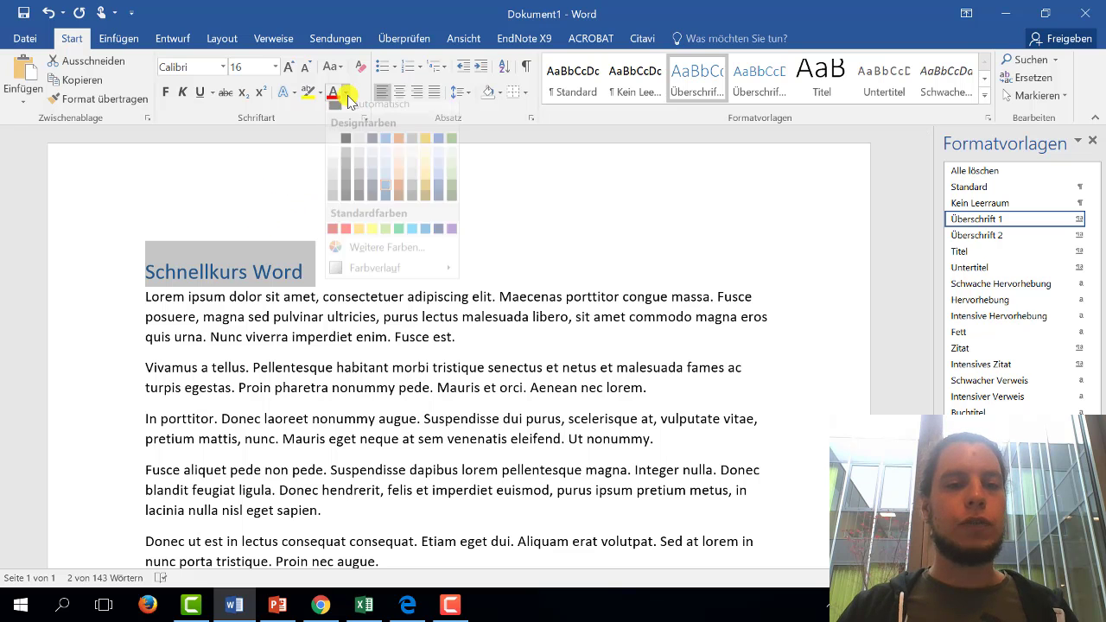
click(356, 105)
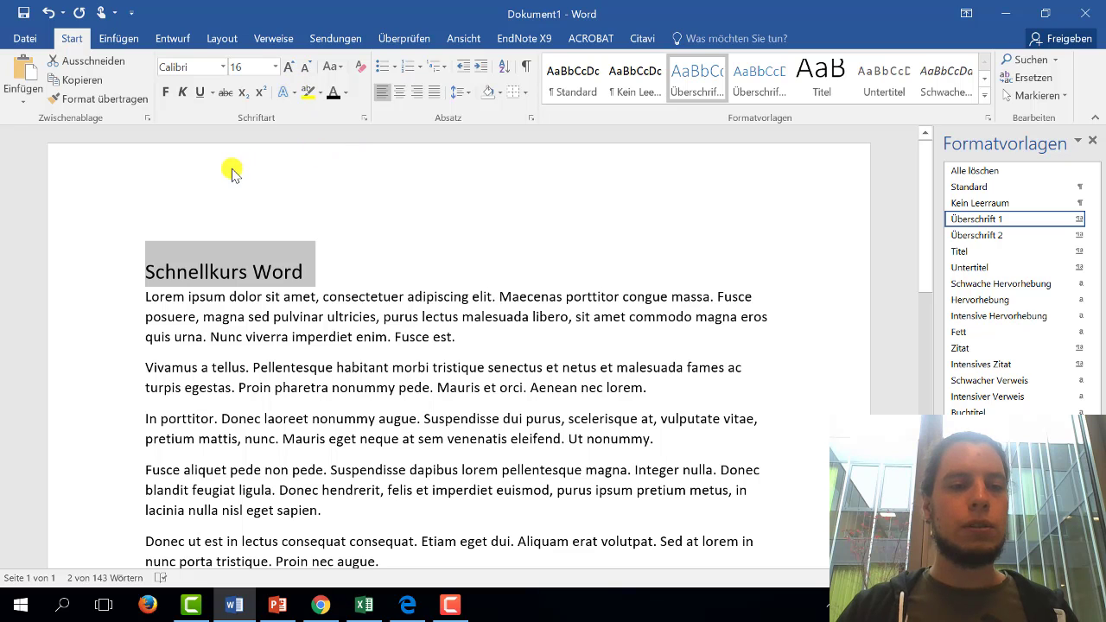
click(165, 93)
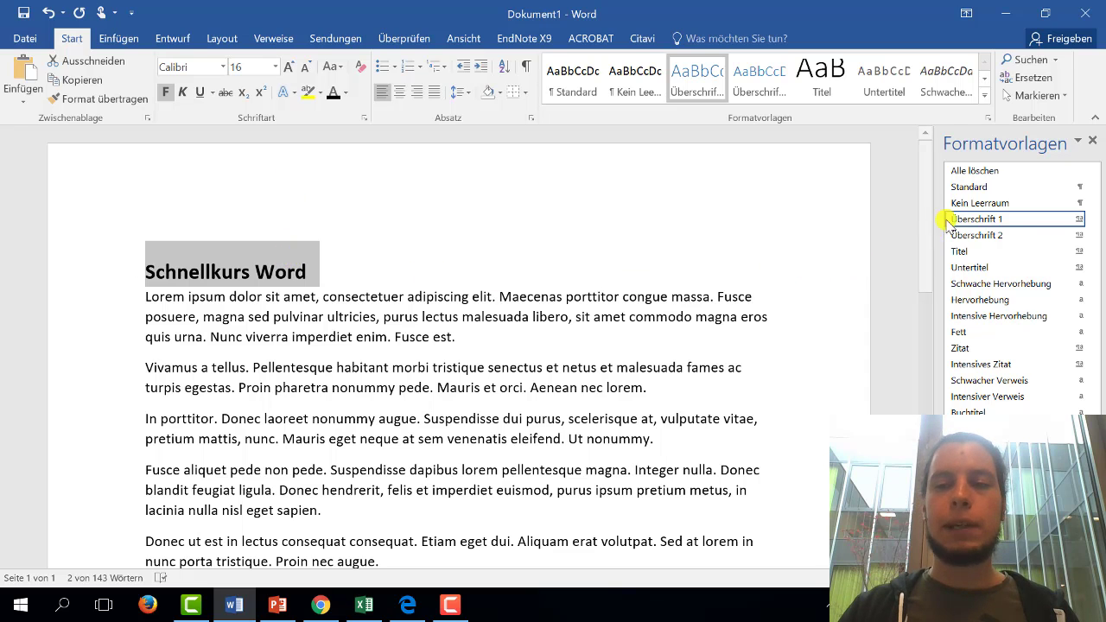
click(1078, 221)
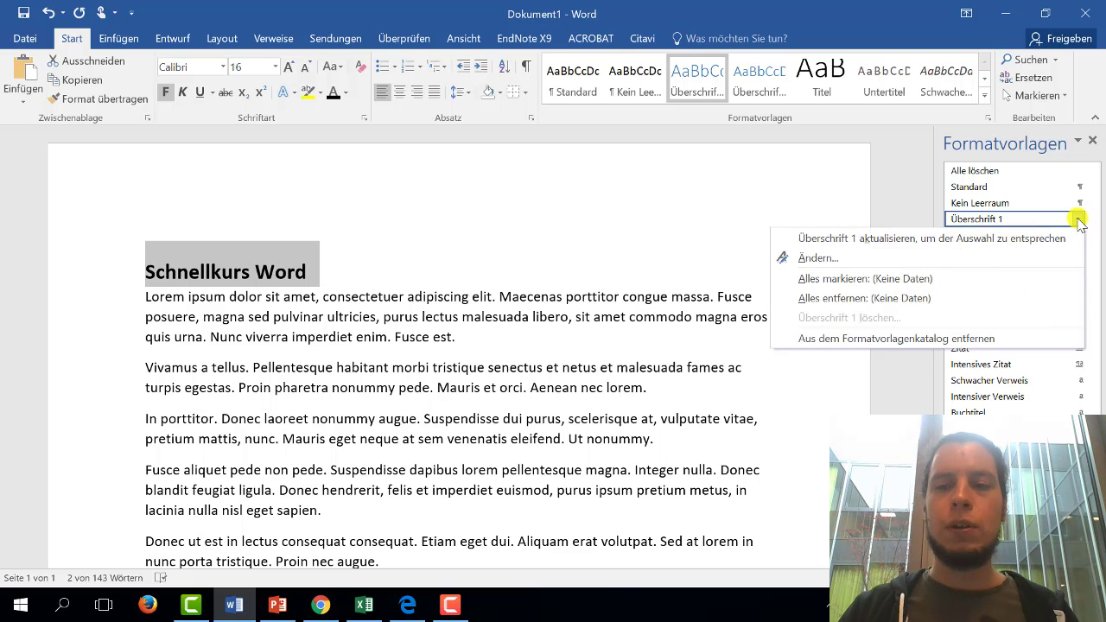
click(895, 242)
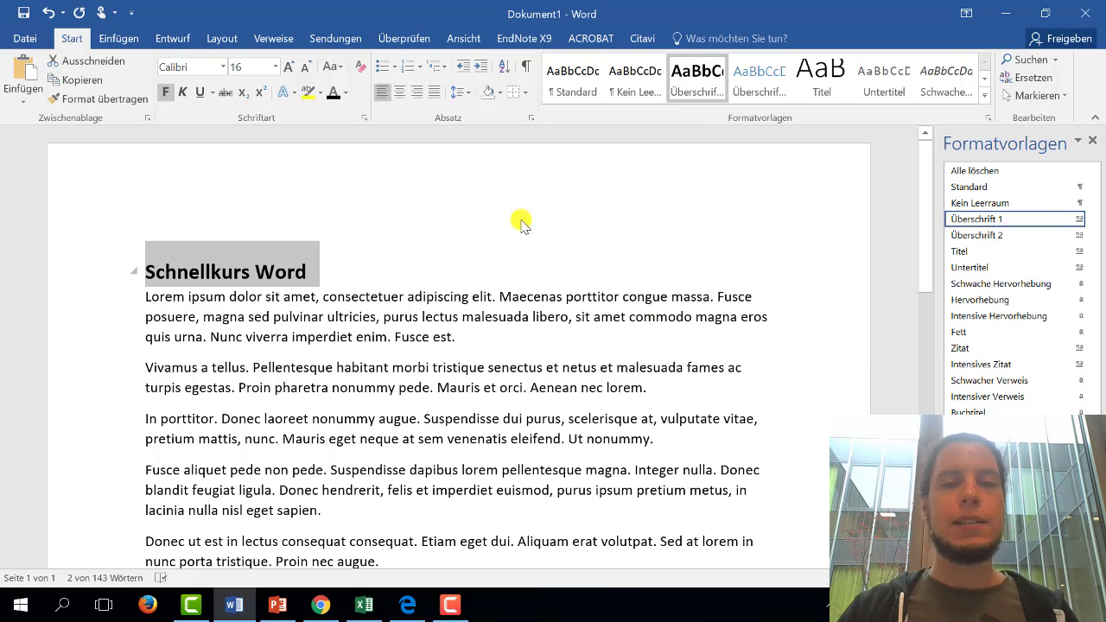
- Insert 'Noch ne Überschrift' after the first paragraph and style it Überschrift 1
click(547, 336)
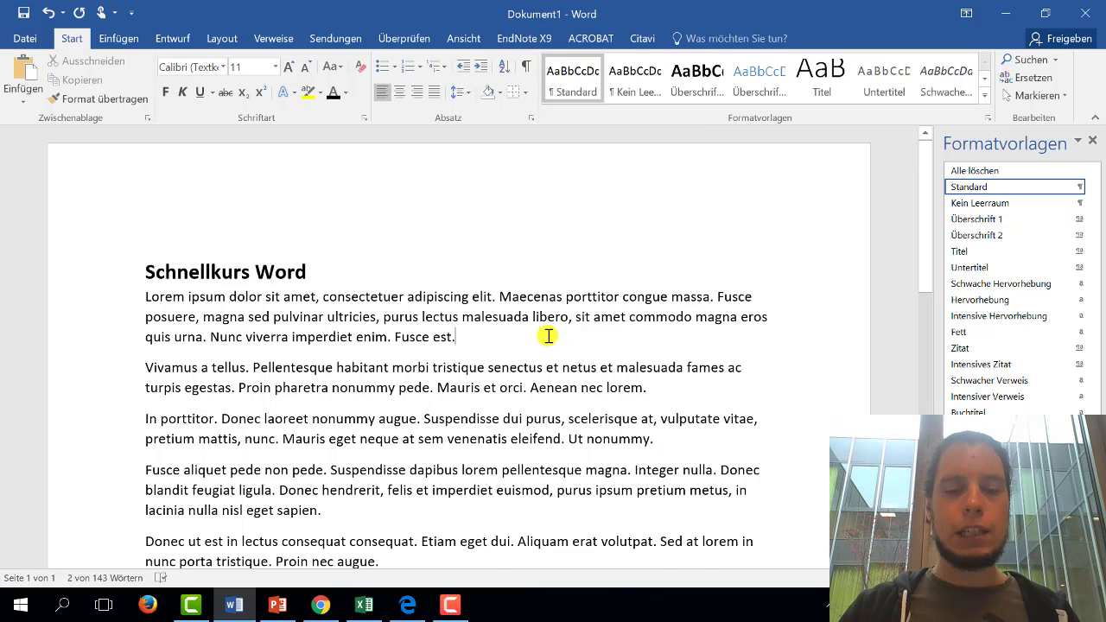
key(Return)
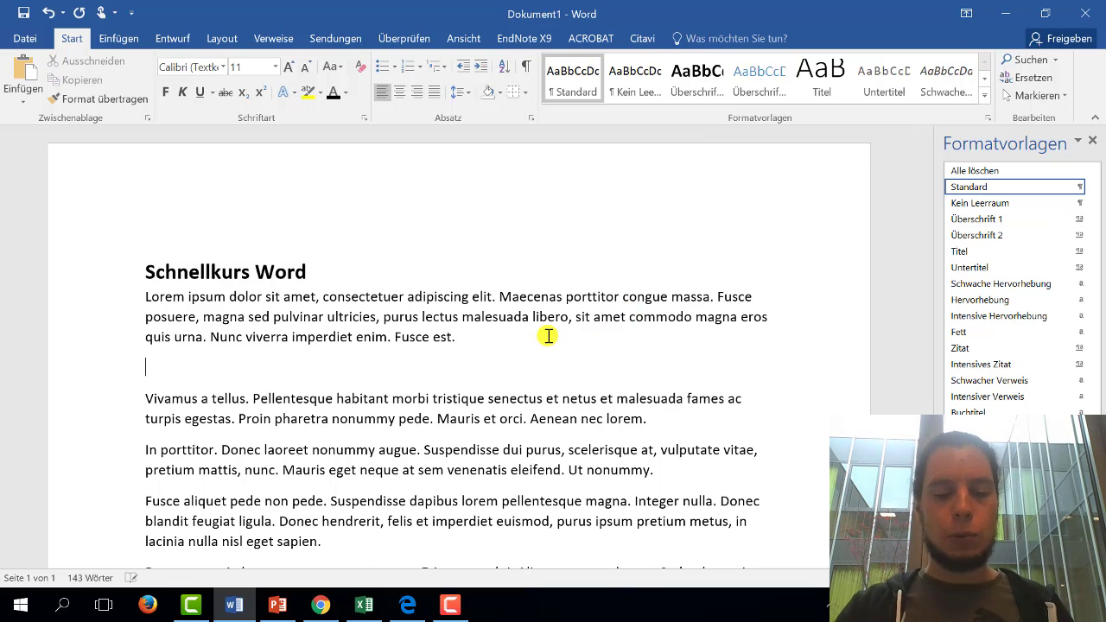
text(Noch n)
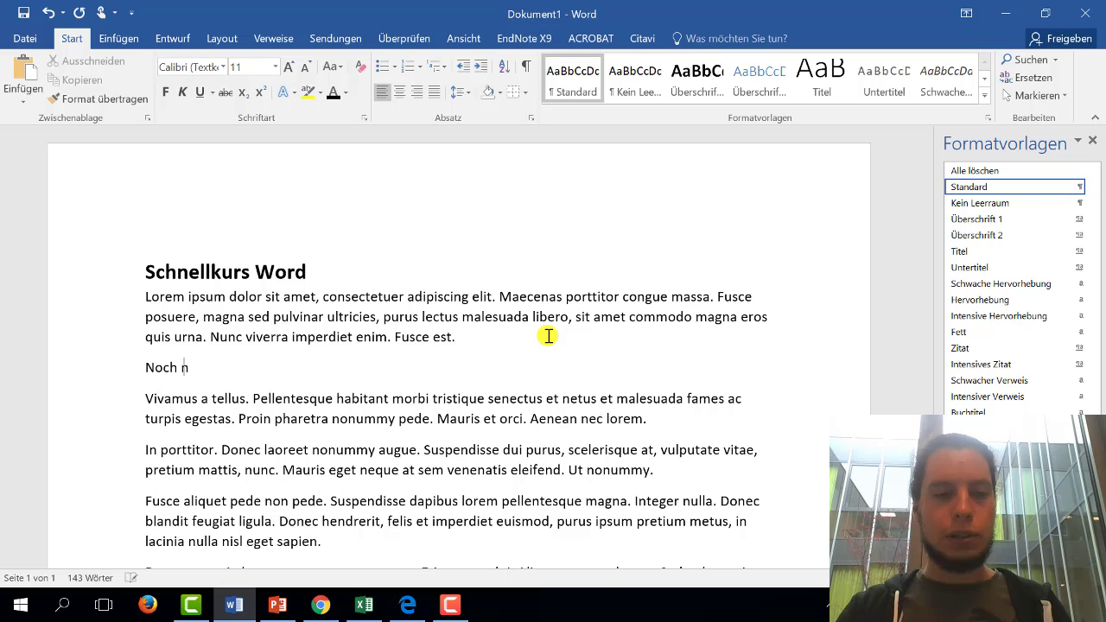
text(Überschrift)
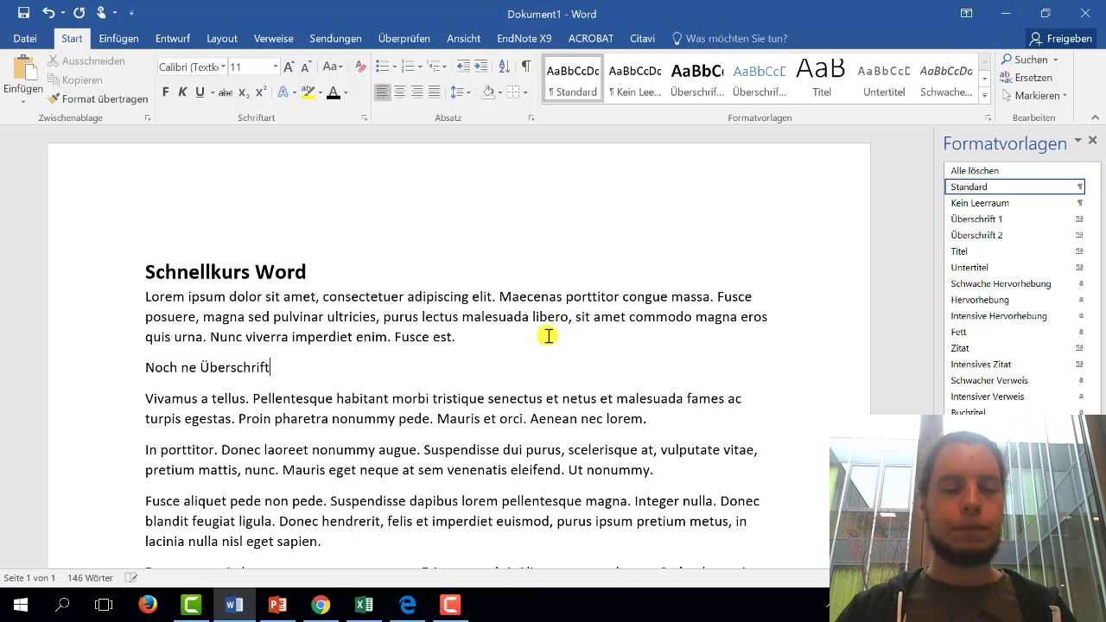
click(113, 370)
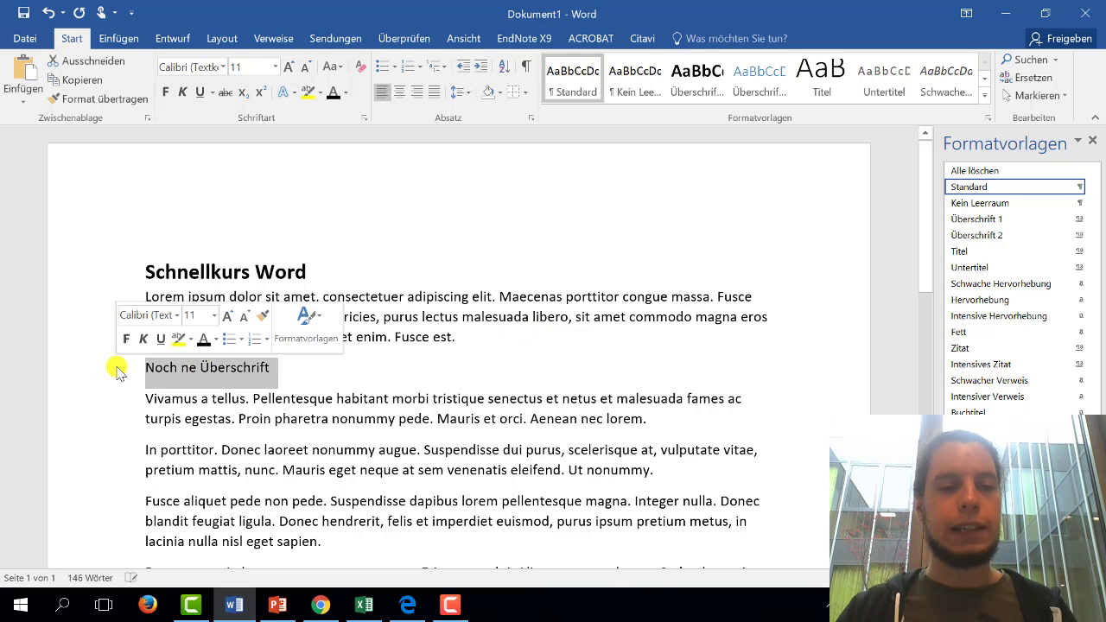
click(974, 221)
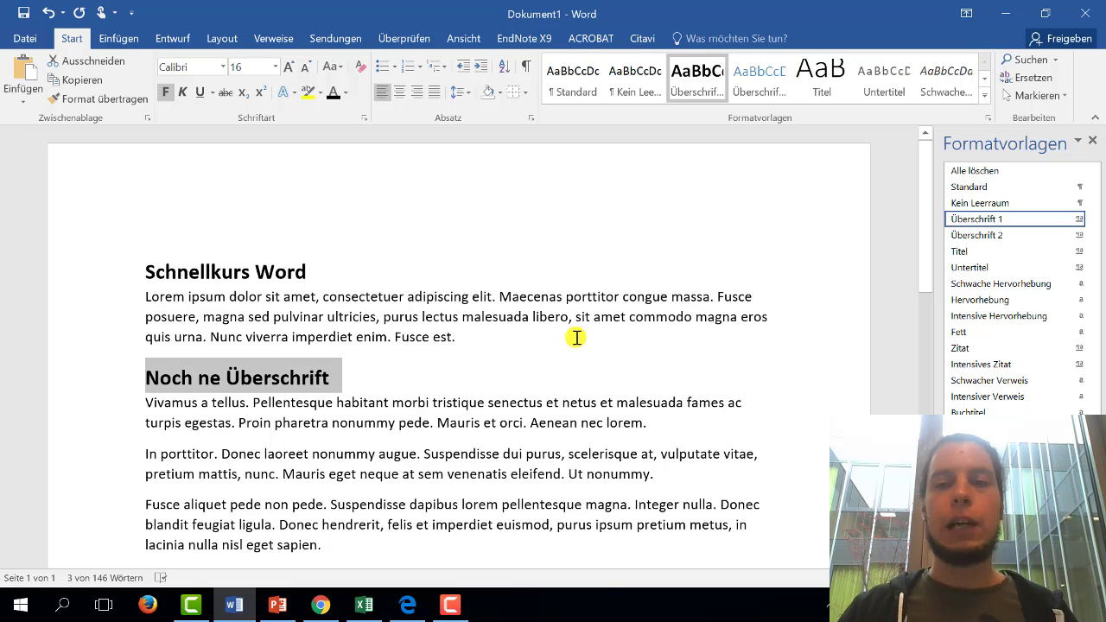
mouse_move(971, 216)
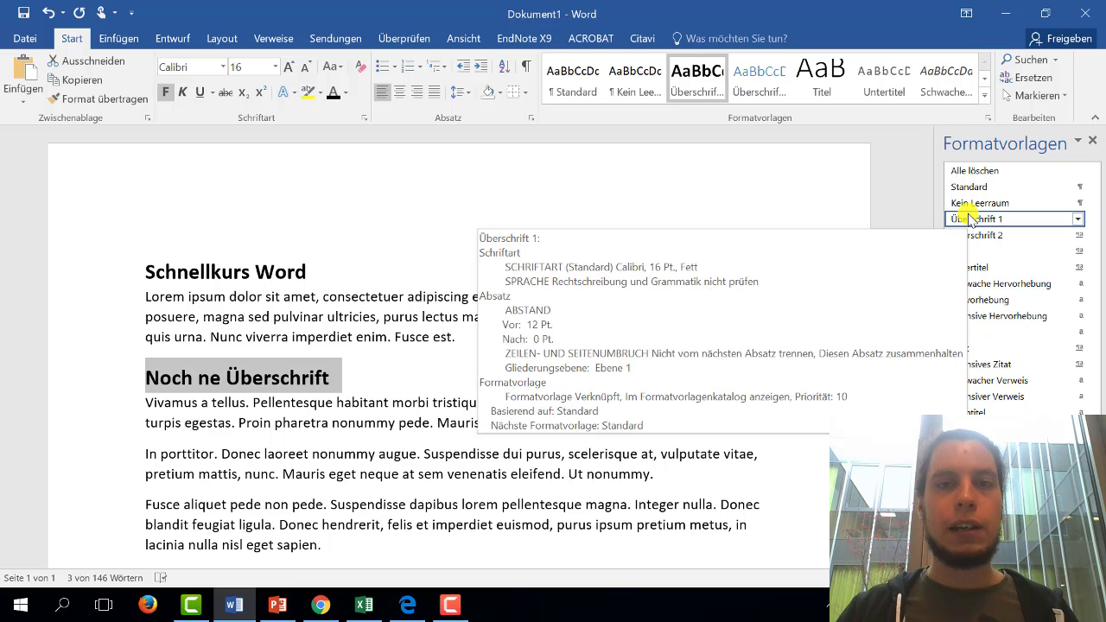
click(380, 377)
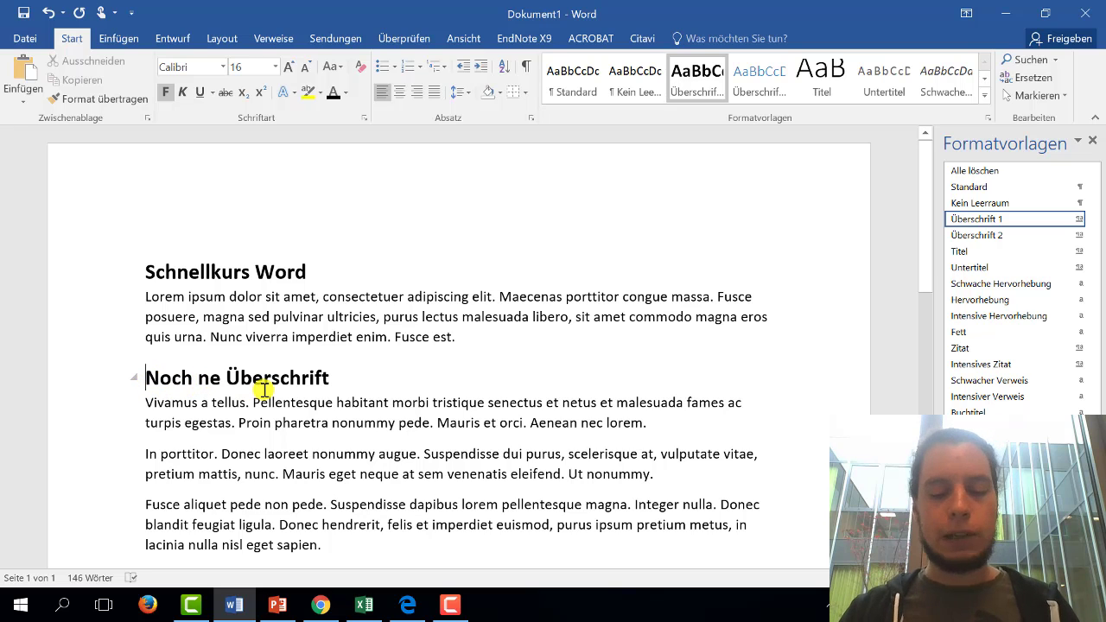
text(1)
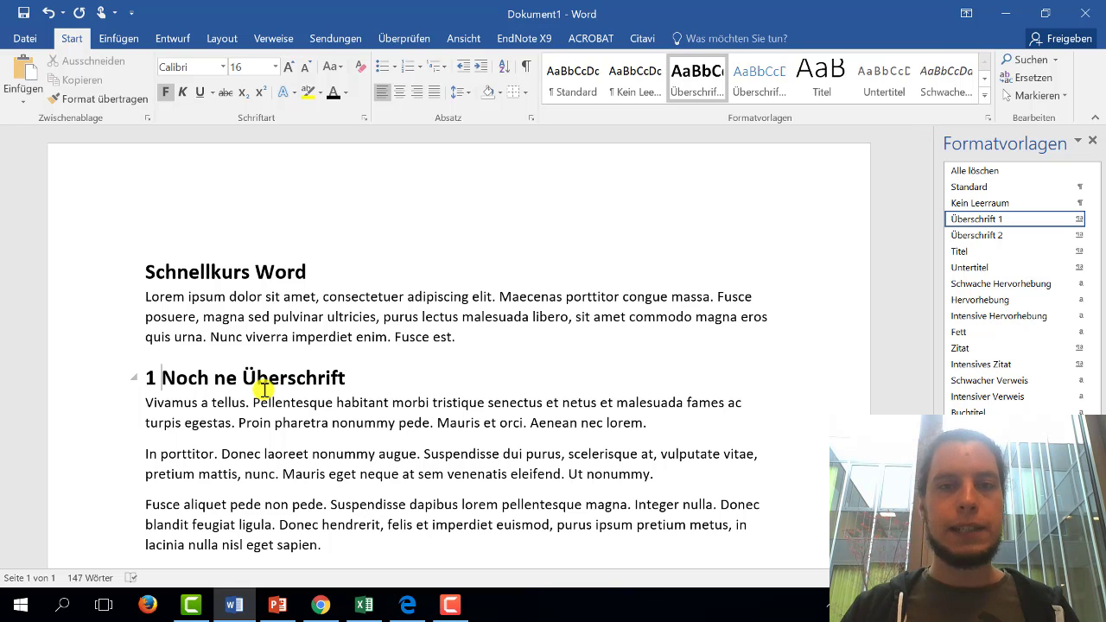
key(BackSpace)
key(BackSpace)
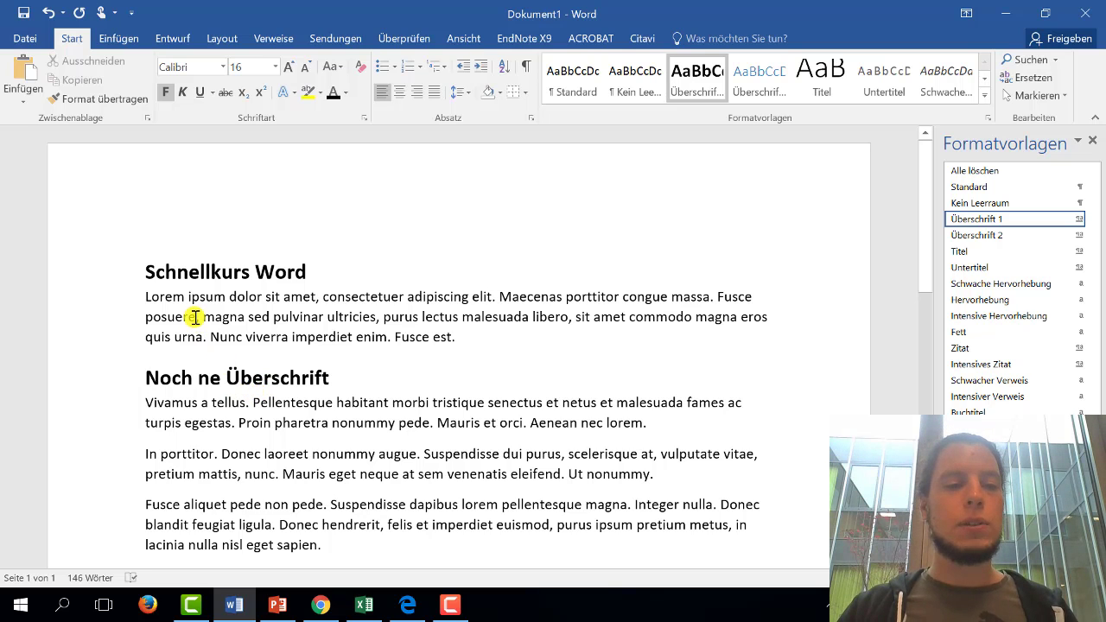
- Apply the '1 Überschrift 1 / 1.1 Überschrift 2' multilevel list to the headings
click(114, 382)
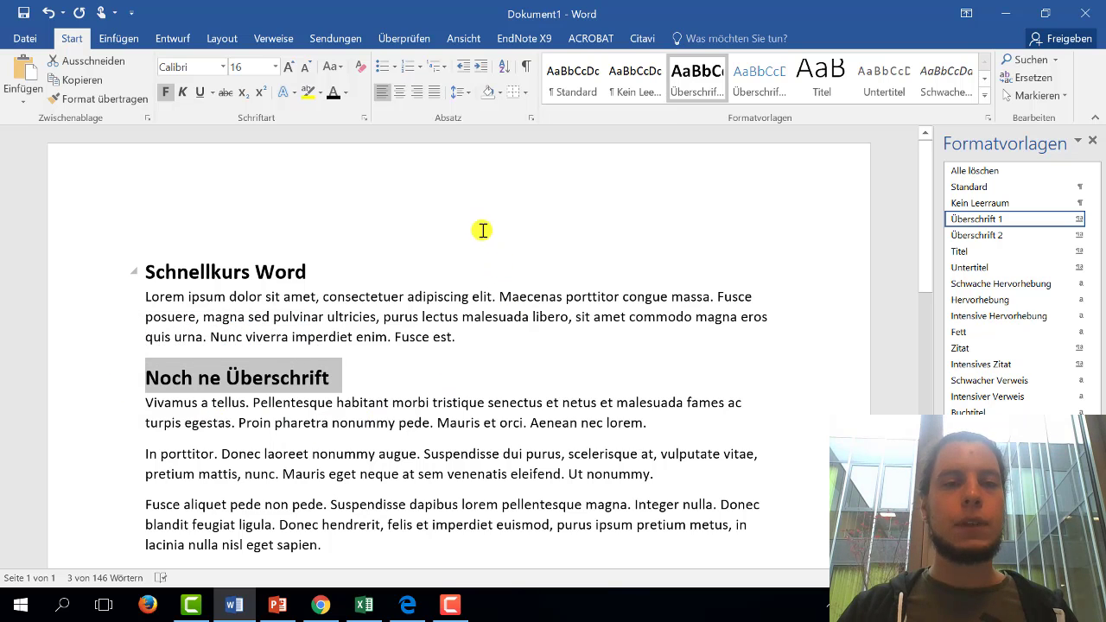
click(421, 69)
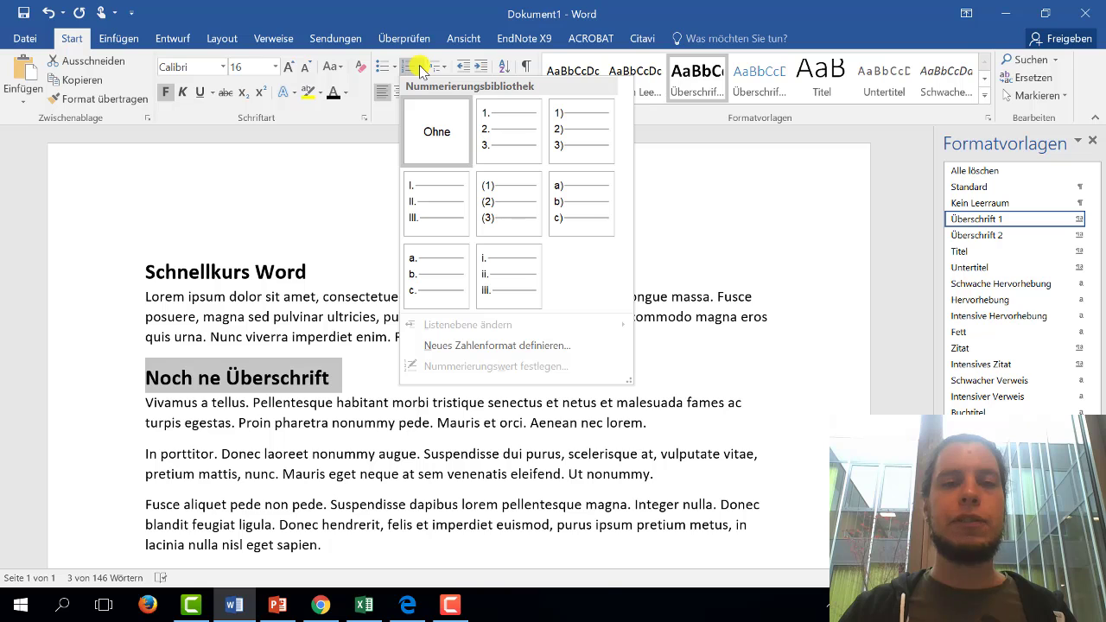
click(439, 67)
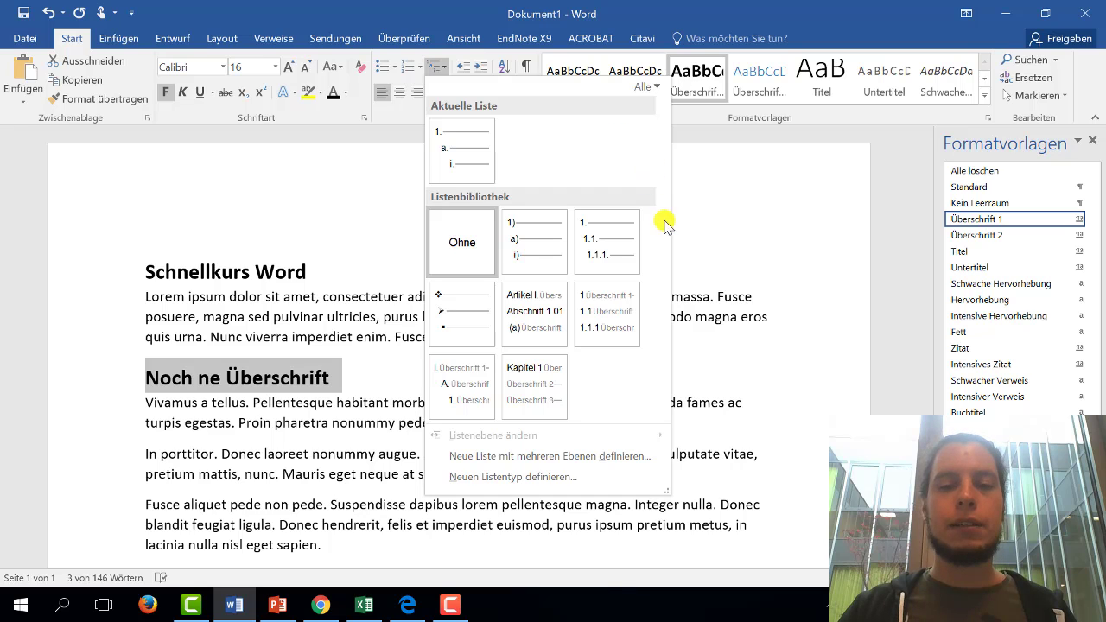
mouse_move(612, 328)
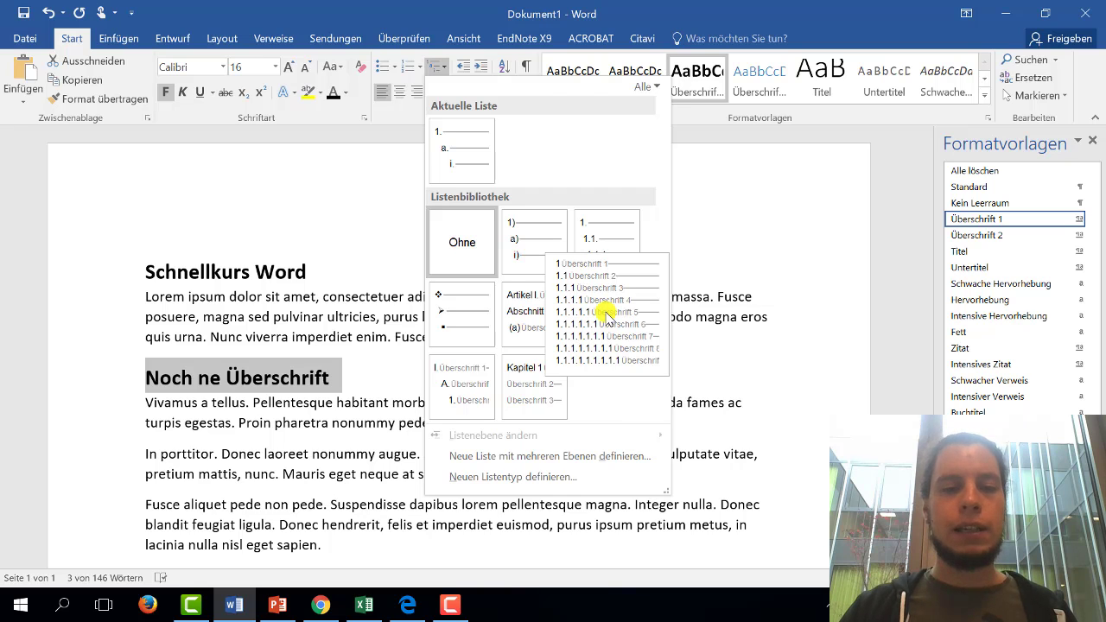
click(607, 315)
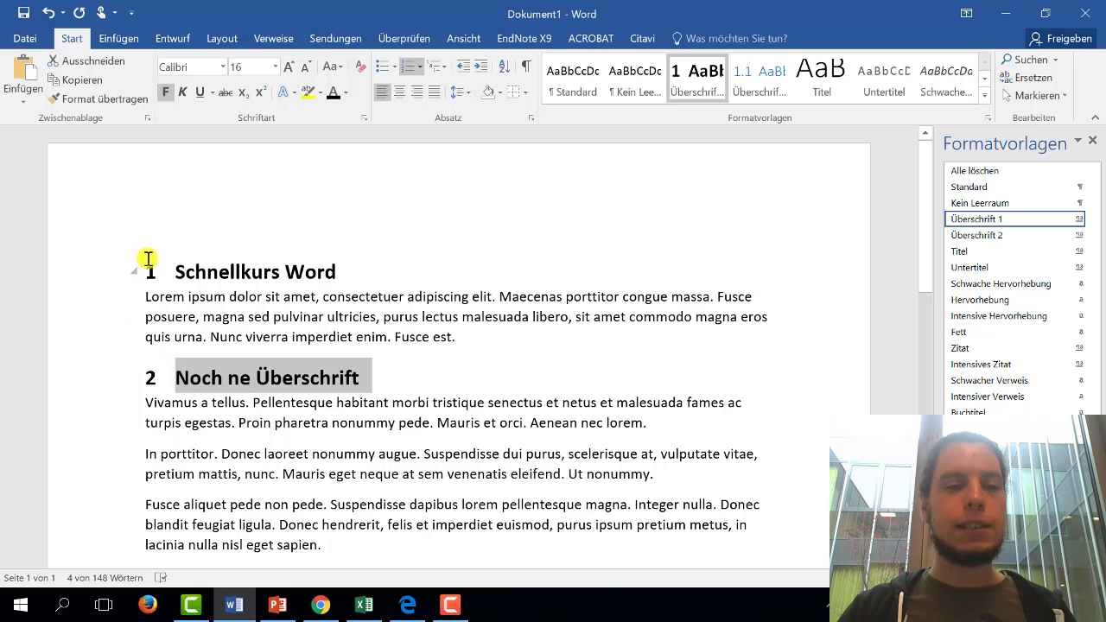
click(418, 372)
- Add 'Noch ne Überschrift, schon wieder' after the nec lorem paragraph as an Überschrift 1 heading
click(691, 423)
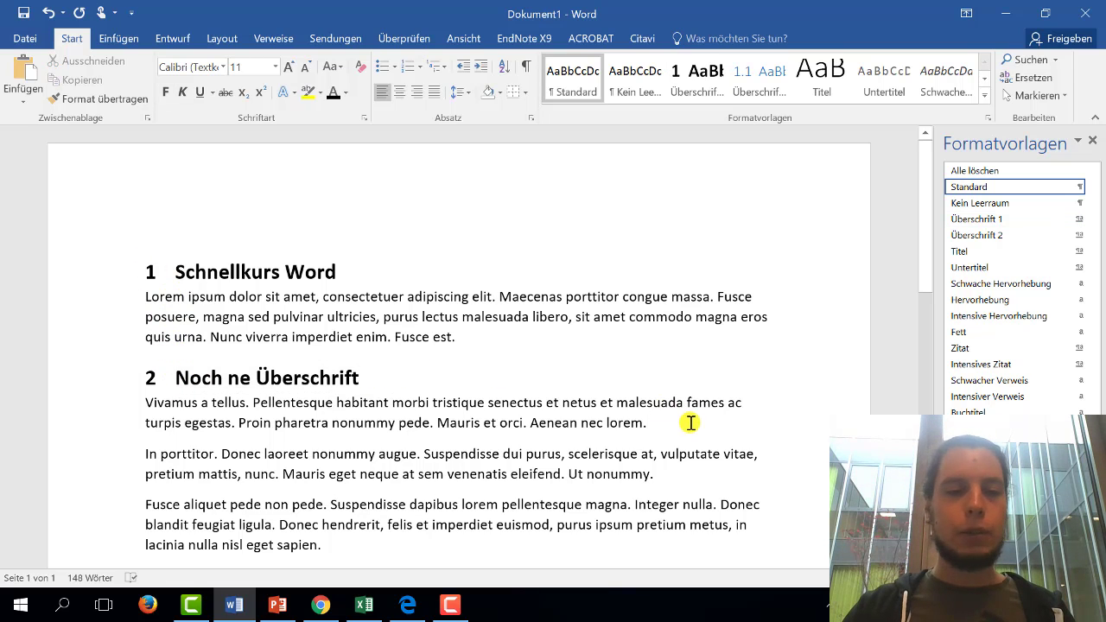
key(Return)
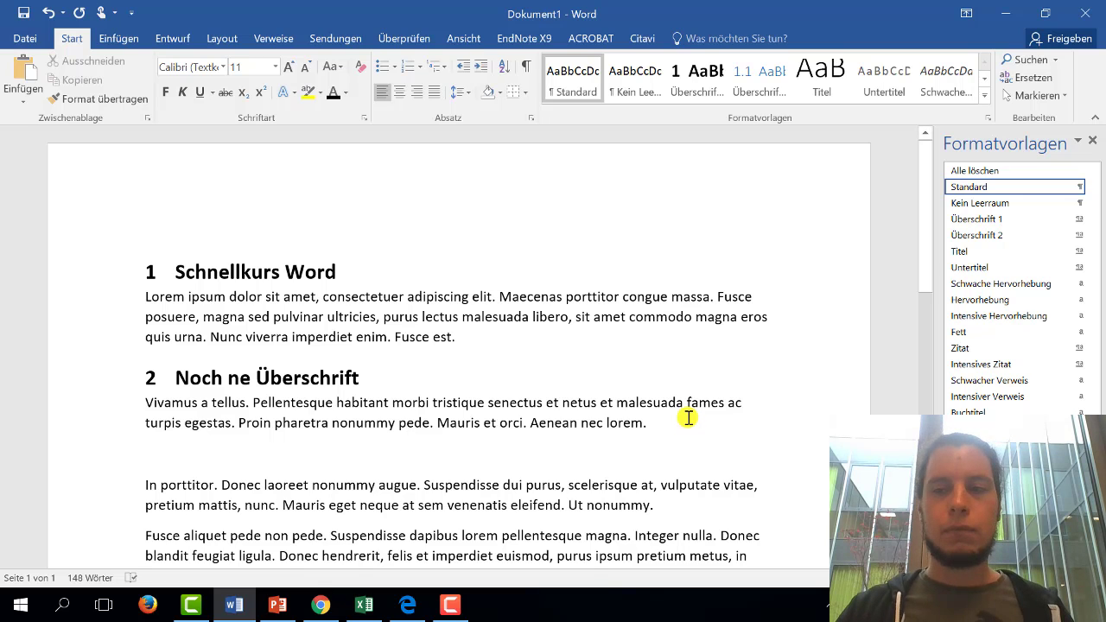
text(Noch ne )
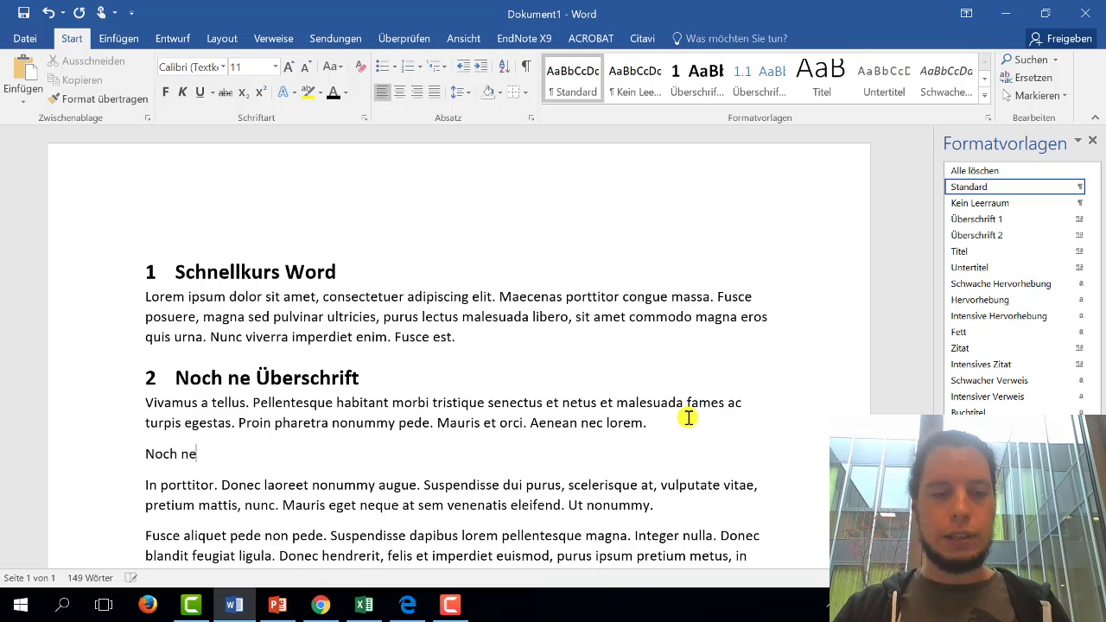
text(Überschrift, schon wieder)
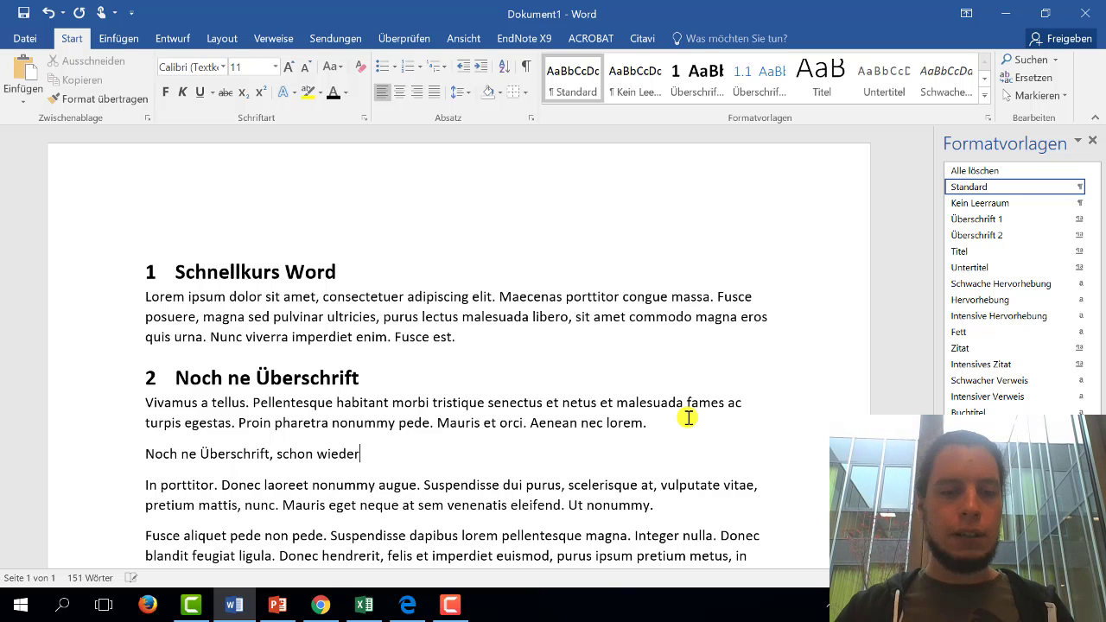
click(114, 456)
click(696, 76)
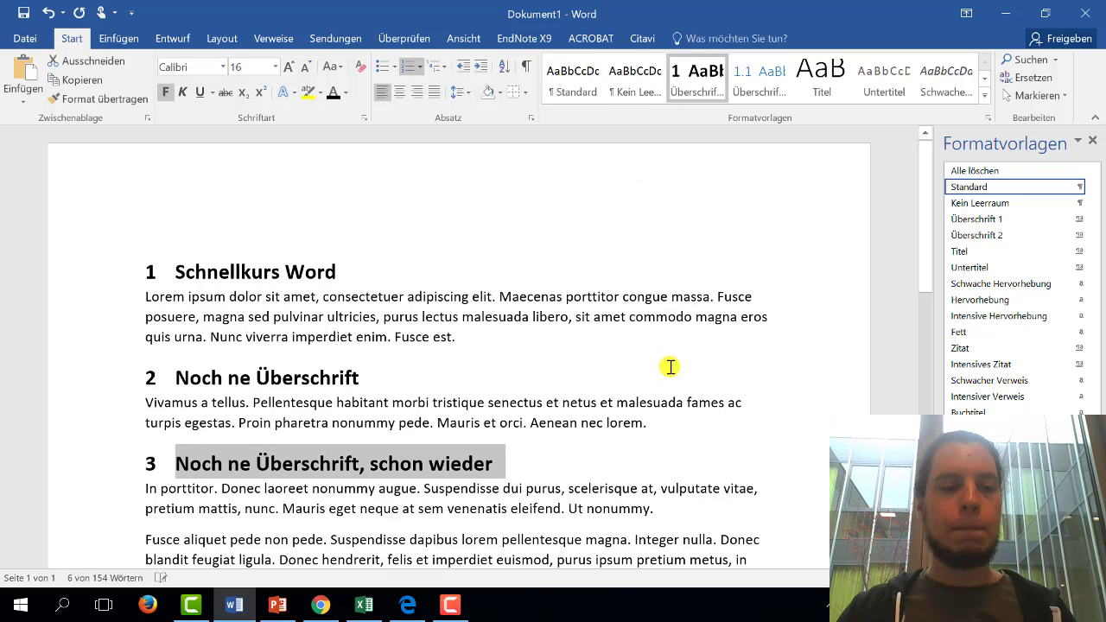
- Add 'Noch eine' after the Fusce est. paragraph as numbered heading 2
click(507, 337)
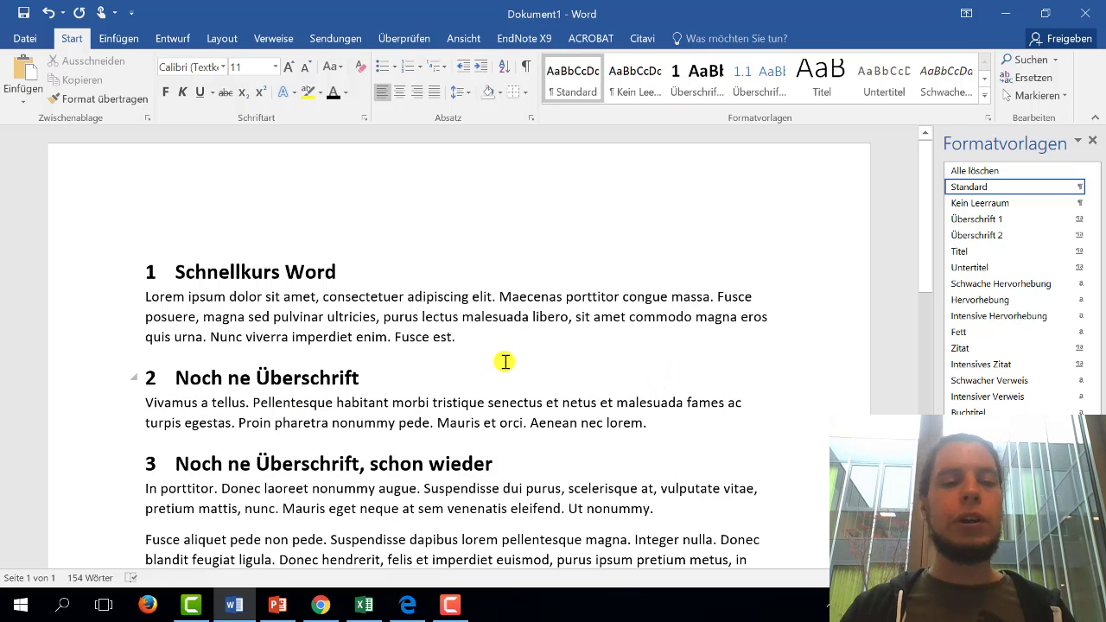
key(Return)
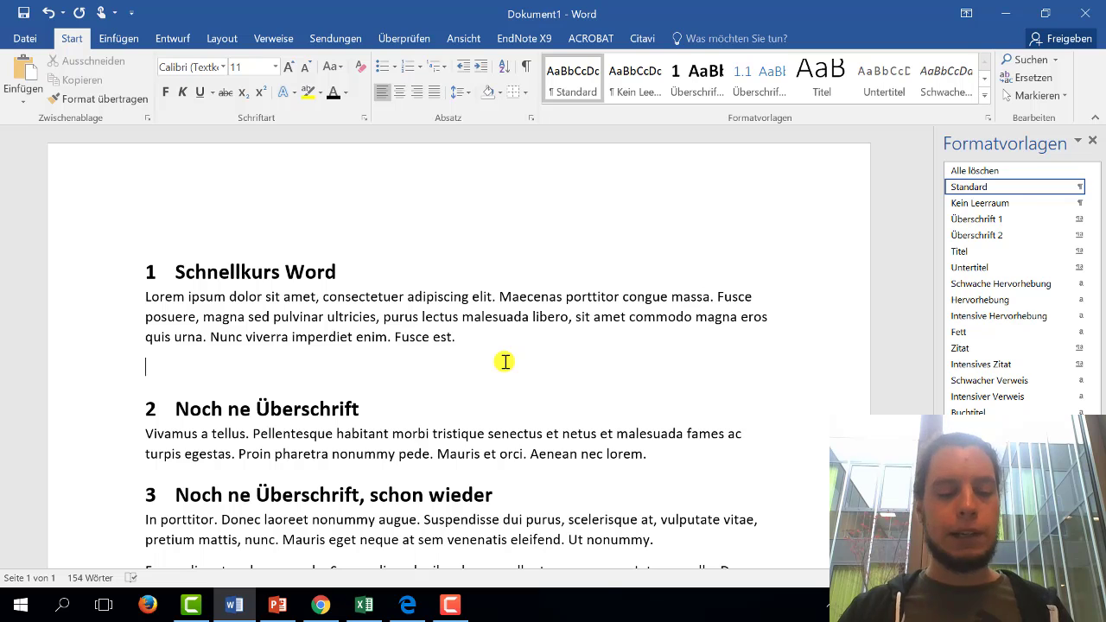
text(Noch eine)
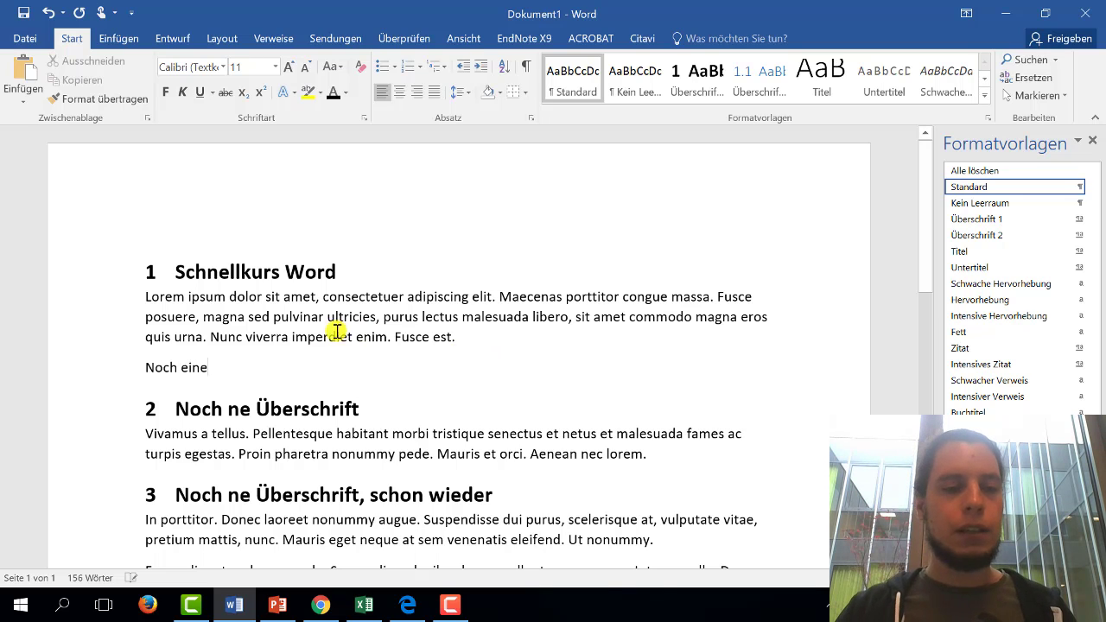
click(121, 366)
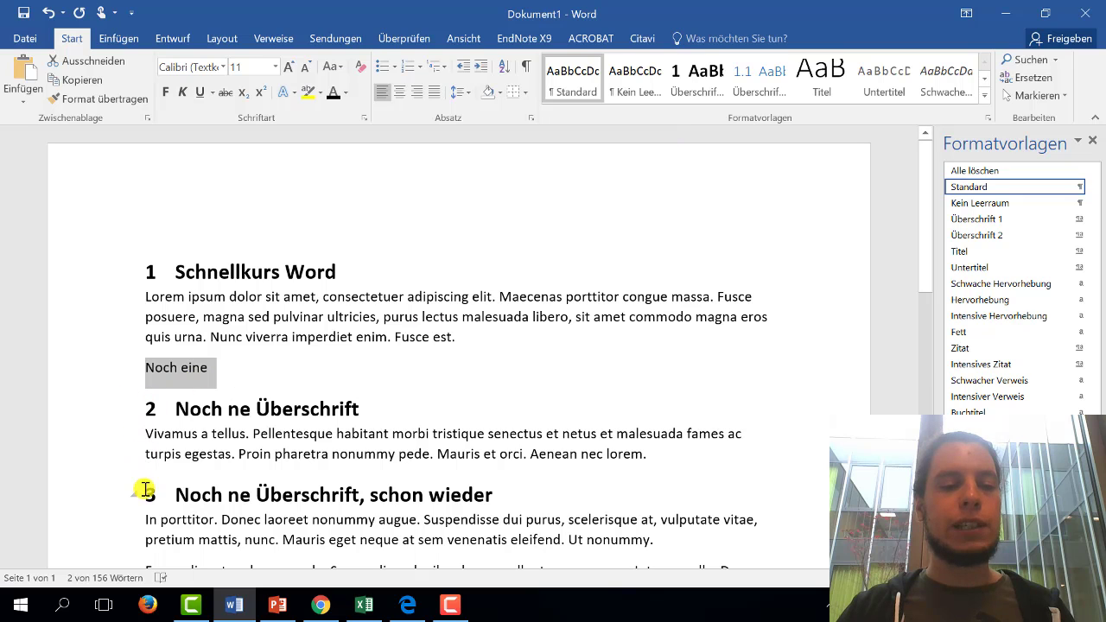
click(705, 87)
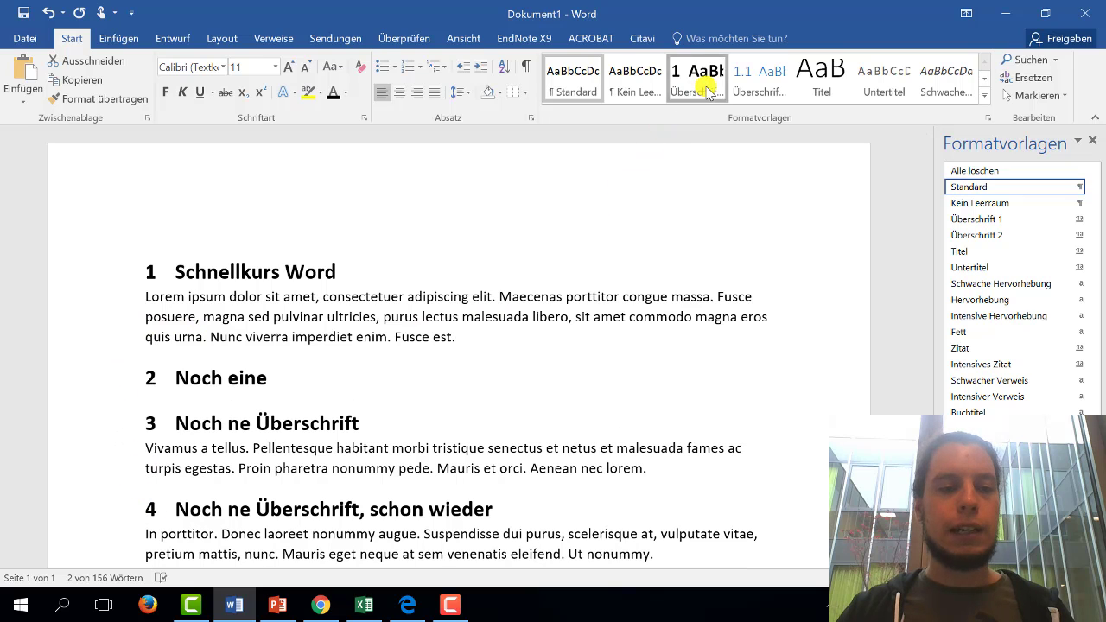
click(393, 376)
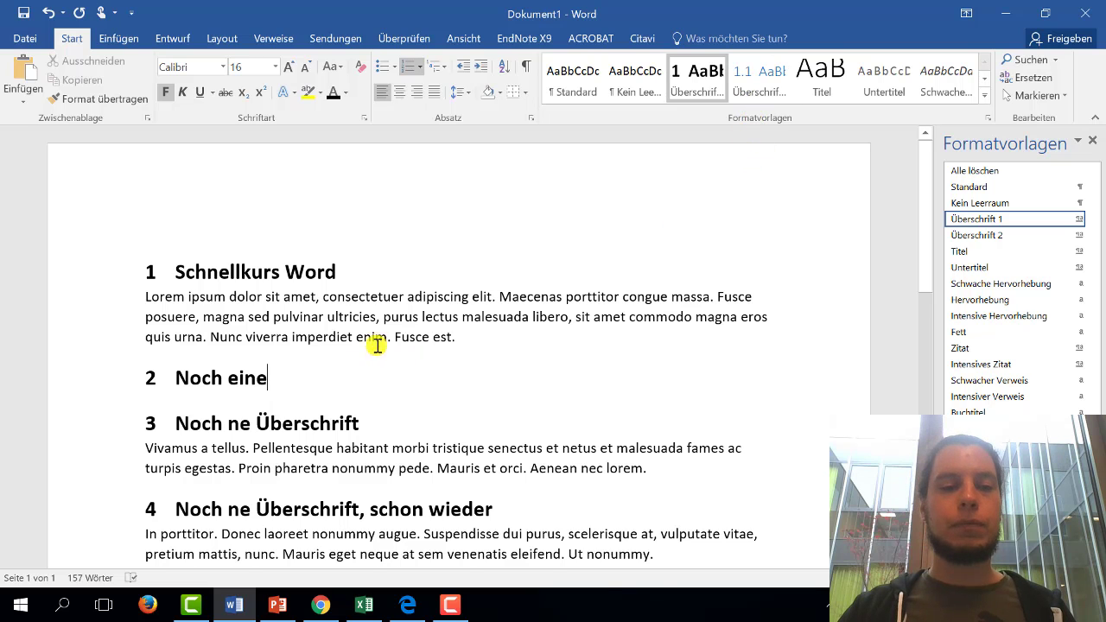
- Start an empty paragraph directly below the Schnellkurs Word heading
click(503, 341)
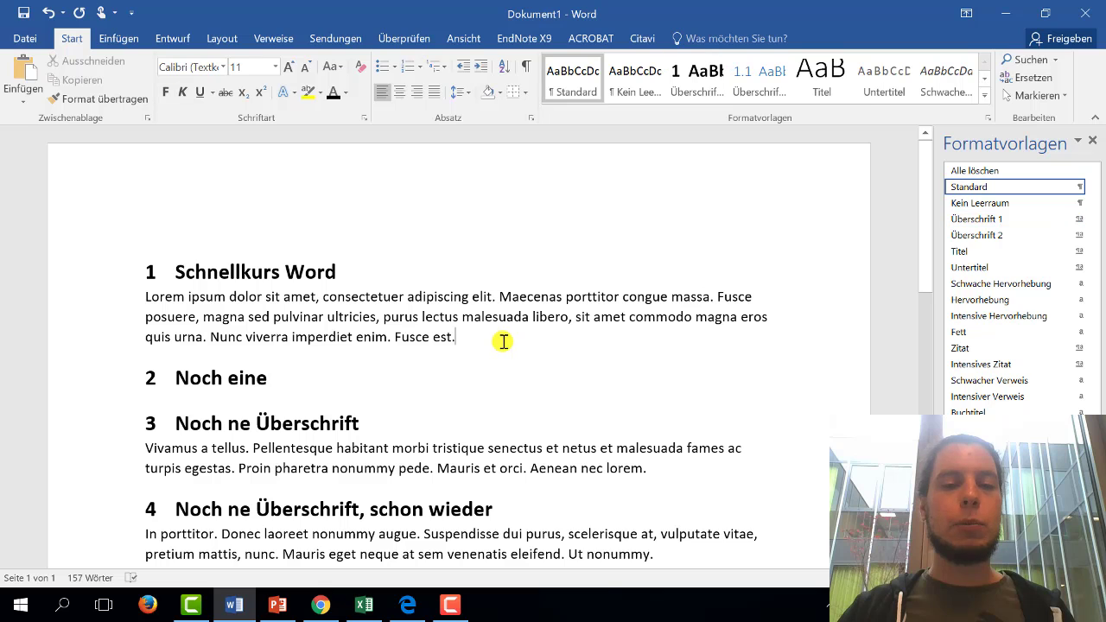
click(461, 274)
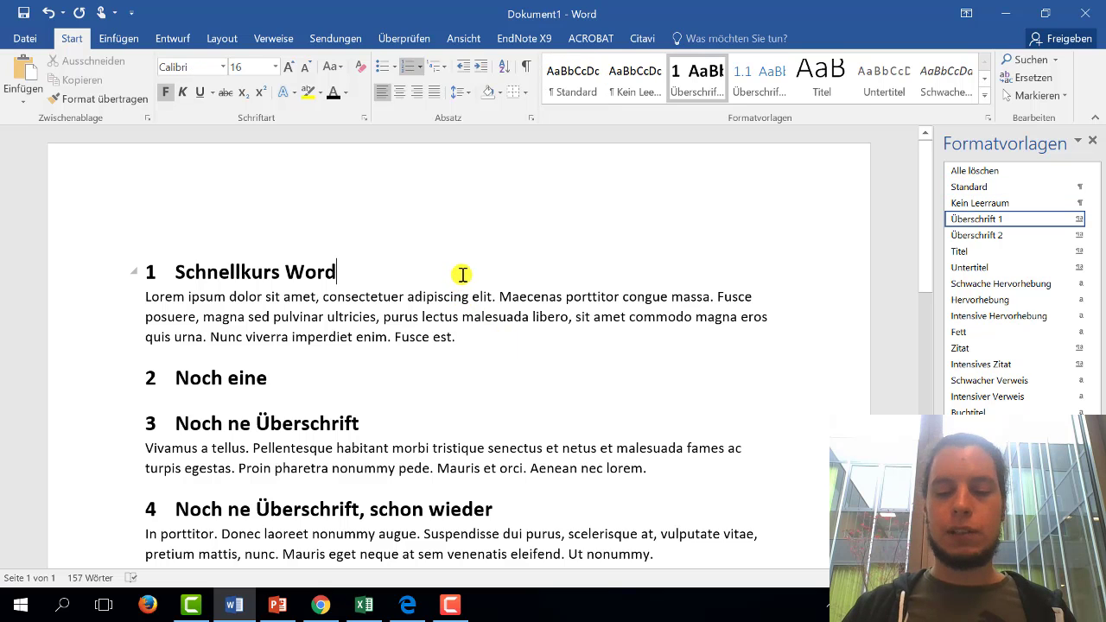
key(Return)
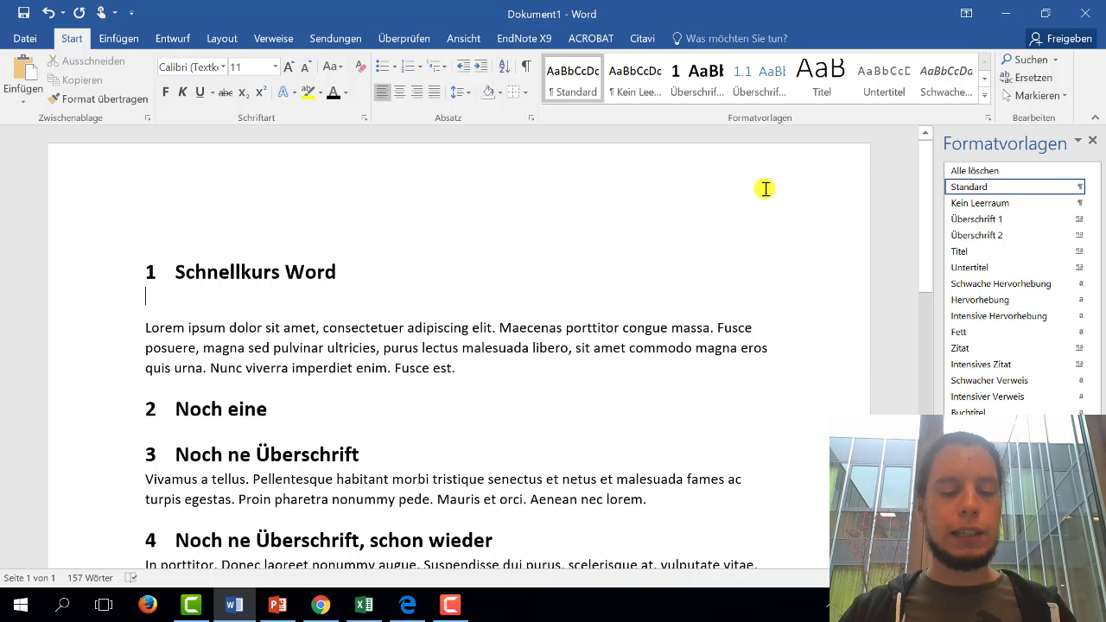
- Type and delete a test line of f's, then enter 'Zweite Ebene' below the heading
text(fffffffffff)
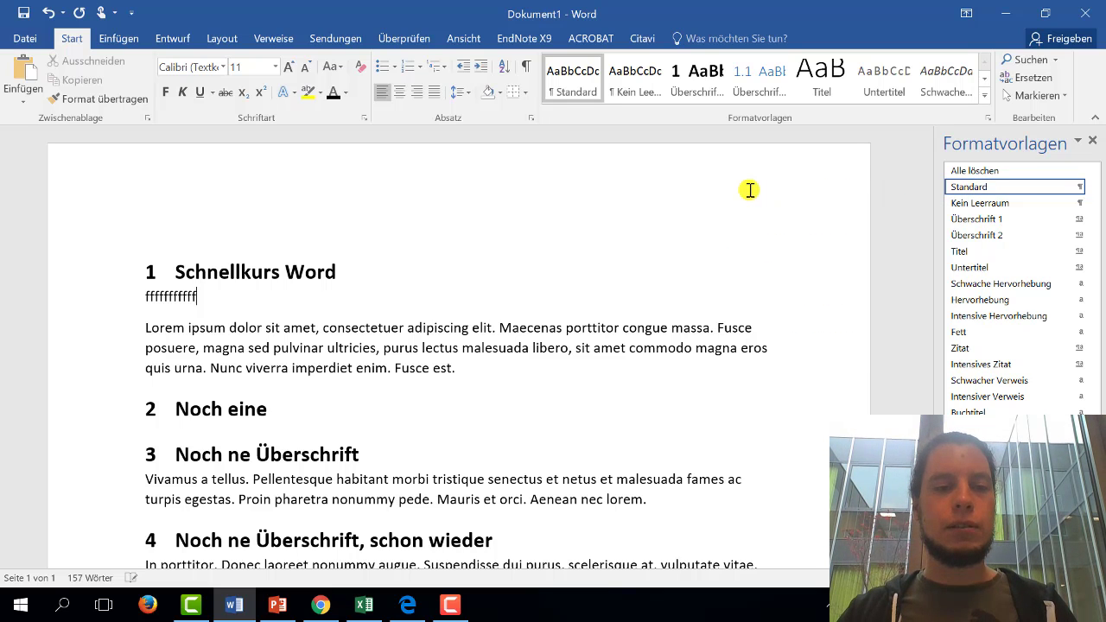
text(ff)
click(90, 299)
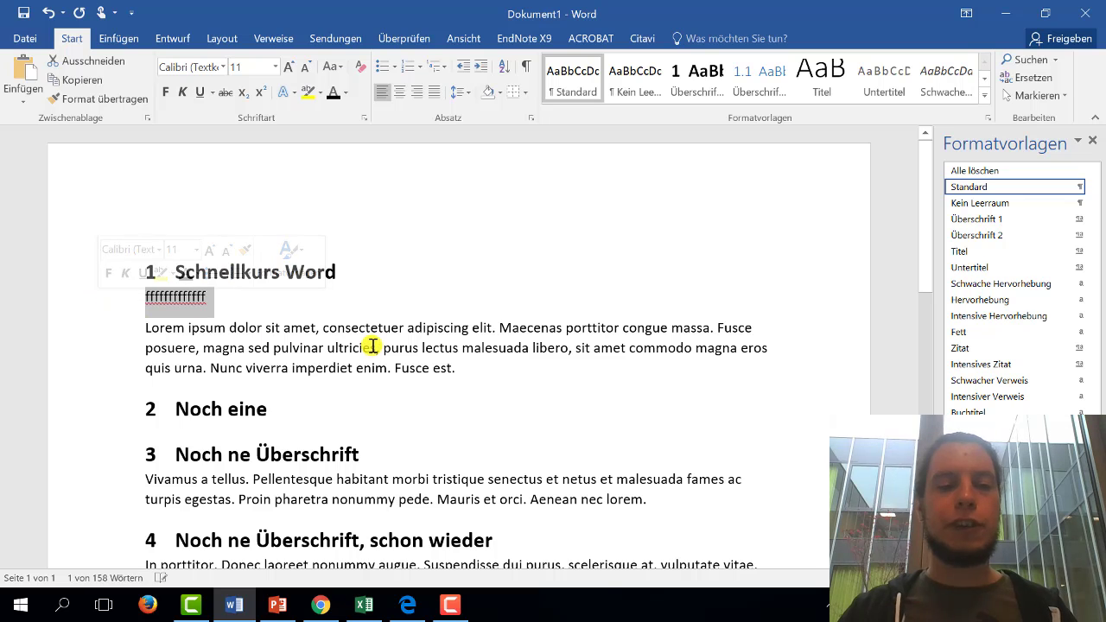
key(Delete)
key(Return)
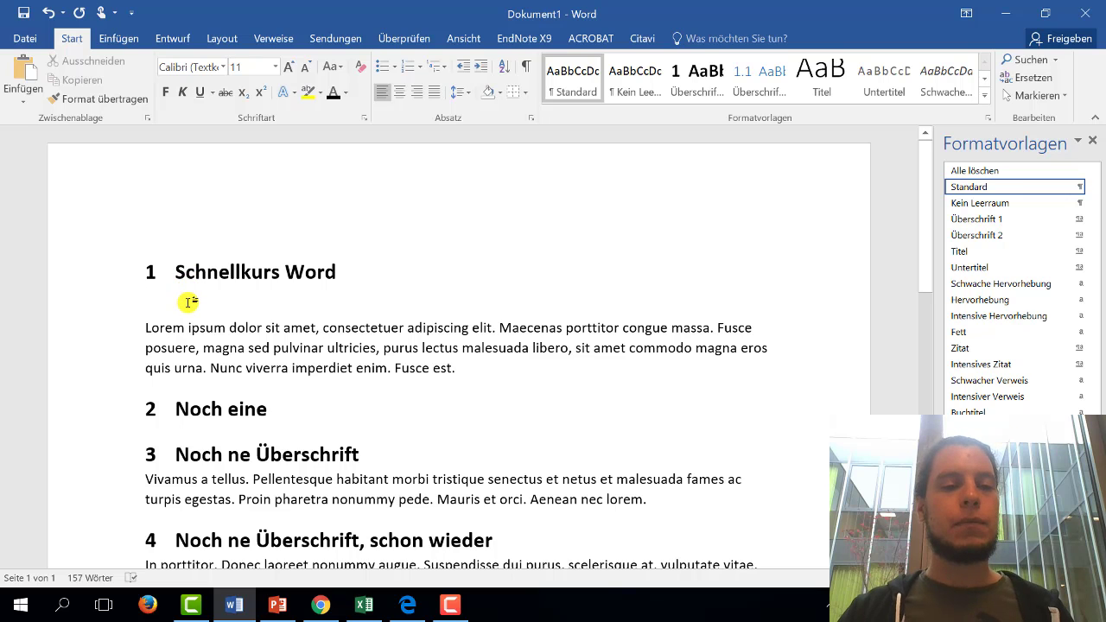
text(Zwe)
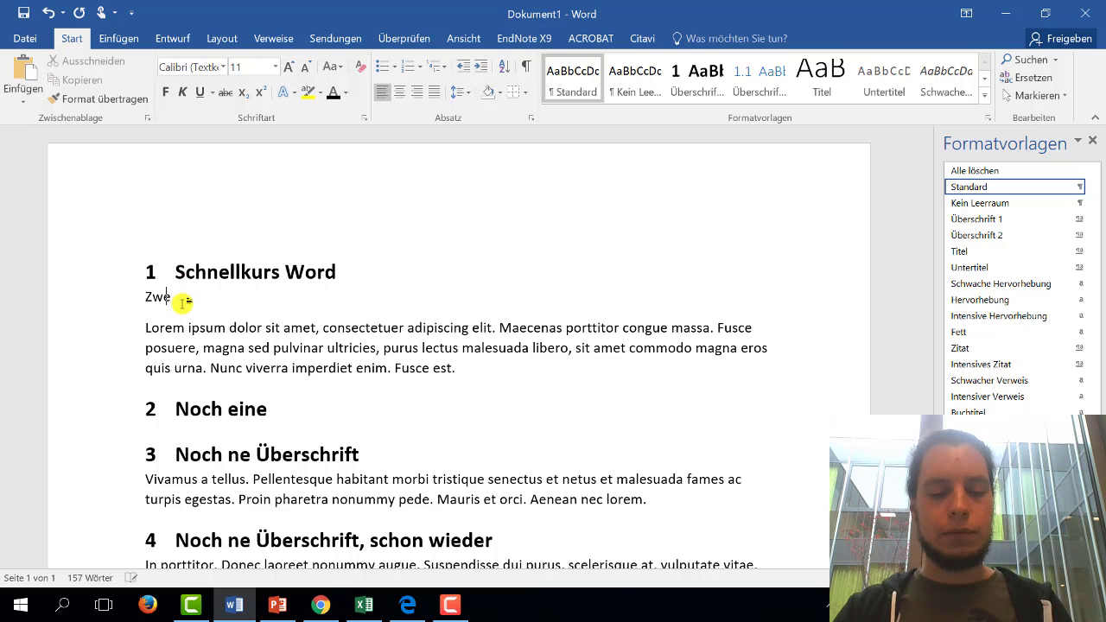
text(ite Ebene)
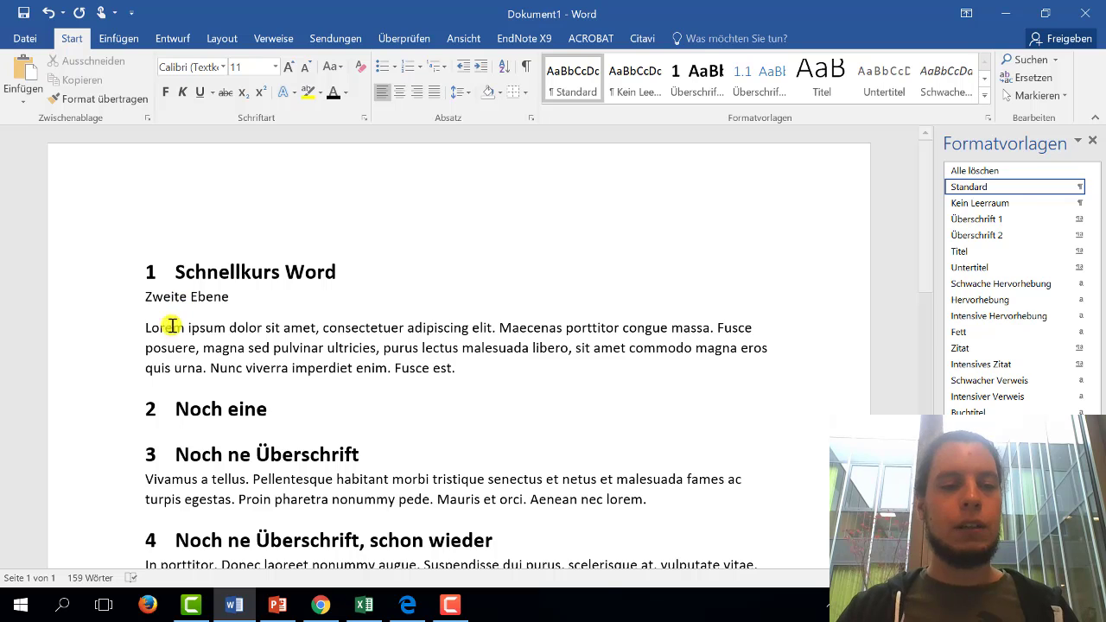
click(115, 302)
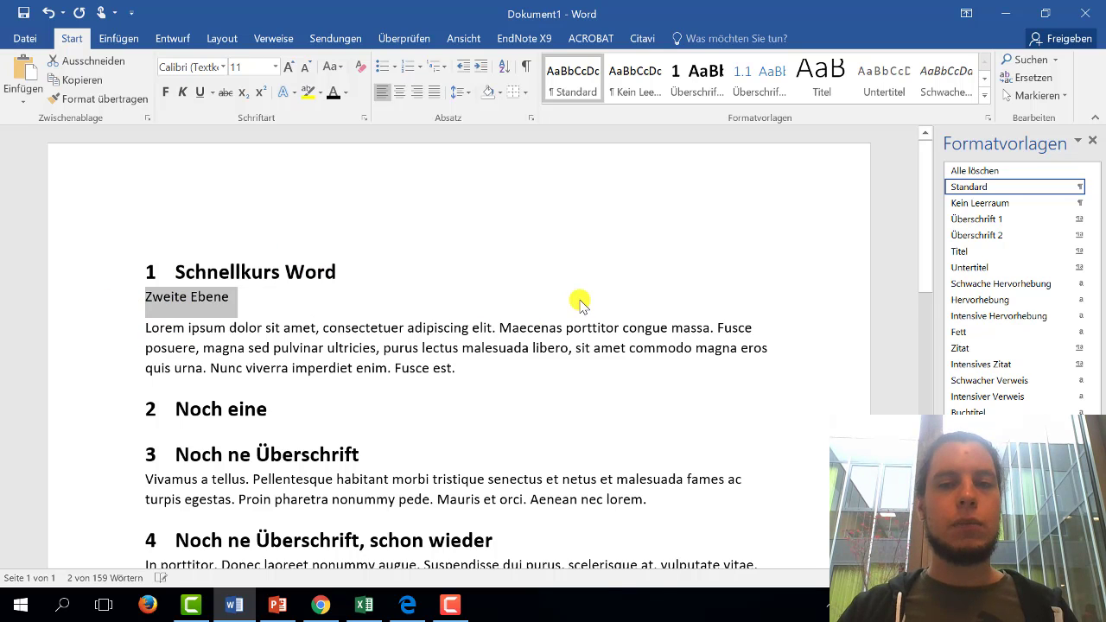
click(764, 80)
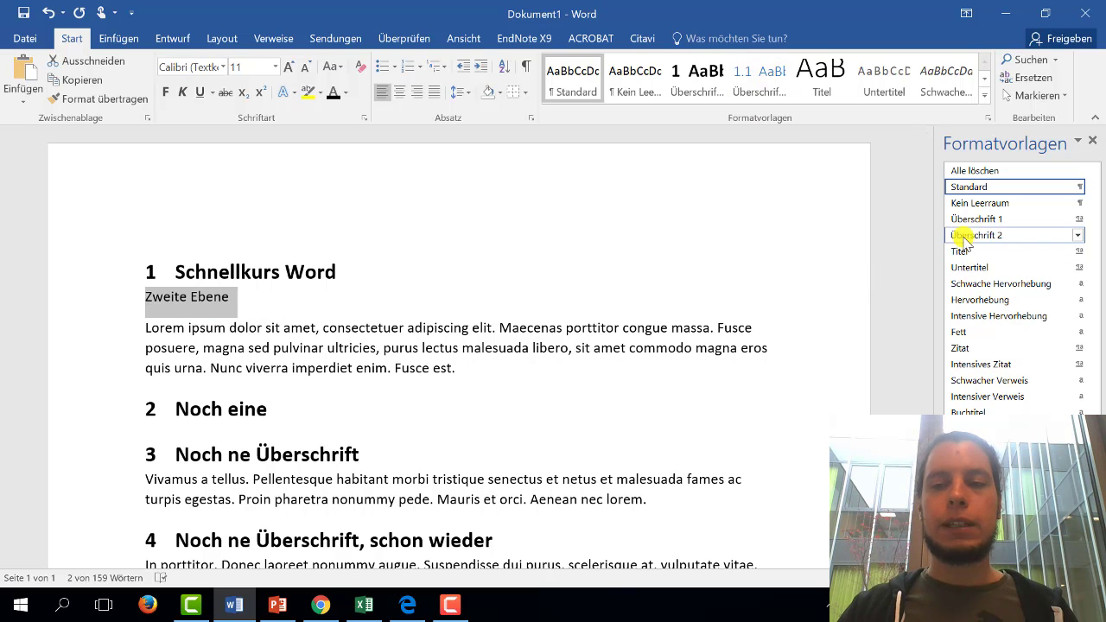
mouse_move(972, 238)
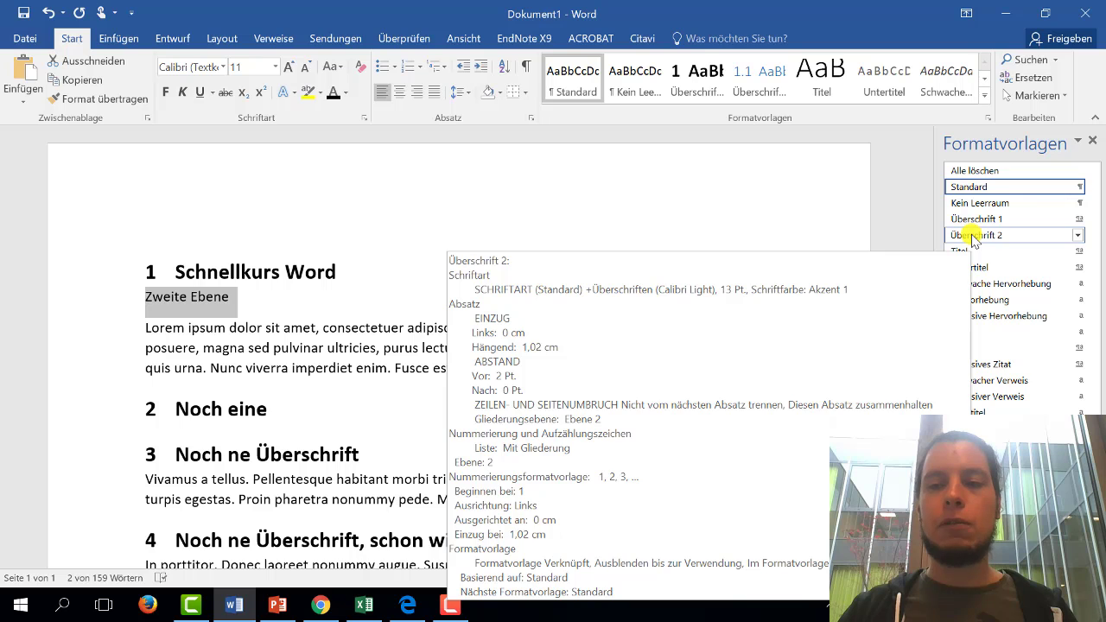
- Style Zweite Ebene as bold black Calibri Überschrift 2 and update that style to match
click(972, 235)
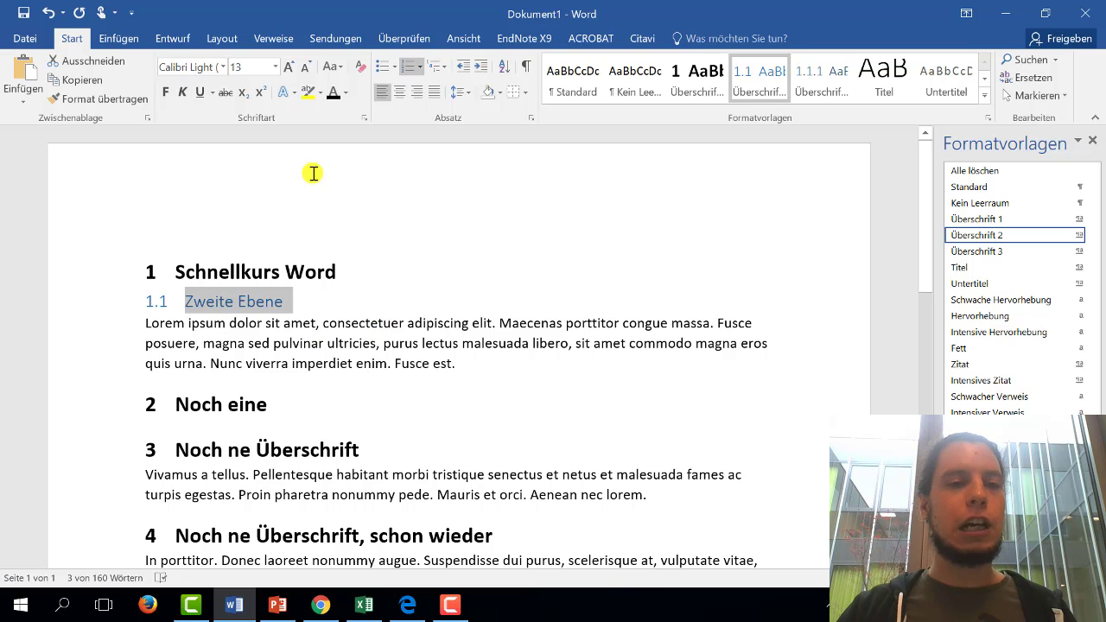
click(223, 71)
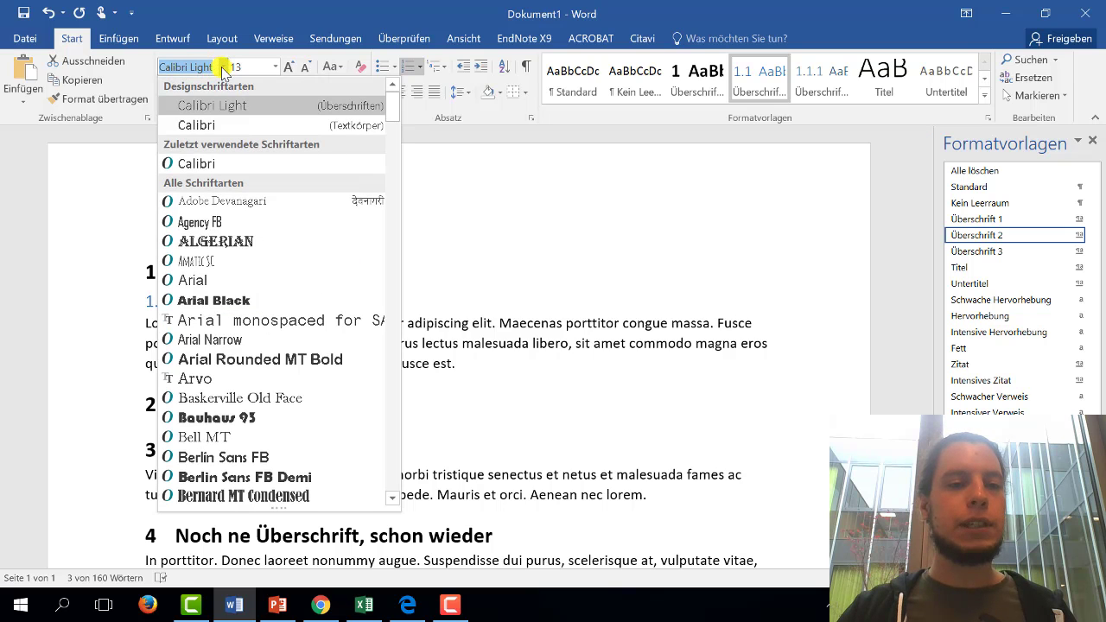
click(183, 163)
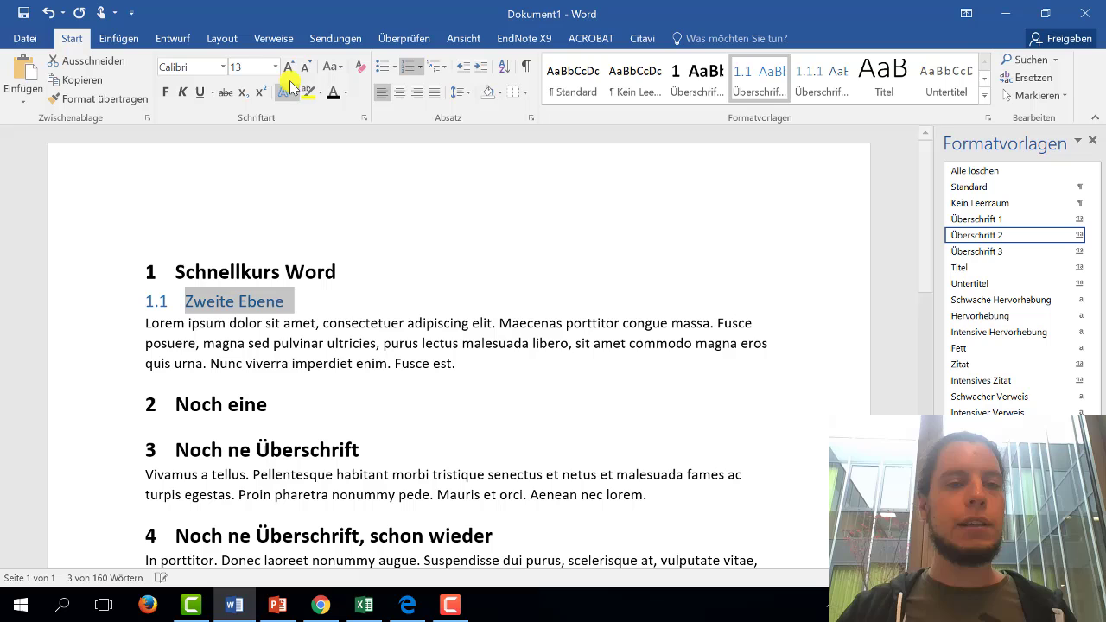
click(334, 95)
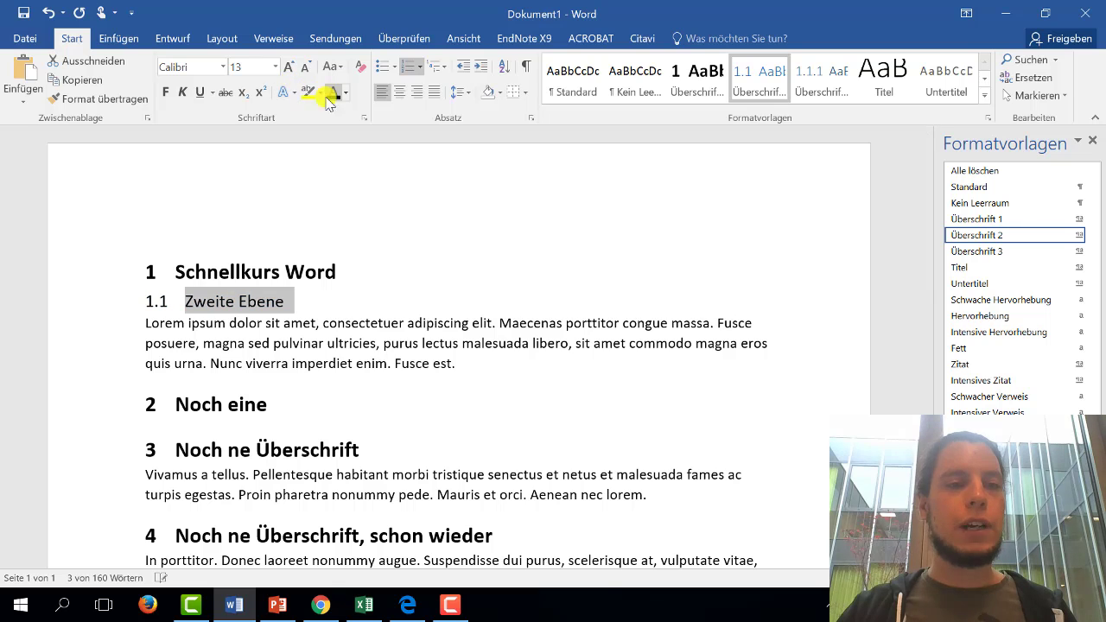
click(165, 94)
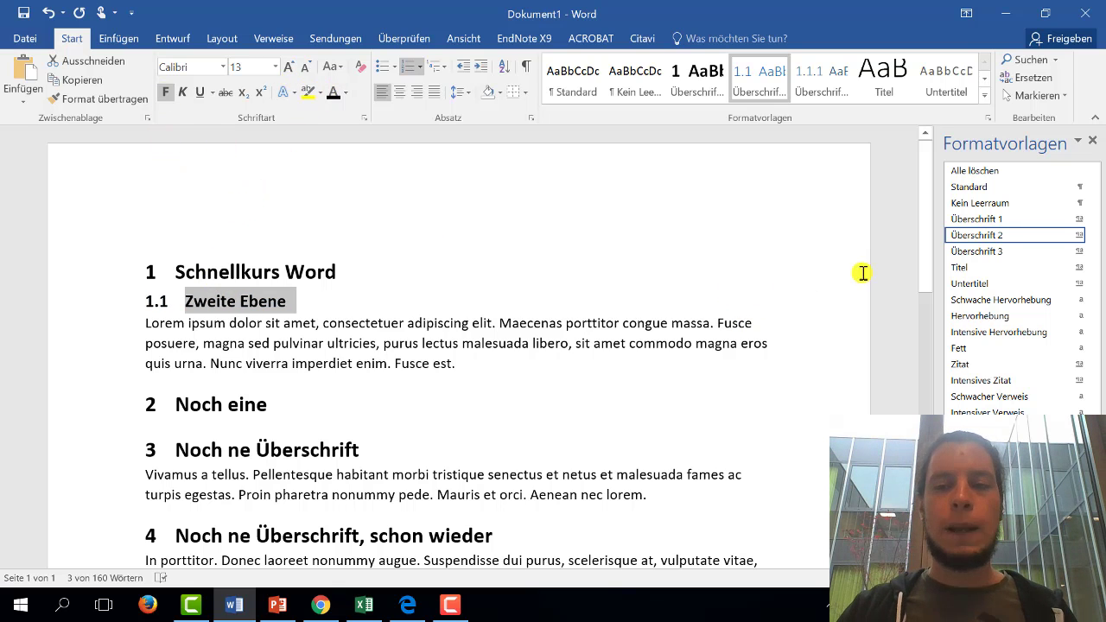
click(1078, 237)
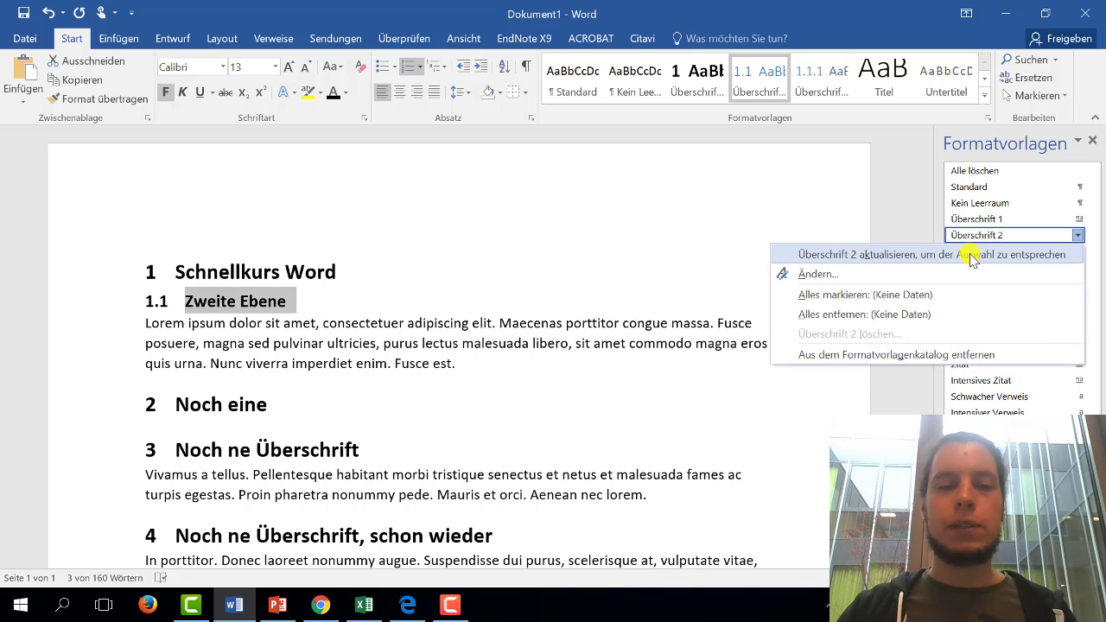
click(974, 256)
click(384, 306)
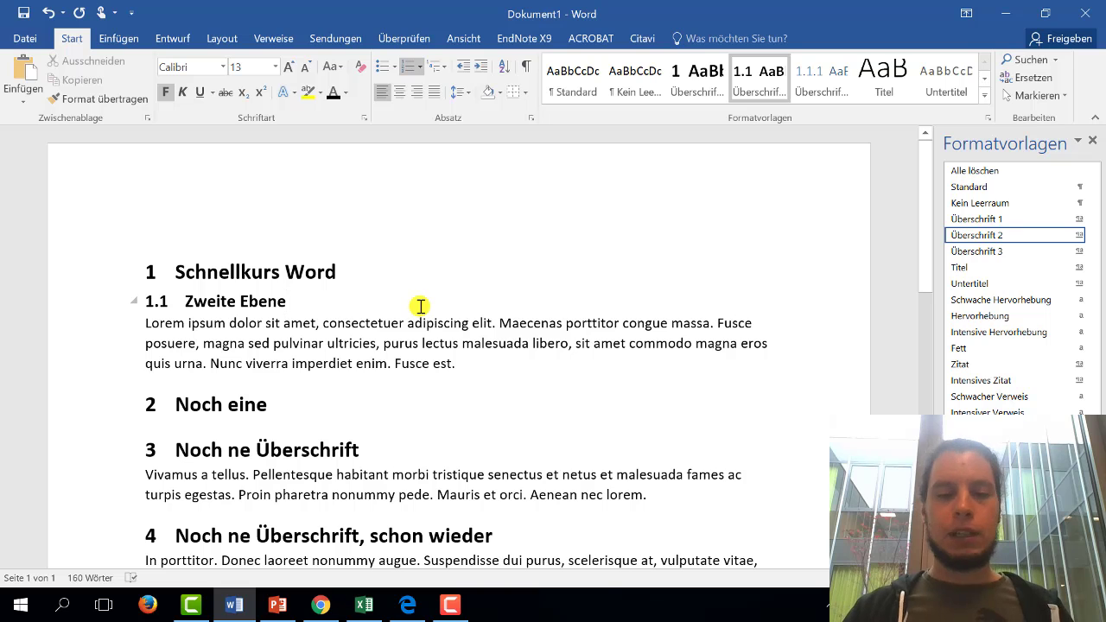
key(Return)
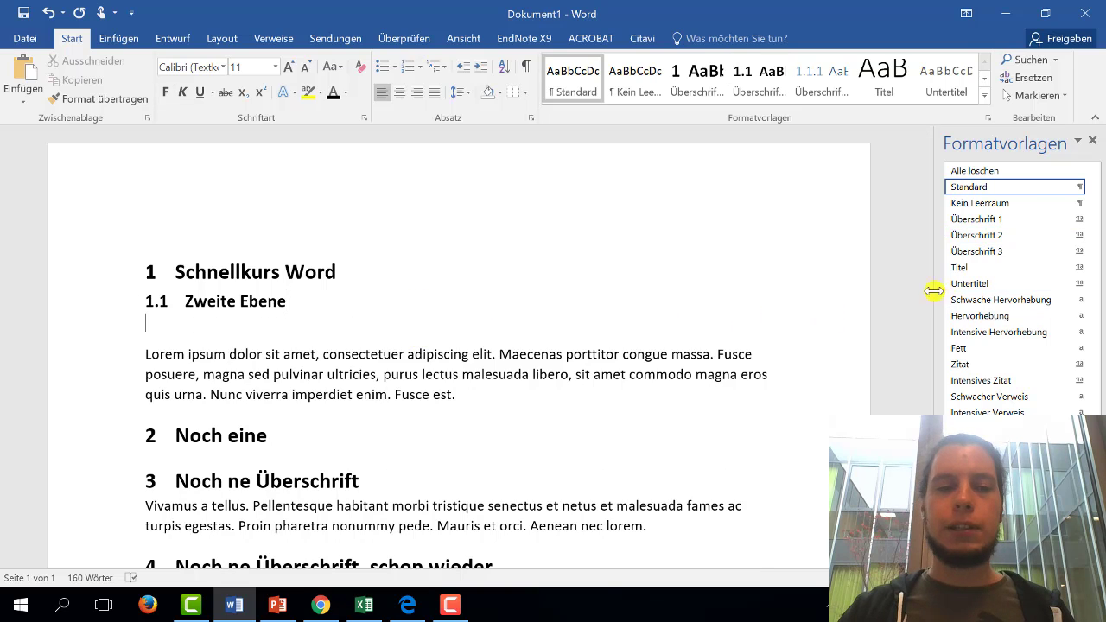
- Add 'Dann den Text' as an Überschrift 3 heading in automatic-black Calibri (Textkörper)
click(966, 252)
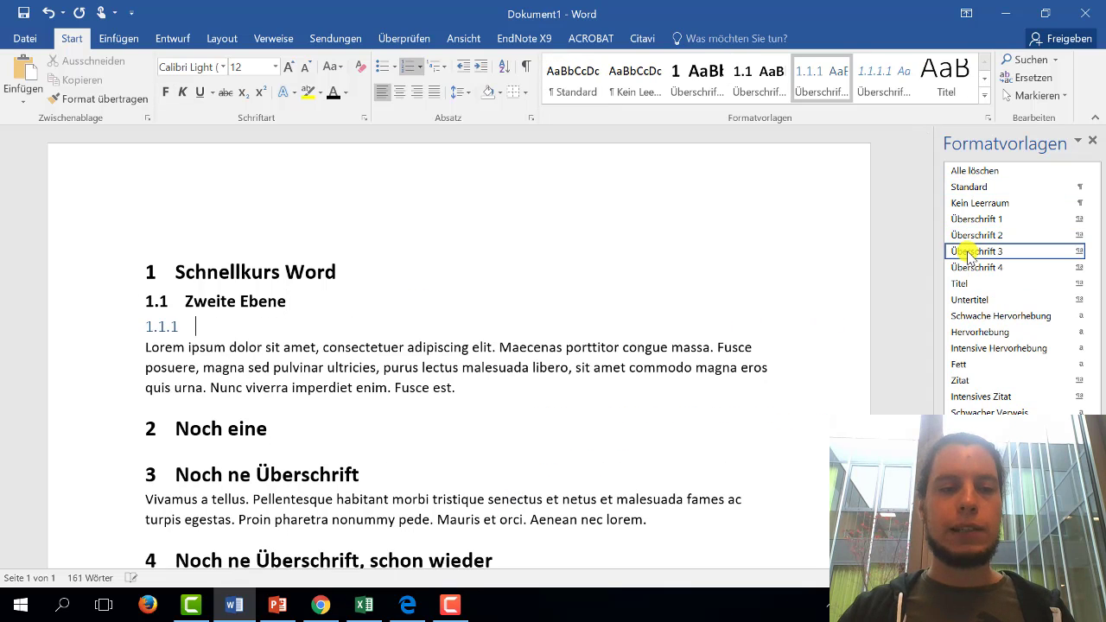
text(Dan)
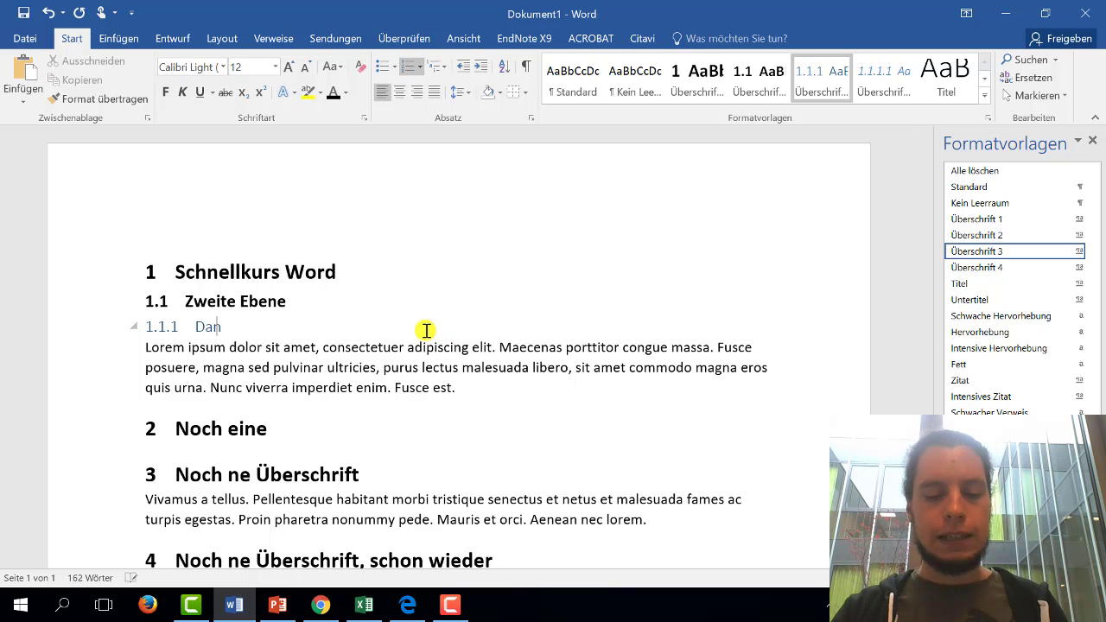
text(n den Text)
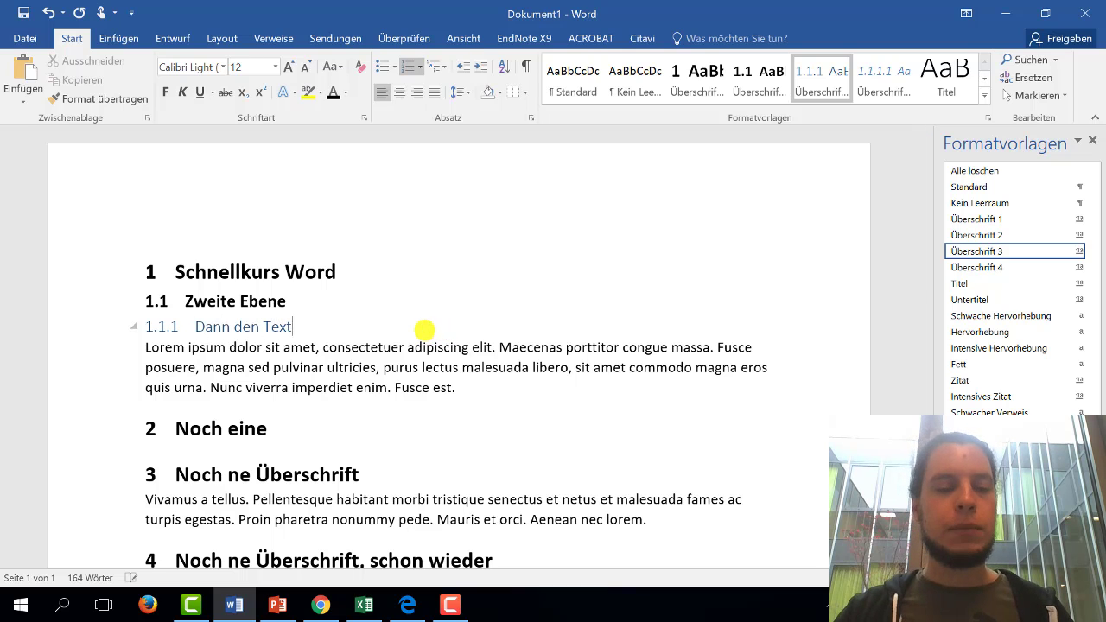
click(115, 332)
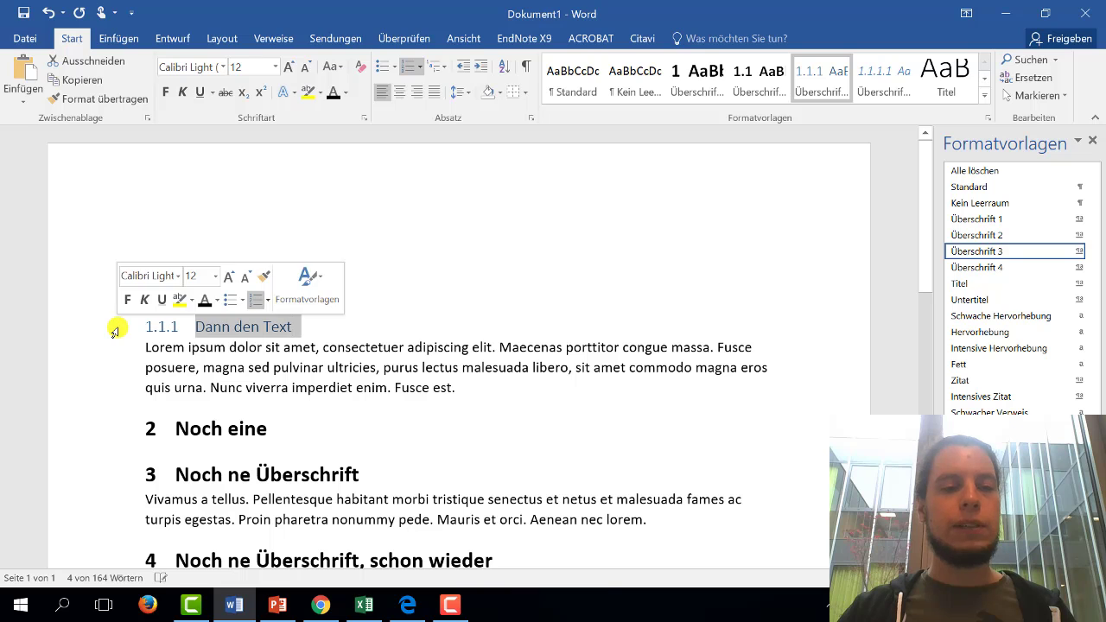
click(346, 93)
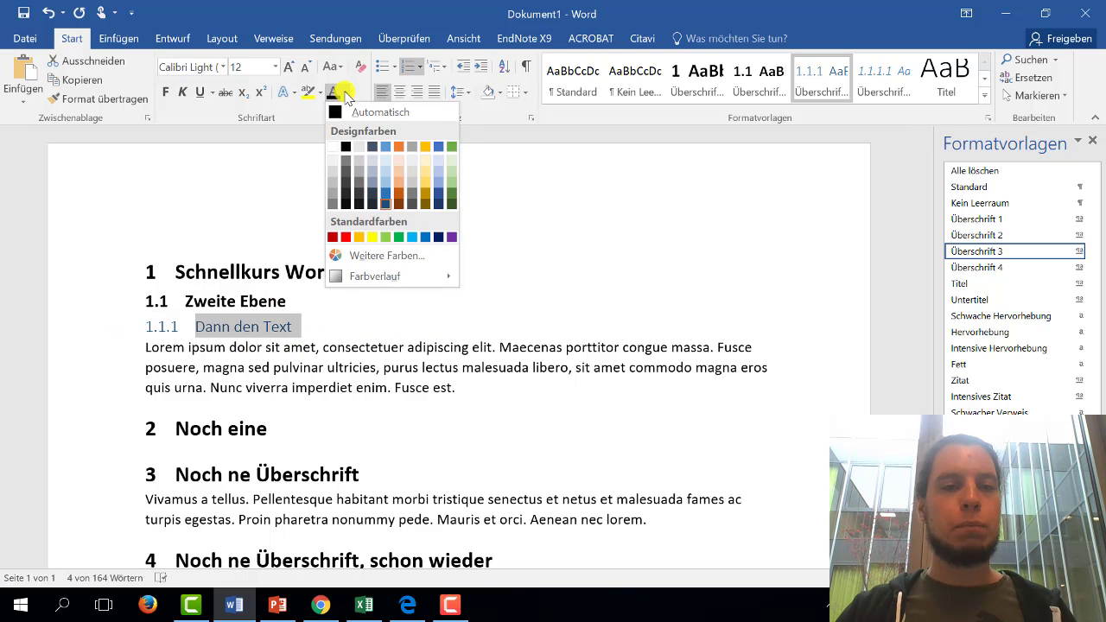
click(357, 117)
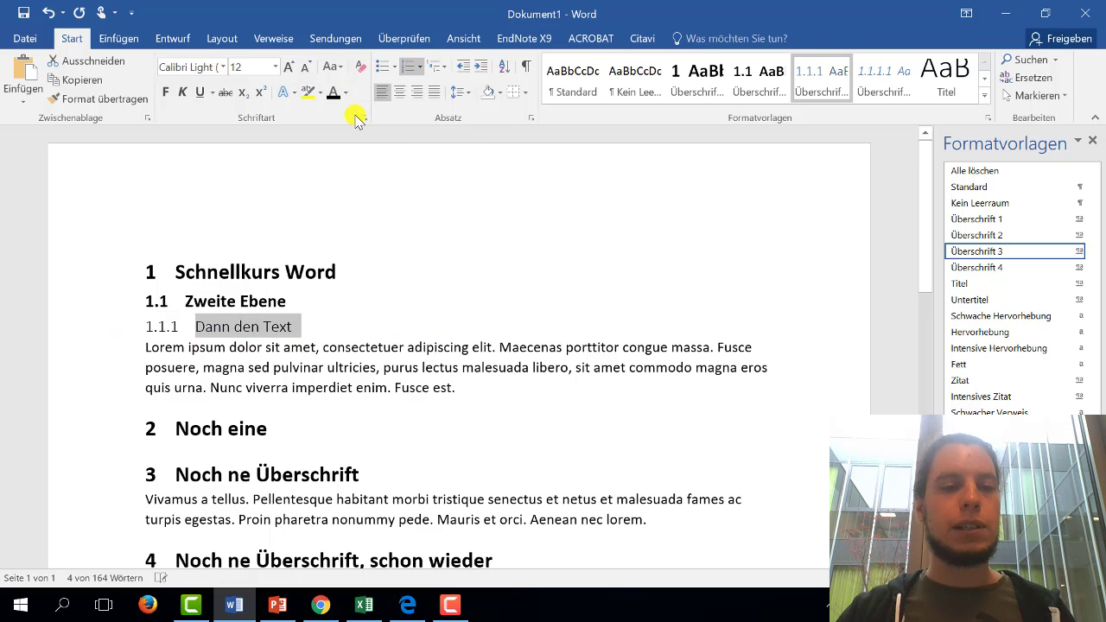
click(222, 67)
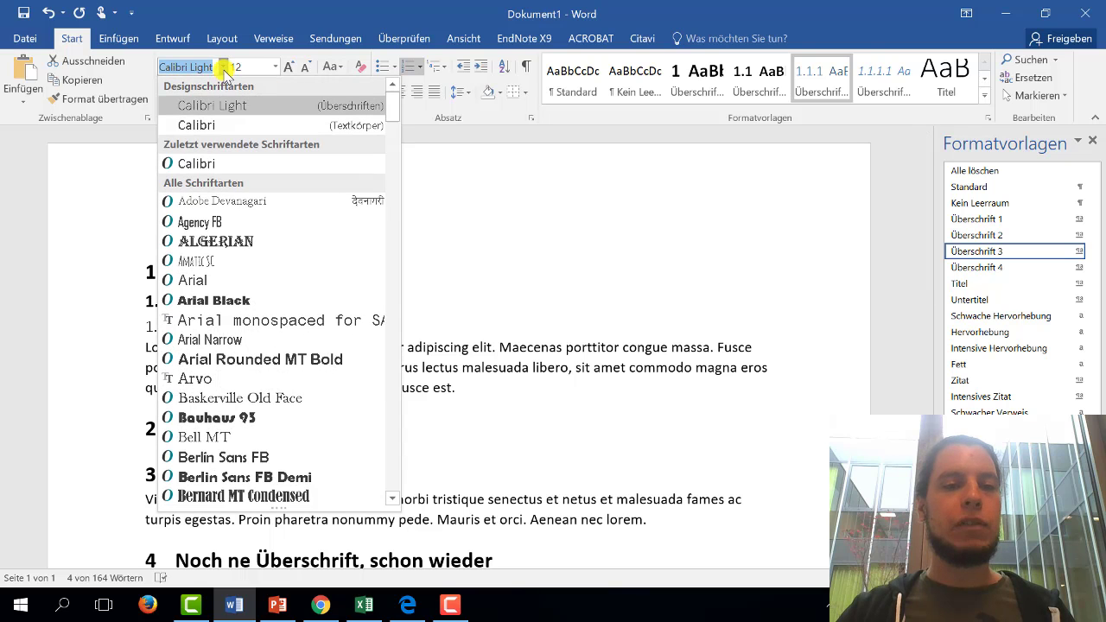
click(218, 123)
click(391, 329)
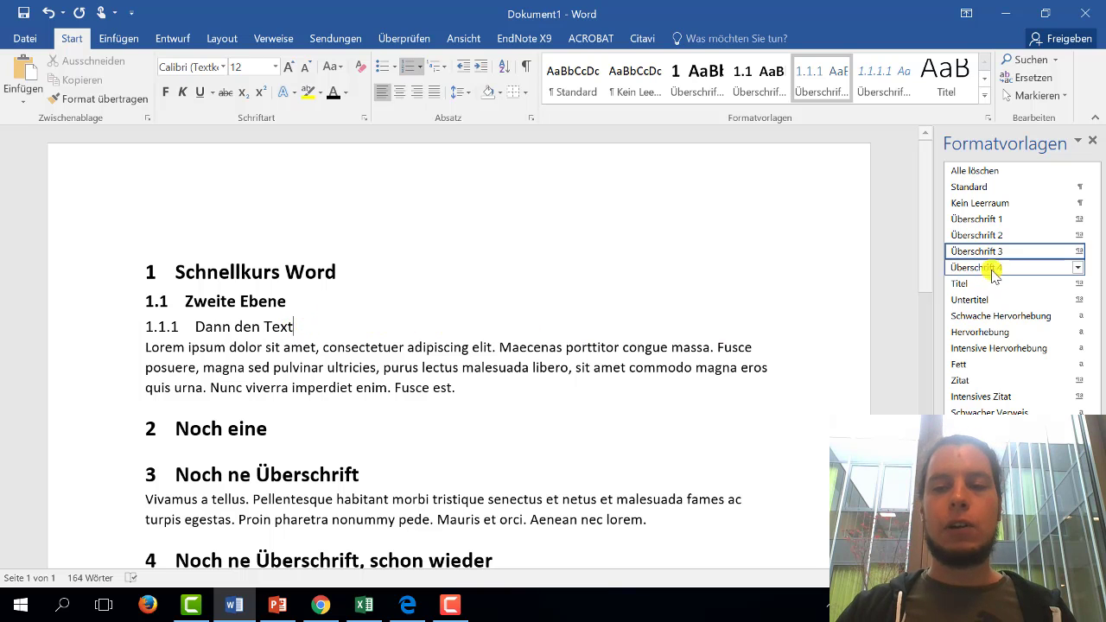
- Update Überschrift 3 to match the formatted heading, then place the cursor after Fusce est
click(1078, 252)
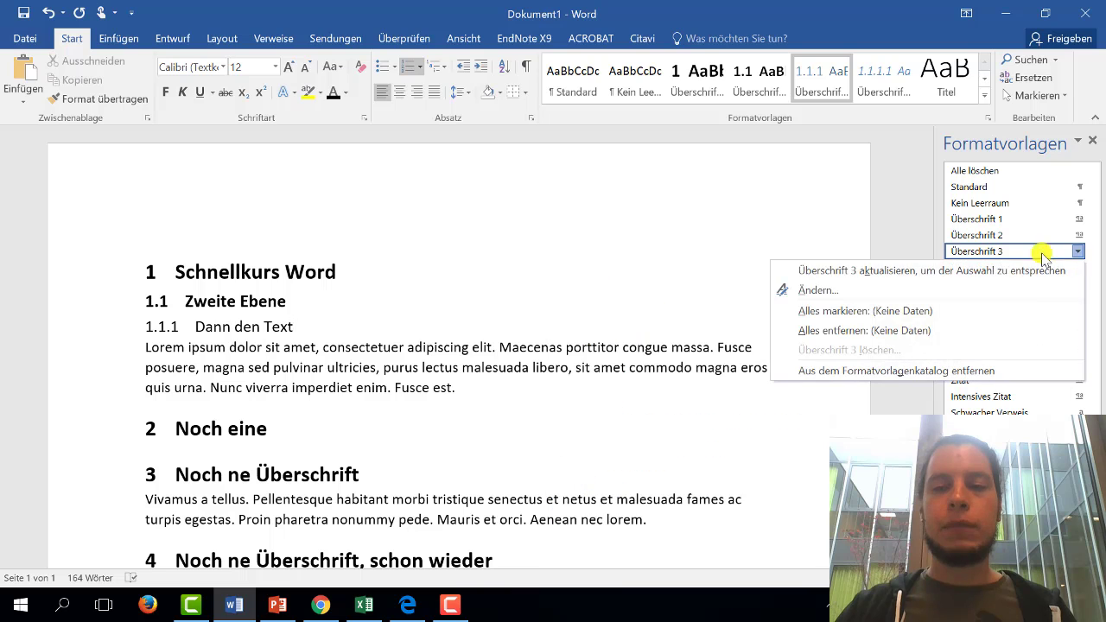
click(963, 273)
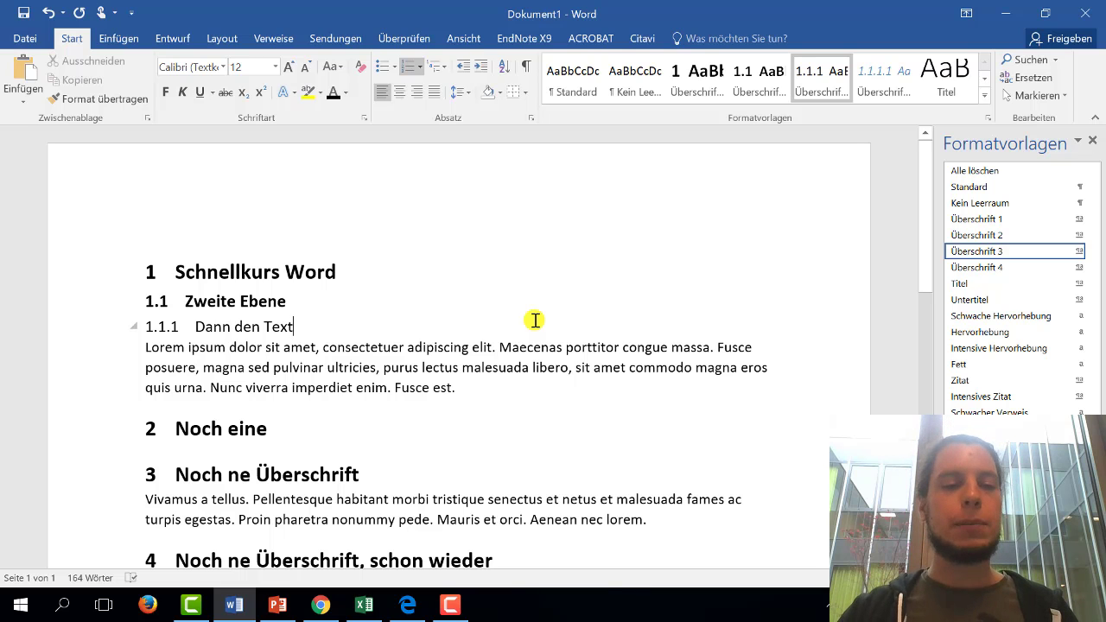
drag(499, 394, 388, 363)
click(521, 387)
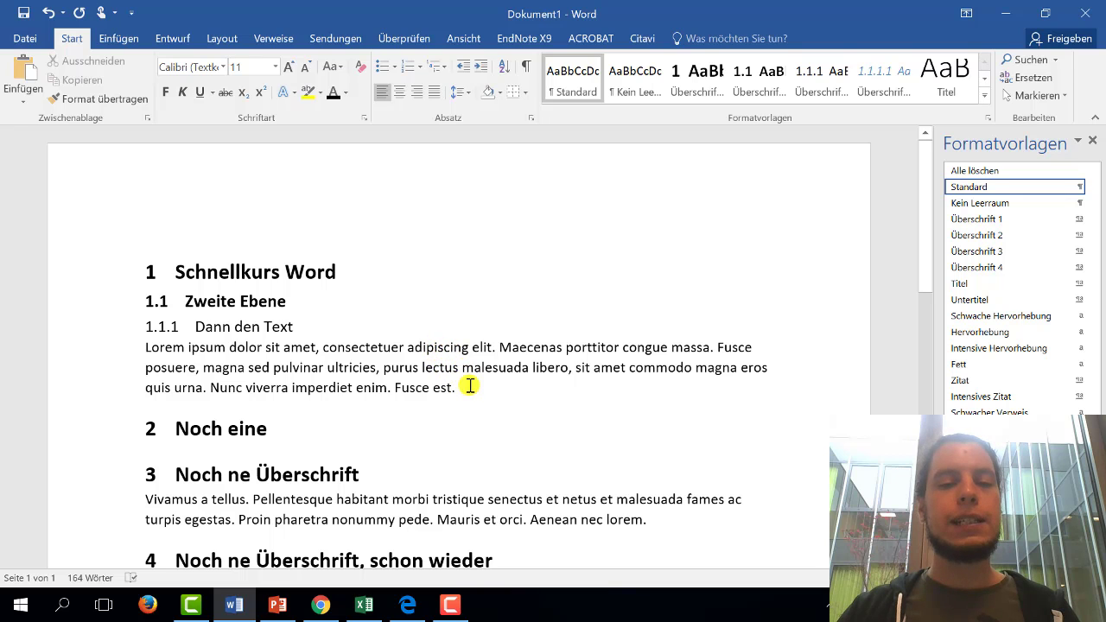
- Add a new empty paragraph directly after 'Fusce est.' in the Lorem text under 1.1.1
key(Return)
text(Neuer Absatz)
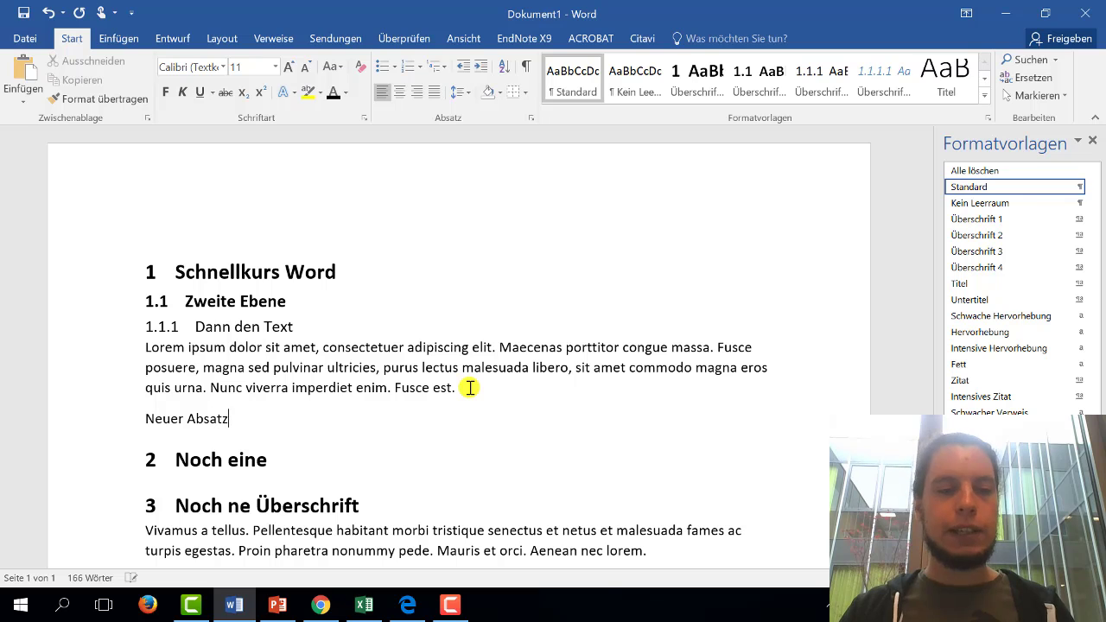
- Finish 'Neuer Absatz.' and add the paragraph 'Noch ein neuer Absatz.' below it under 1.1.1
text(.)
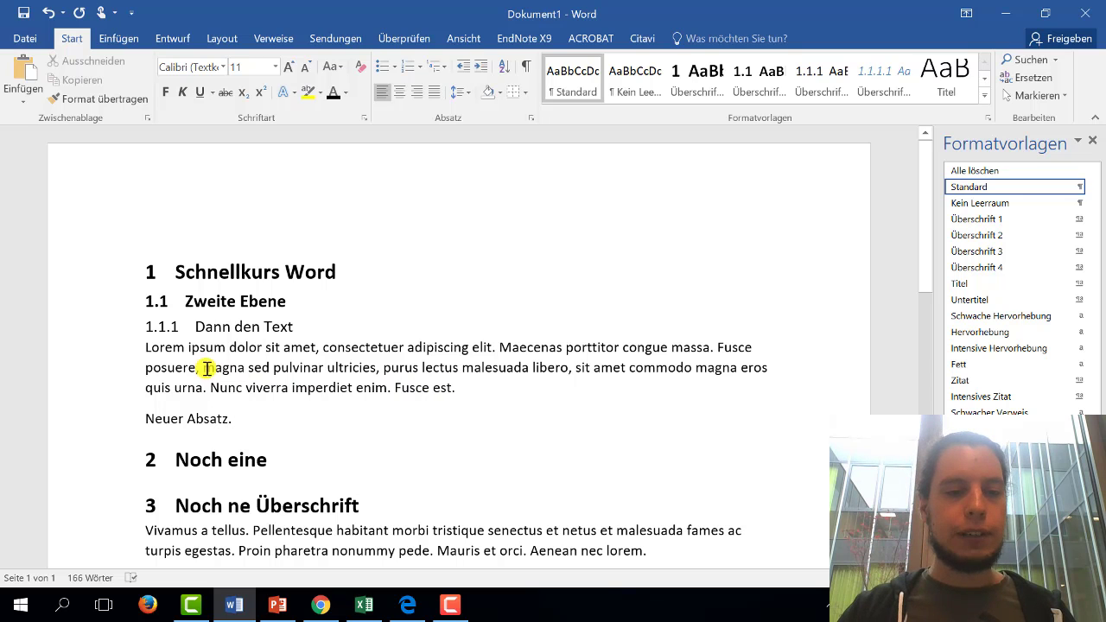
key(Return)
text(Noch ein neuer Absatz)
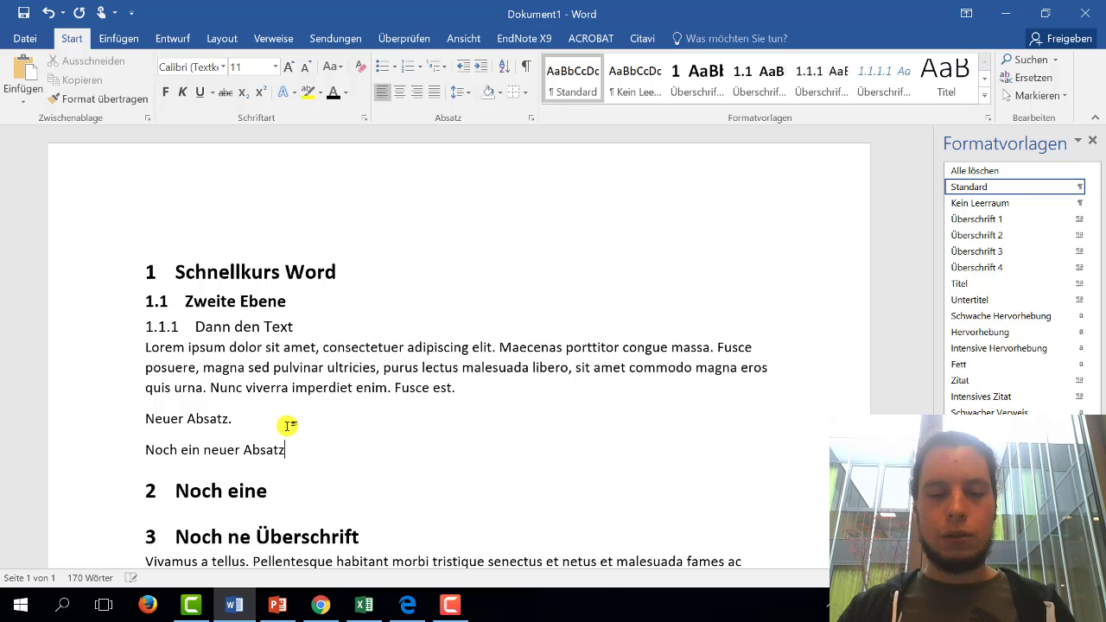
text(.)
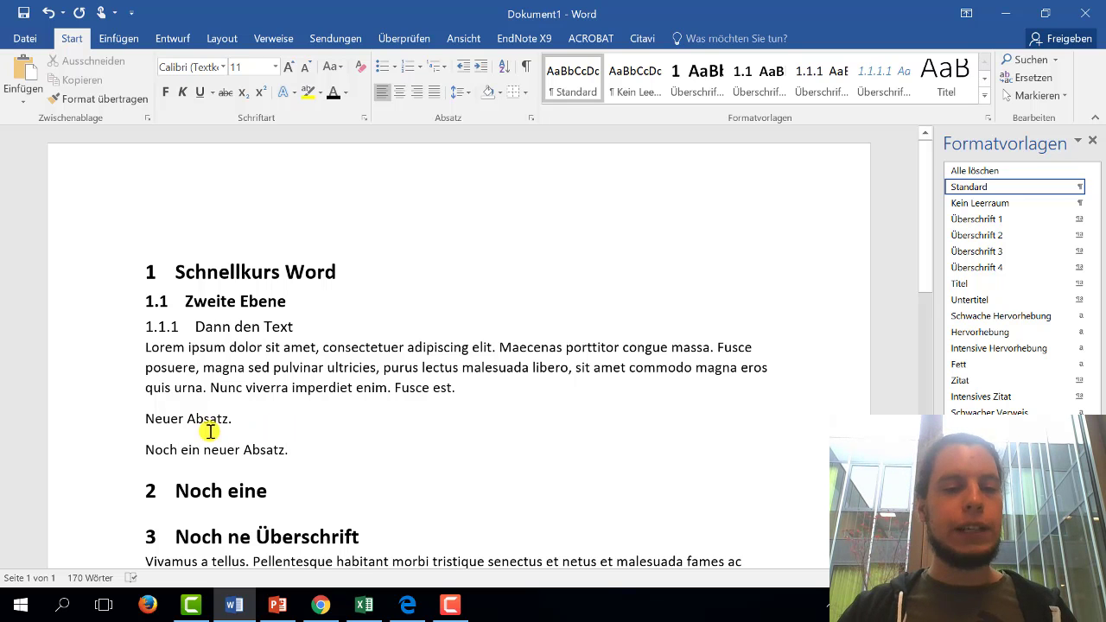
mouse_move(290, 449)
mouse_down()
mouse_move(144, 374)
mouse_move(141, 351)
mouse_up()
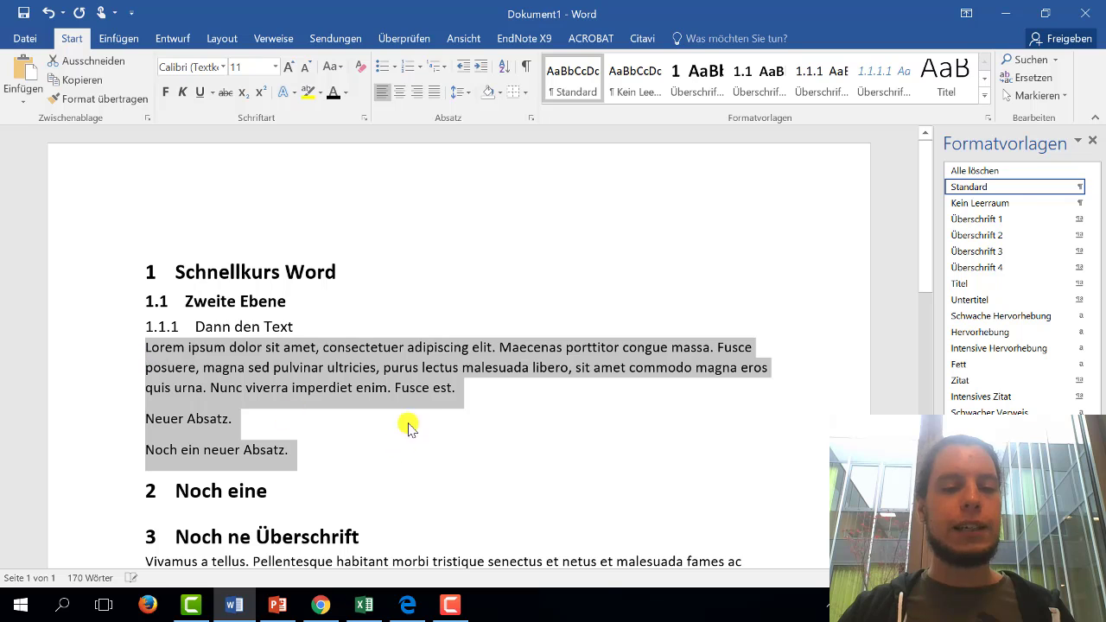
click(407, 391)
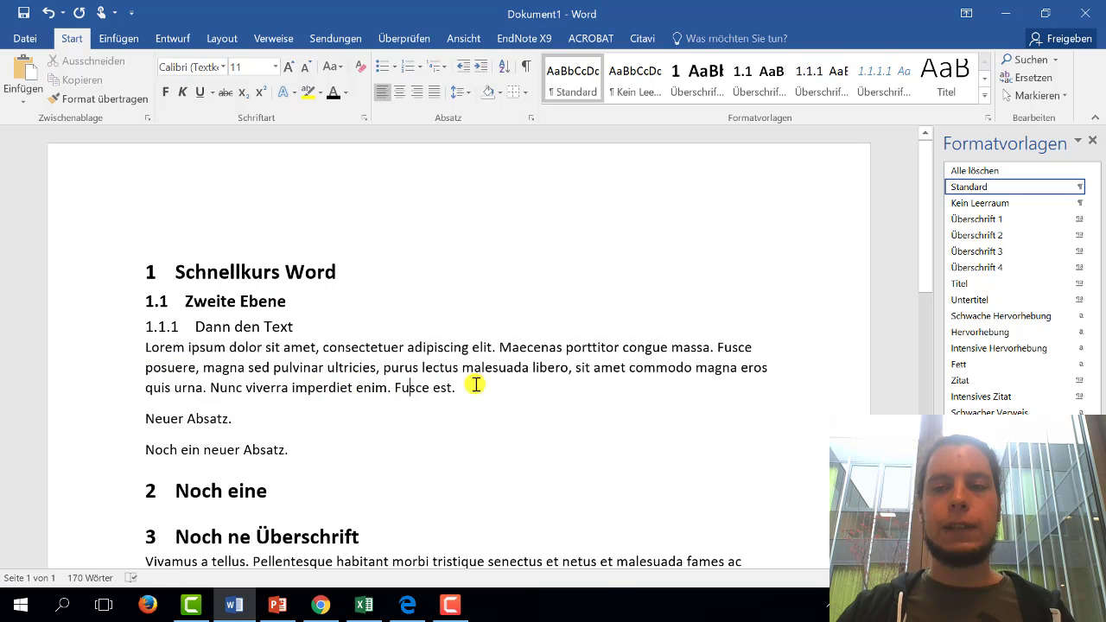
mouse_move(993, 188)
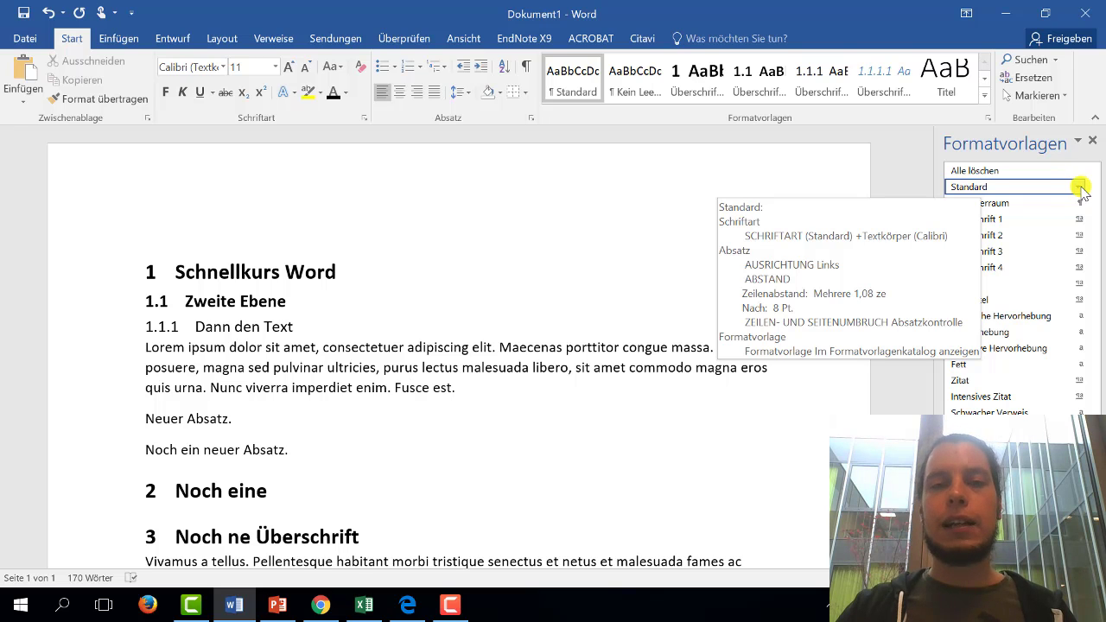
click(465, 390)
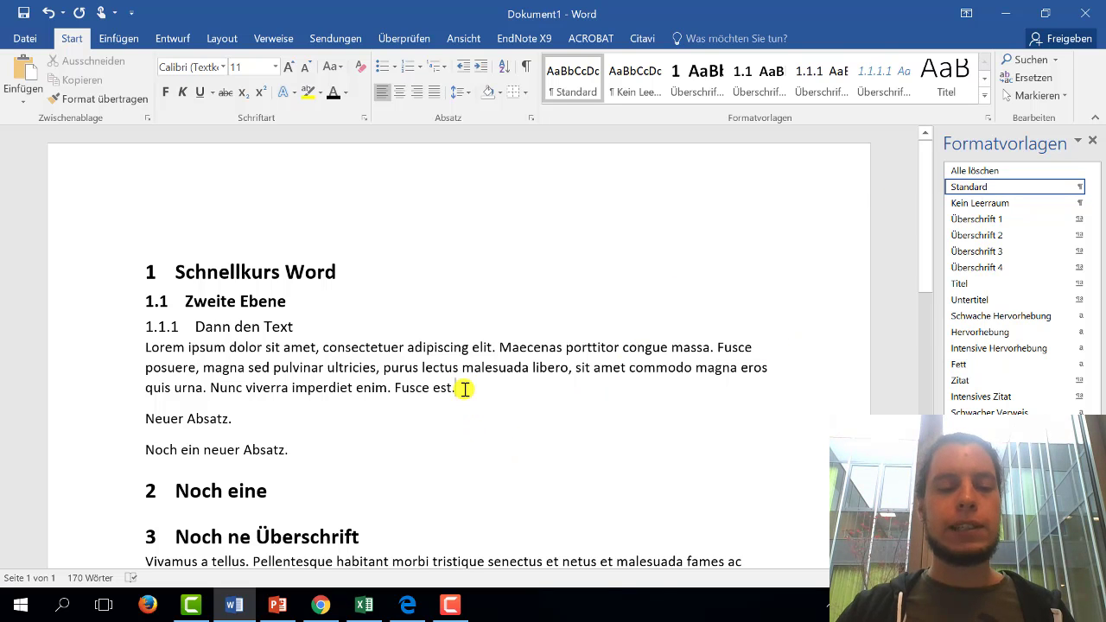
- Insert footnote 1 after 'Fusce est.' with the text 'STRG+ALT+F, Das ist Calibri'
key(ctrl+alt+f)
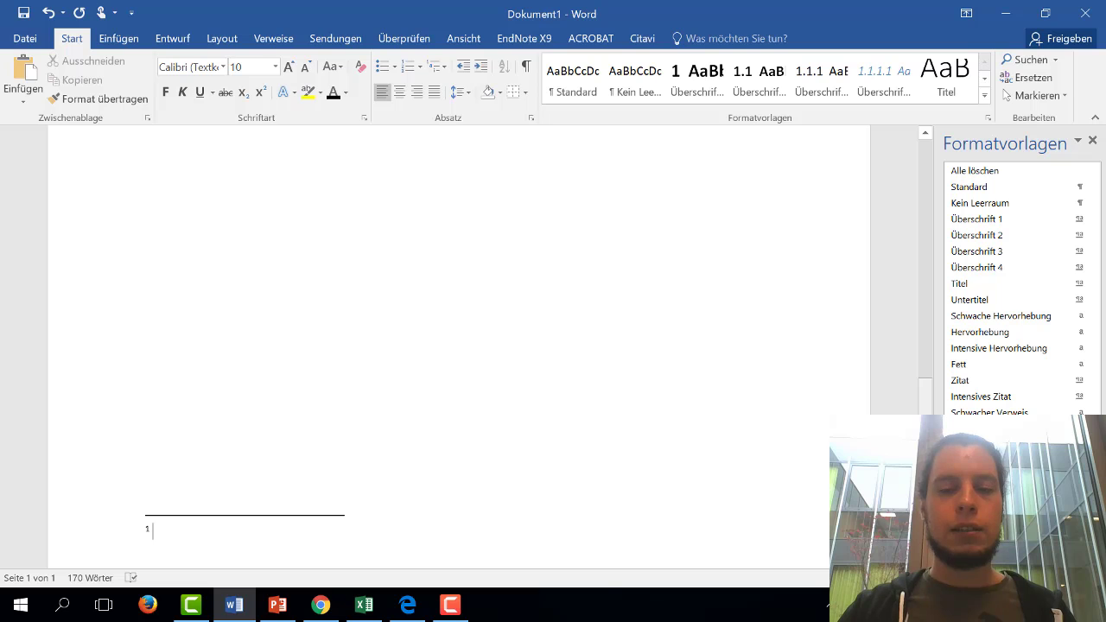
text(STR)
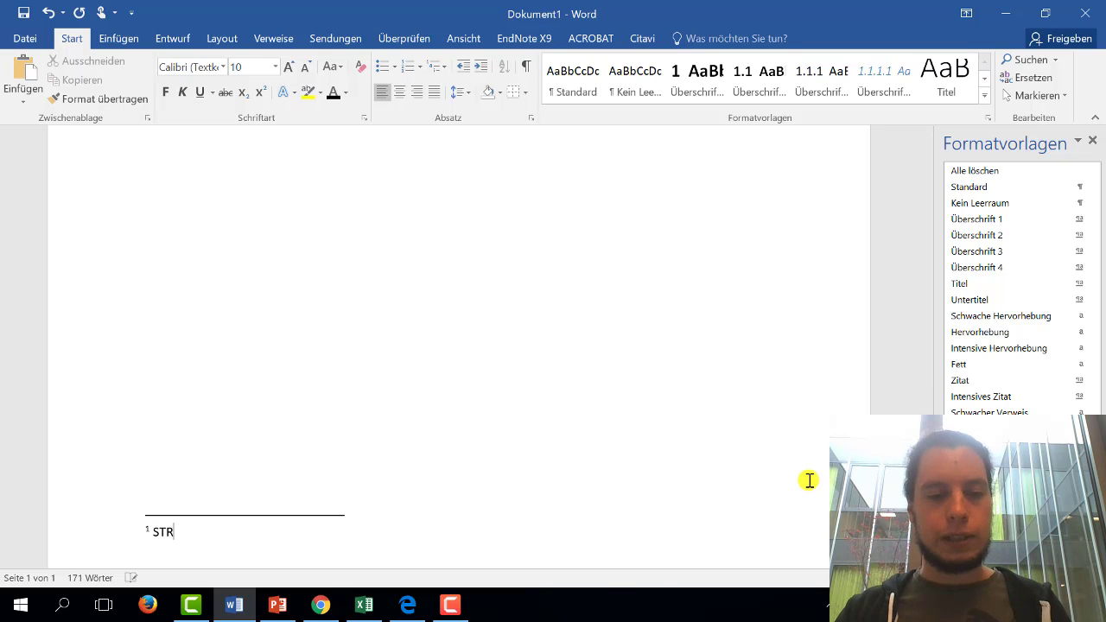
text(G+AL)
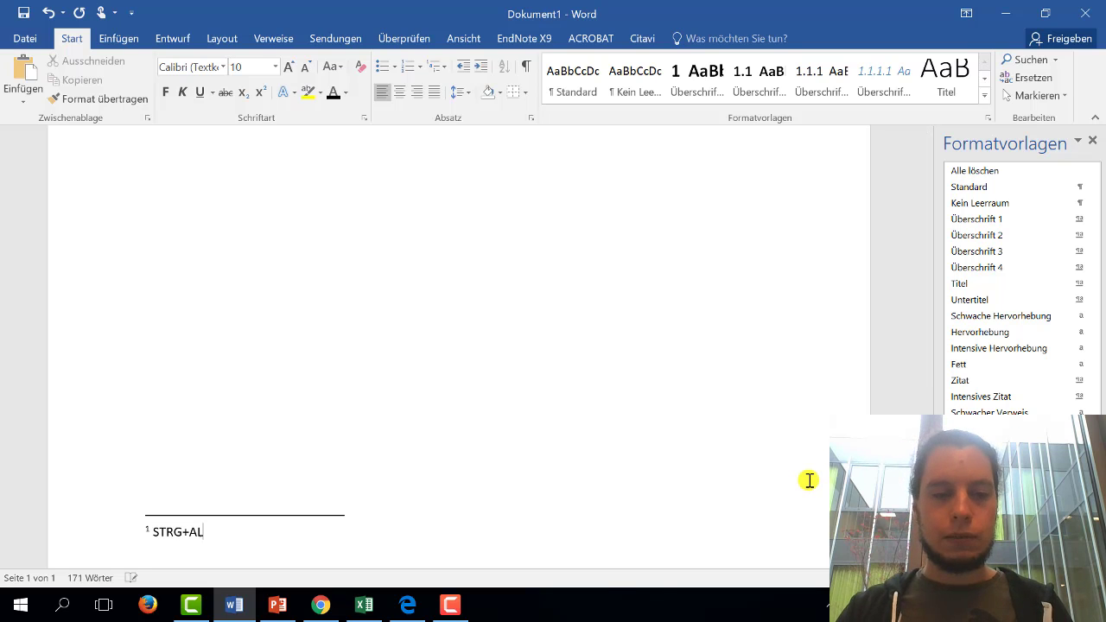
text(T+F)
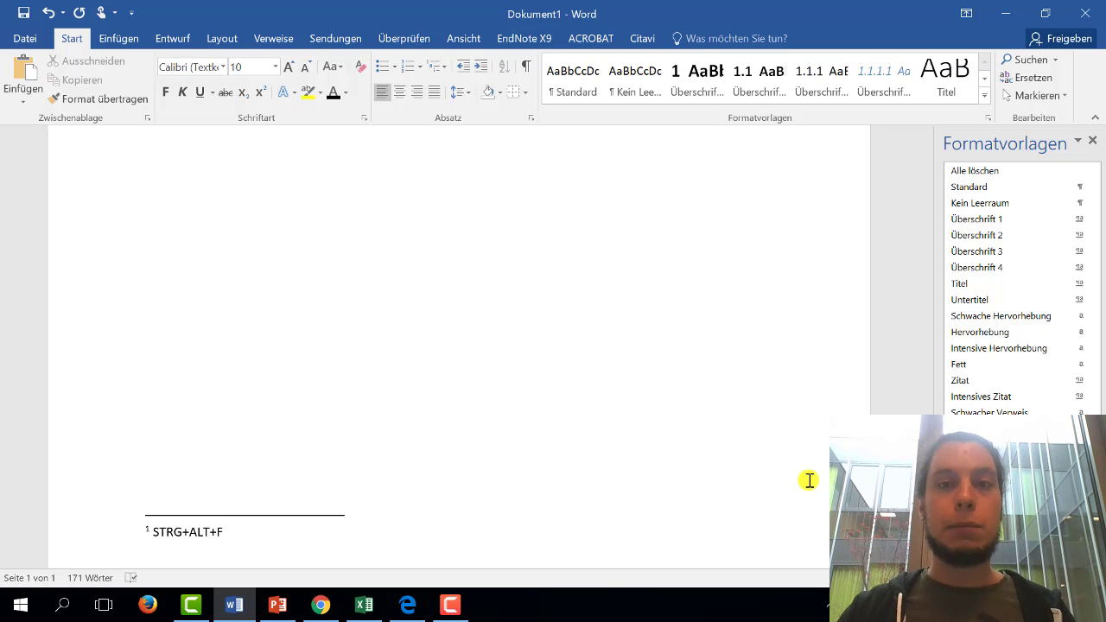
scroll(454, 498, up, 2)
scroll(454, 499, up, 6)
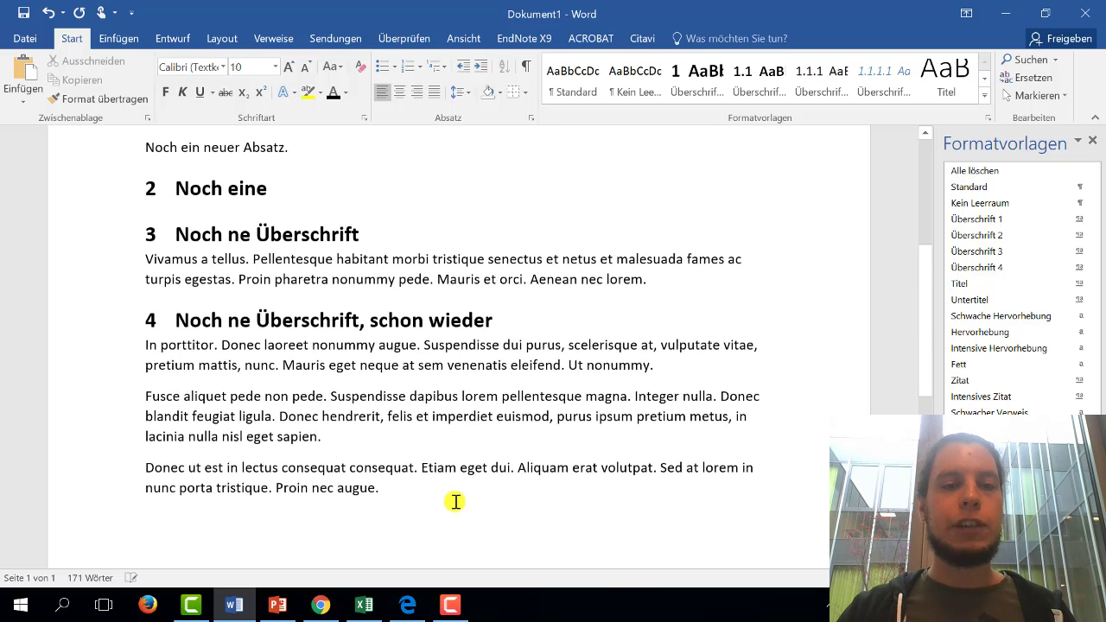
scroll(432, 389, up, 6)
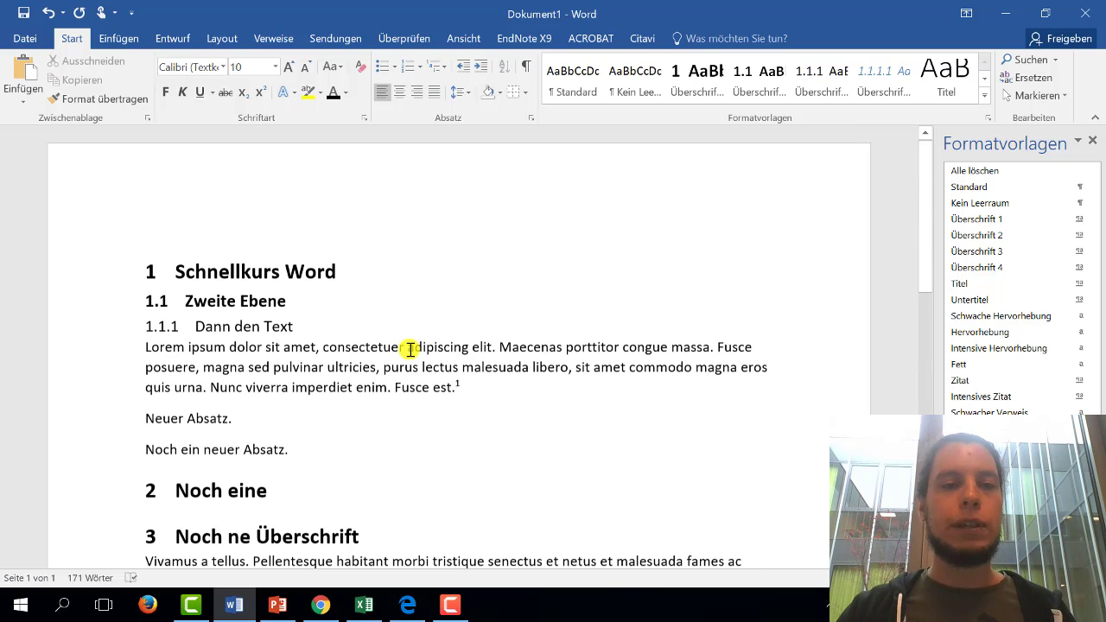
click(275, 39)
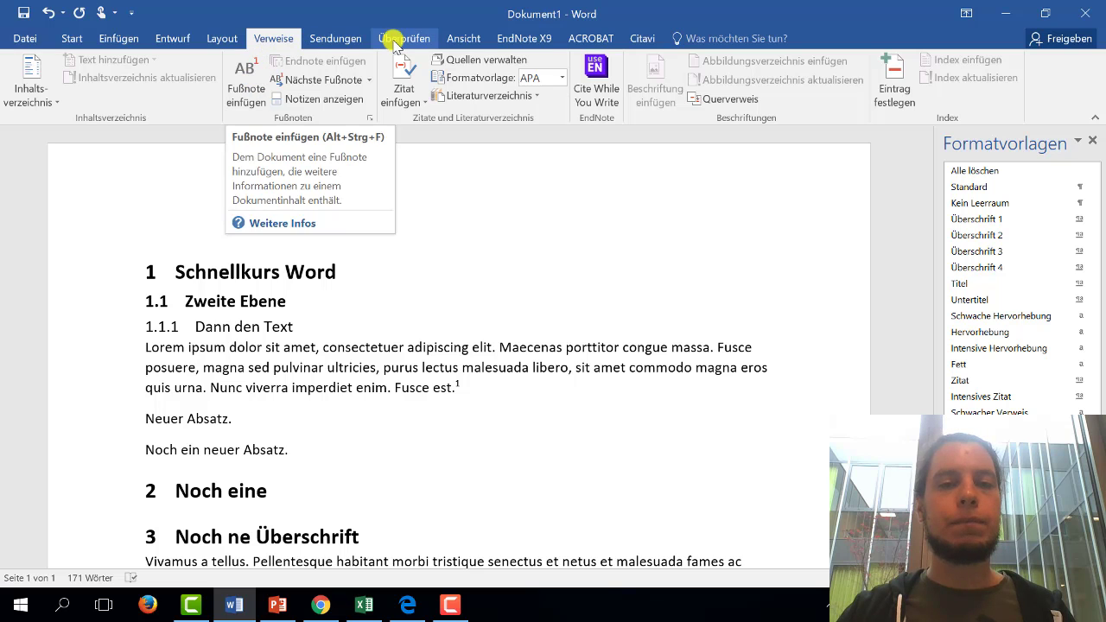
click(72, 38)
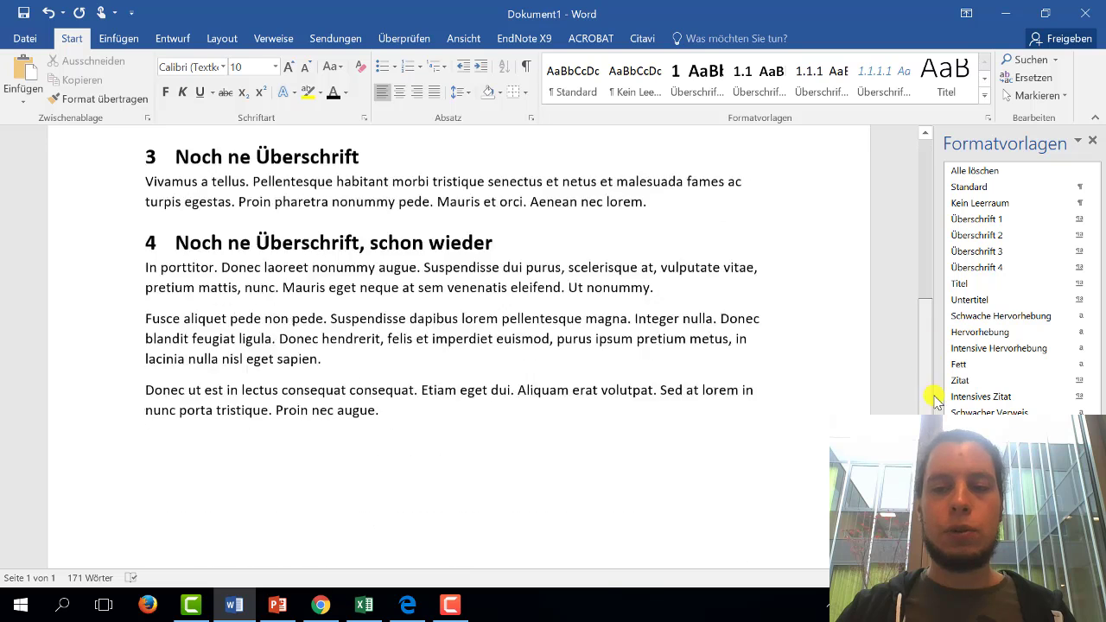
drag(923, 222, 931, 519)
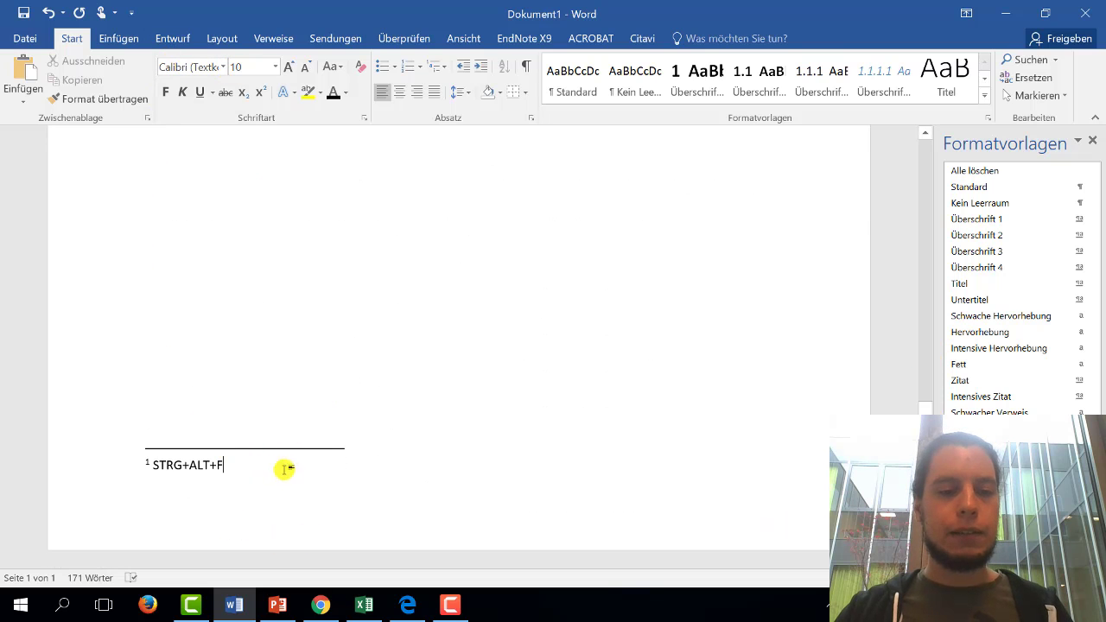
text(, Das ist Calib)
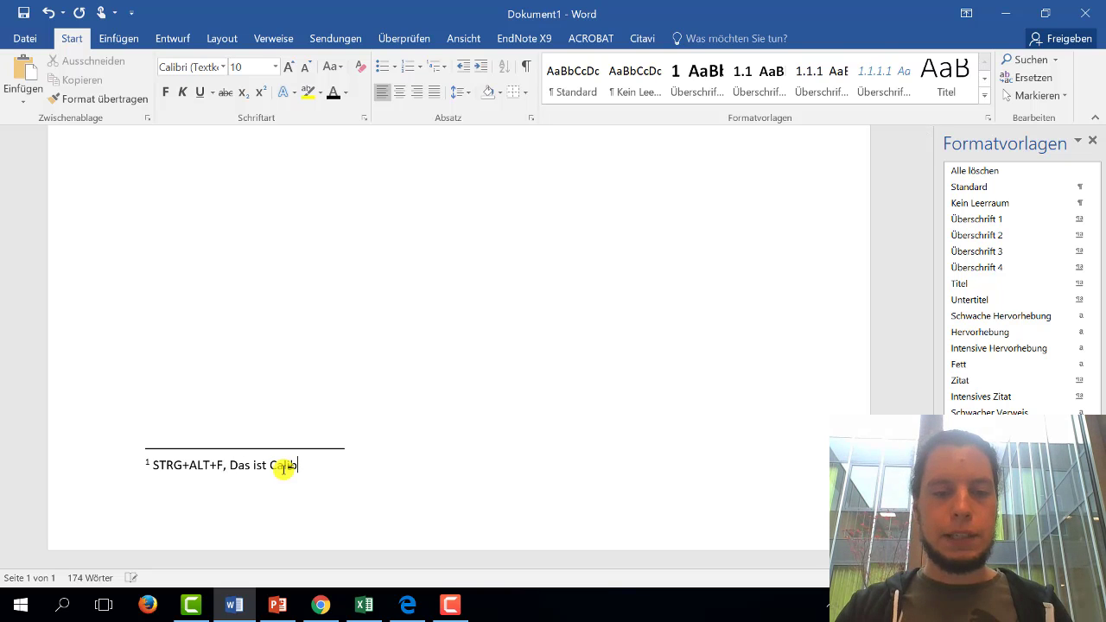
text(ri 10)
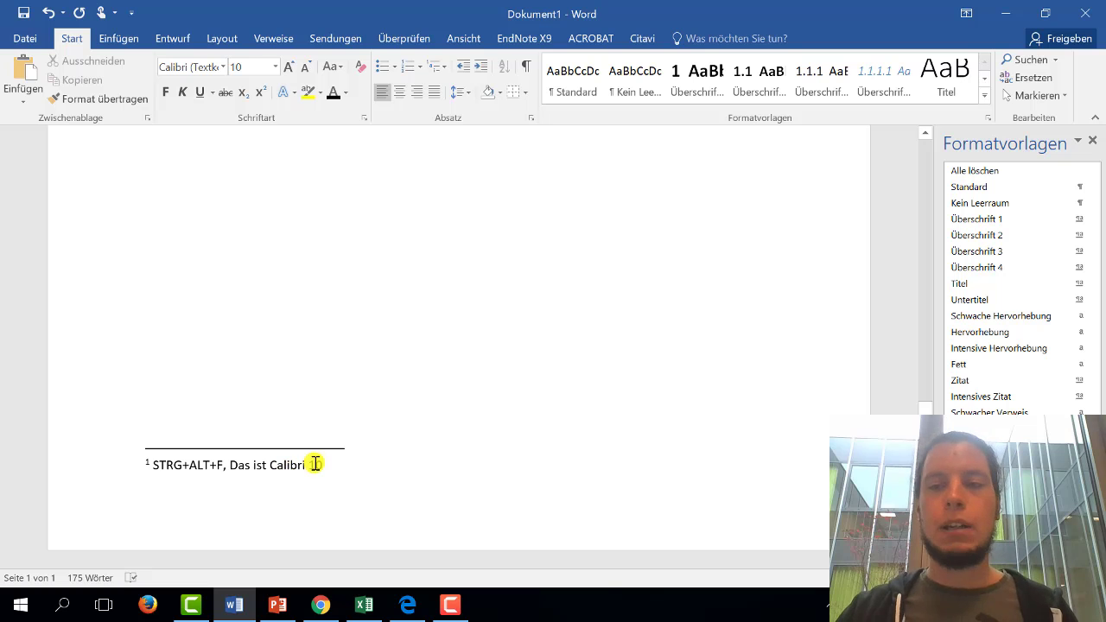
click(432, 373)
scroll(432, 380, up, 6)
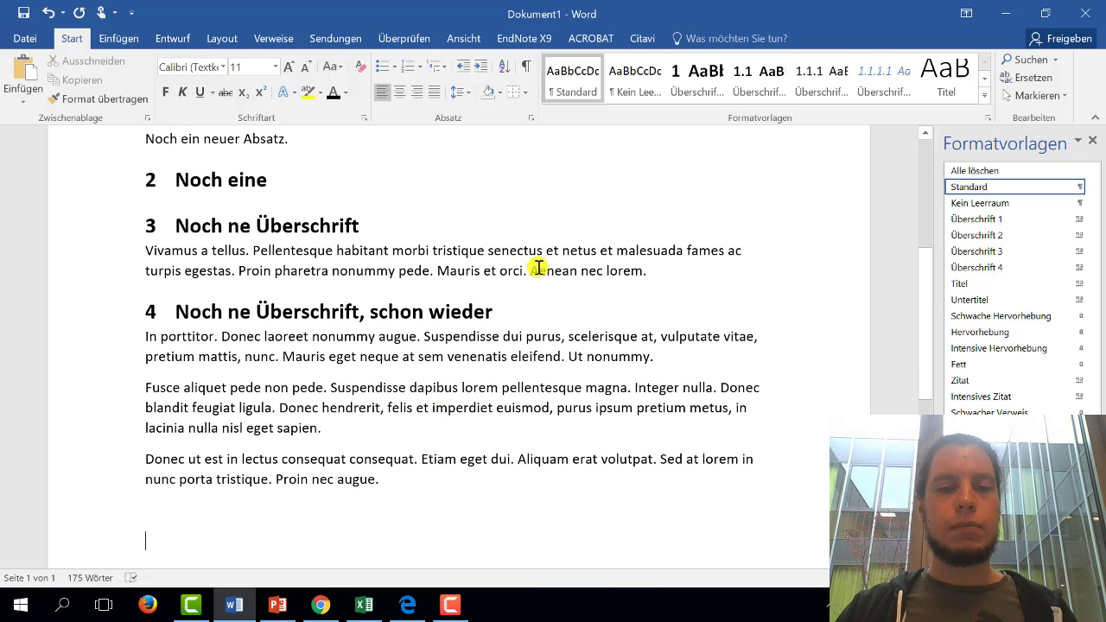
- Select 'Aenean nec lorem' in section 3 and open Ändern for the Standard style
click(553, 269)
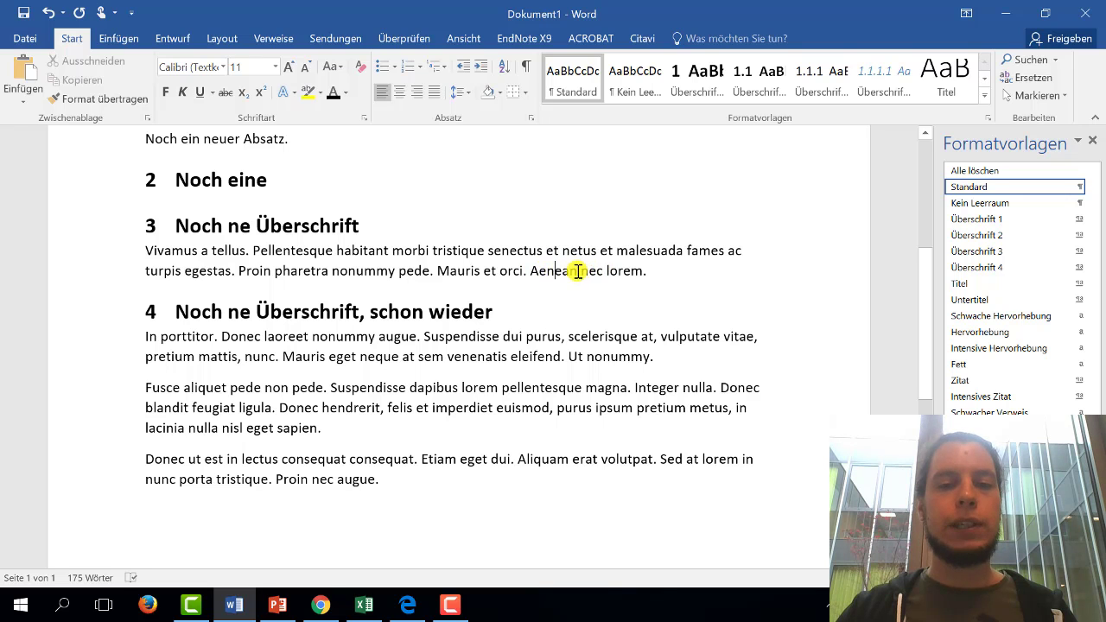
drag(530, 271, 643, 270)
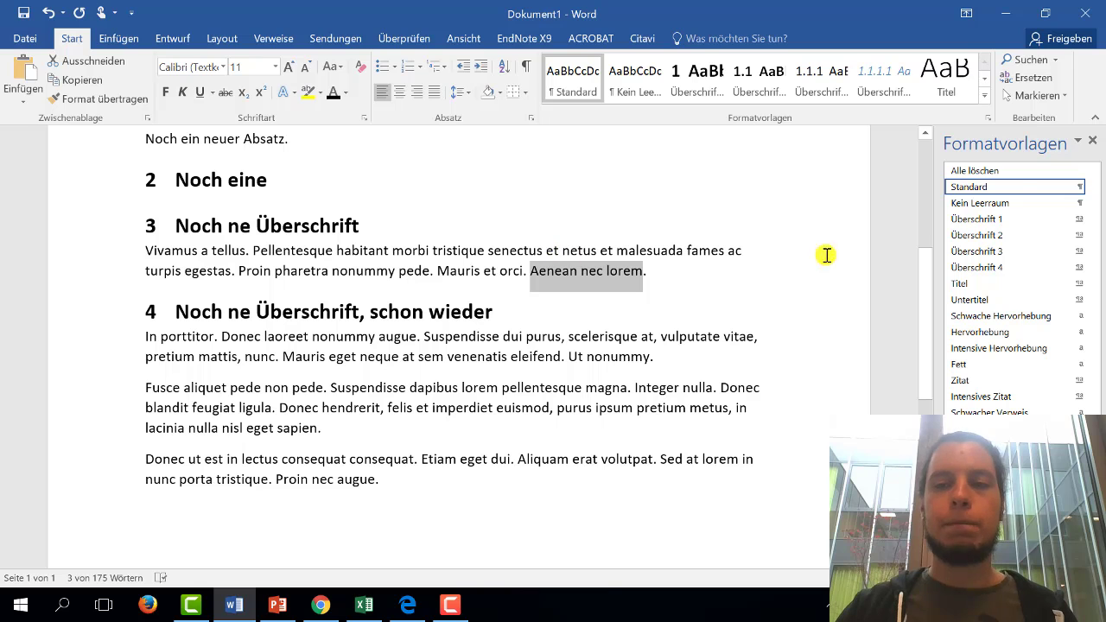
mouse_move(1058, 192)
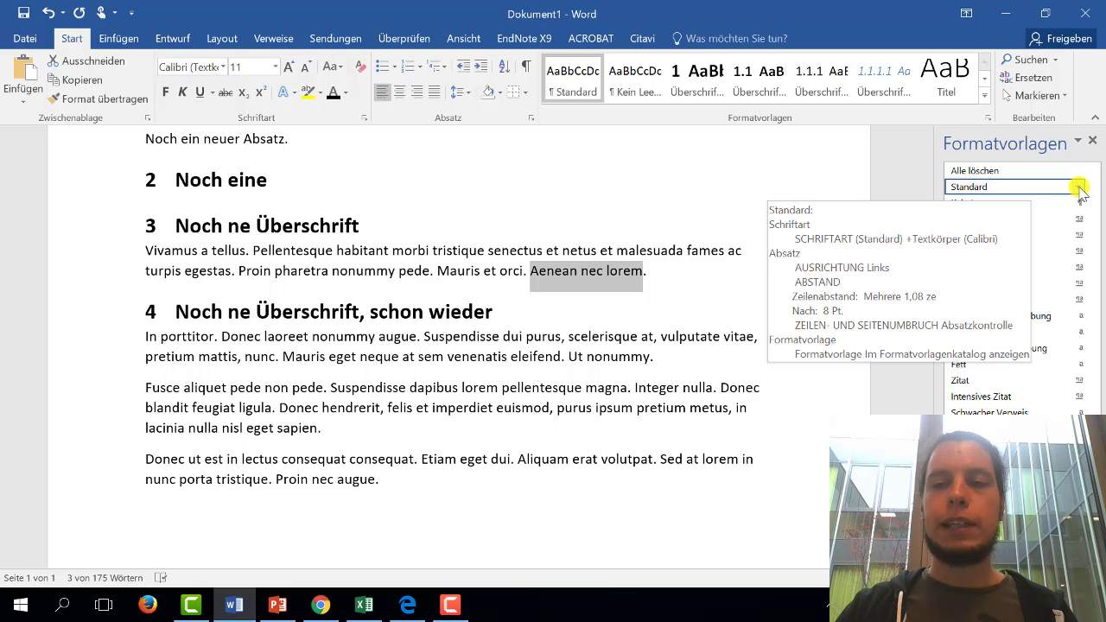
click(1079, 186)
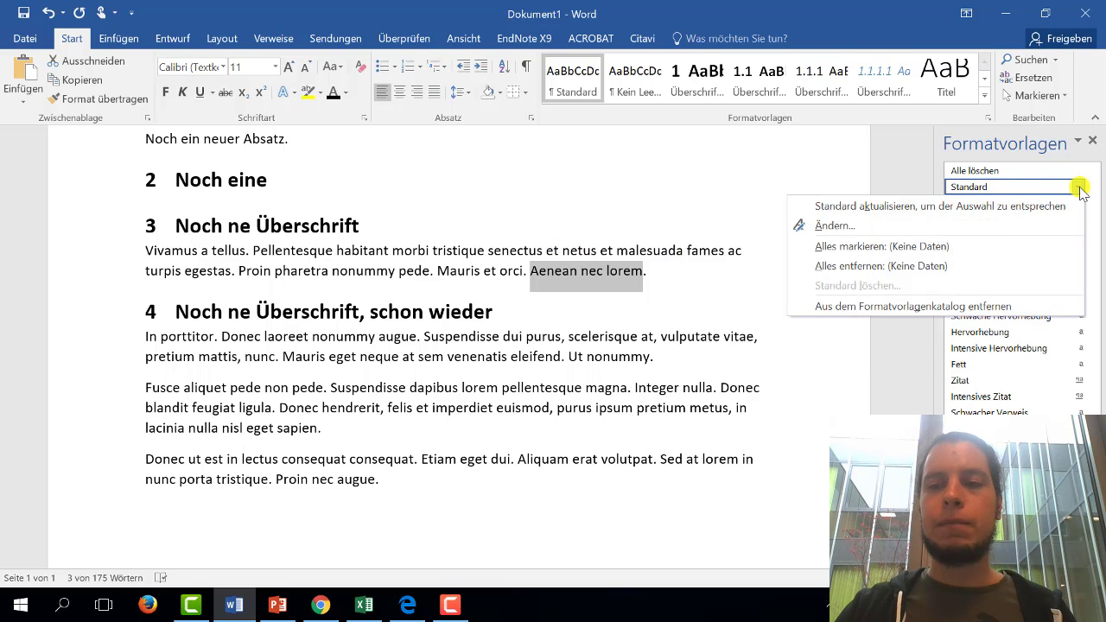
click(1015, 226)
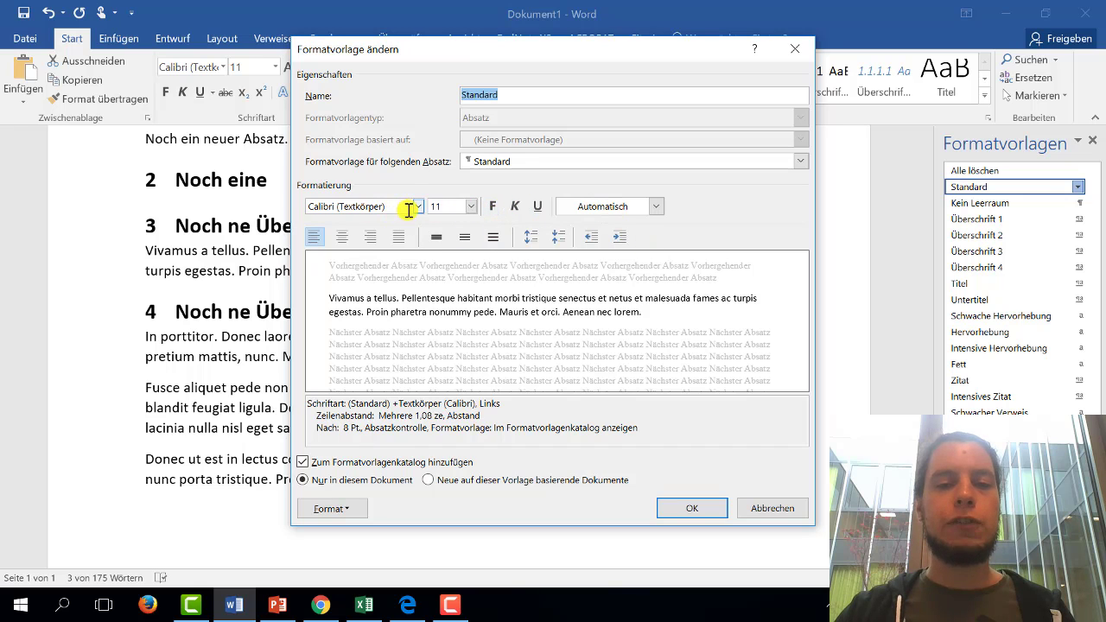
- In the Standard style's paragraph settings, set line spacing 1.5, 12 pt after, and Sondereinzug (ohne)
click(334, 509)
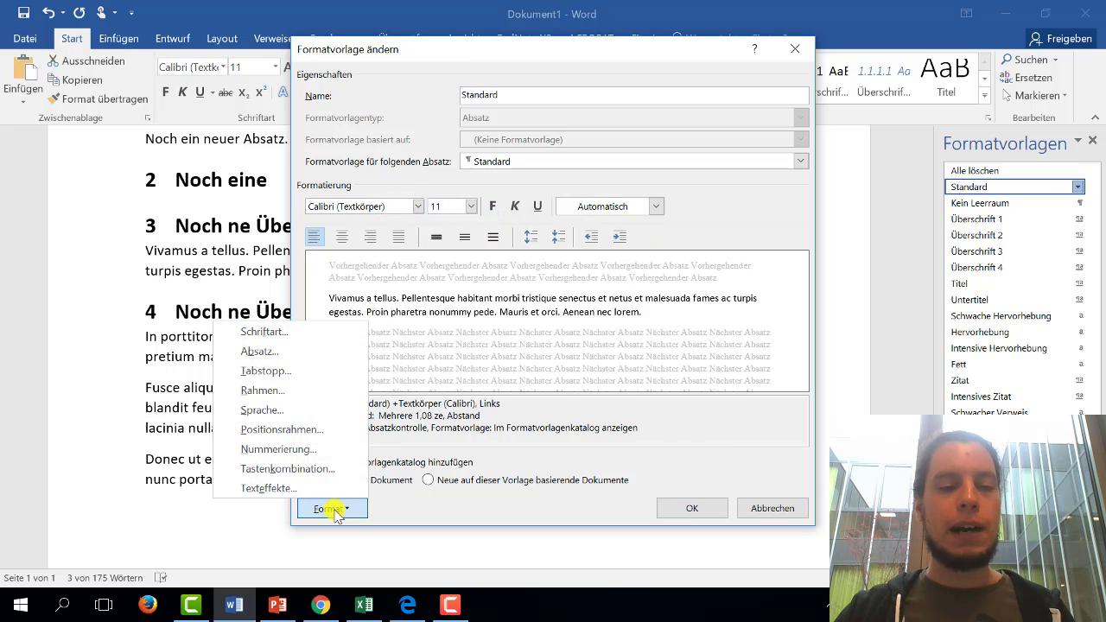
click(299, 356)
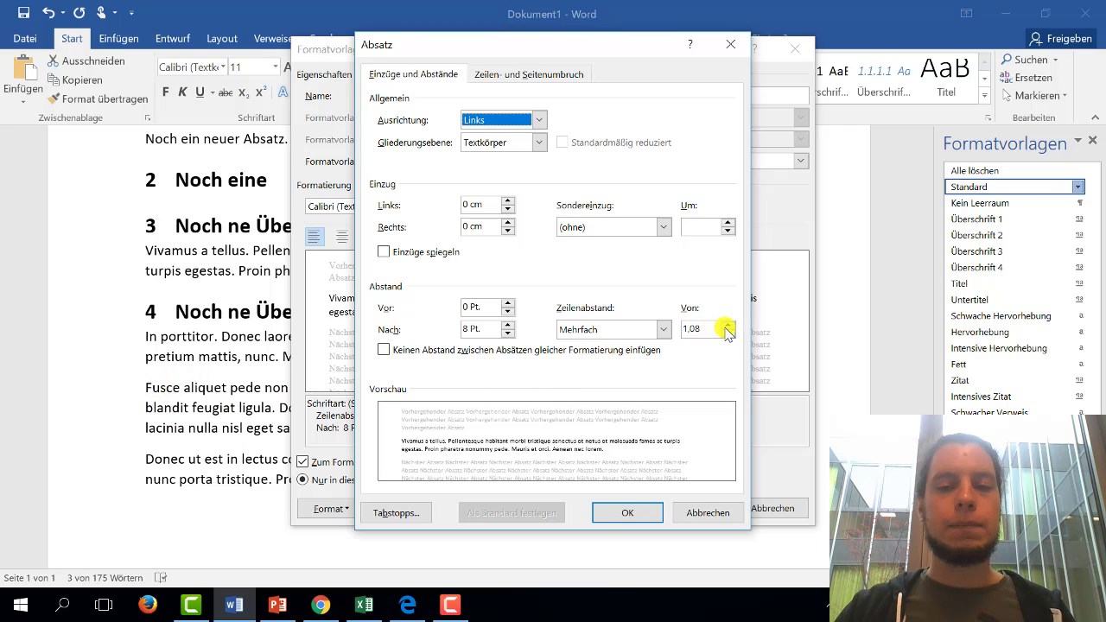
click(728, 326)
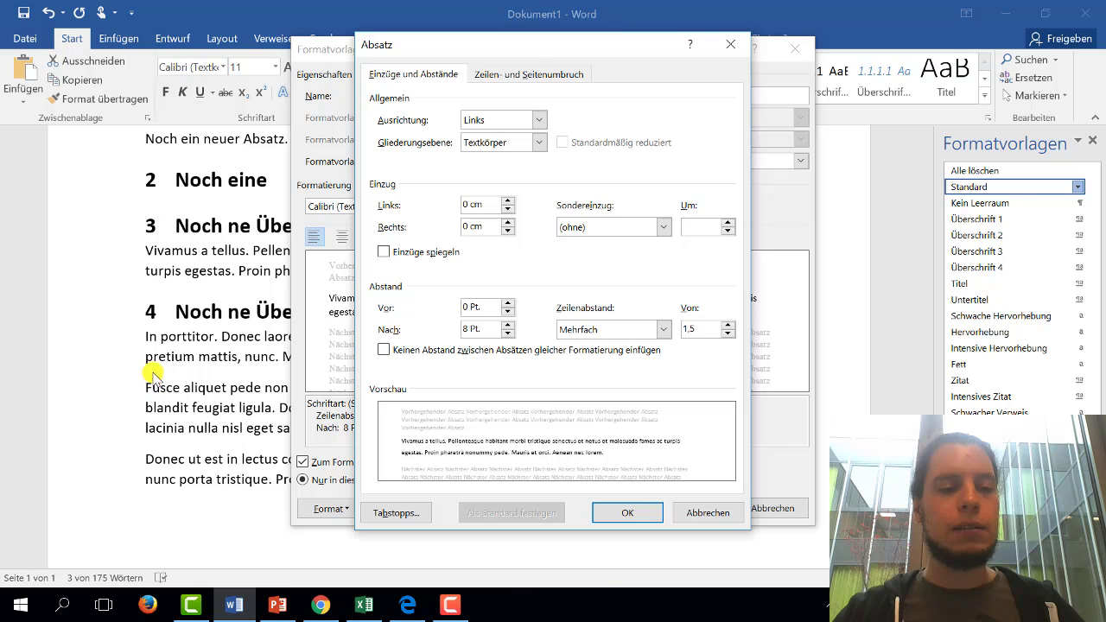
click(507, 325)
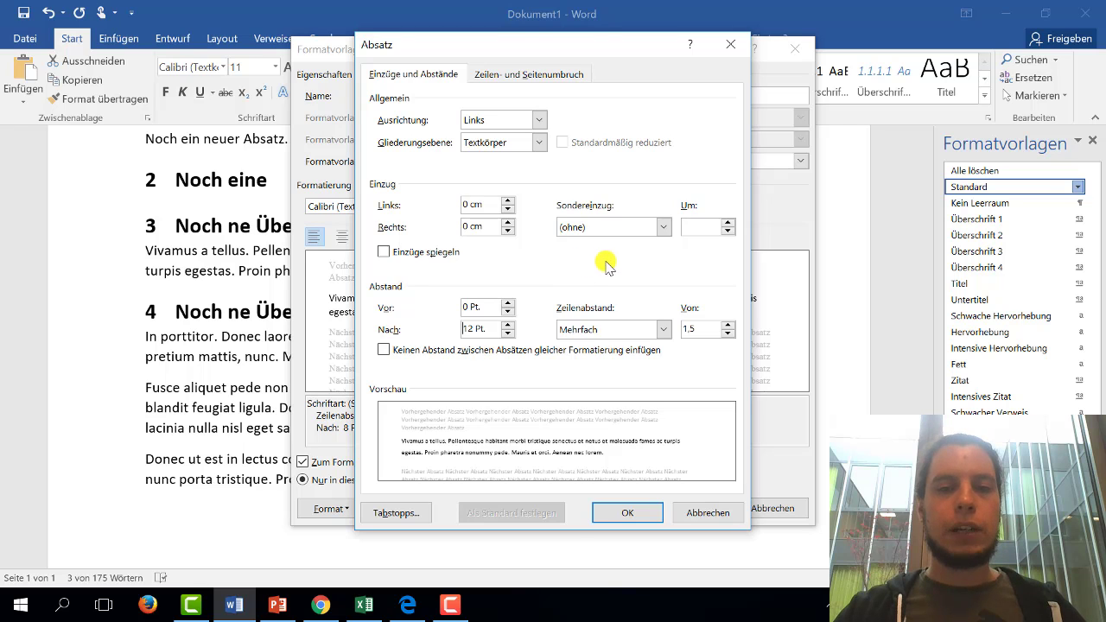
click(662, 227)
click(608, 269)
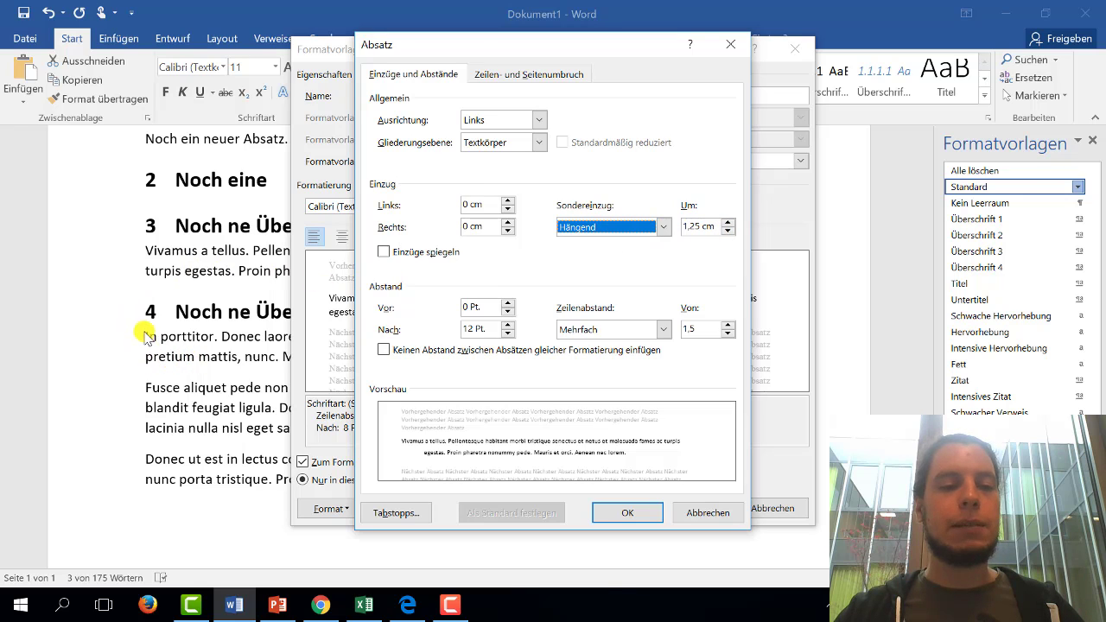
click(666, 229)
click(615, 239)
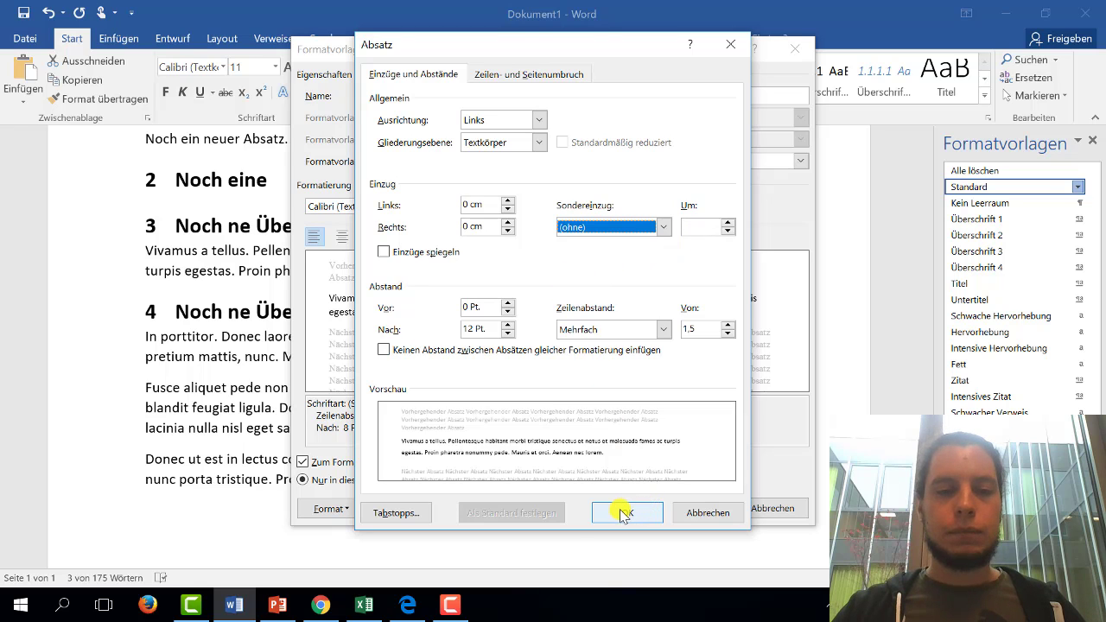
drag(622, 513, 635, 515)
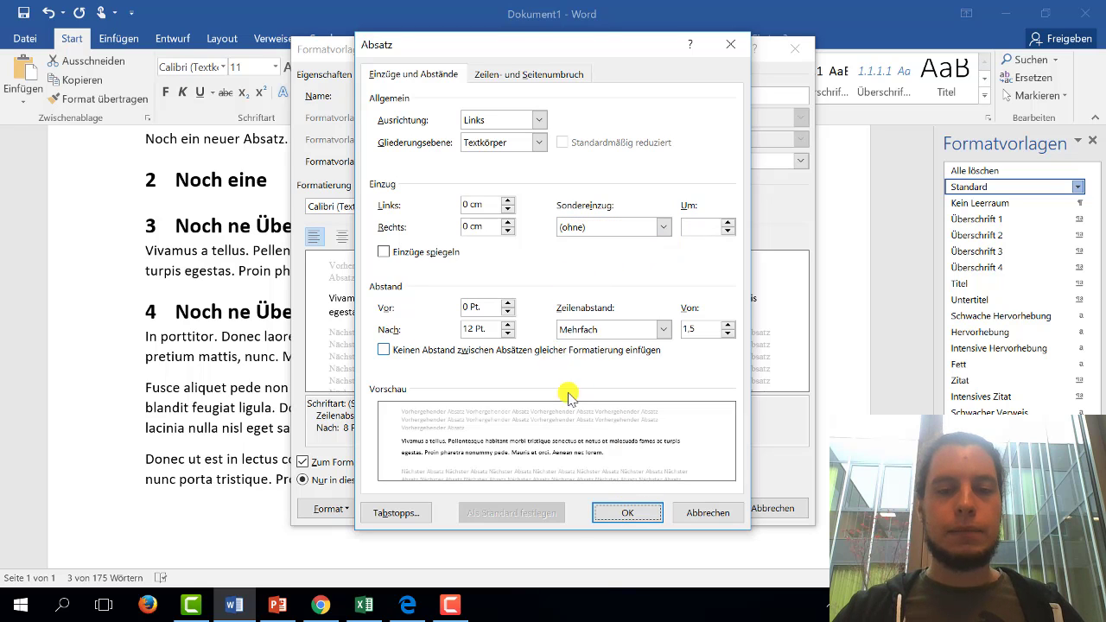
click(634, 513)
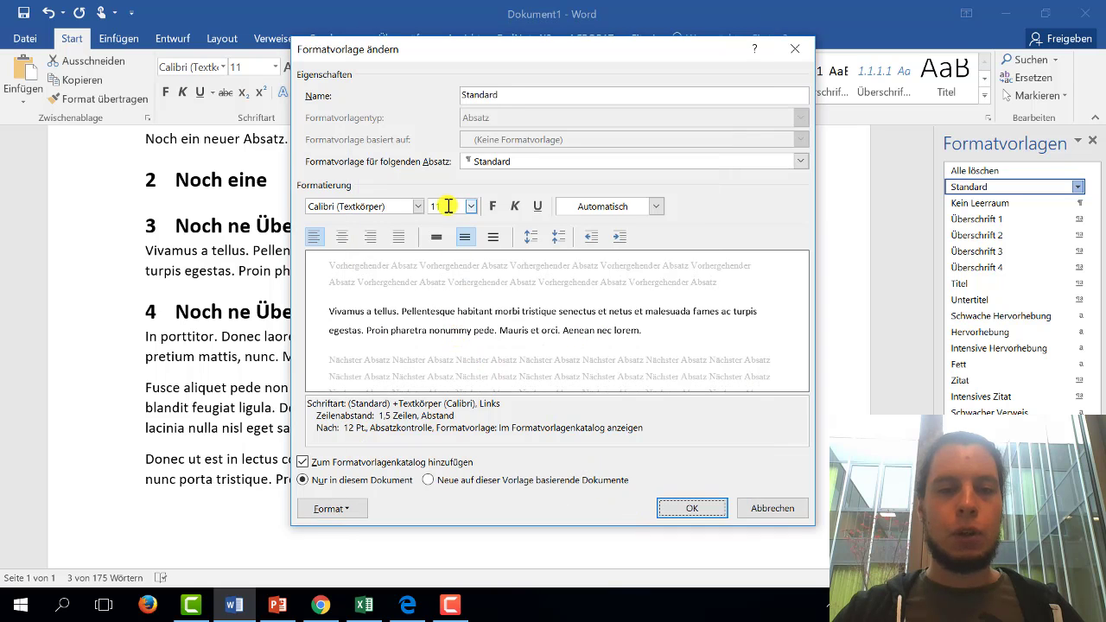
- Change the Standard style's font to Times New Roman
click(419, 207)
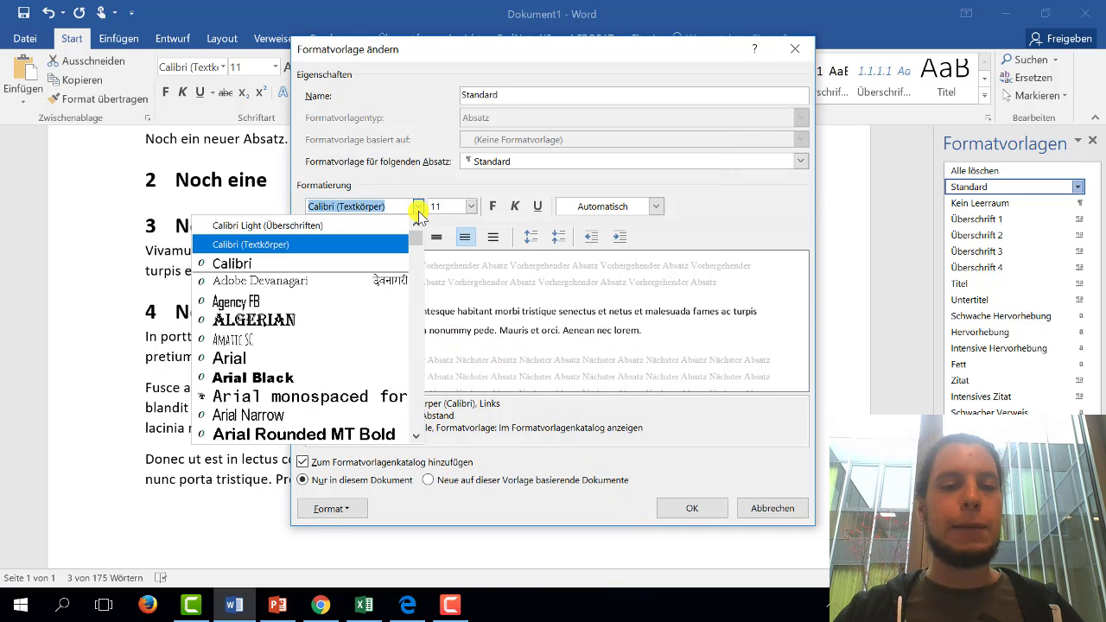
drag(419, 245, 414, 411)
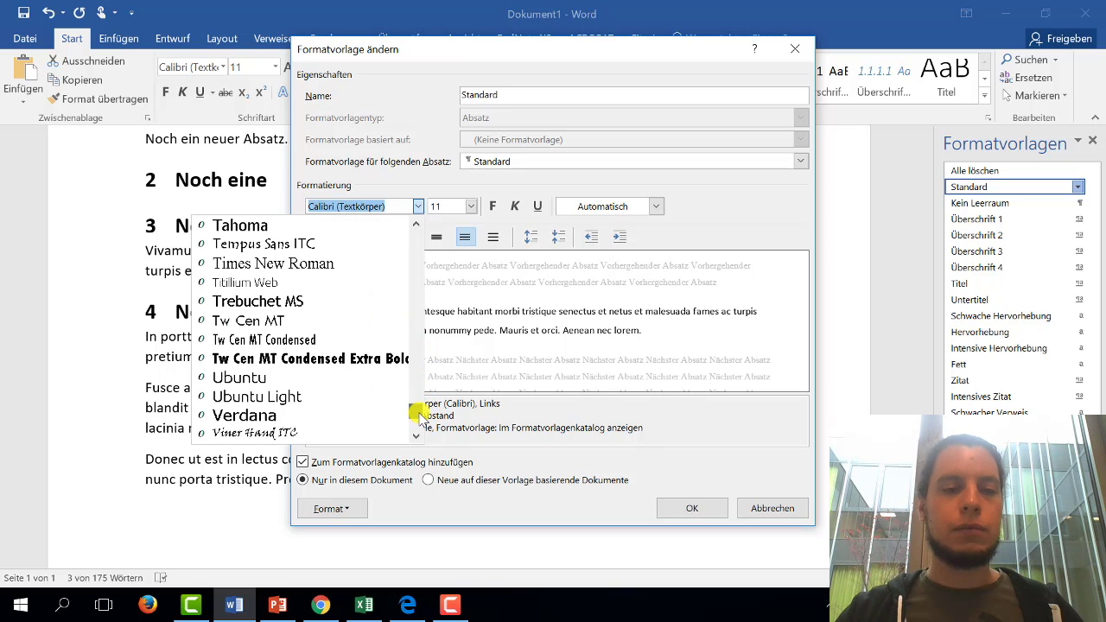
click(284, 263)
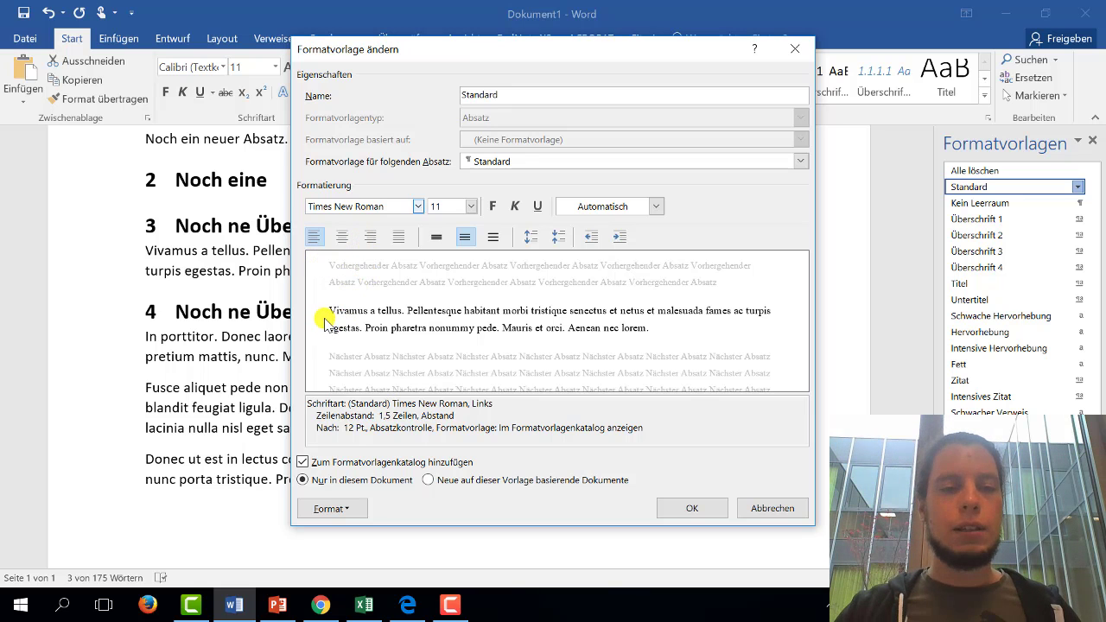
click(672, 512)
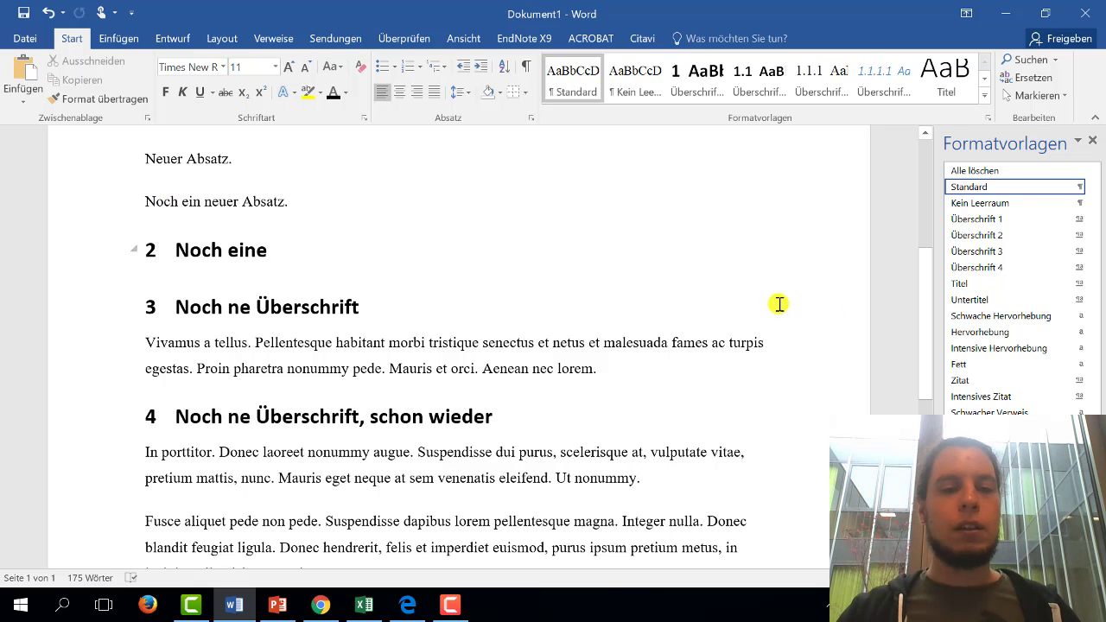
- Replace the word 'Calibri' in the footnote with 'Times'
drag(930, 289, 930, 402)
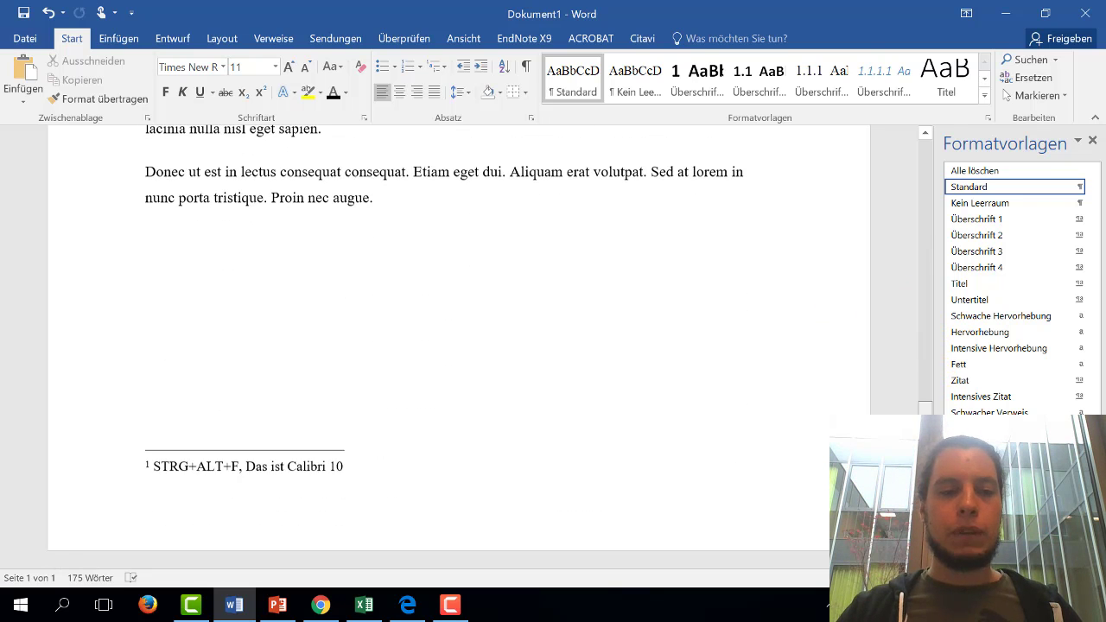
click(321, 467)
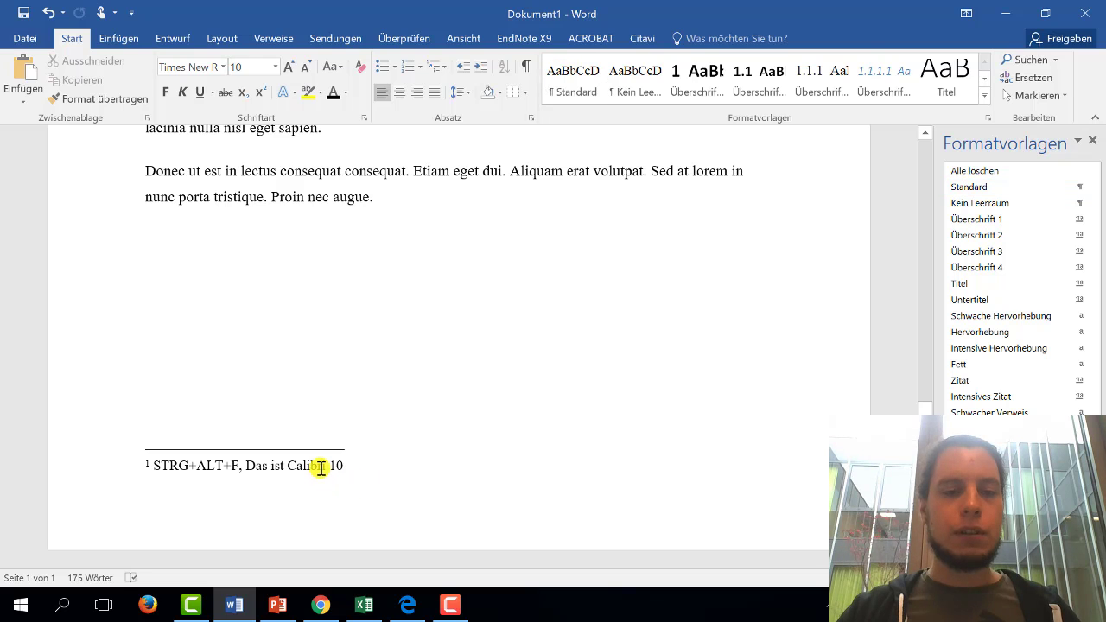
drag(263, 171, 522, 166)
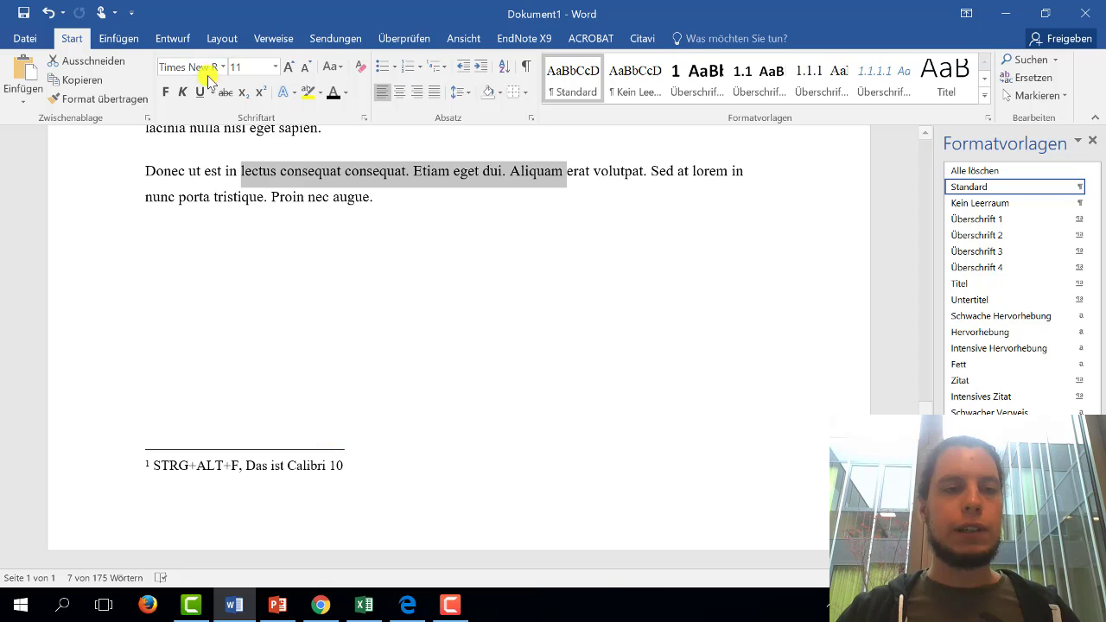
click(267, 467)
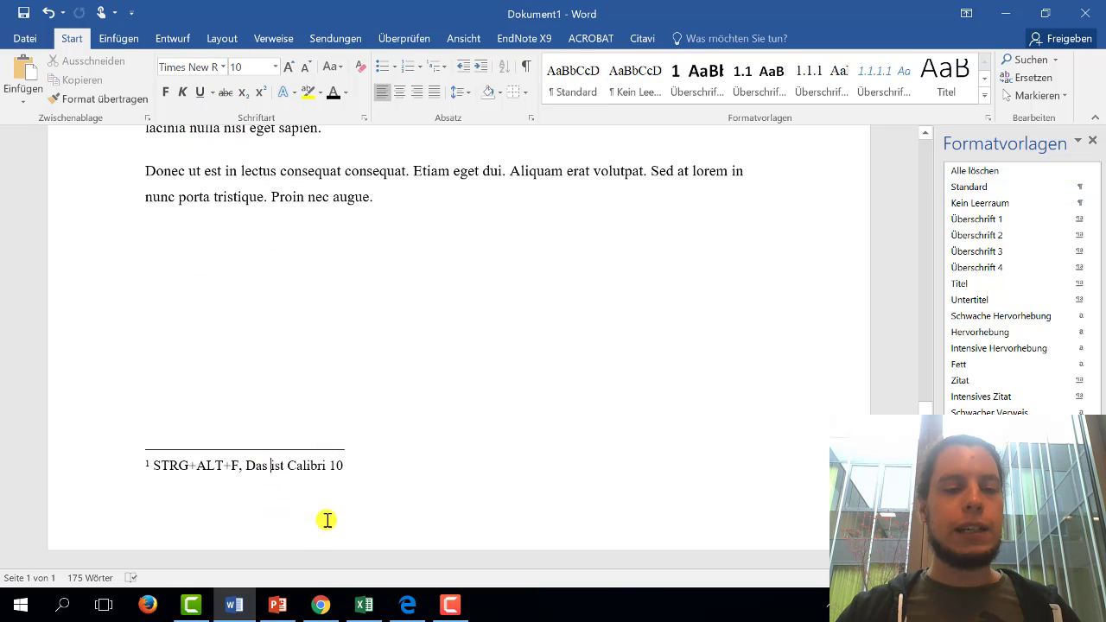
double_click(301, 466)
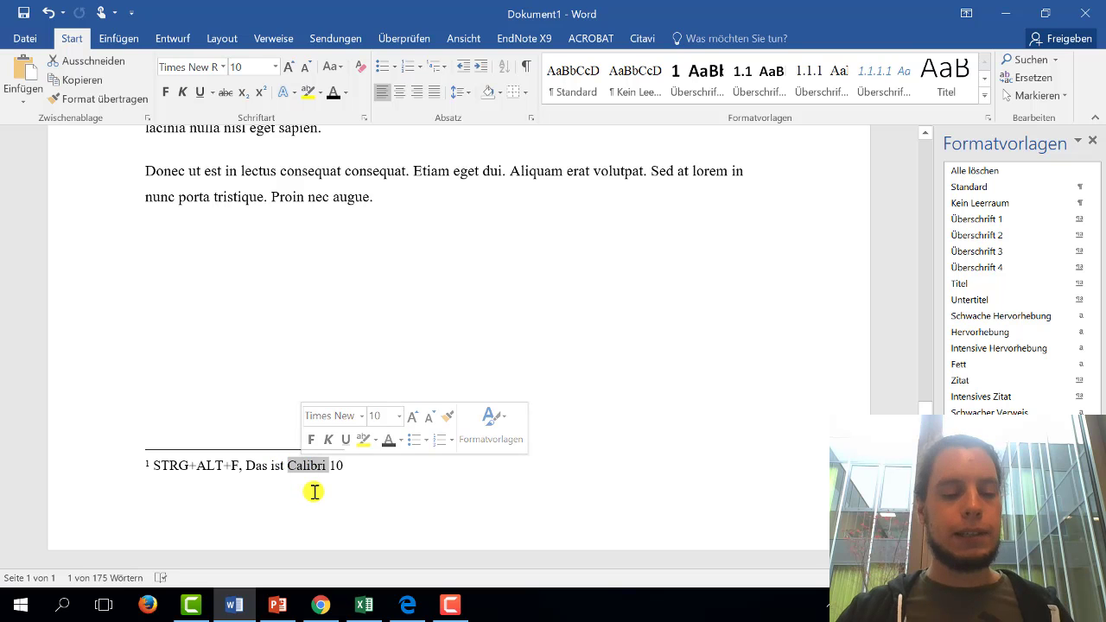
text(Times)
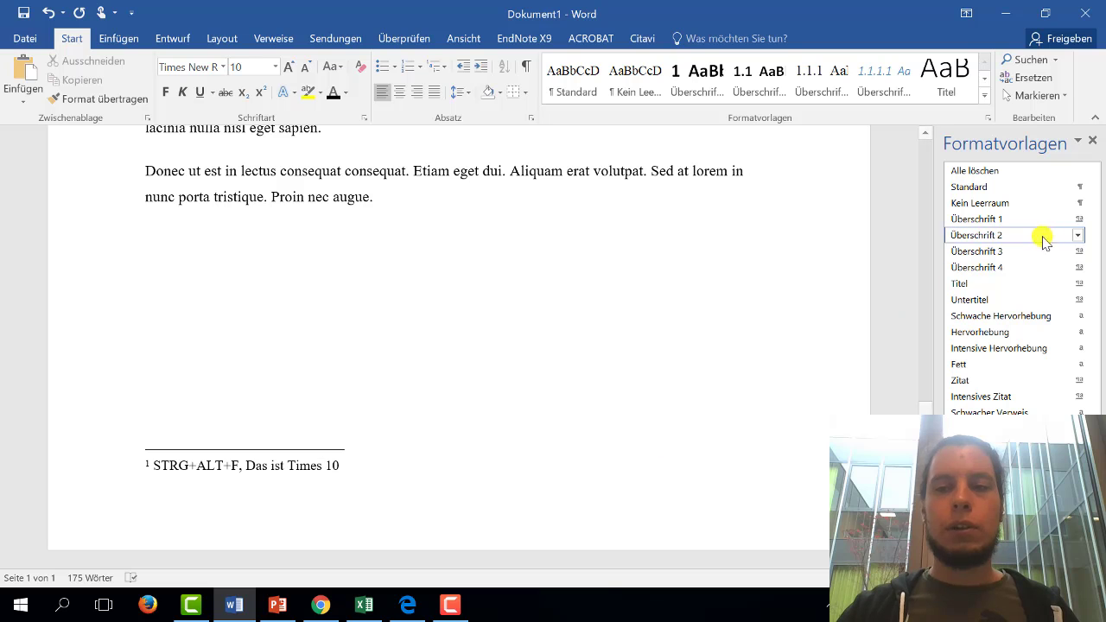
- Set the Standard style's font back to Calibri
click(1081, 187)
click(988, 223)
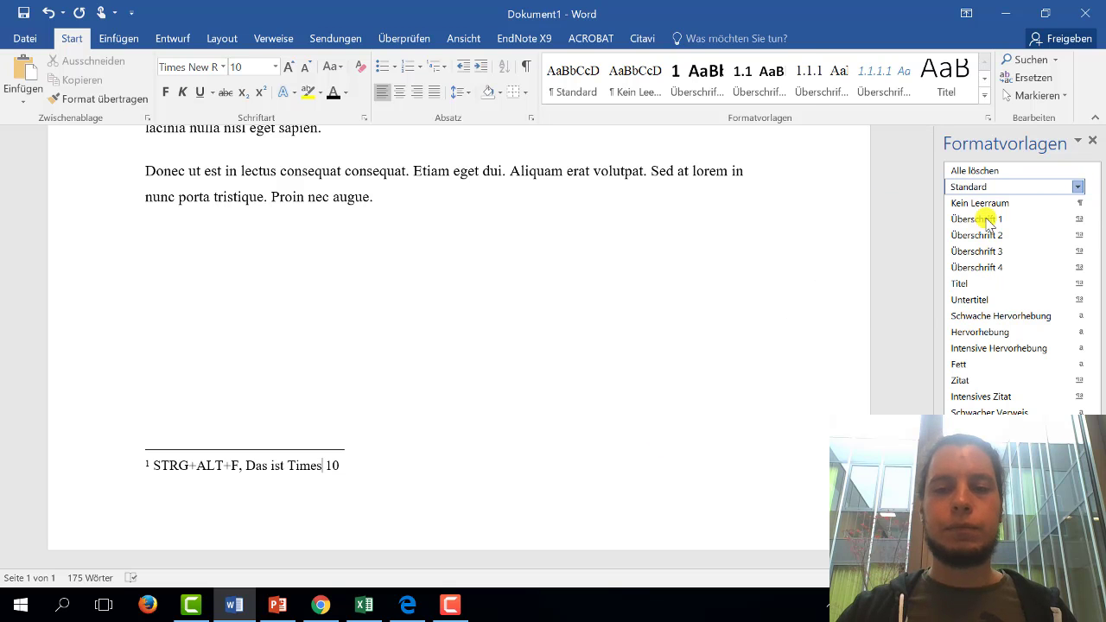
click(418, 208)
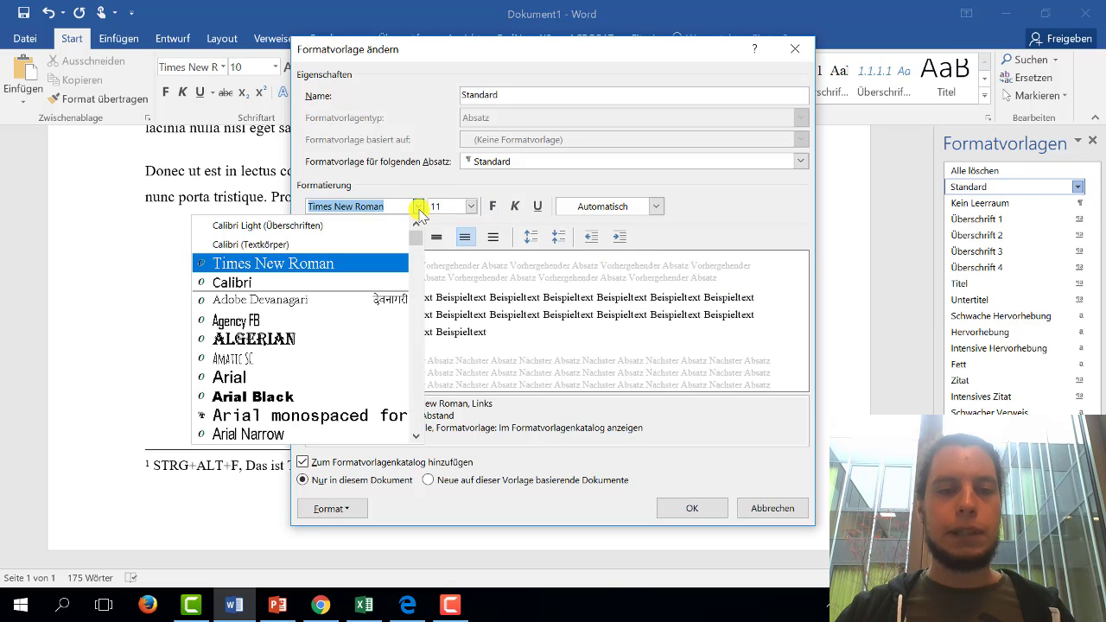
click(298, 282)
click(687, 518)
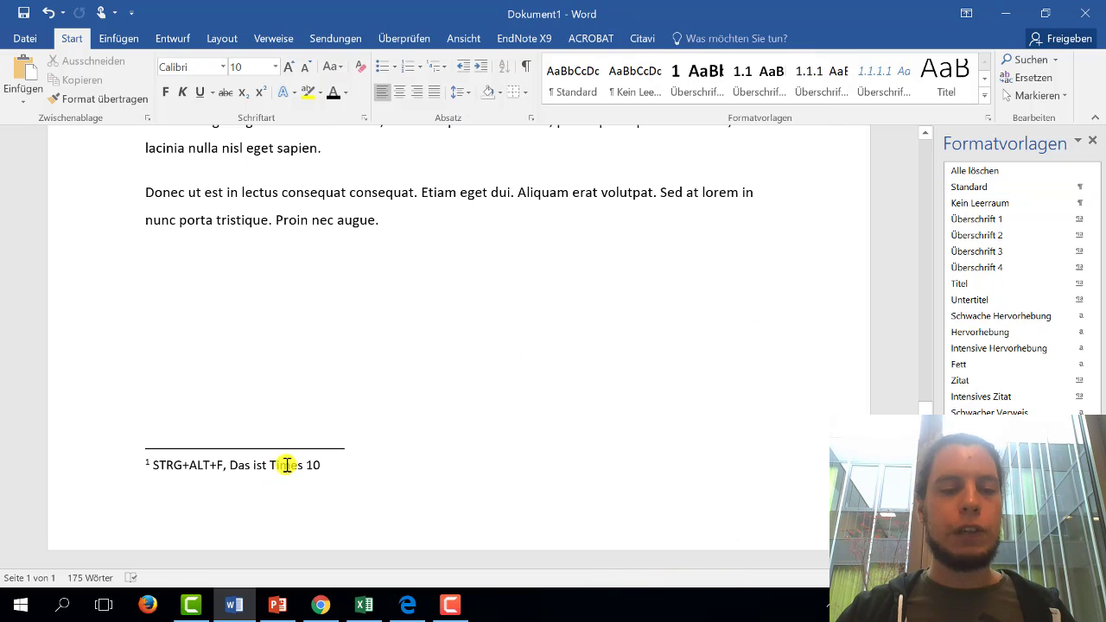
- Change the footnote word back to 'Calibri' and check the body paragraphs
double_click(286, 465)
text(Calibri)
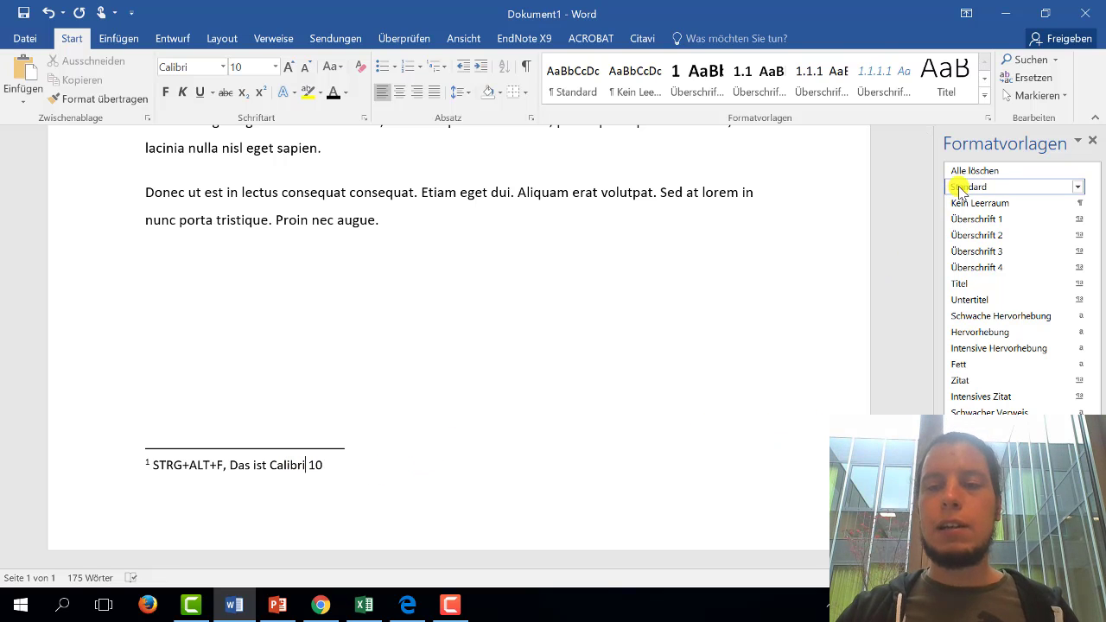
drag(924, 401, 904, 217)
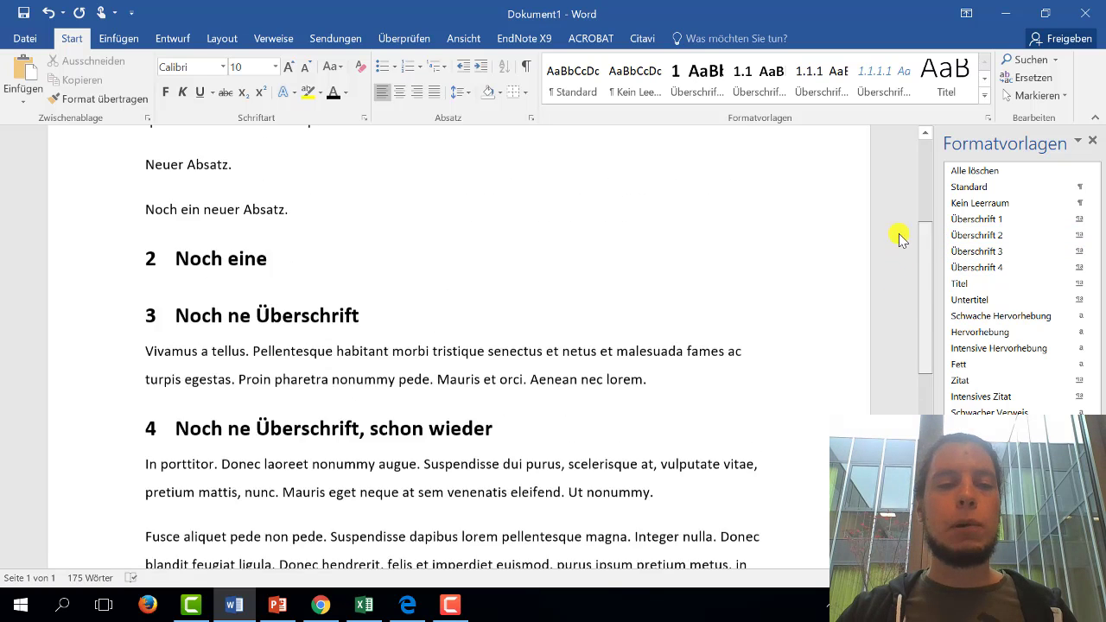
click(480, 372)
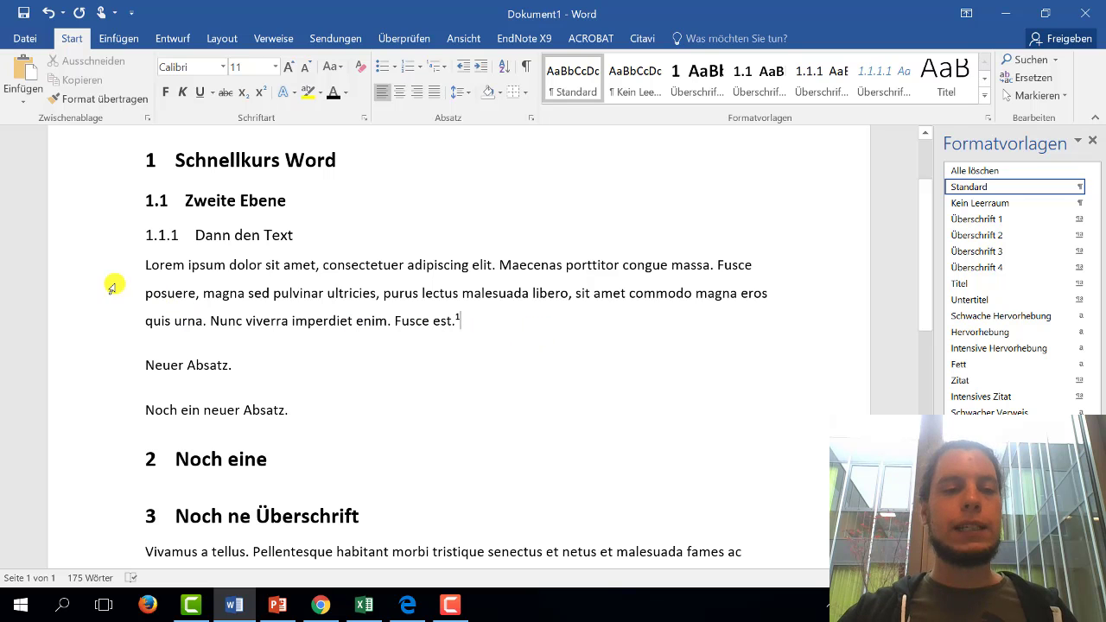
drag(109, 263, 109, 326)
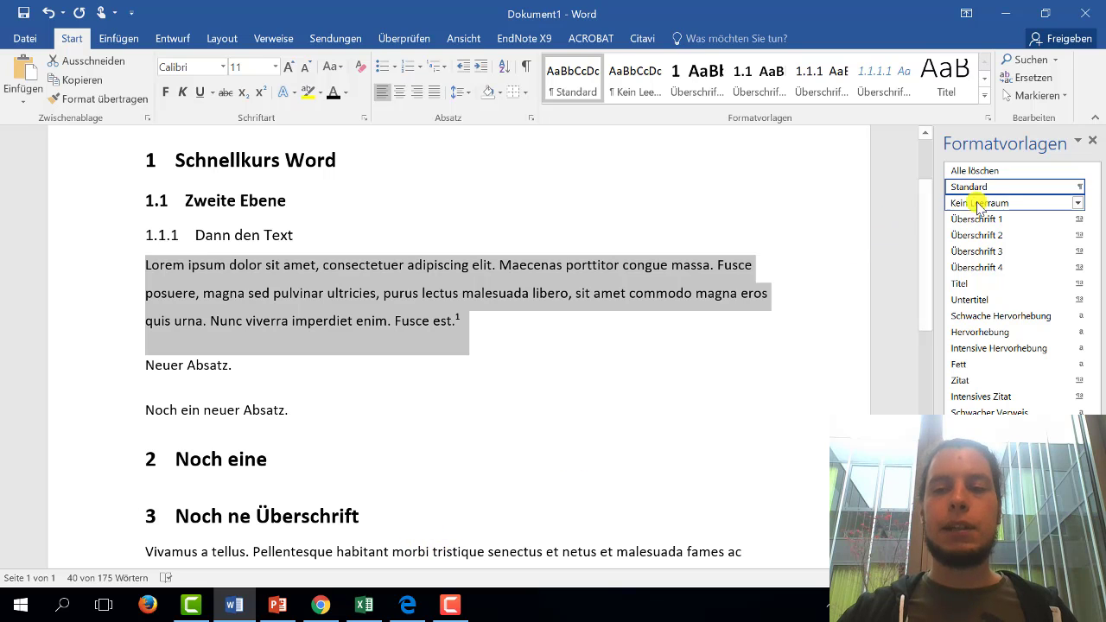
click(821, 217)
scroll(679, 237, up, 2)
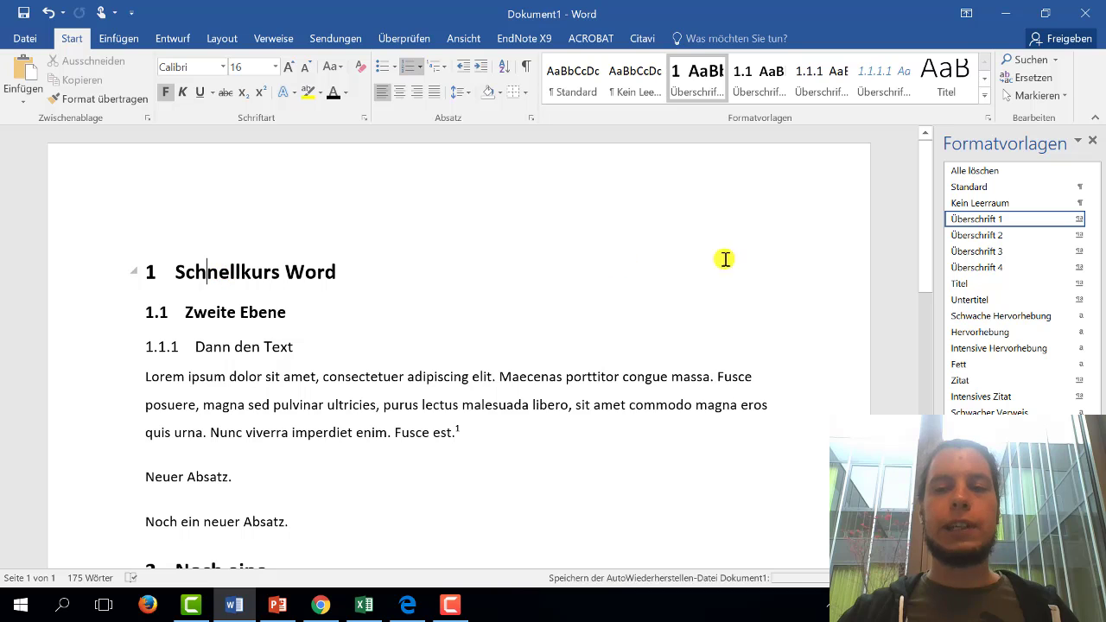
- Turn on Seitenumbruch oberhalb in the Überschrift 1 style's paragraph settings
click(1078, 219)
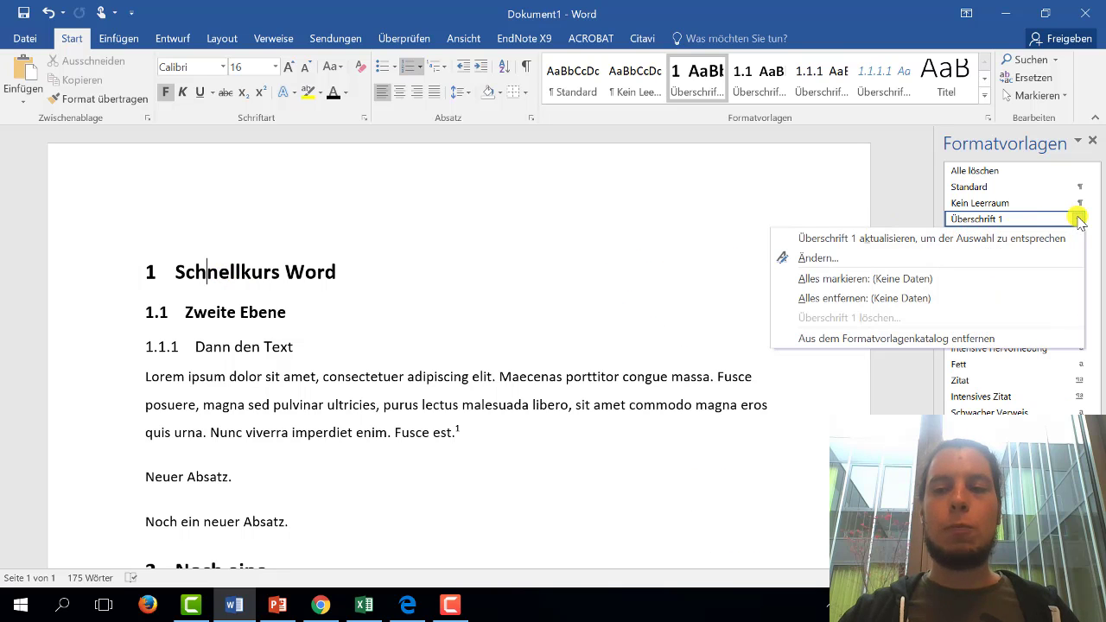
click(882, 259)
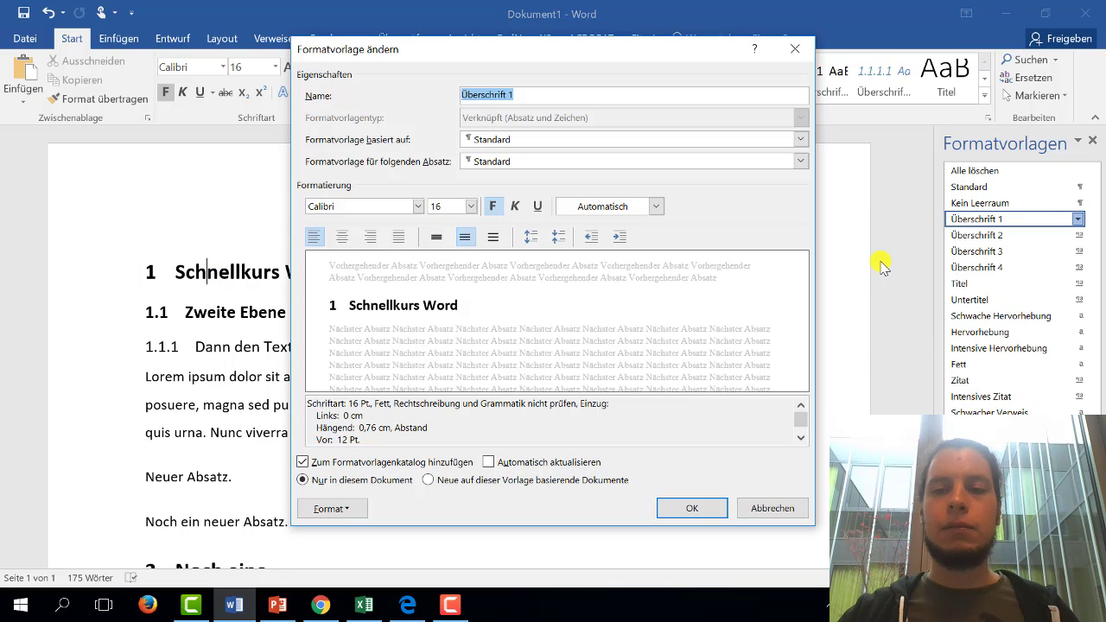
click(342, 512)
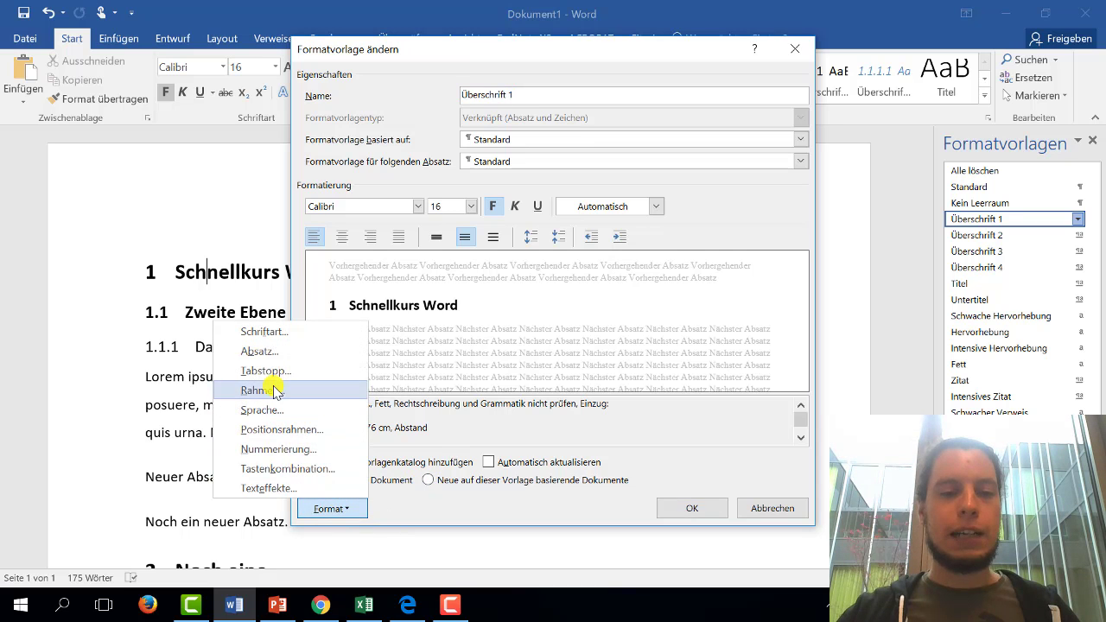
click(273, 352)
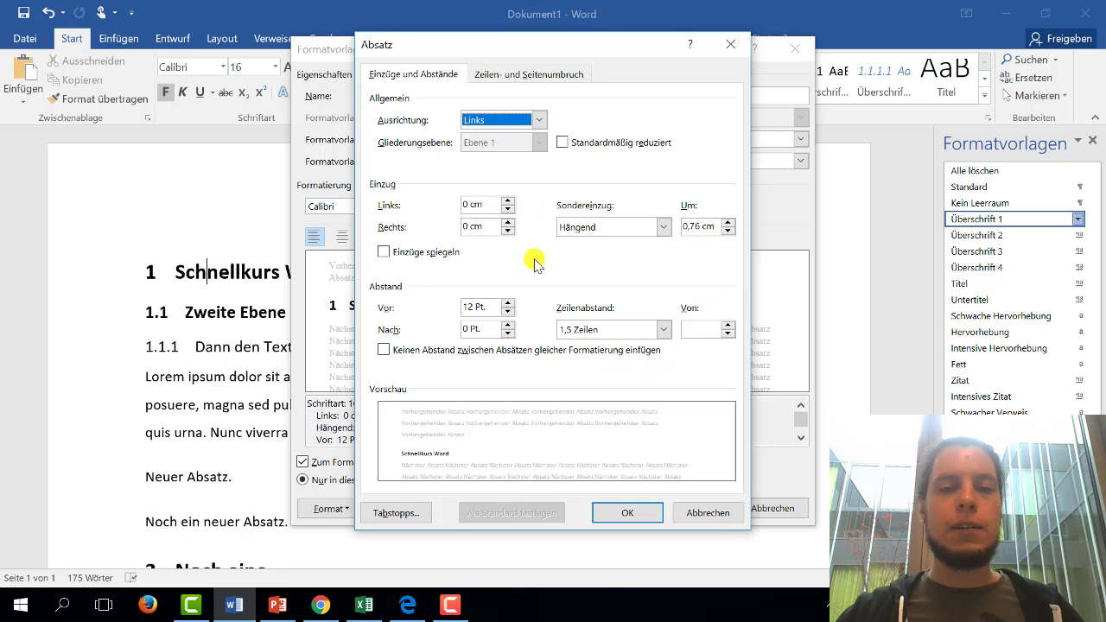
click(525, 75)
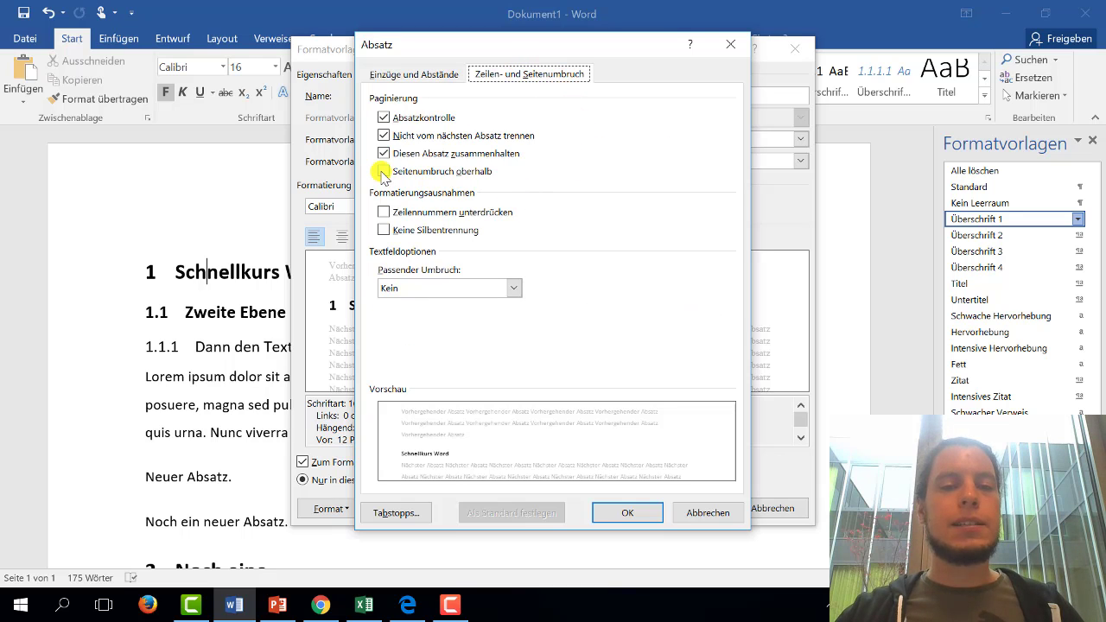
click(384, 173)
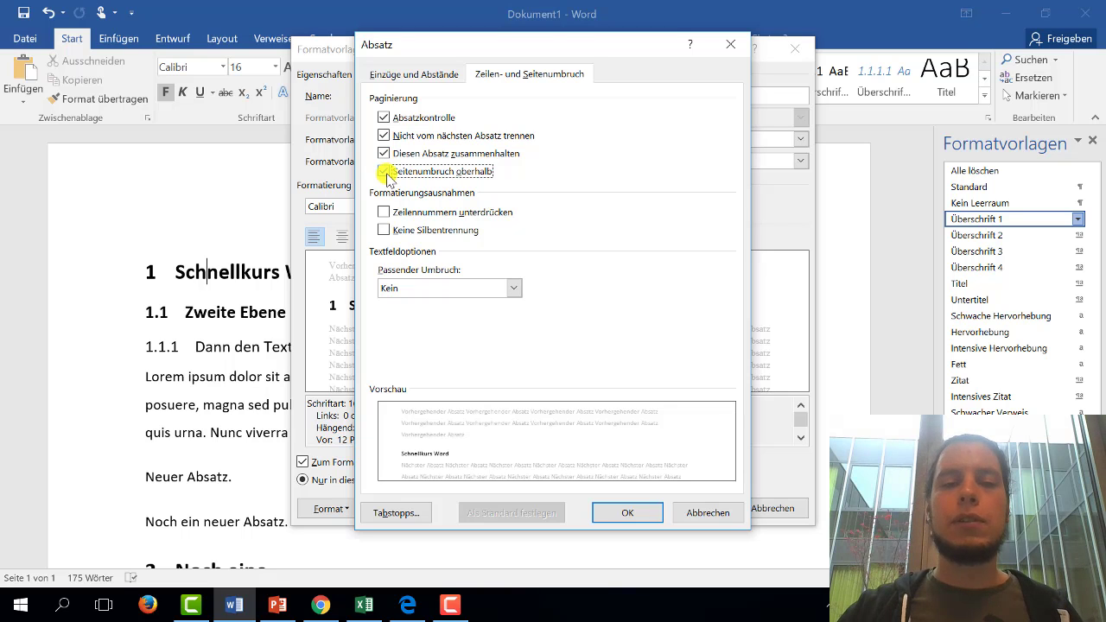
click(650, 515)
click(695, 509)
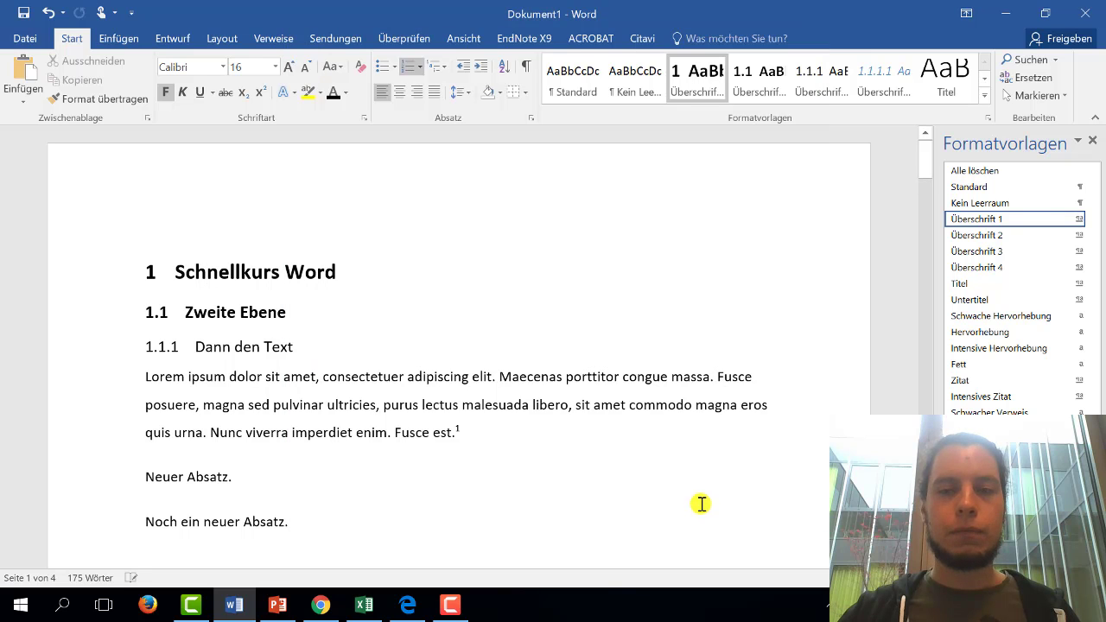
- Scroll to section 3 and add a new paragraph after 'lorem.' in its text
ctrl+scroll(620, 342, down, 4)
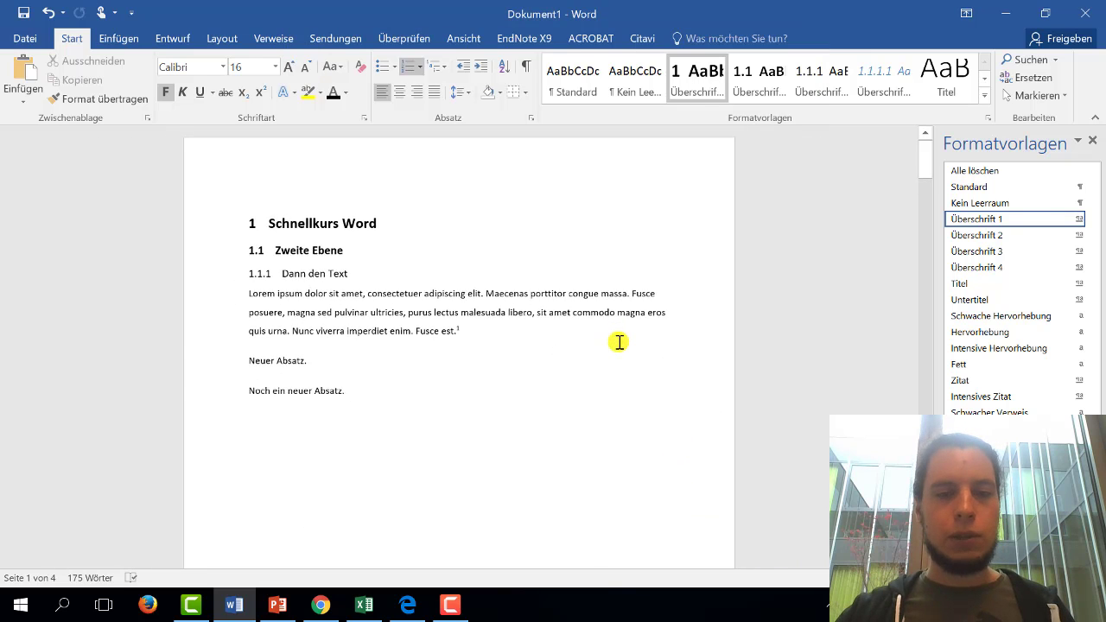
scroll(363, 334, down, 5)
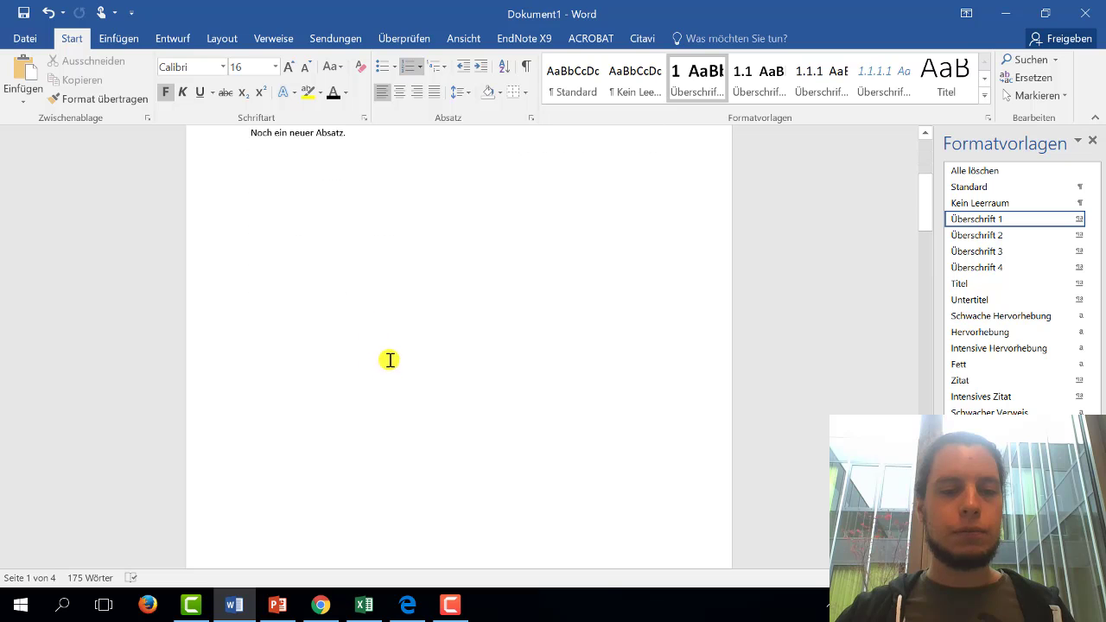
scroll(390, 360, down, 3)
scroll(386, 361, down, 3)
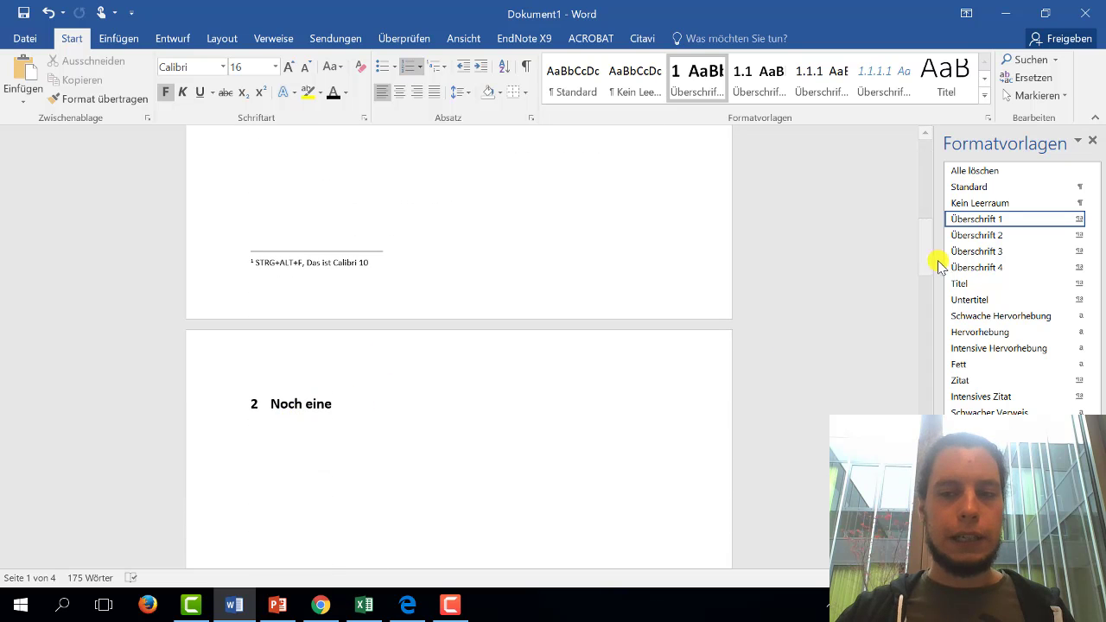
drag(923, 238, 924, 423)
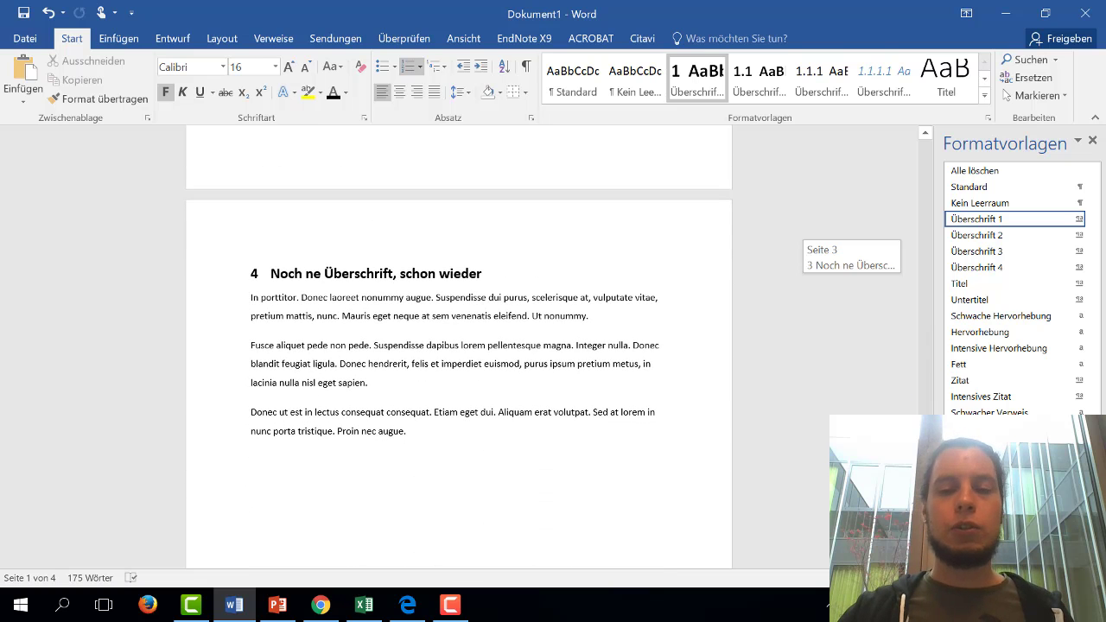
drag(924, 423, 925, 411)
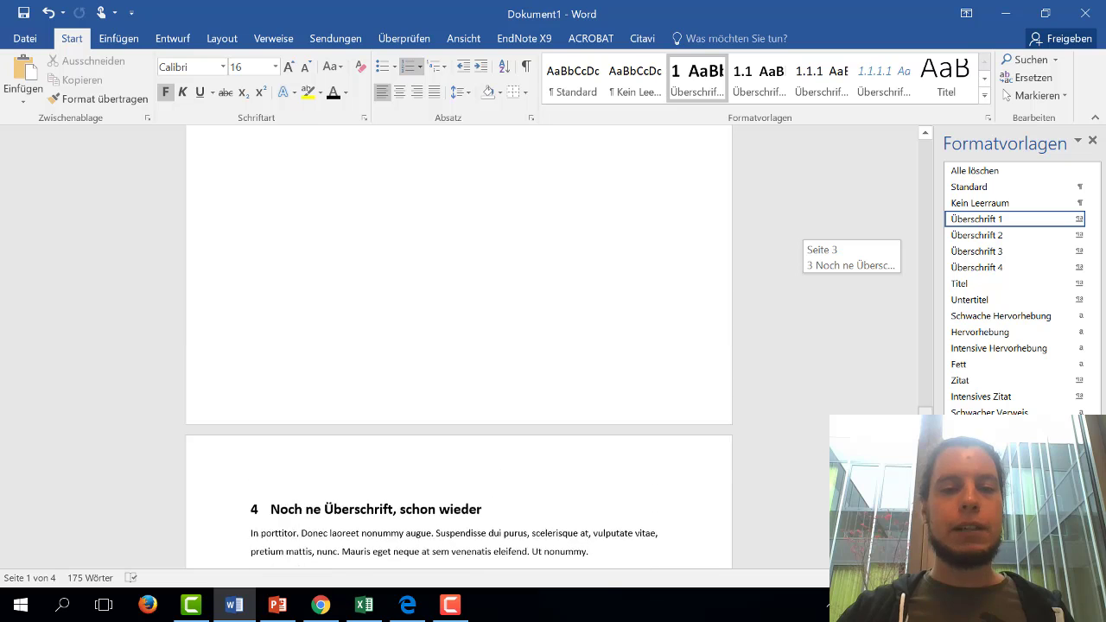
drag(925, 411, 925, 373)
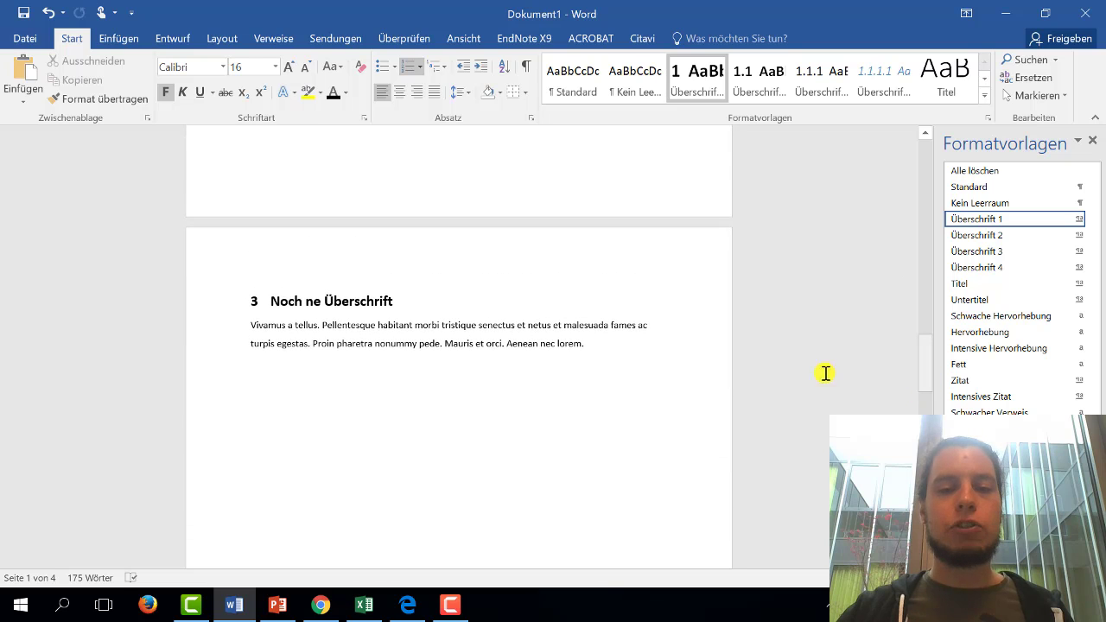
click(613, 346)
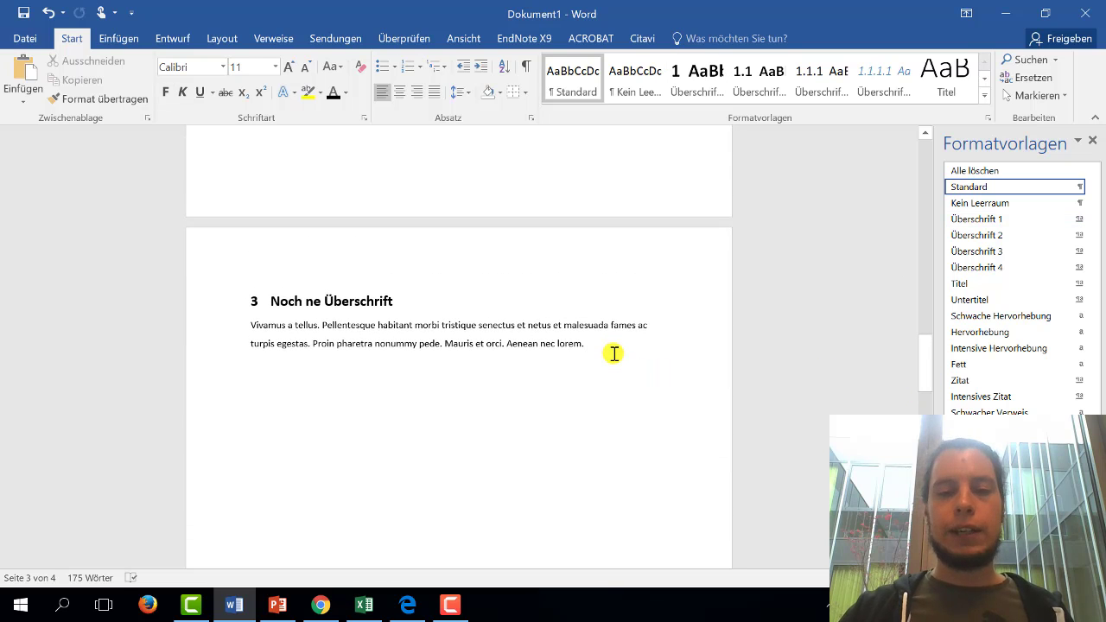
key(Return)
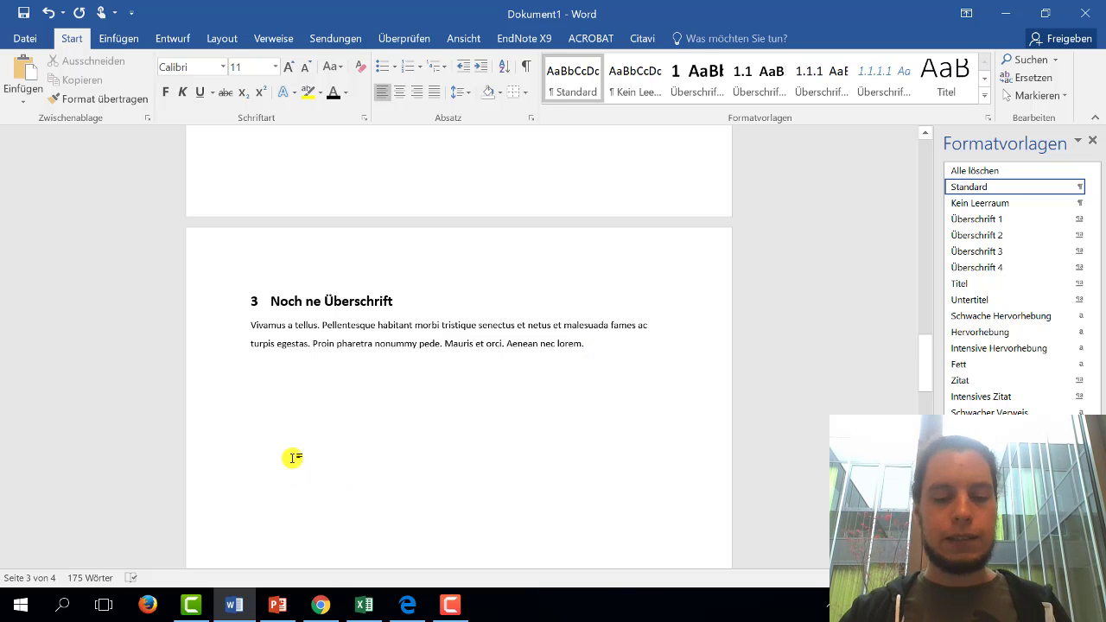
- Write 'Eine Überschrift' on the new line and apply Überschrift 1, making it heading 4
text(Eine Überschrift)
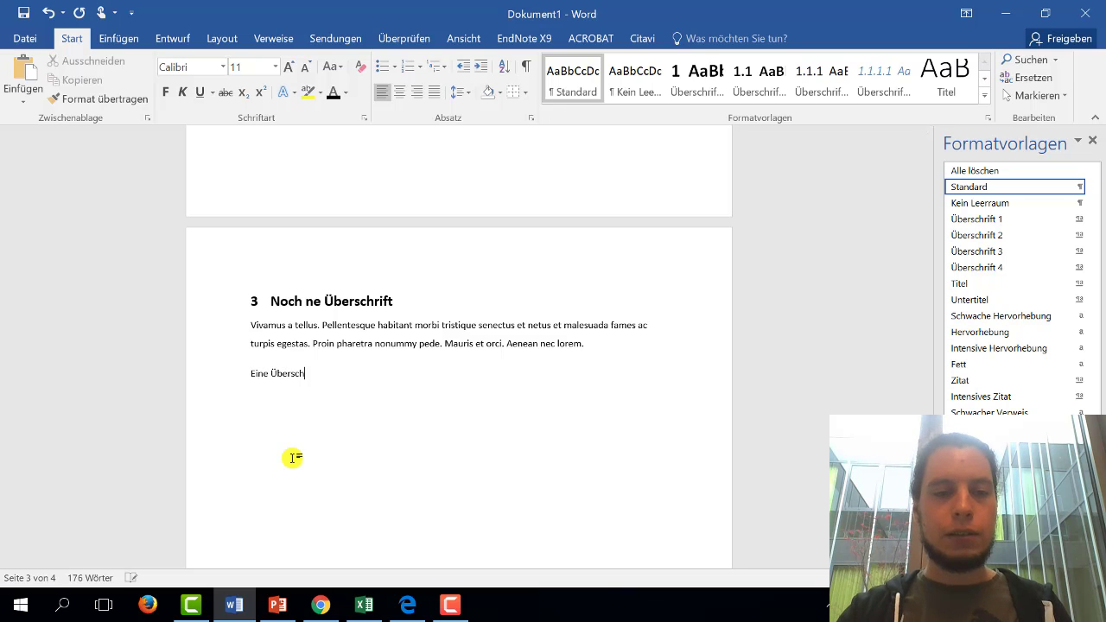
click(218, 383)
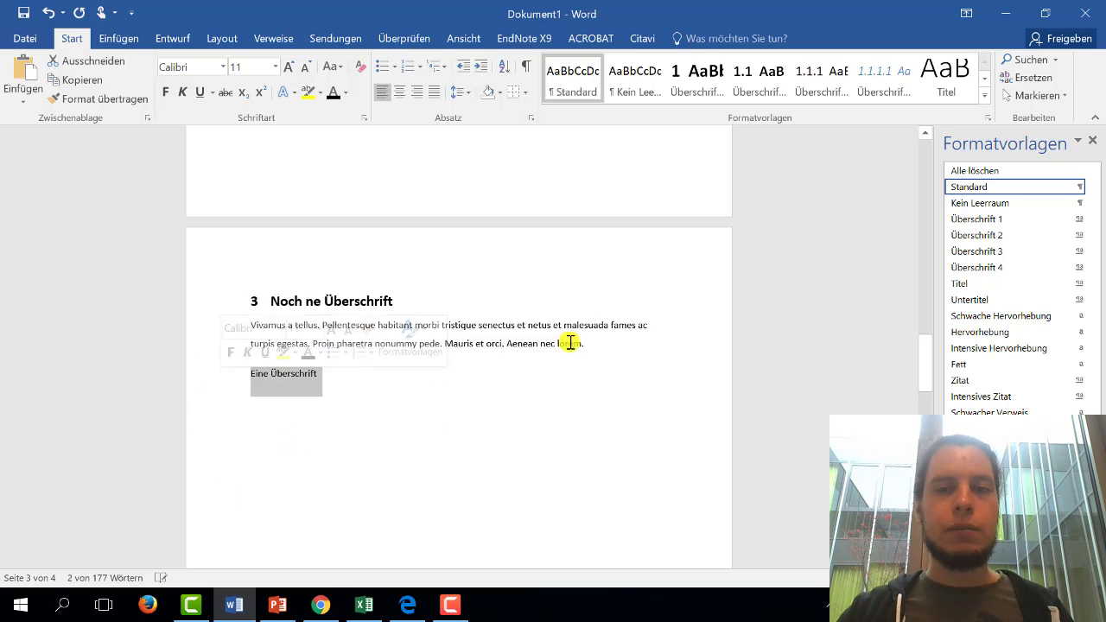
click(697, 85)
scroll(469, 457, down, 3)
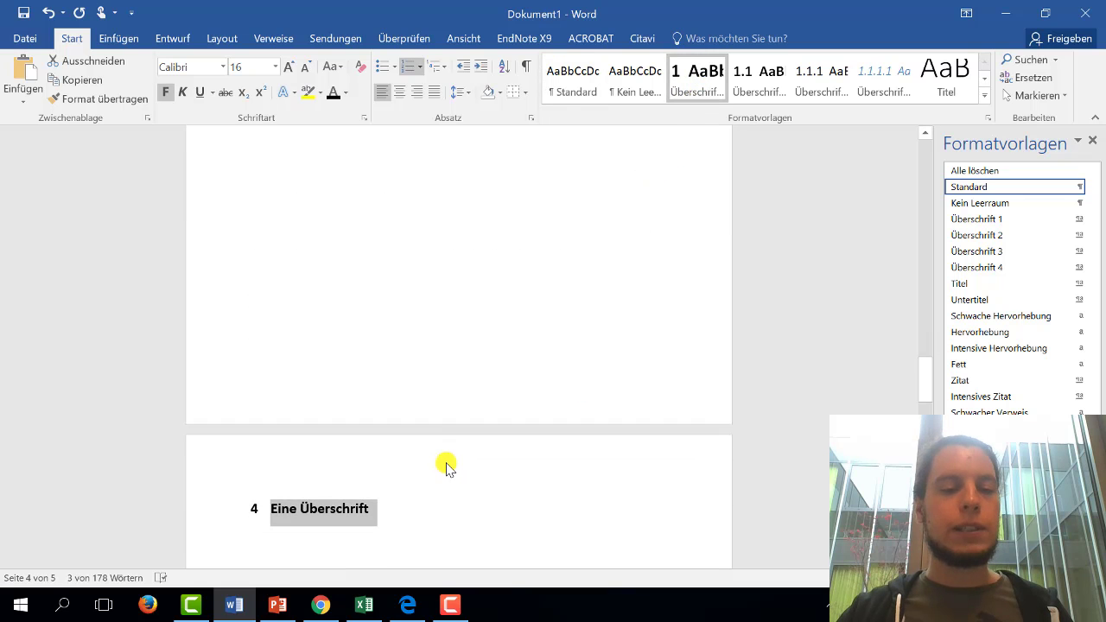
click(521, 377)
scroll(521, 376, down, 1)
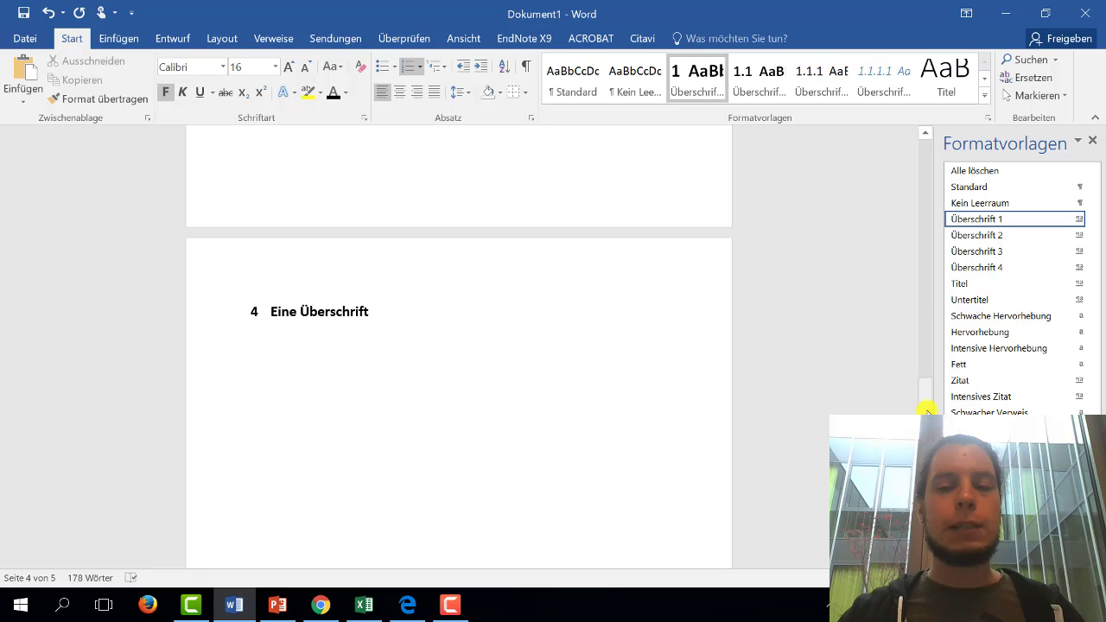
drag(927, 412, 926, 428)
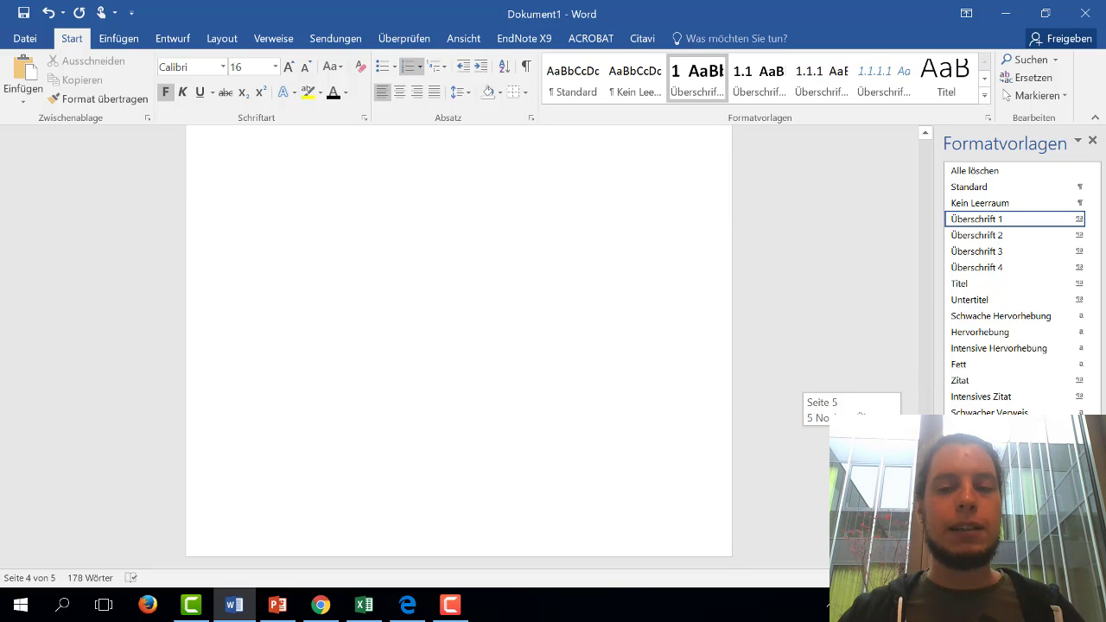
drag(926, 427, 931, 173)
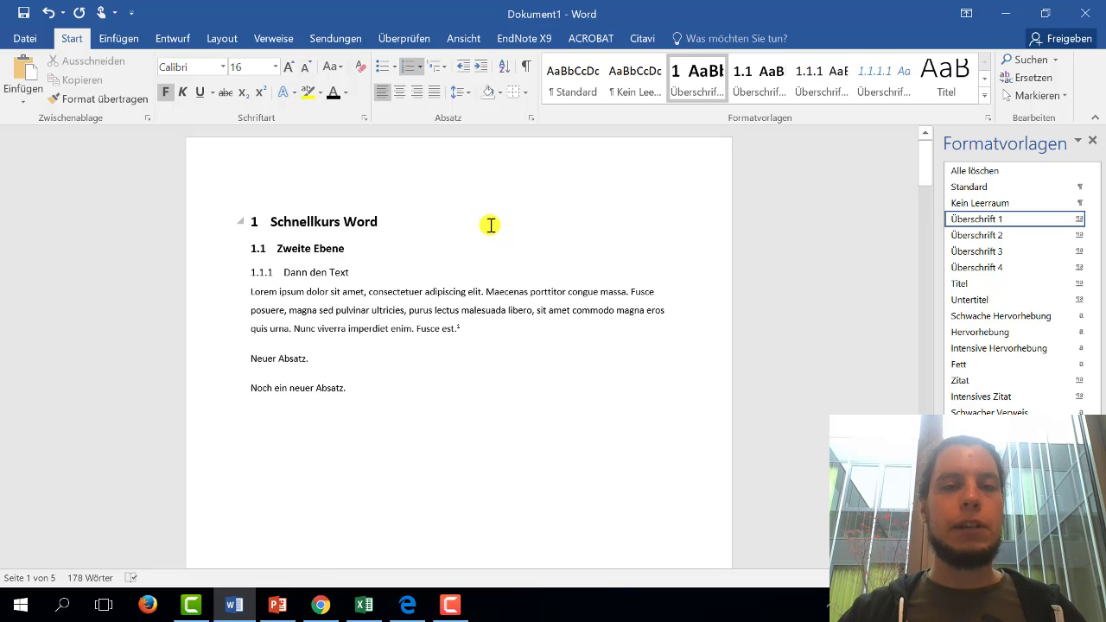
- Turn on the Navigationsbereich and jump to headings 2, 4, 5, 1.1.1 and 1.1
click(465, 40)
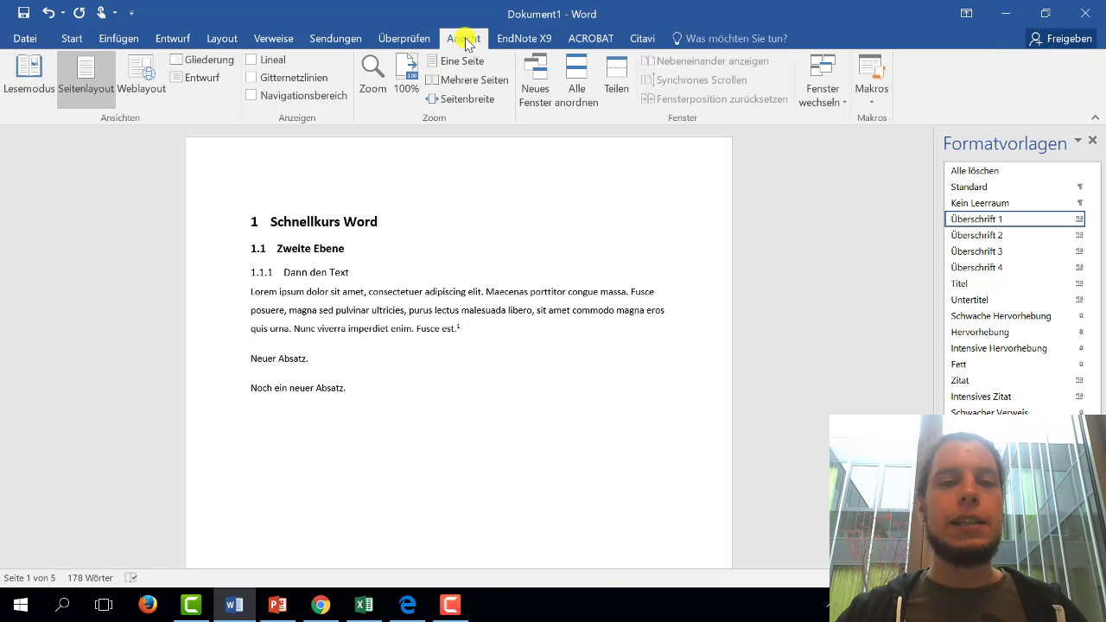
click(250, 96)
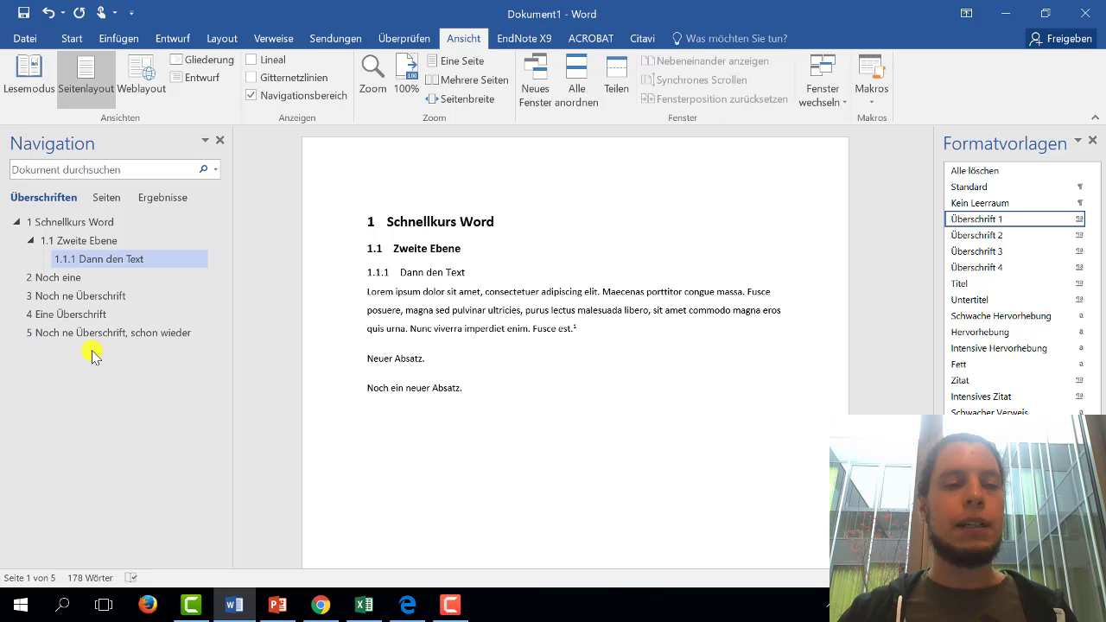
click(59, 280)
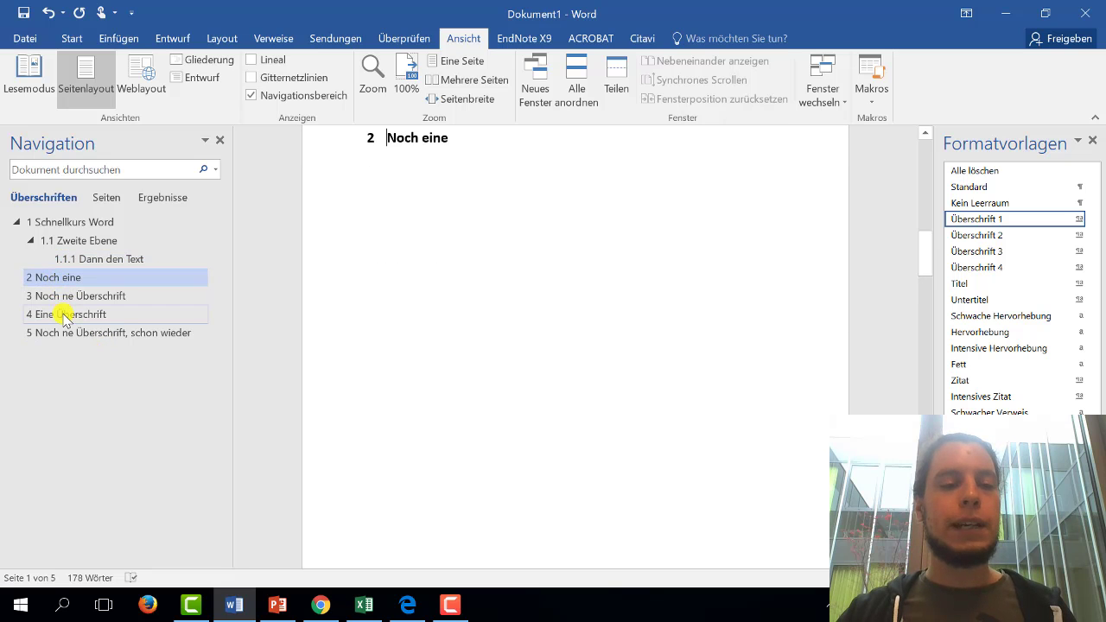
click(65, 315)
click(72, 333)
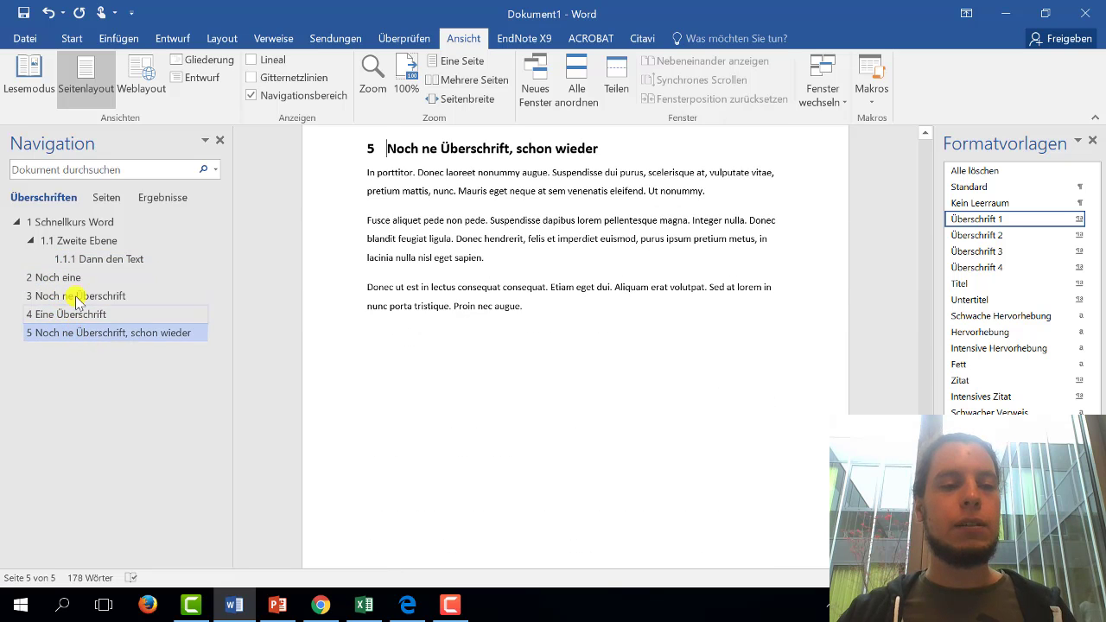
click(91, 259)
click(78, 240)
- Scroll down through the document's sections
scroll(578, 249, down, 1)
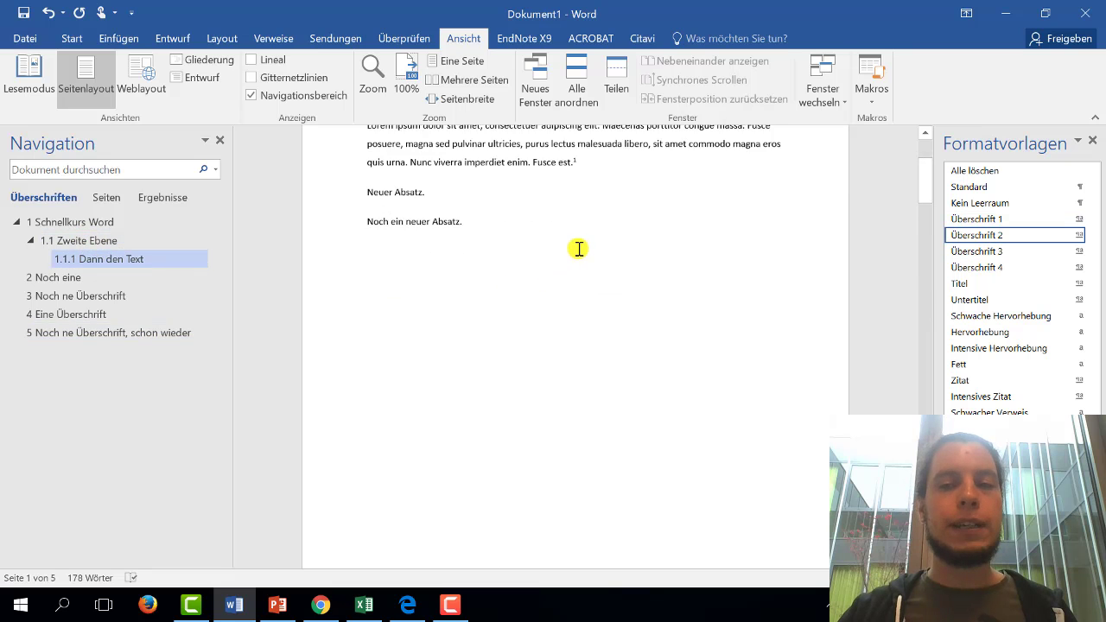
scroll(578, 249, down, 5)
scroll(573, 262, down, 5)
scroll(585, 289, down, 5)
scroll(582, 303, down, 5)
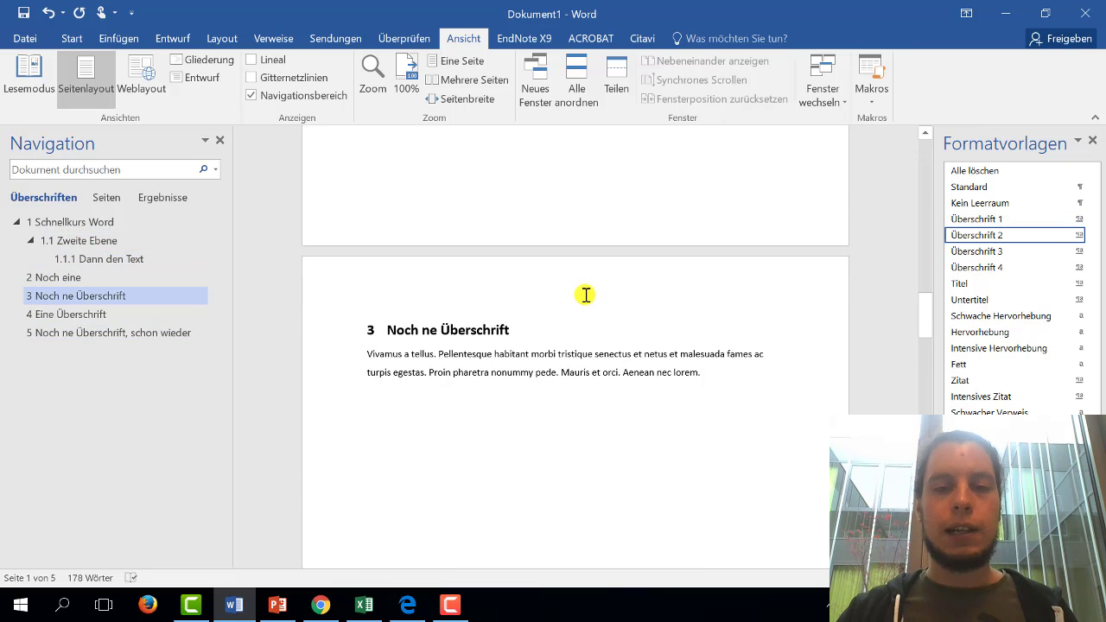
scroll(585, 295, down, 5)
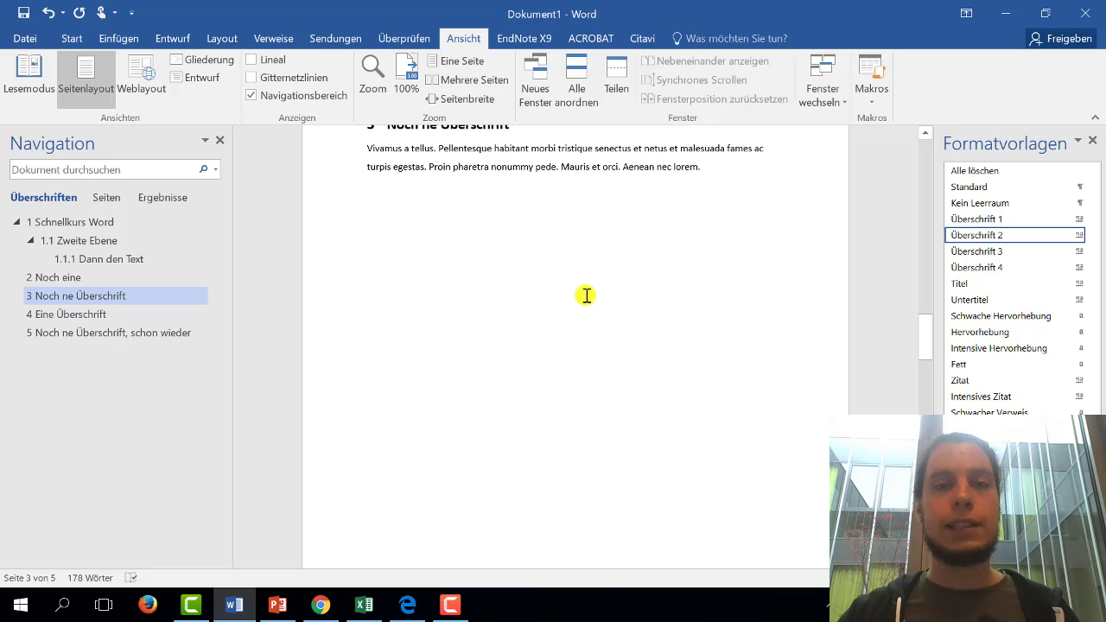
scroll(579, 299, down, 5)
scroll(573, 299, down, 5)
scroll(580, 303, down, 5)
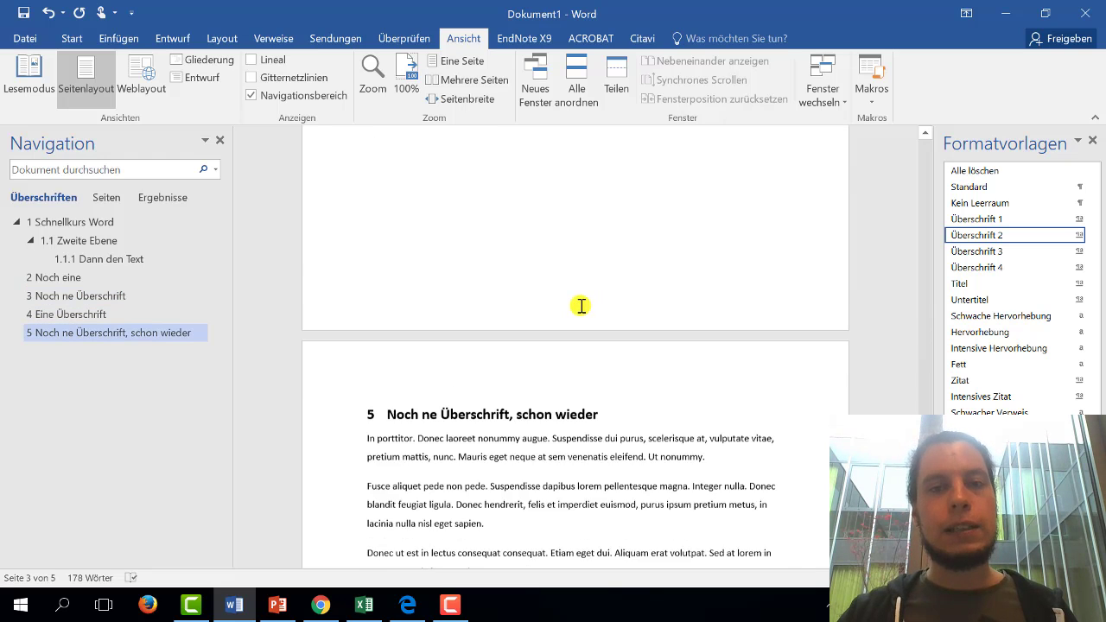
scroll(572, 311, down, 1)
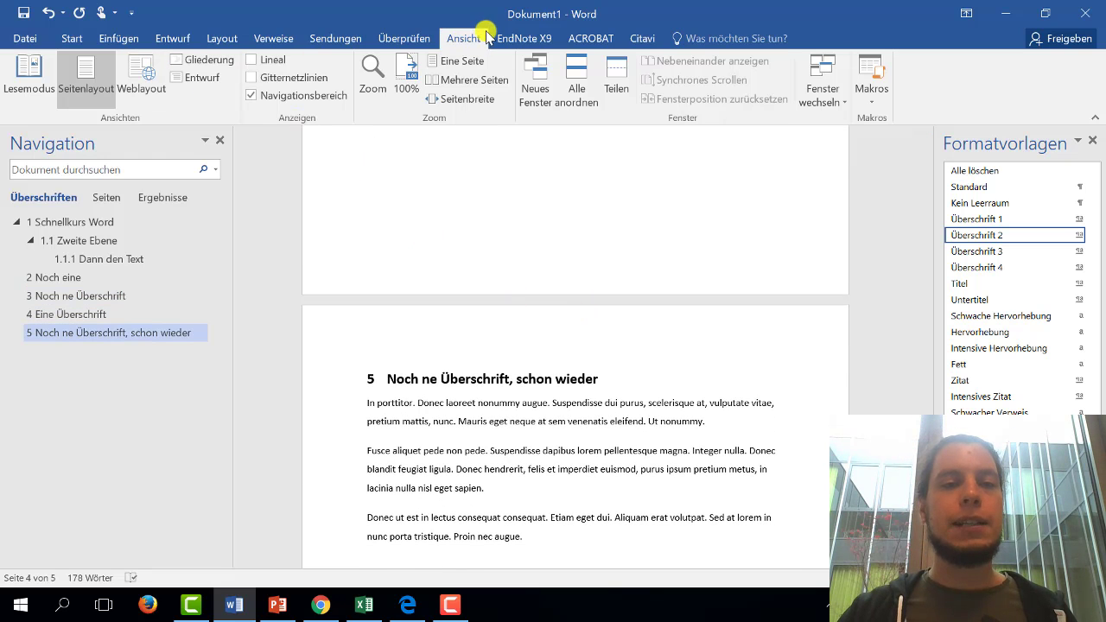
- Jump to heading '4 Eine Überschrift' and start a new paragraph after it
click(72, 38)
scroll(614, 412, up, 3)
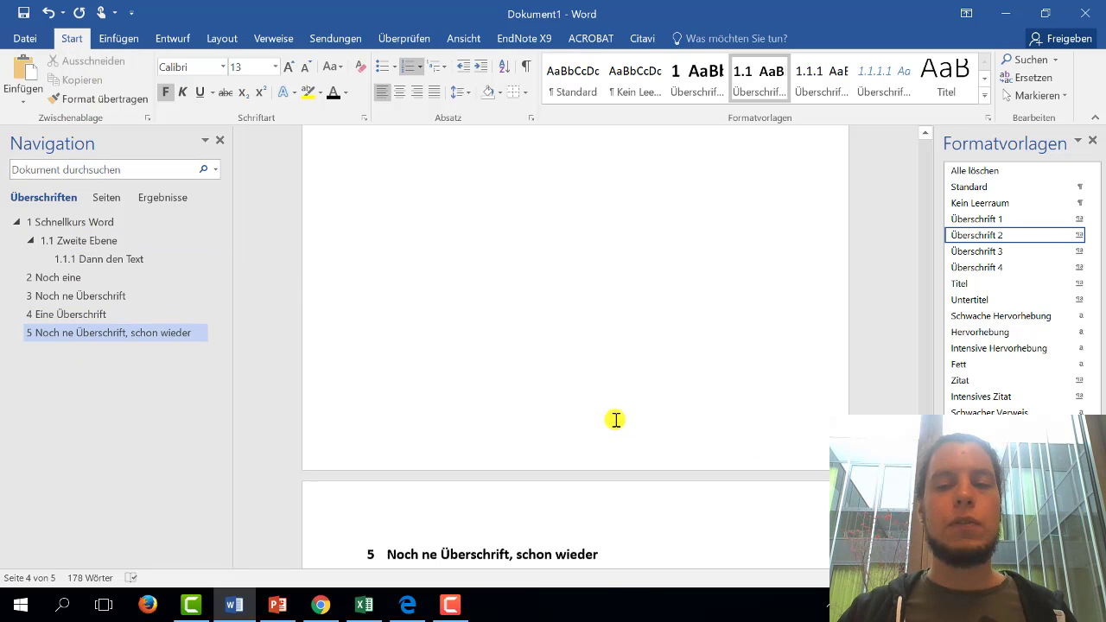
click(84, 259)
click(69, 295)
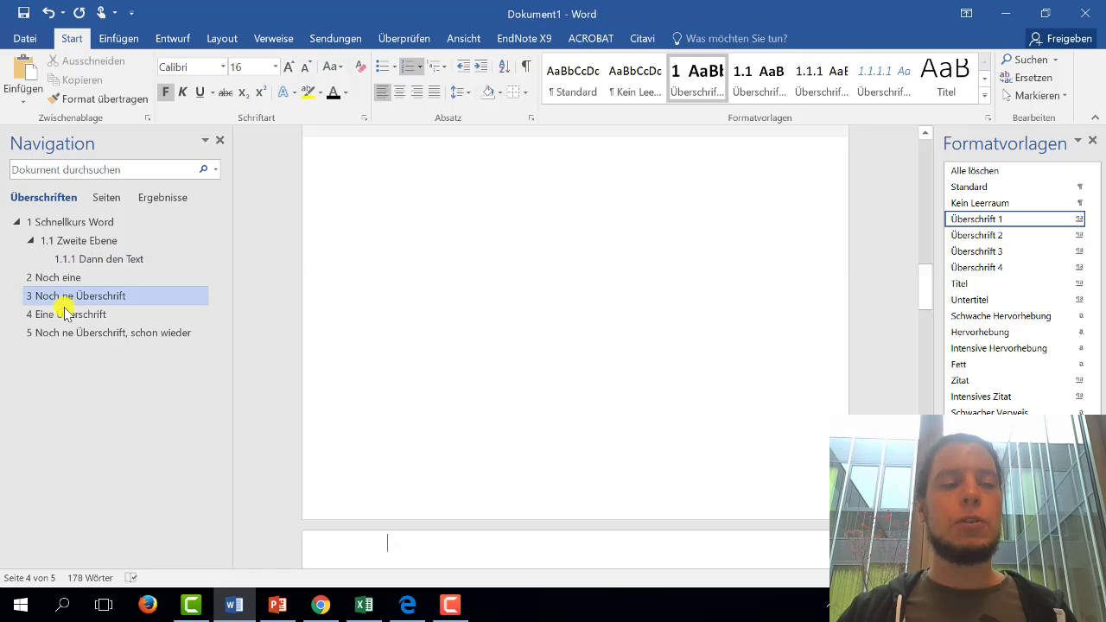
click(69, 313)
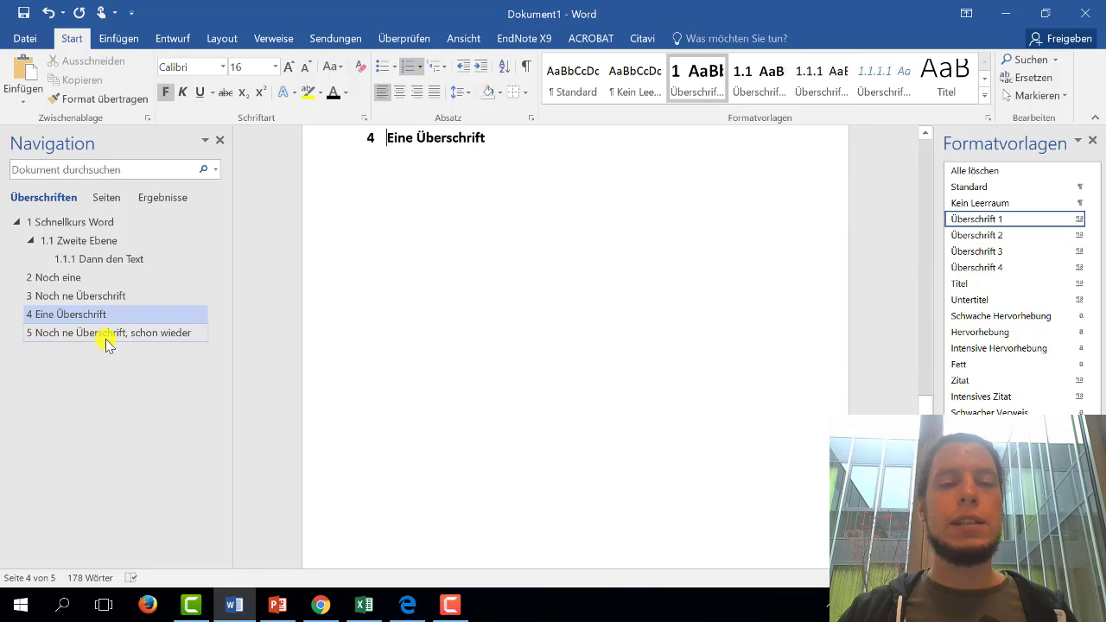
click(531, 142)
key(Return)
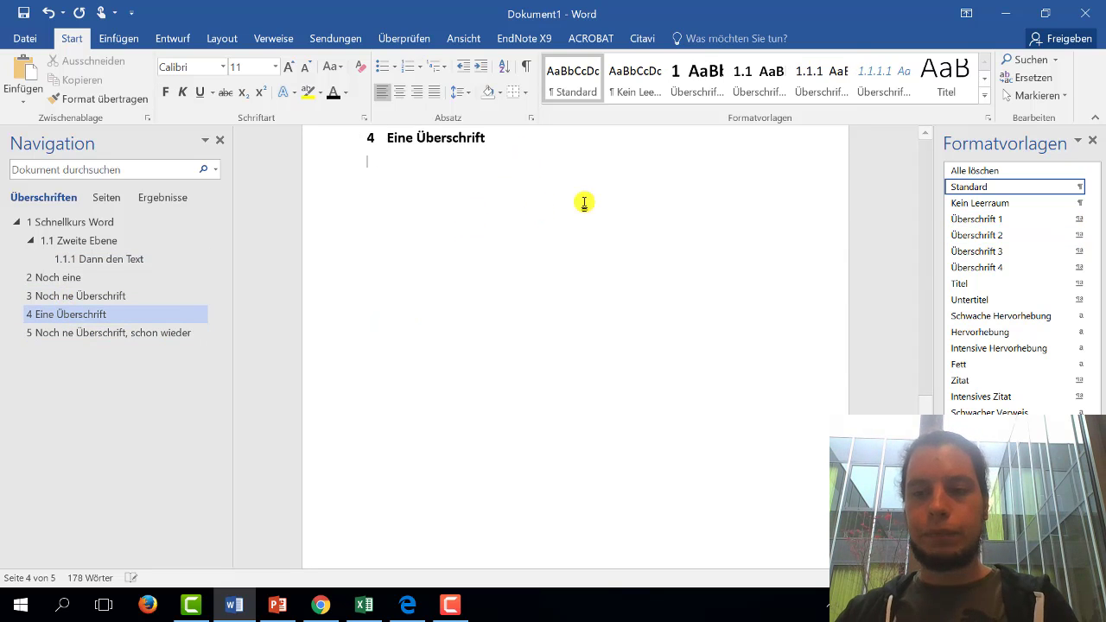
- Make the new paragraph an Überschrift 2, then reset it to Standard normal text
click(986, 235)
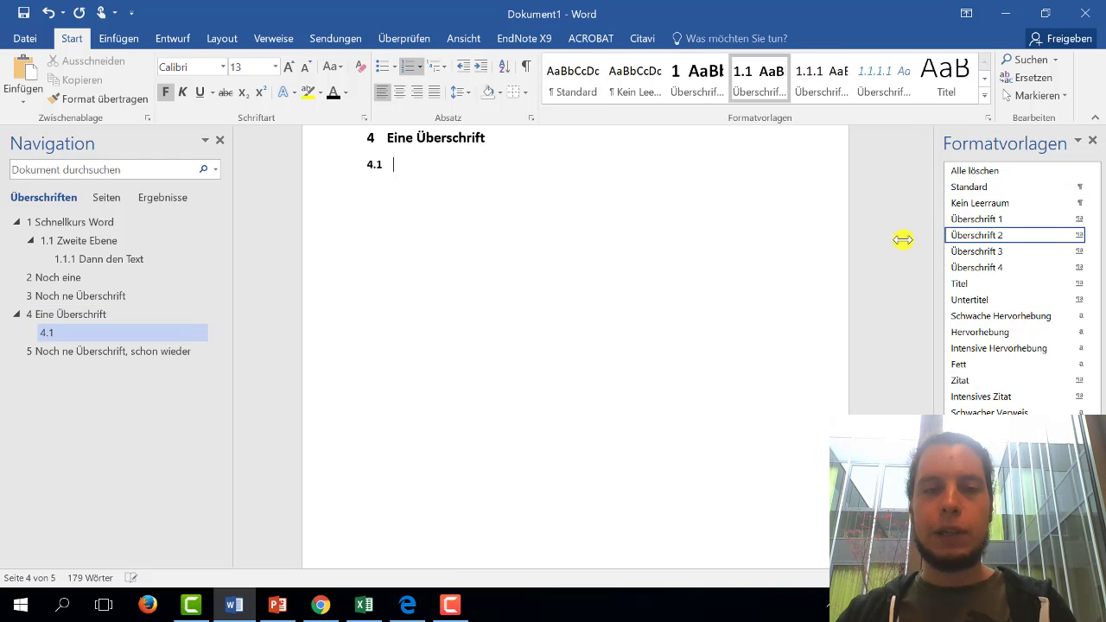
scroll(510, 260, down, 5)
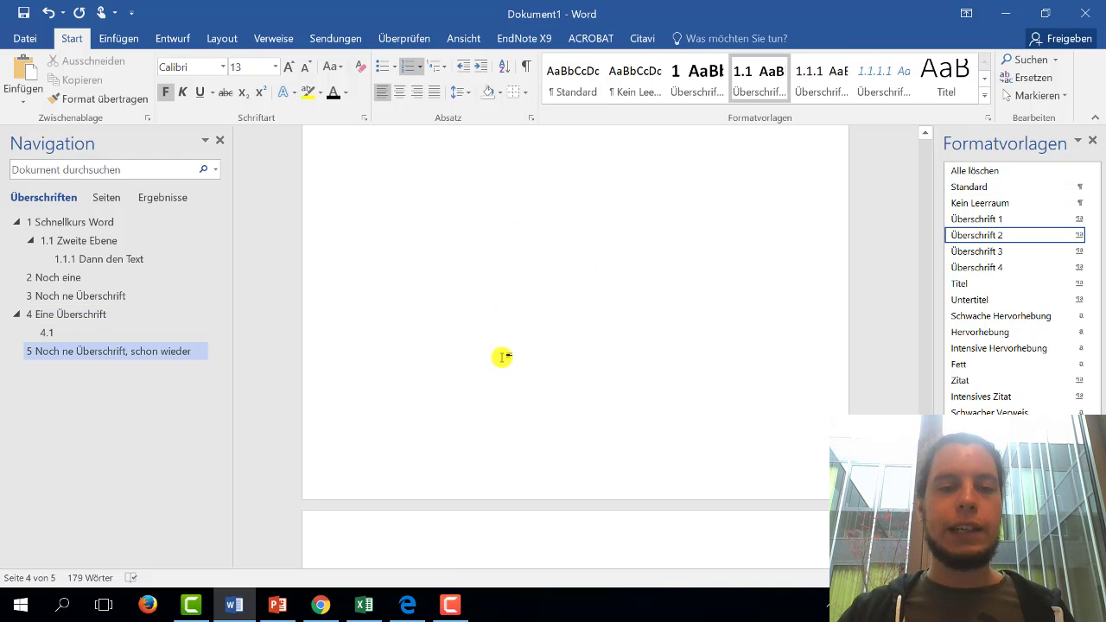
scroll(501, 358, down, 5)
click(522, 402)
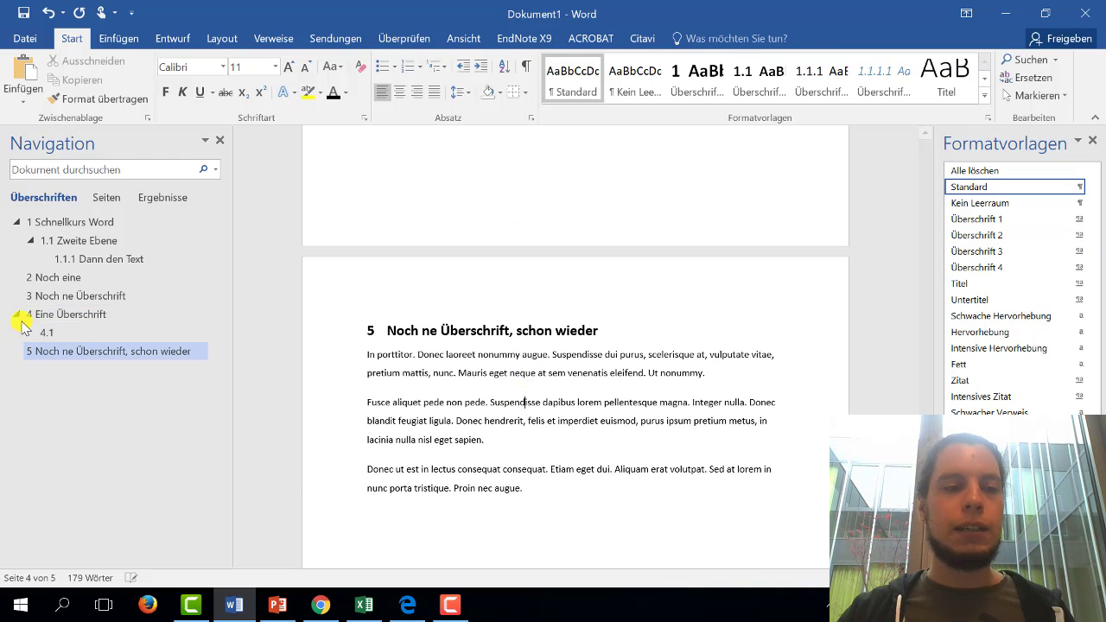
click(69, 335)
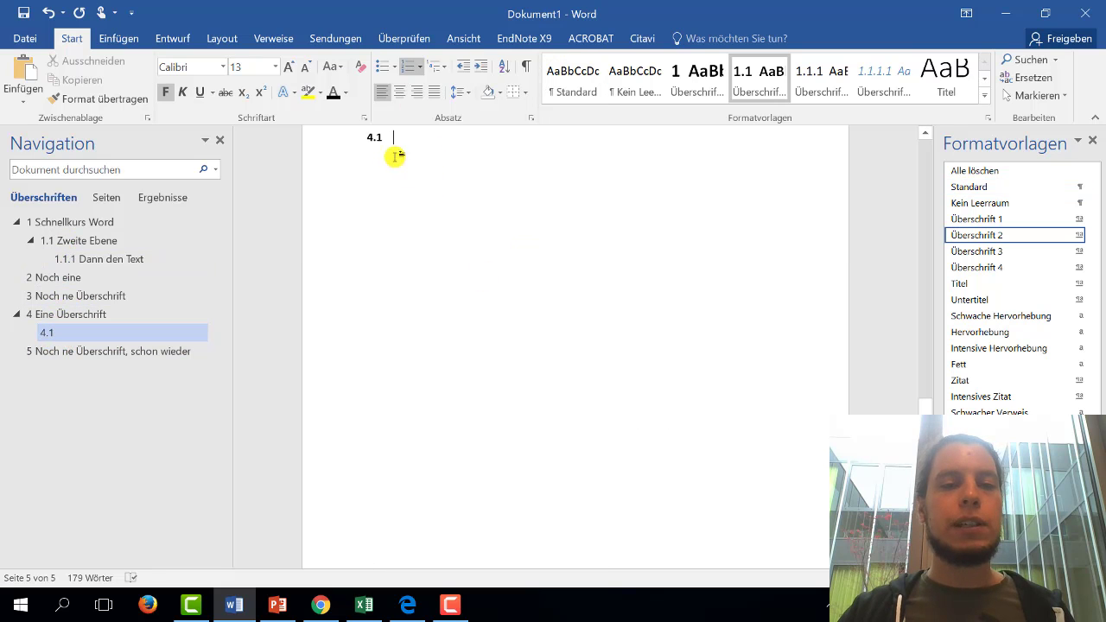
click(994, 187)
scroll(526, 254, up, 3)
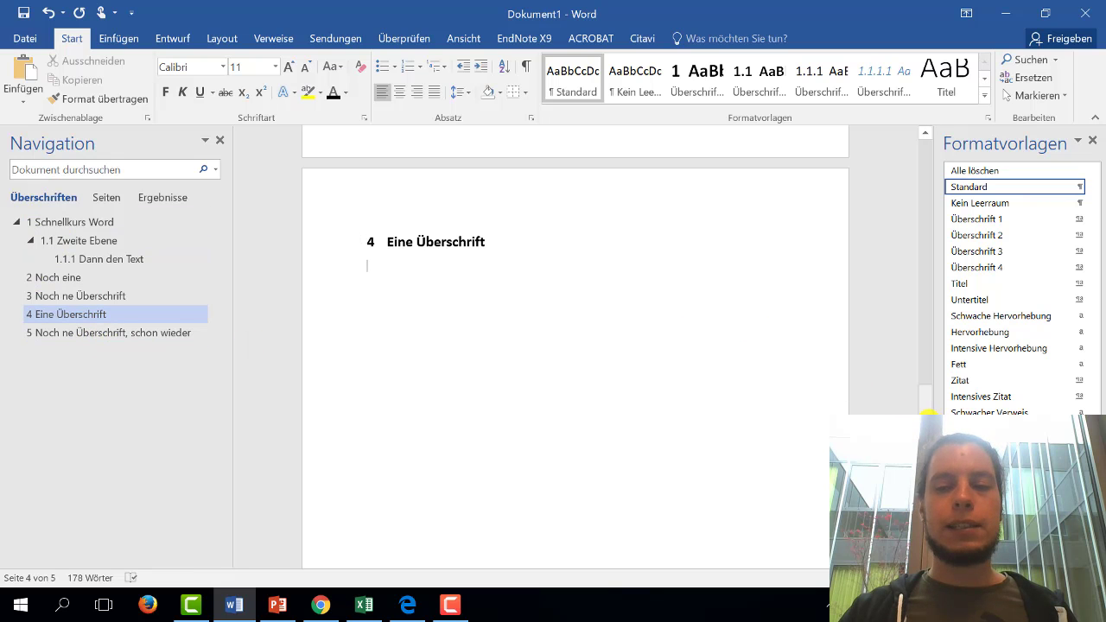
- Insert a page break before '1 Schnellkurs Word' to leave a blank first page
drag(928, 413, 927, 166)
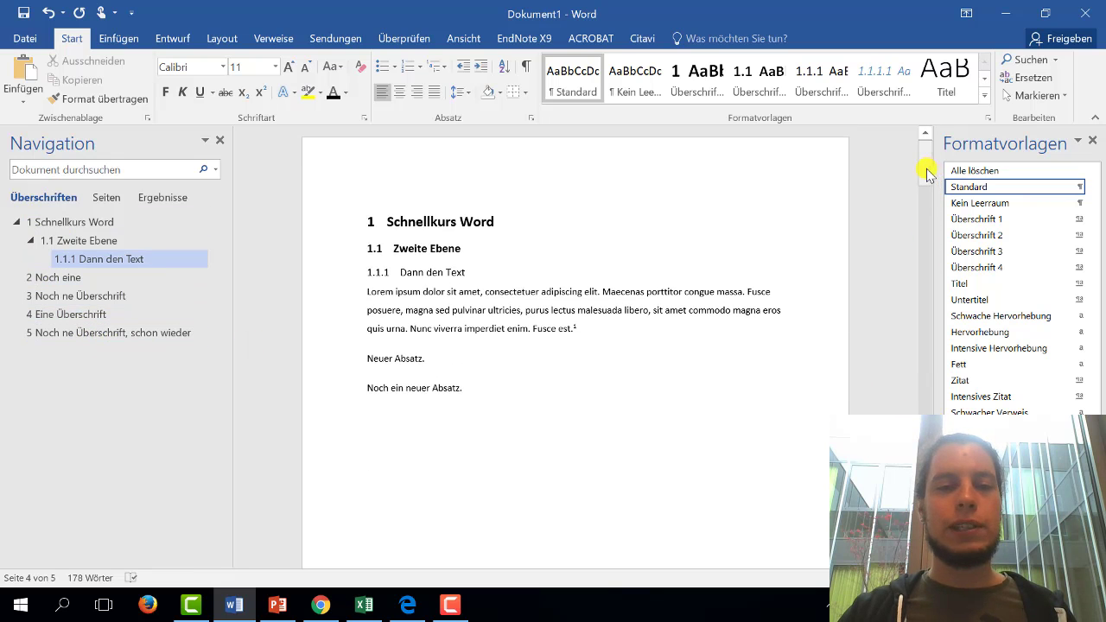
click(383, 222)
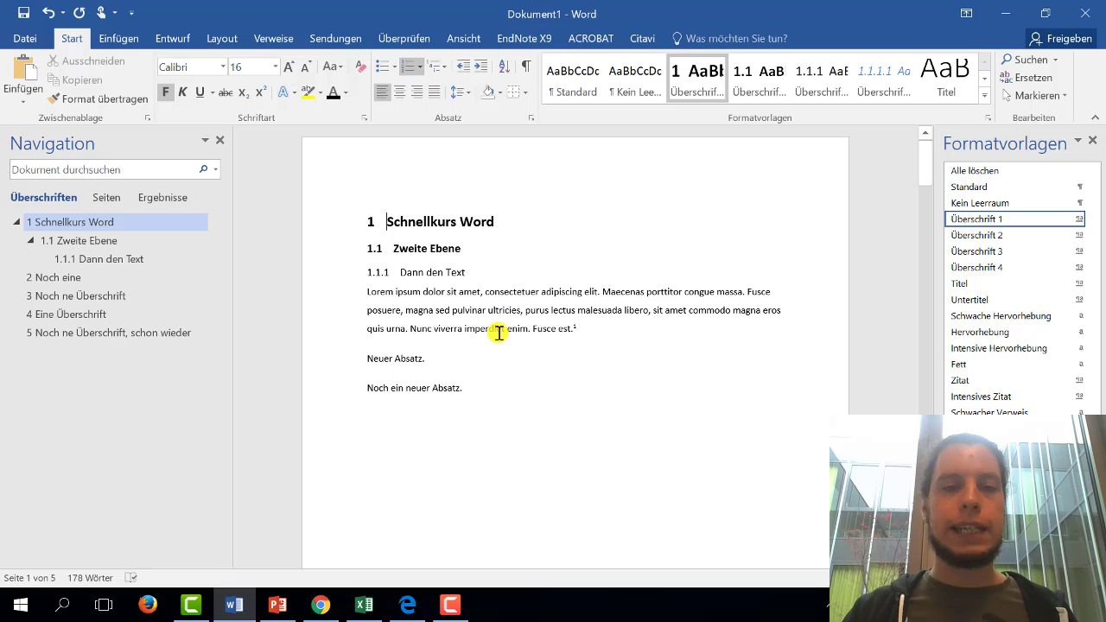
key(ctrl+Return)
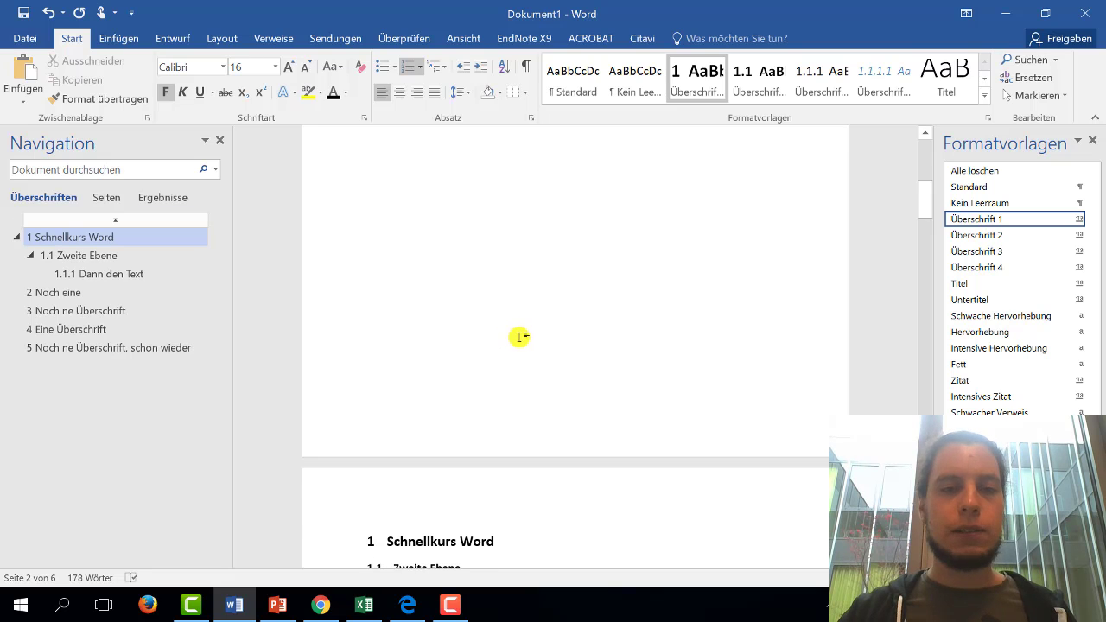
click(442, 200)
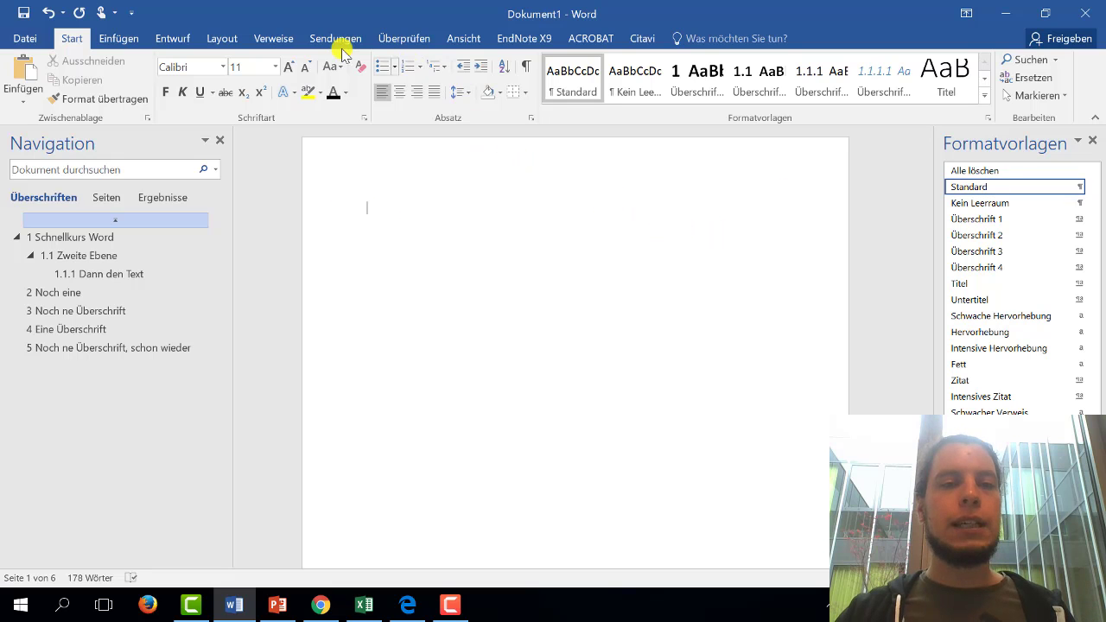
- Insert an automatic Inhaltsverzeichnis on the first page and update its page numbers
click(275, 38)
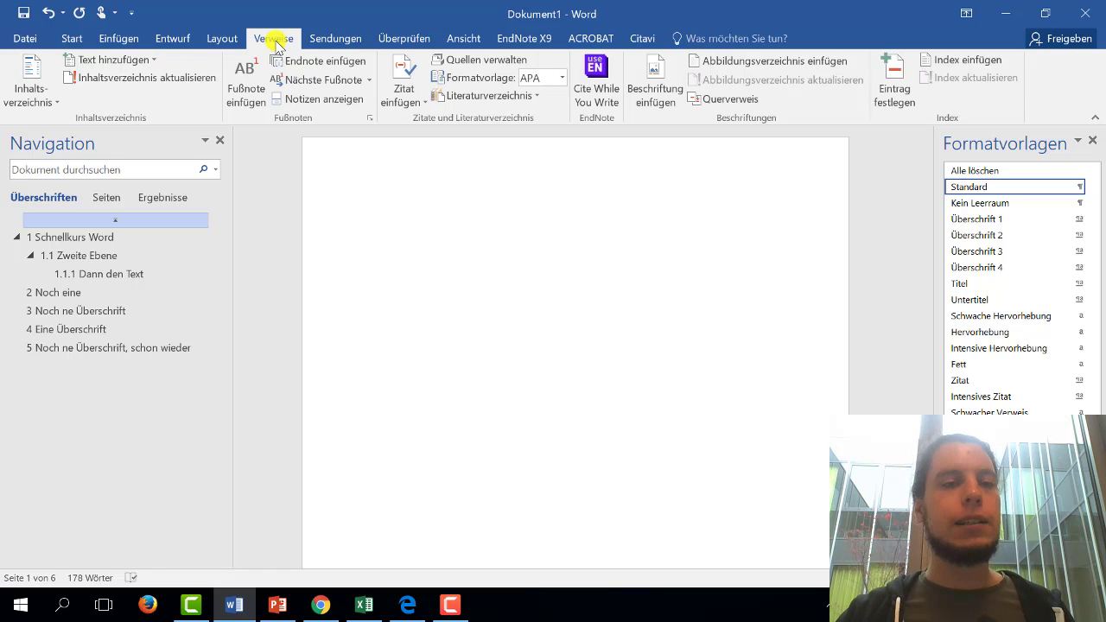
click(32, 84)
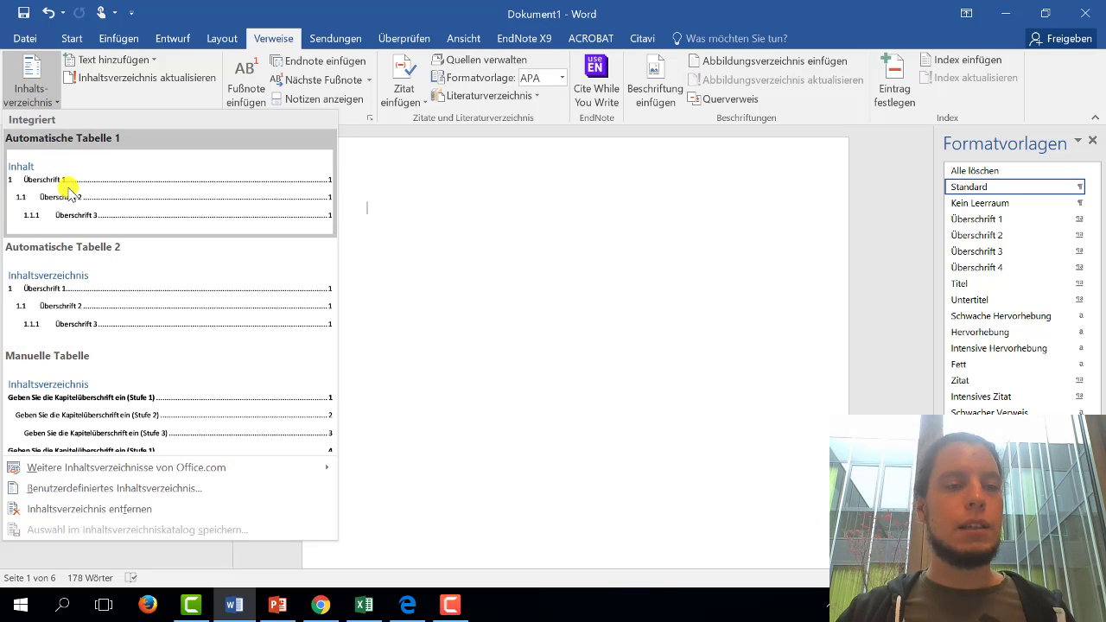
click(69, 190)
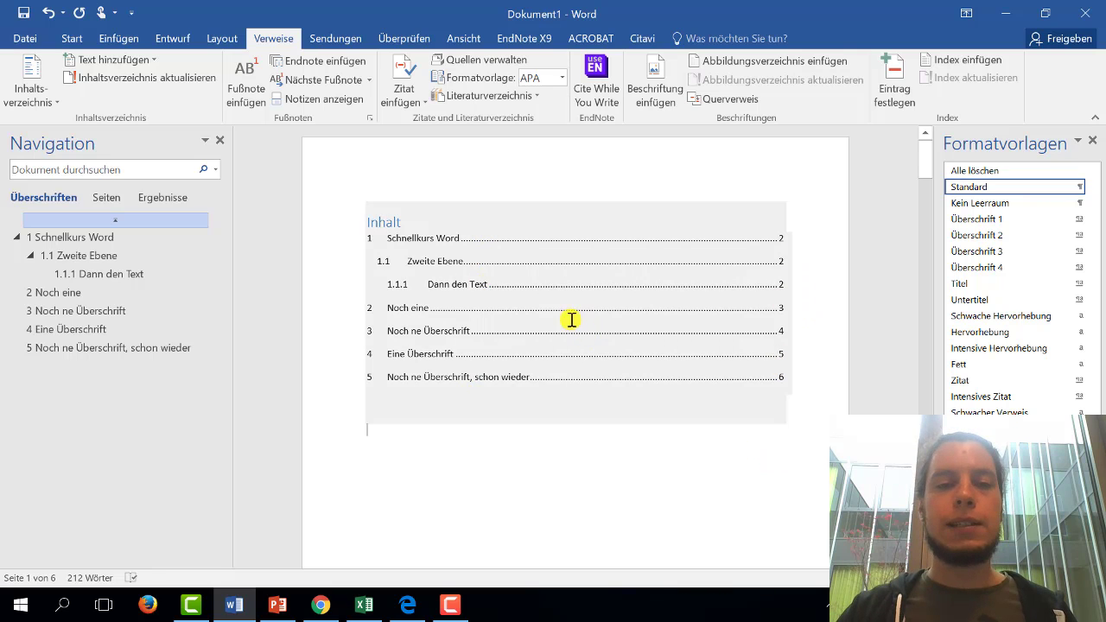
click(528, 276)
click(487, 191)
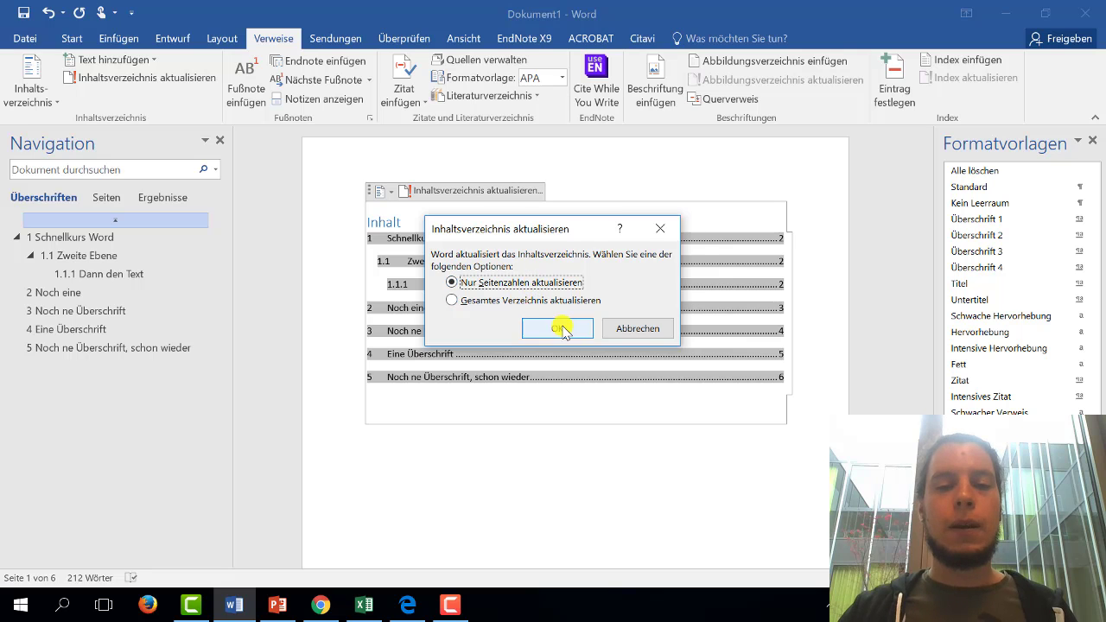
click(560, 328)
click(695, 501)
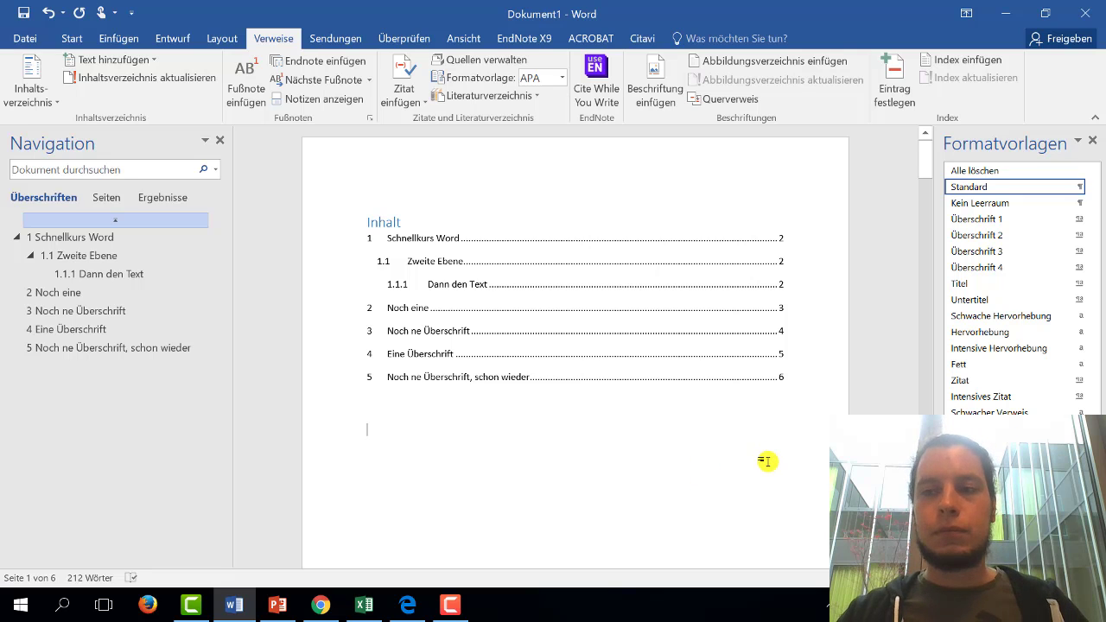
- Place the insertion point on the line below 'Noch ein neuer Absatz.'
click(735, 414)
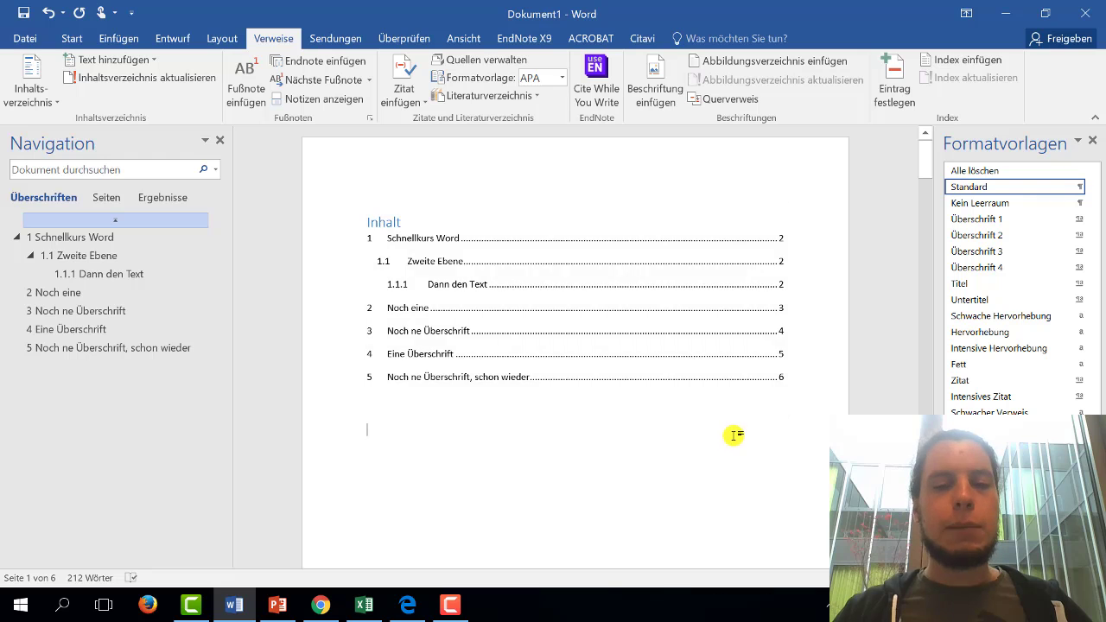
scroll(743, 428, down, 1)
drag(923, 167, 925, 249)
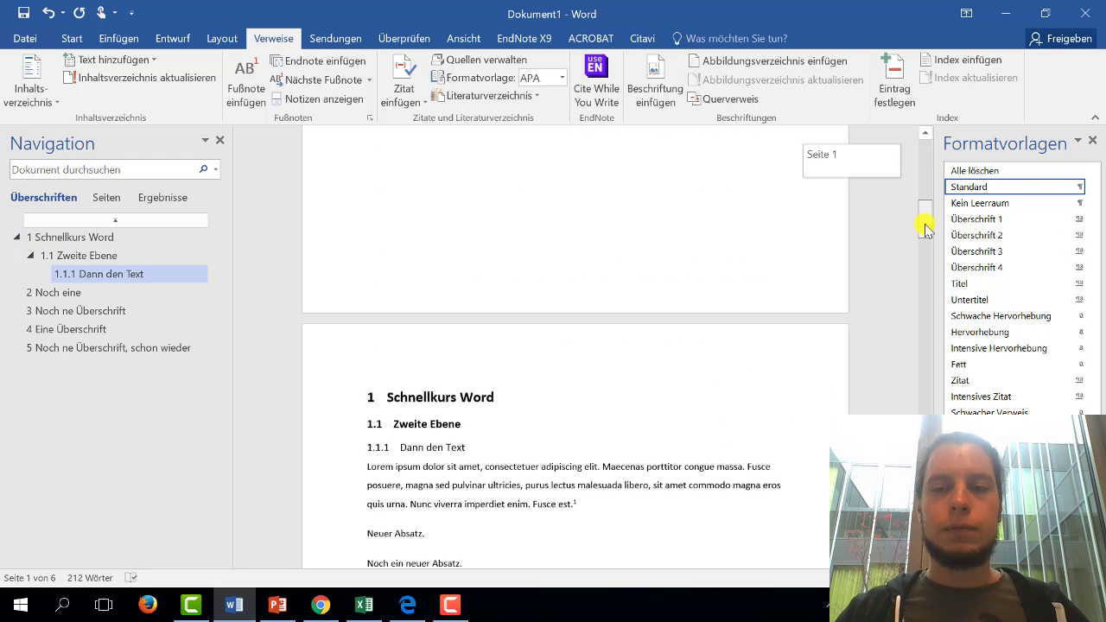
click(577, 188)
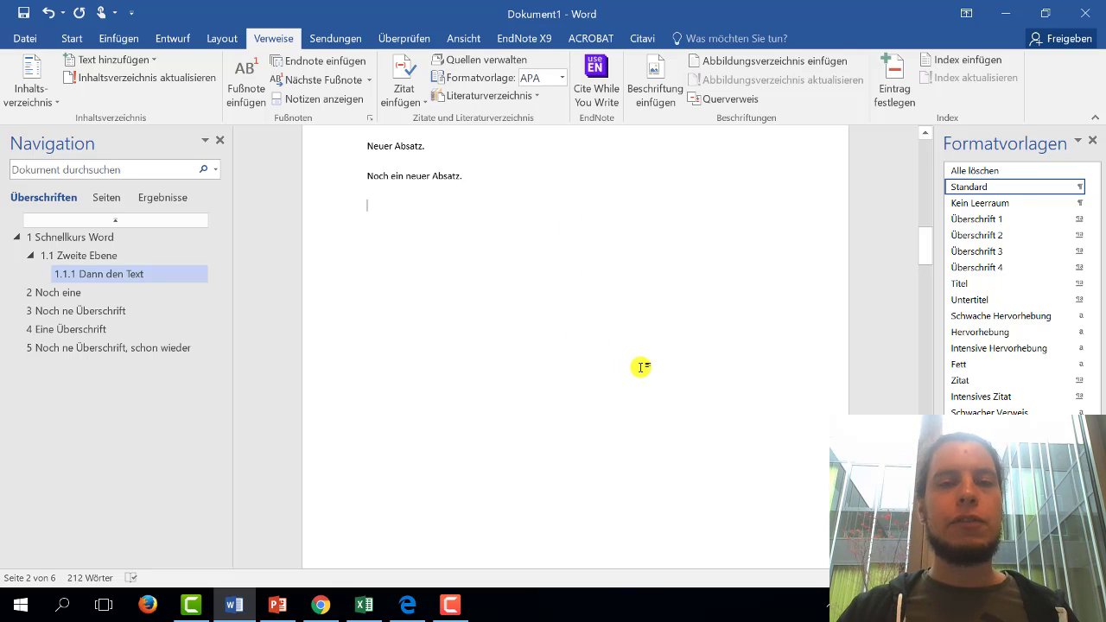
drag(921, 256, 922, 244)
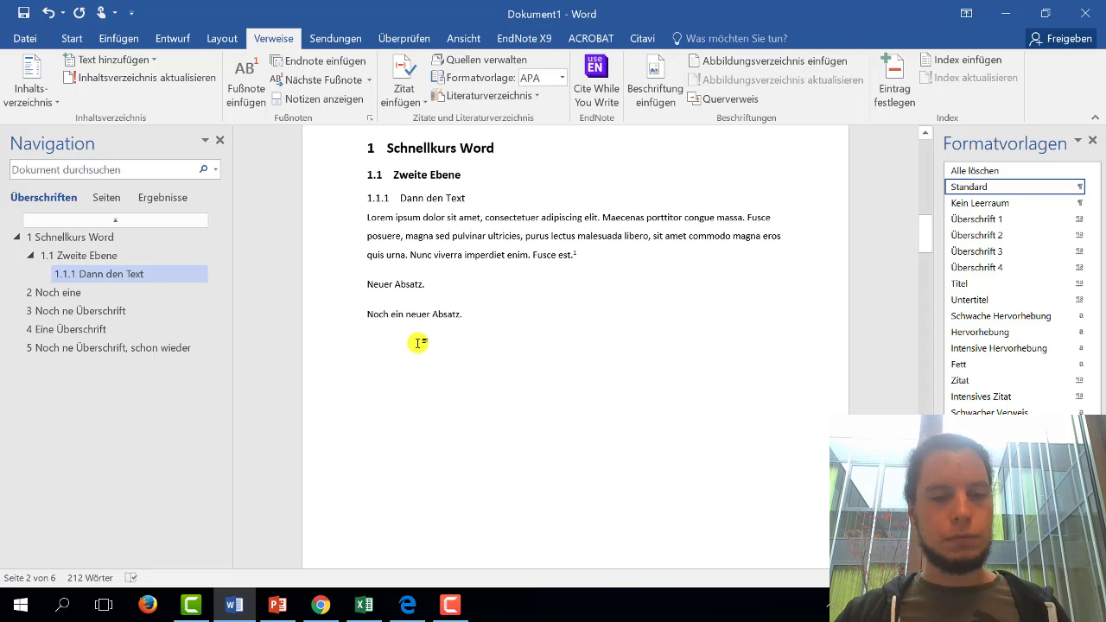
- Insert the picture Unbenannt.PNG from the Desktop there
click(72, 40)
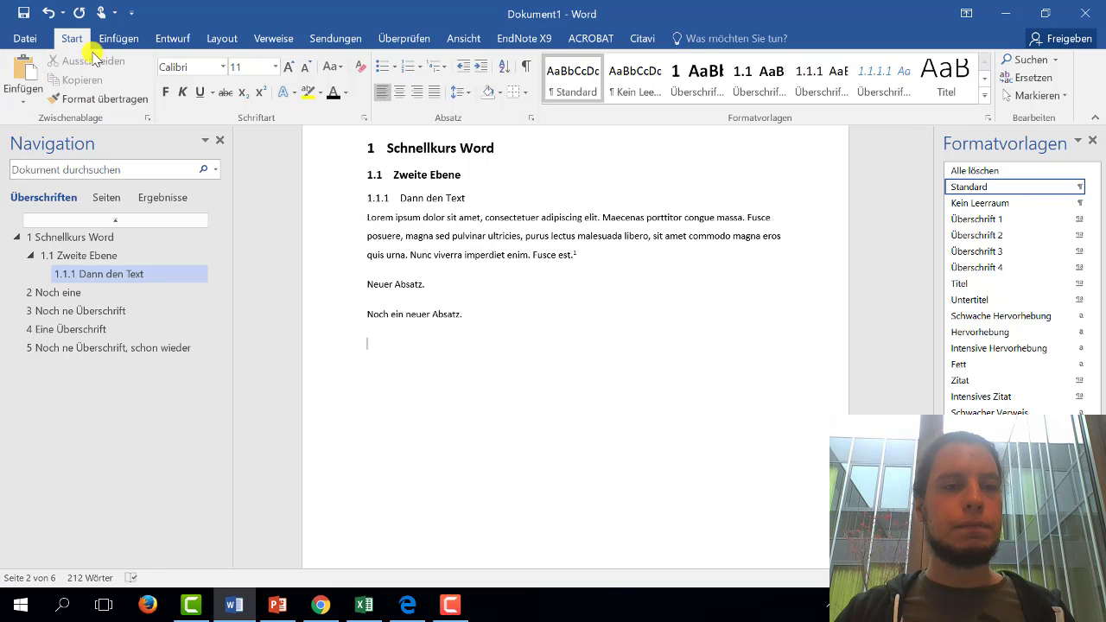
click(121, 45)
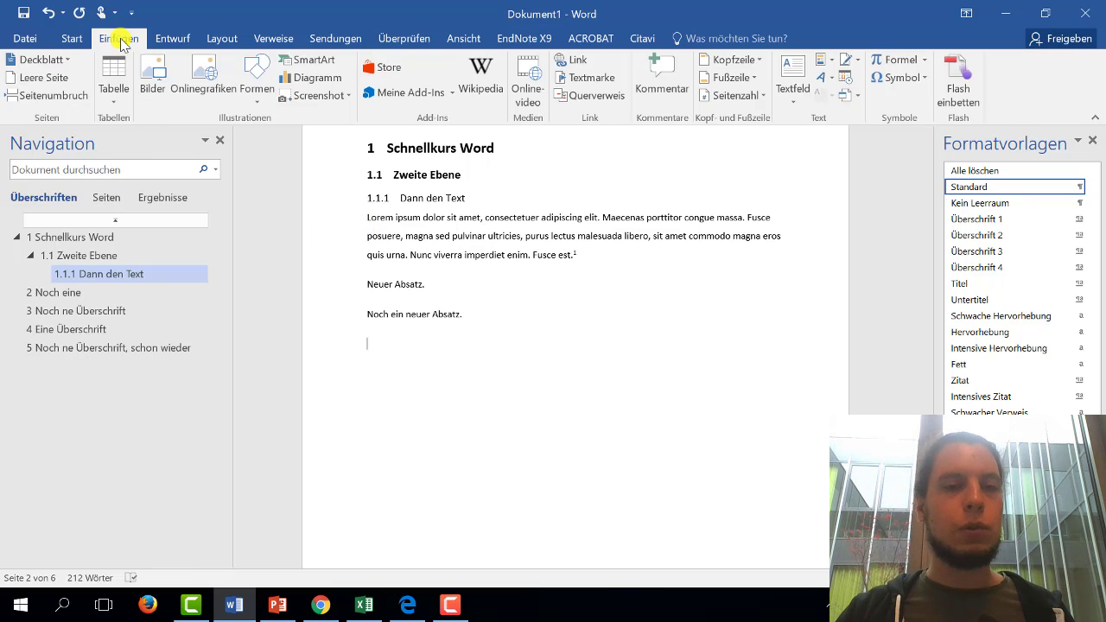
click(159, 79)
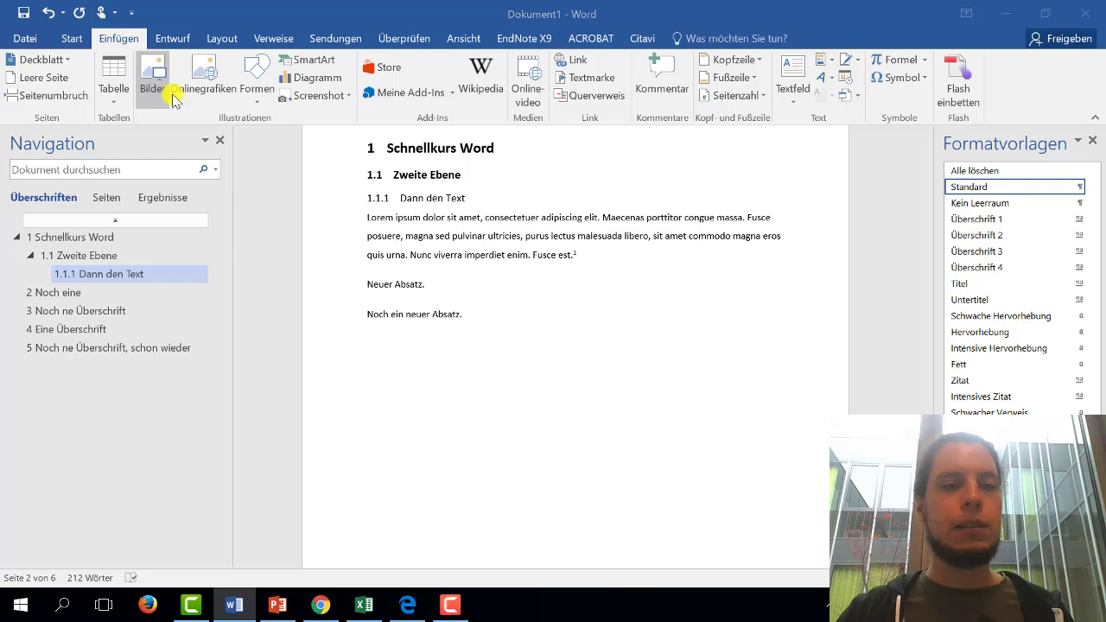
click(60, 188)
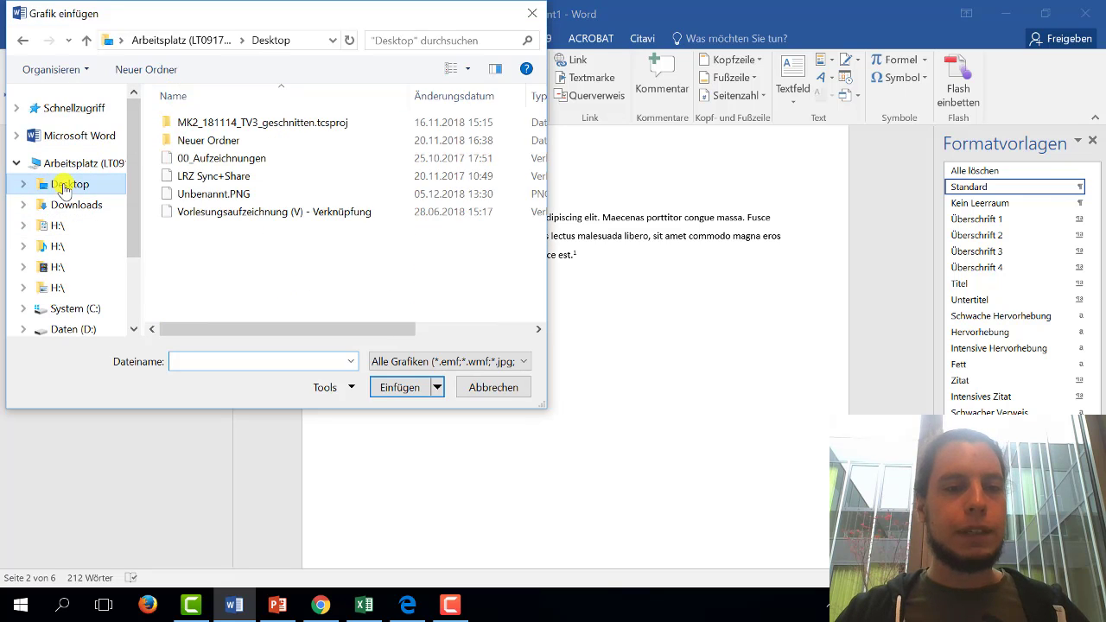
click(195, 194)
click(391, 392)
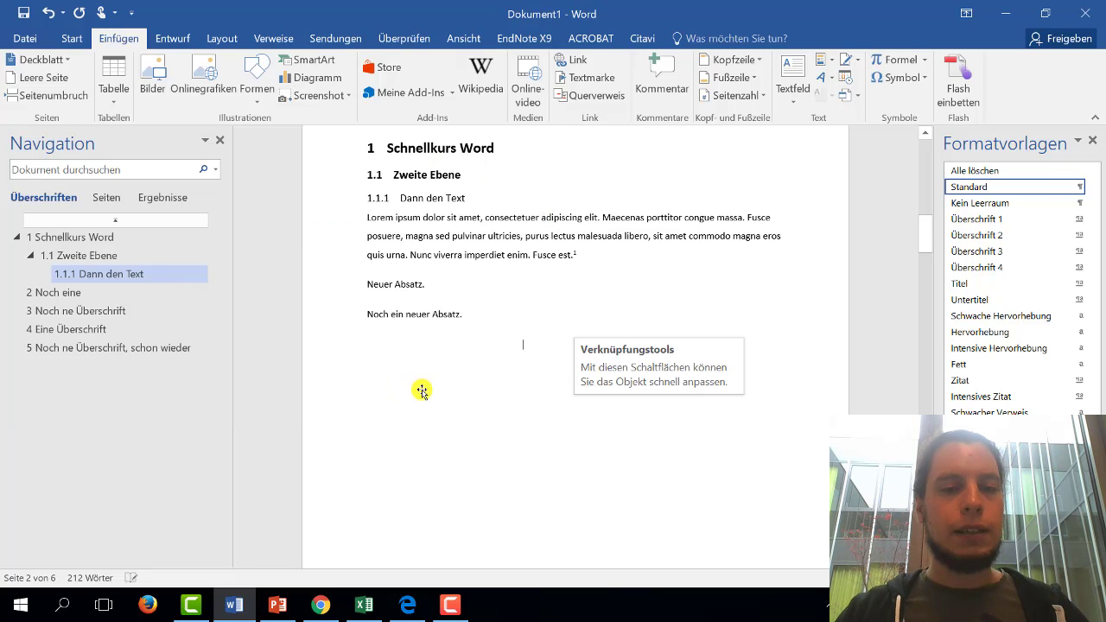
click(654, 483)
scroll(694, 381, down, 2)
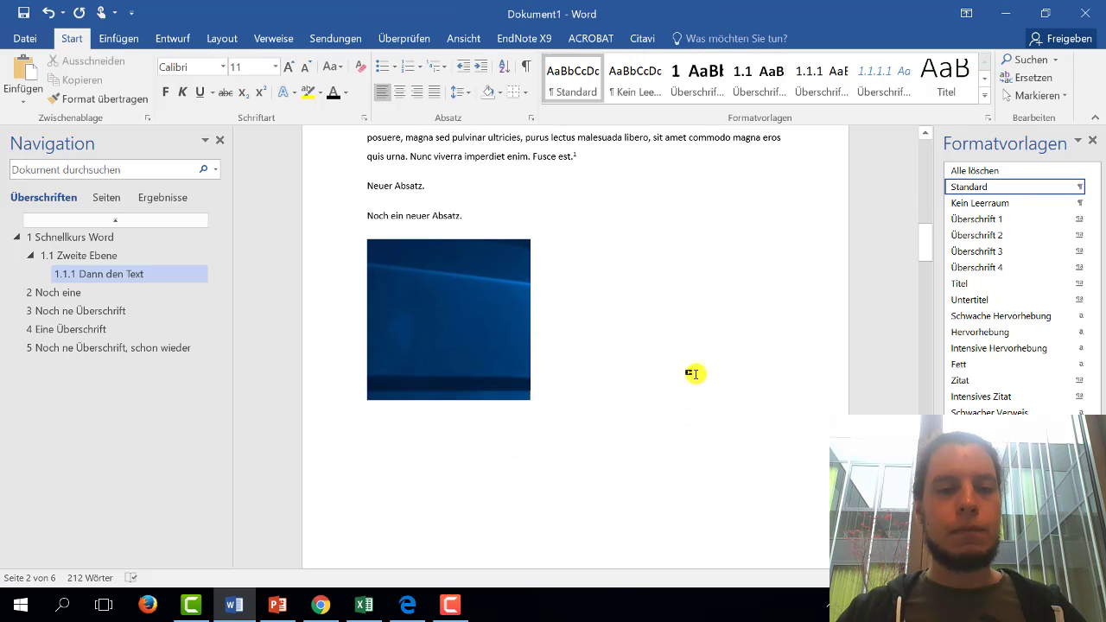
click(486, 335)
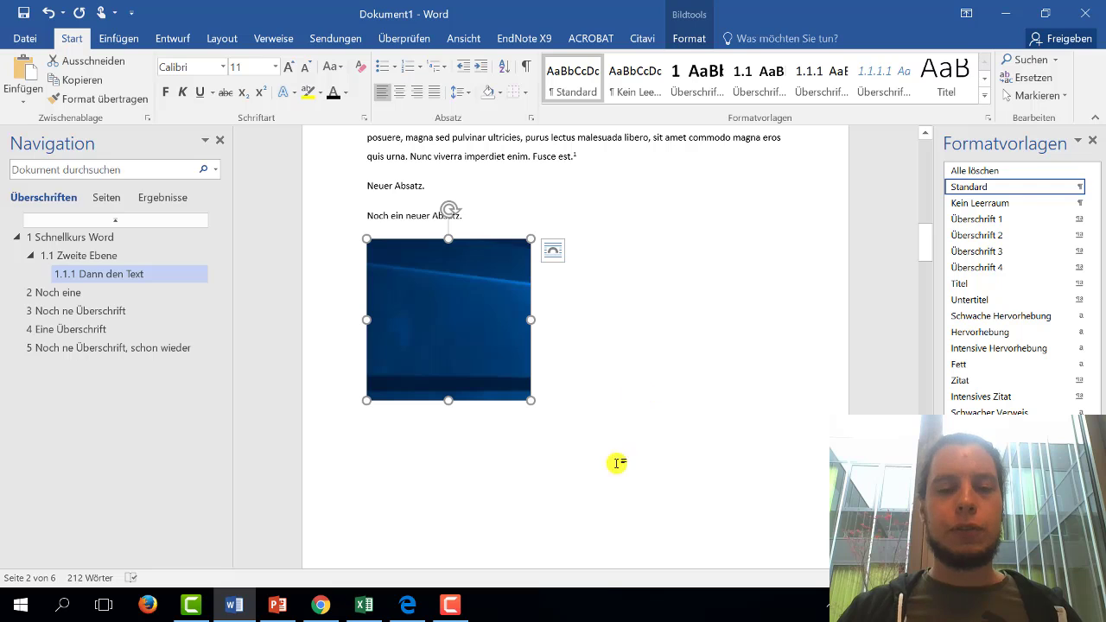
click(584, 430)
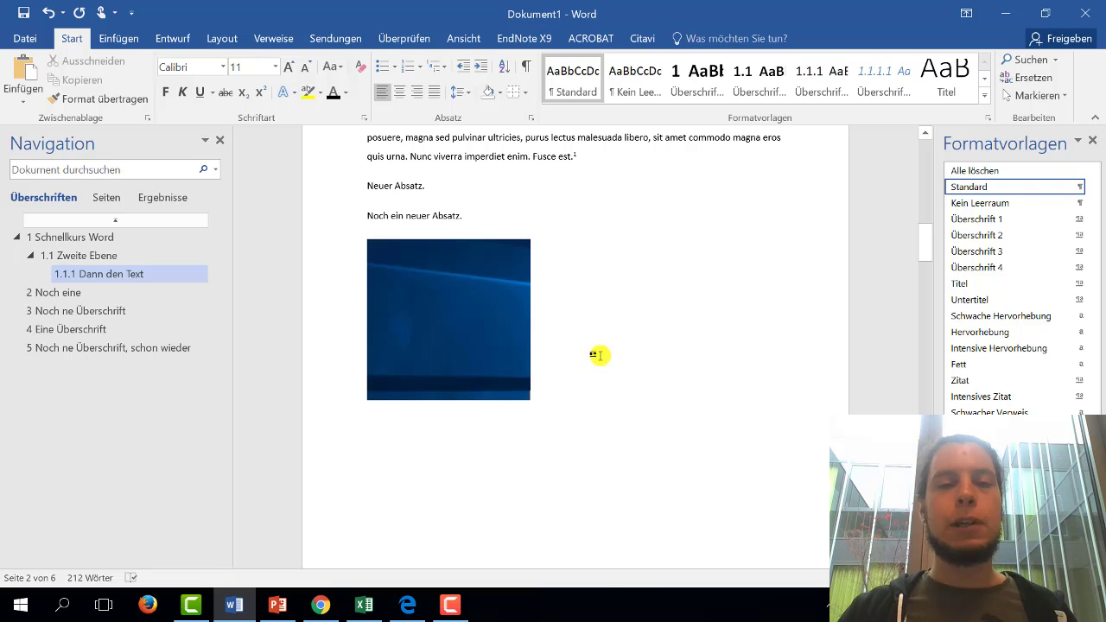
scroll(596, 350, down, 2)
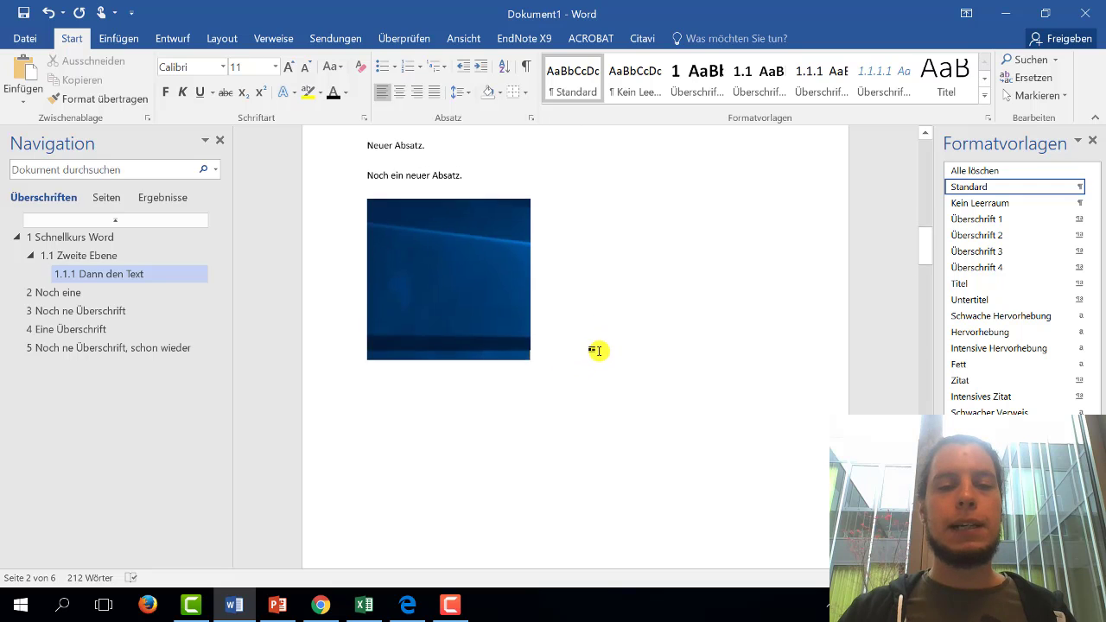
- Add the caption 'Abbildung 1: Blauer Kasten' to the picture via Beschriftung einfügen
right_click(444, 253)
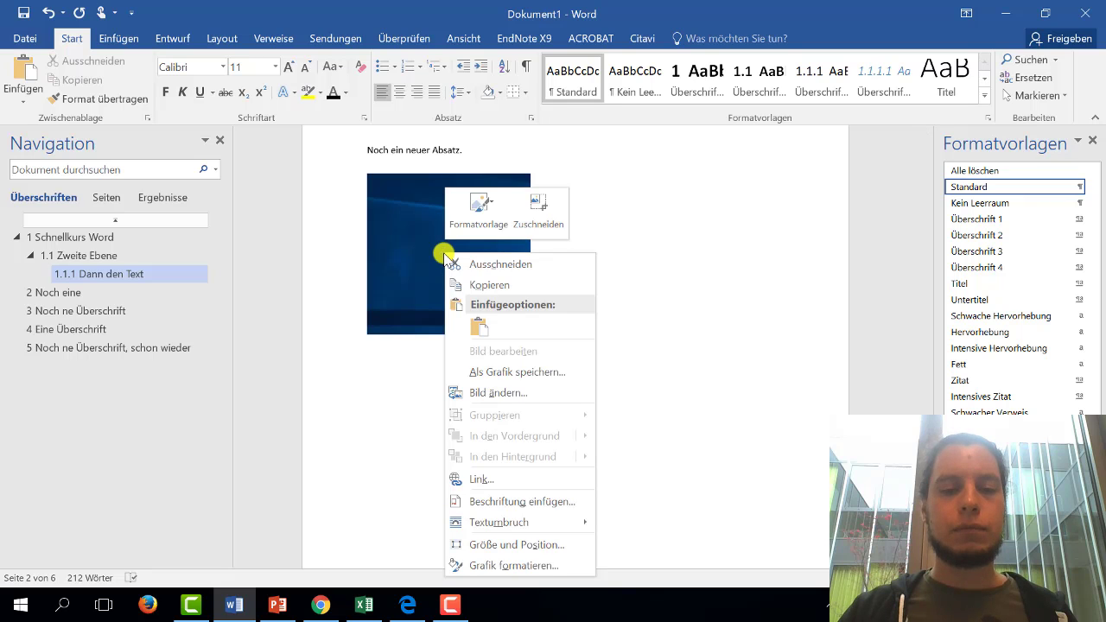
click(507, 502)
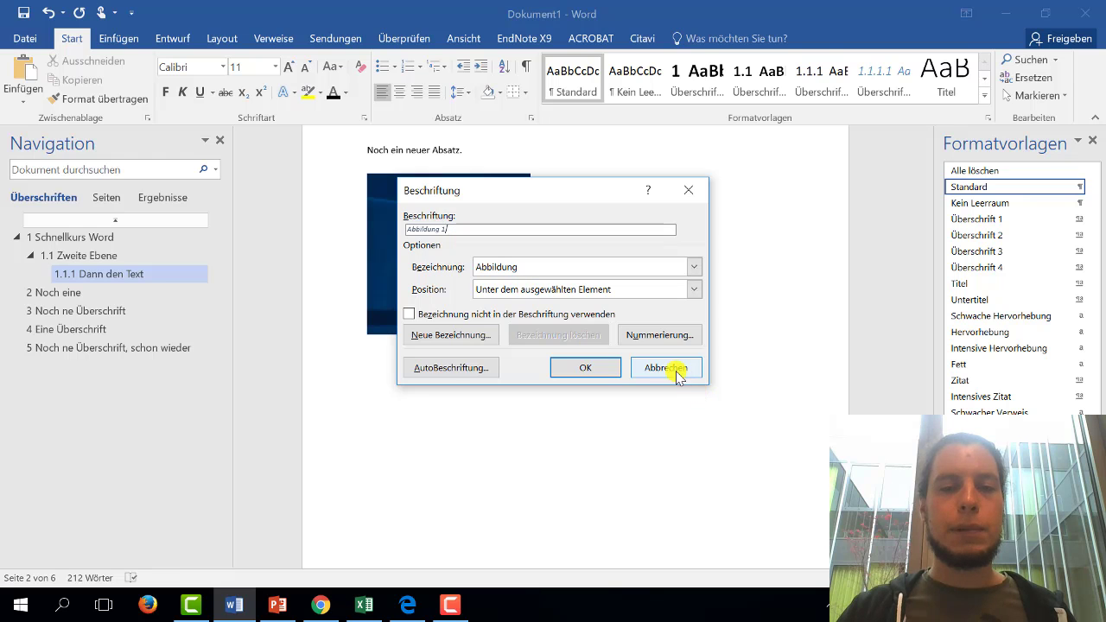
click(670, 372)
ctrl+scroll(526, 328, up, 2)
ctrl+scroll(526, 331, up, 2)
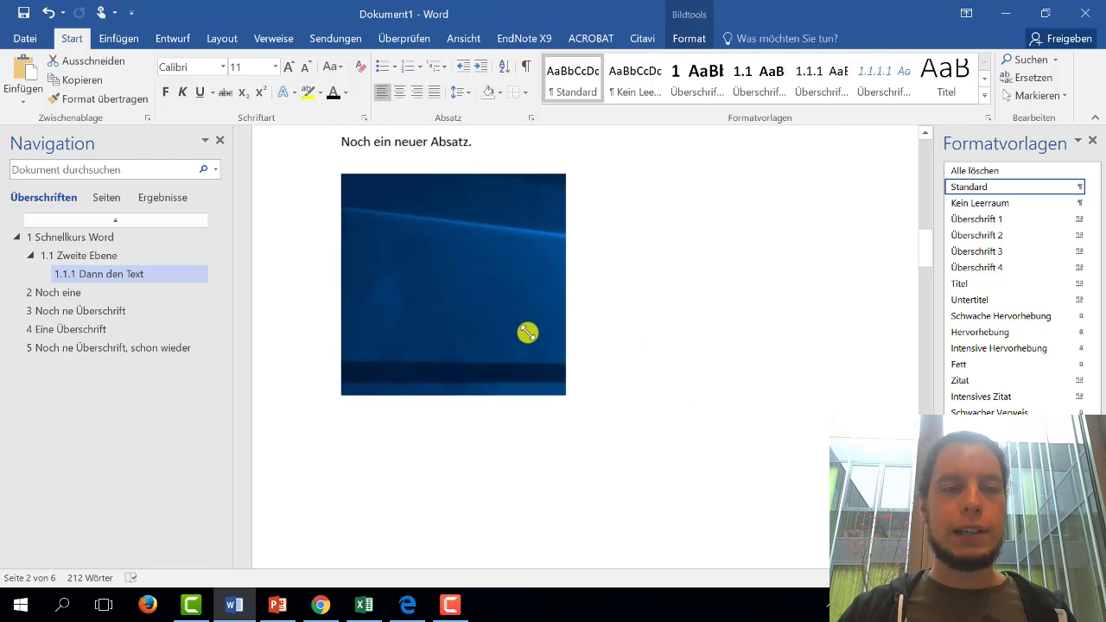
ctrl+scroll(526, 331, up, 3)
right_click(513, 295)
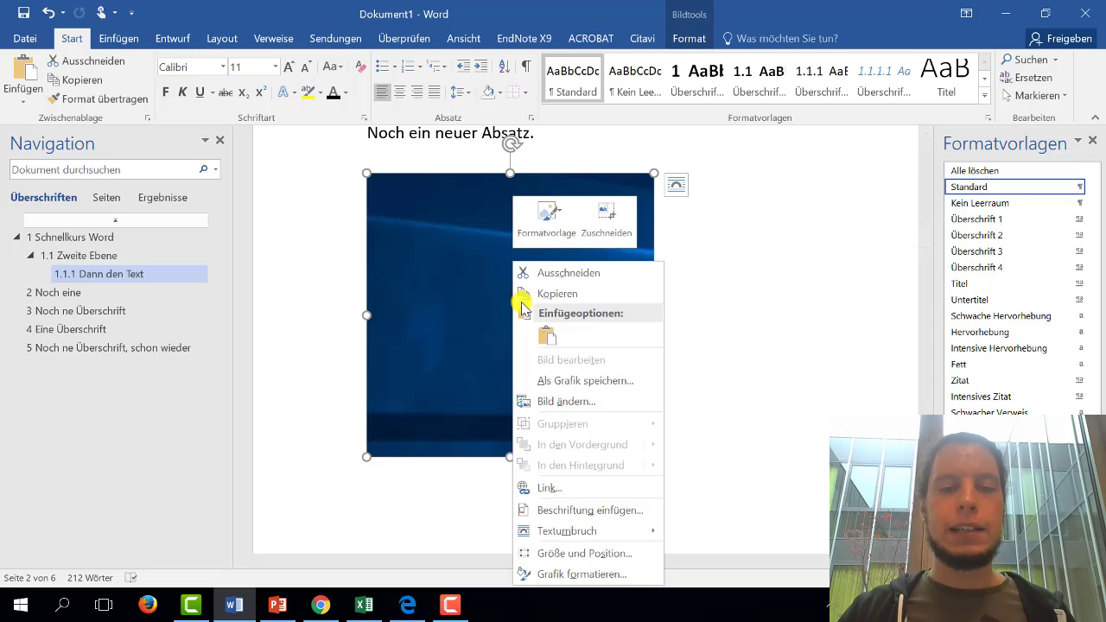
click(596, 510)
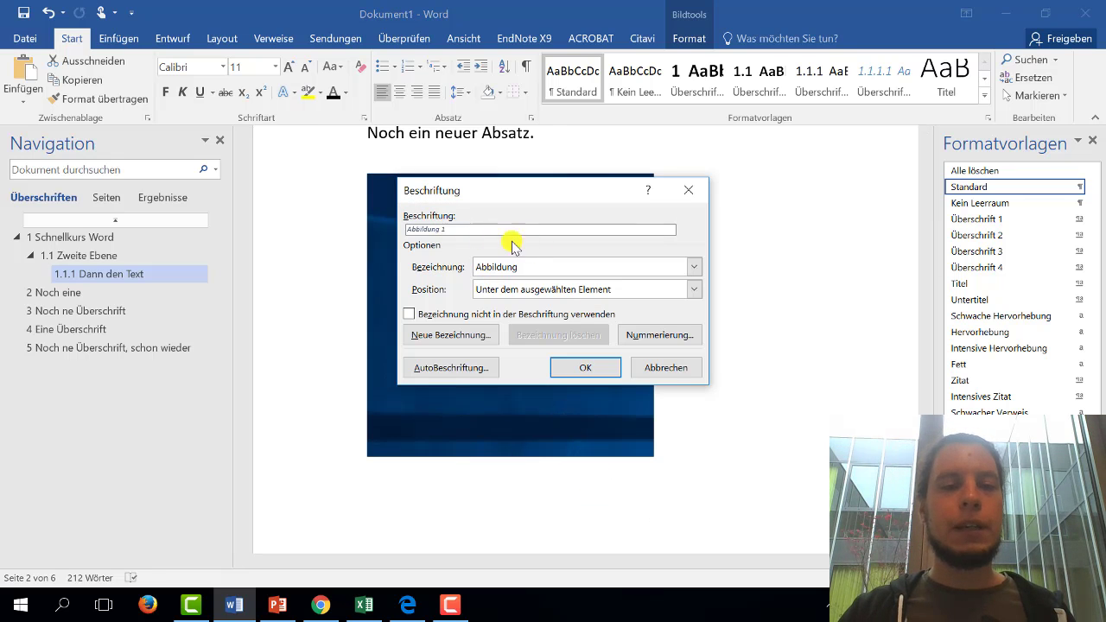
text(: Blauer Kasten)
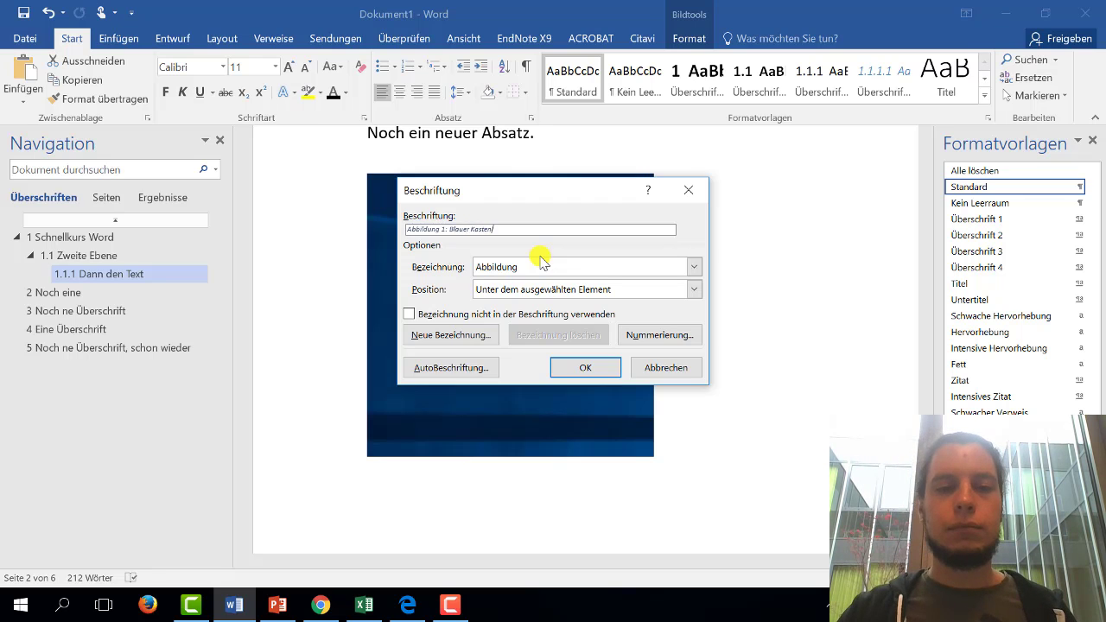
click(577, 366)
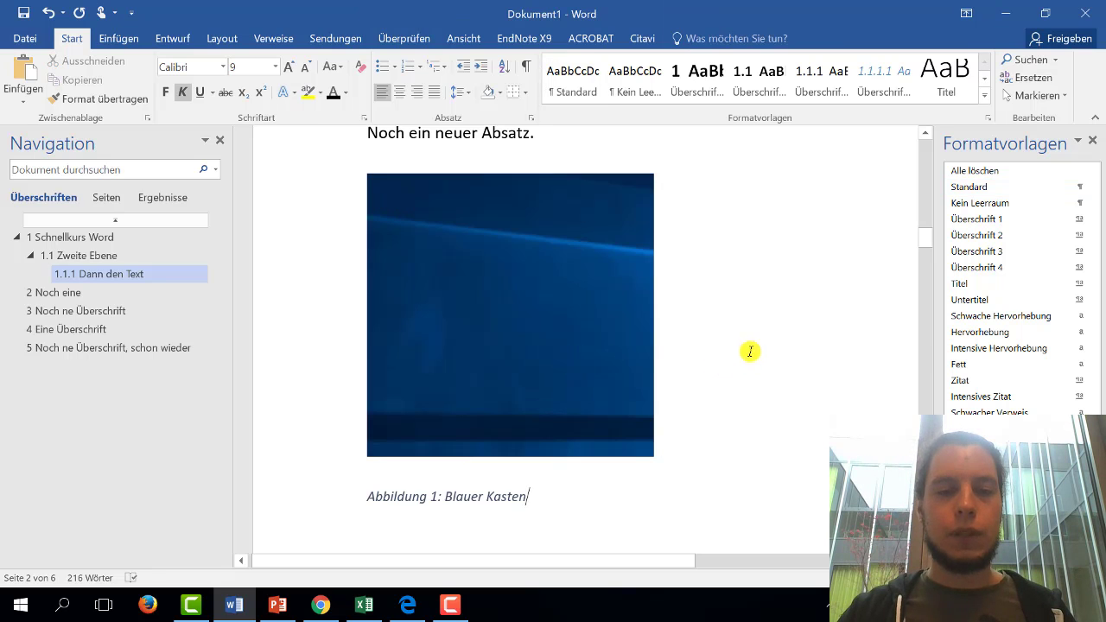
scroll(772, 346, down, 4)
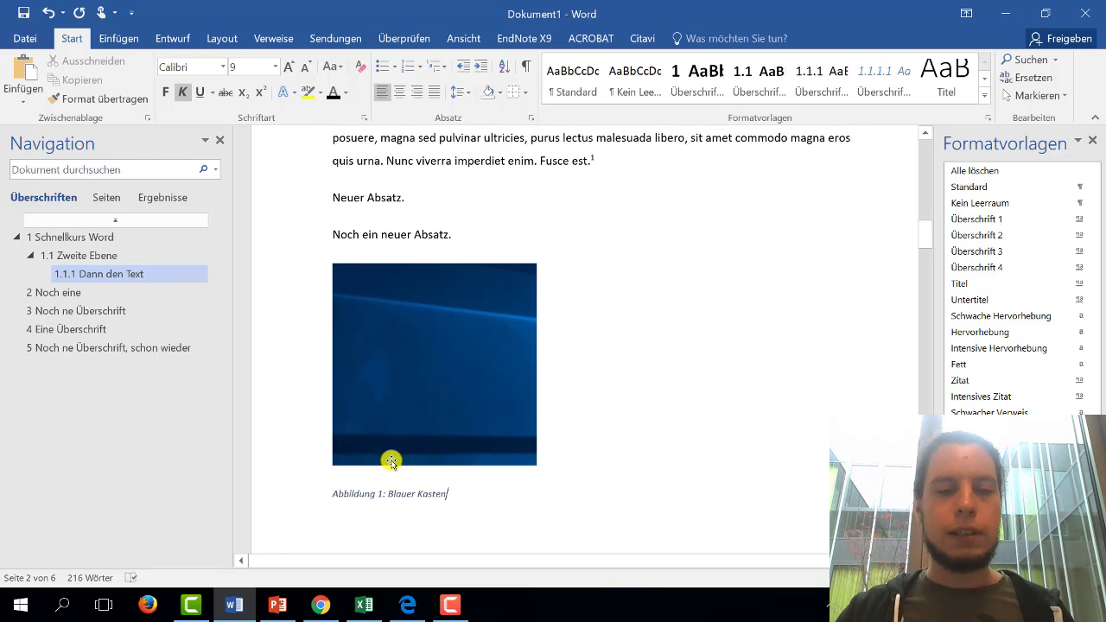
- Add an empty paragraph after the Abbildung 1 caption, then abandon inserting a picture there
click(409, 438)
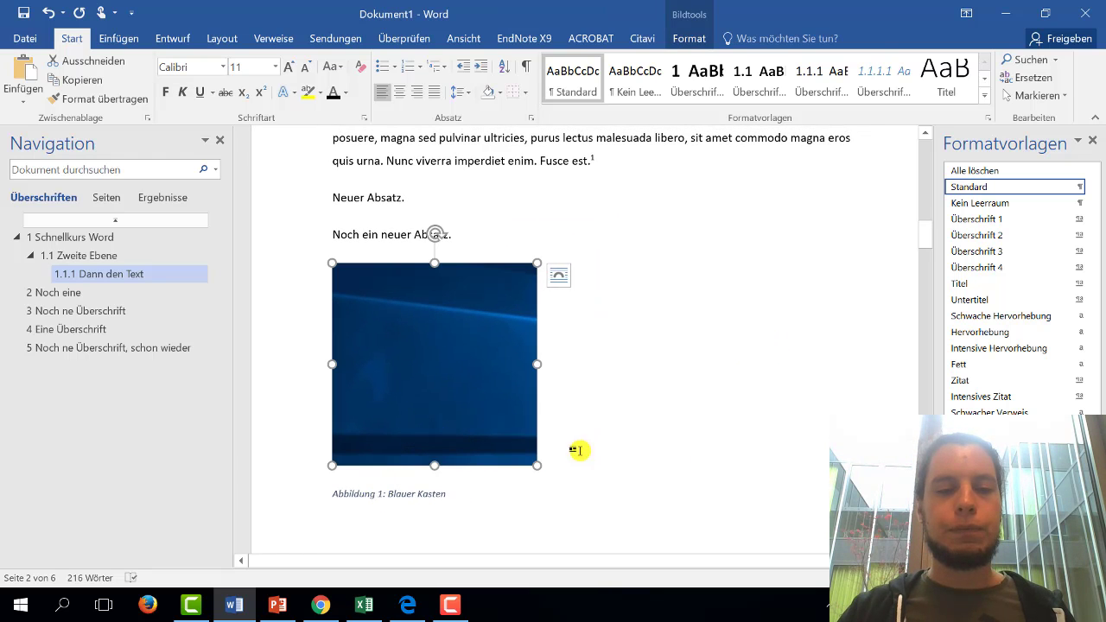
click(731, 452)
scroll(735, 453, down, 2)
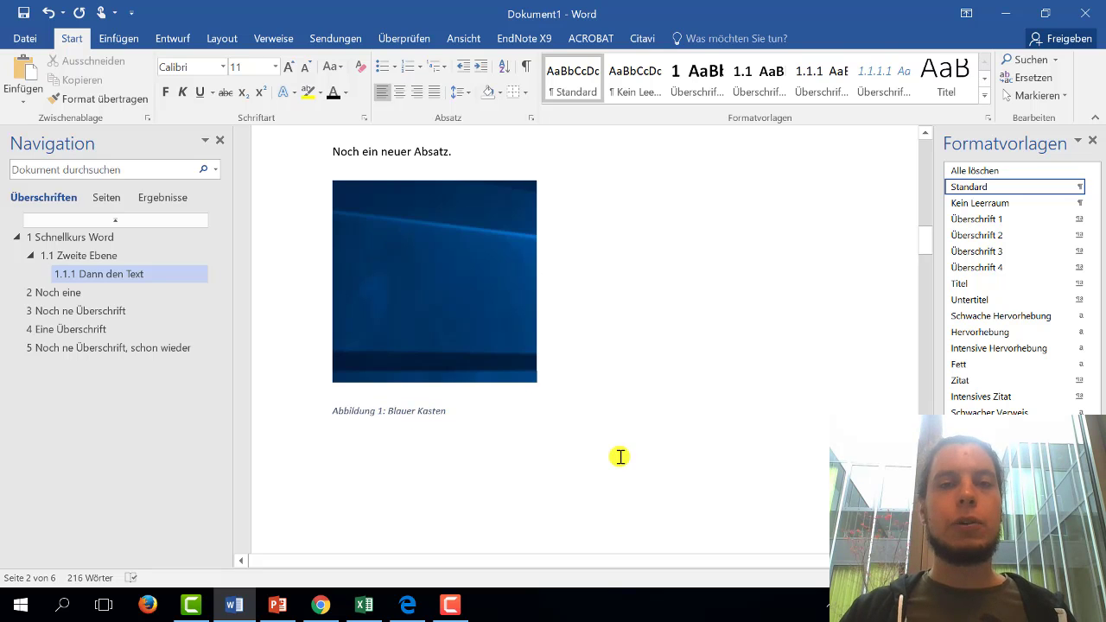
click(560, 456)
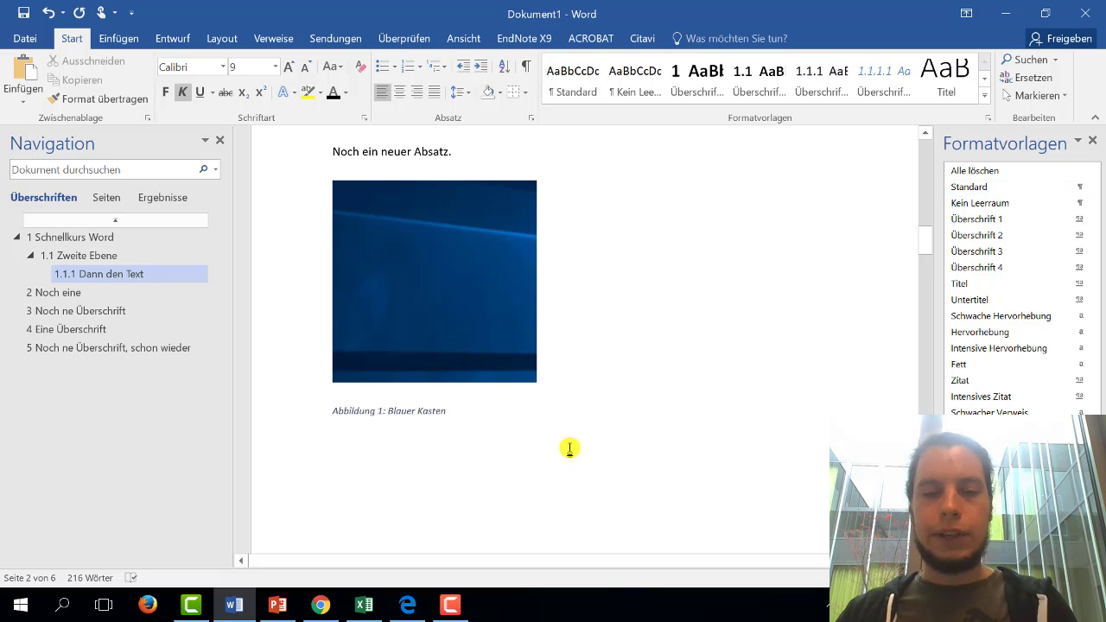
key(Return)
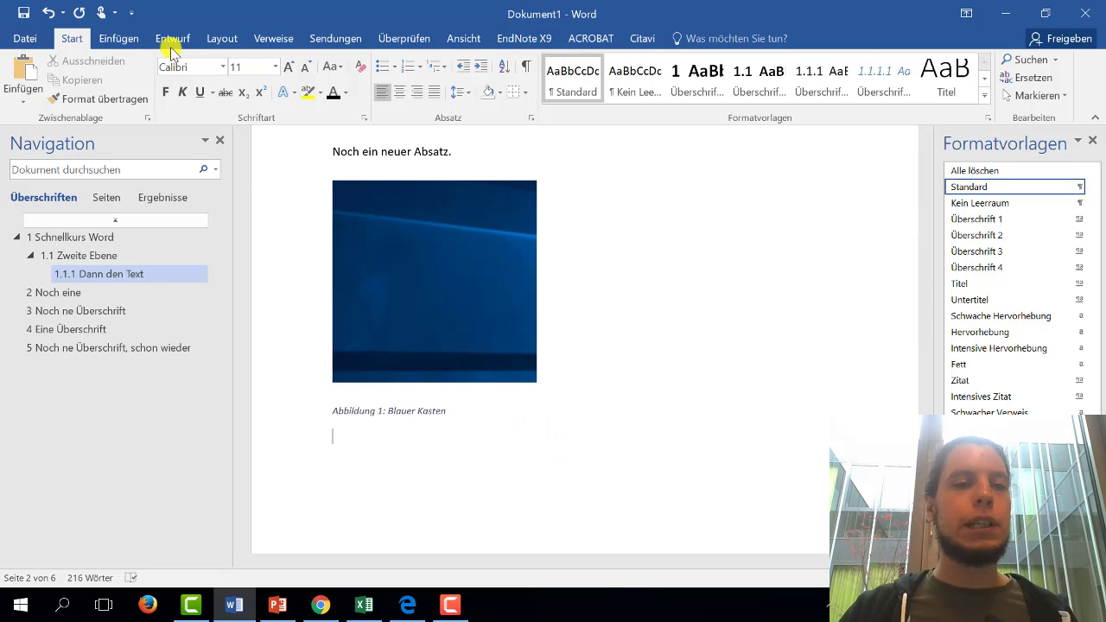
click(118, 38)
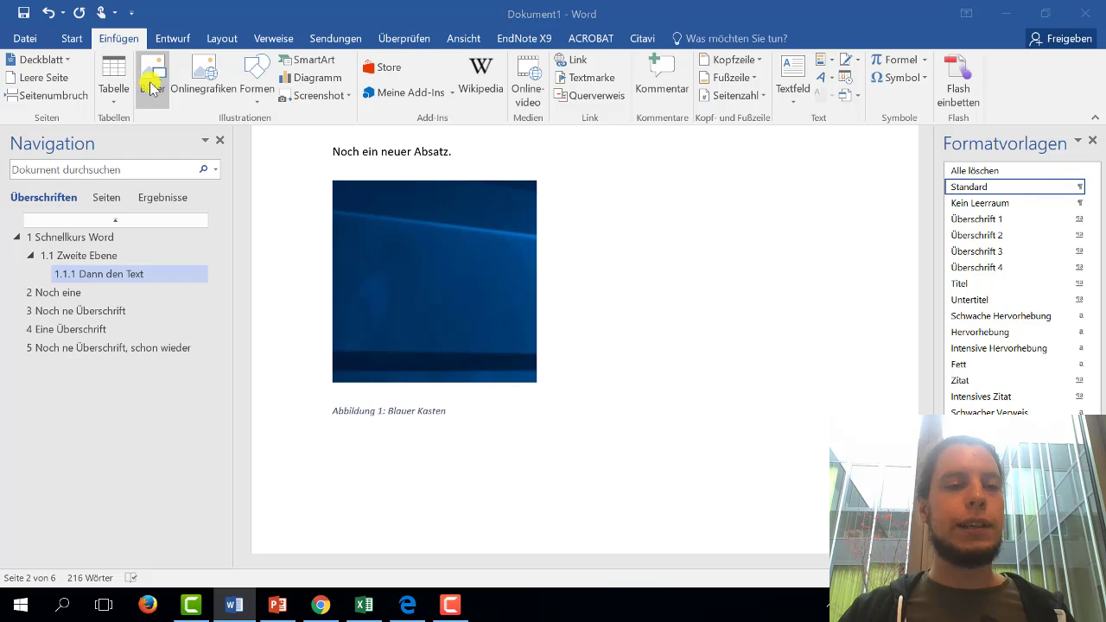
click(152, 88)
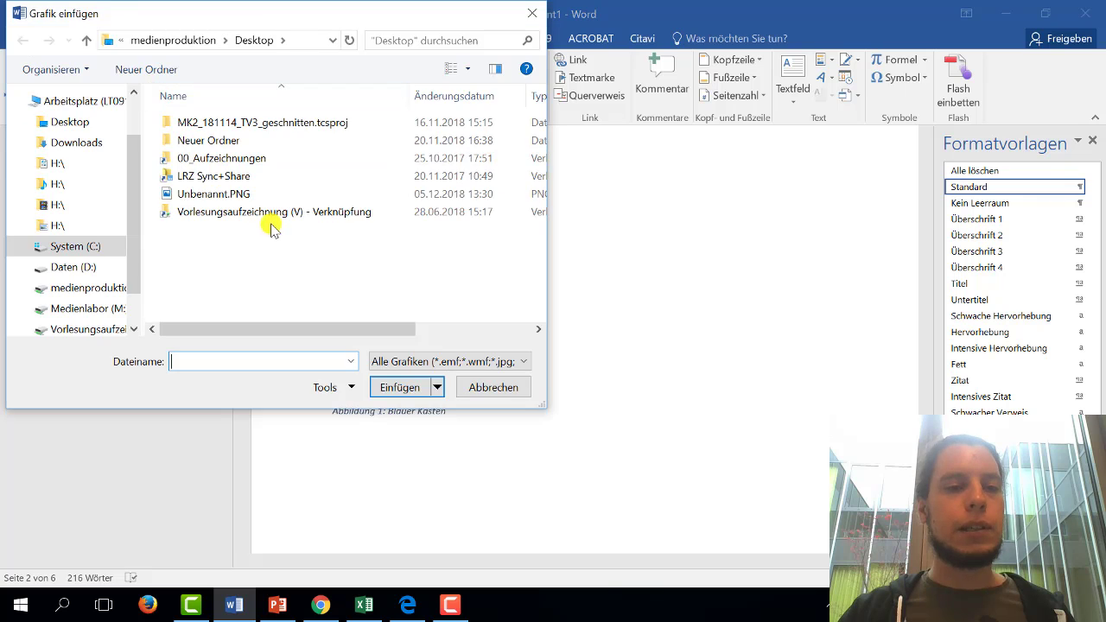
click(495, 387)
- Insert Unbenannt.PNG on a new line below heading '2 Noch eine'
scroll(505, 376, down, 5)
scroll(501, 372, down, 8)
scroll(496, 363, down, 1)
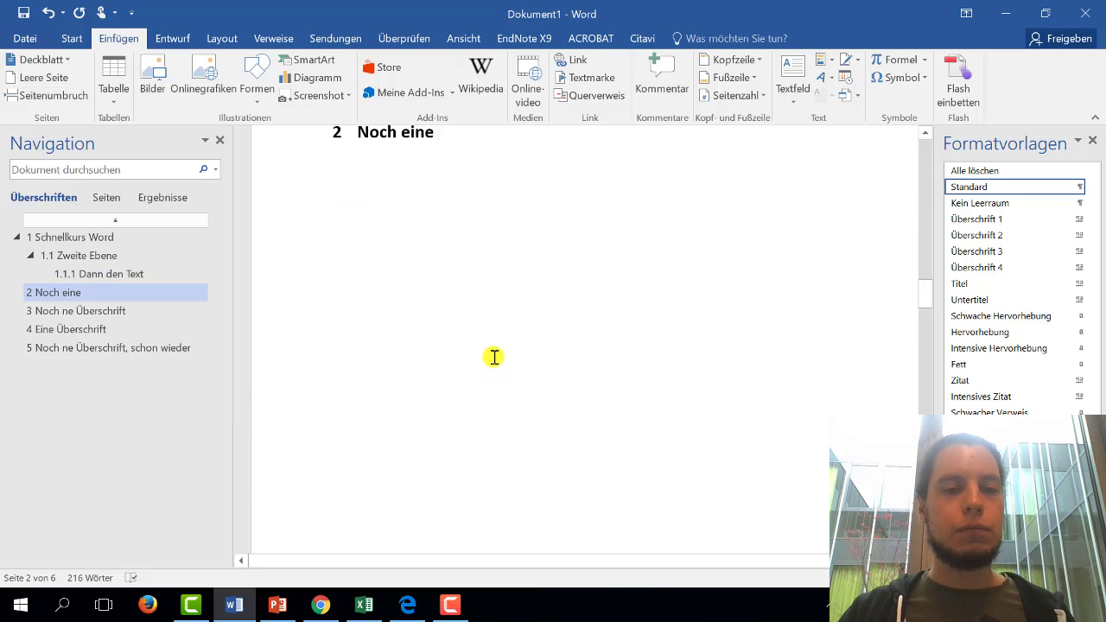
scroll(488, 350, up, 2)
click(474, 329)
key(Return)
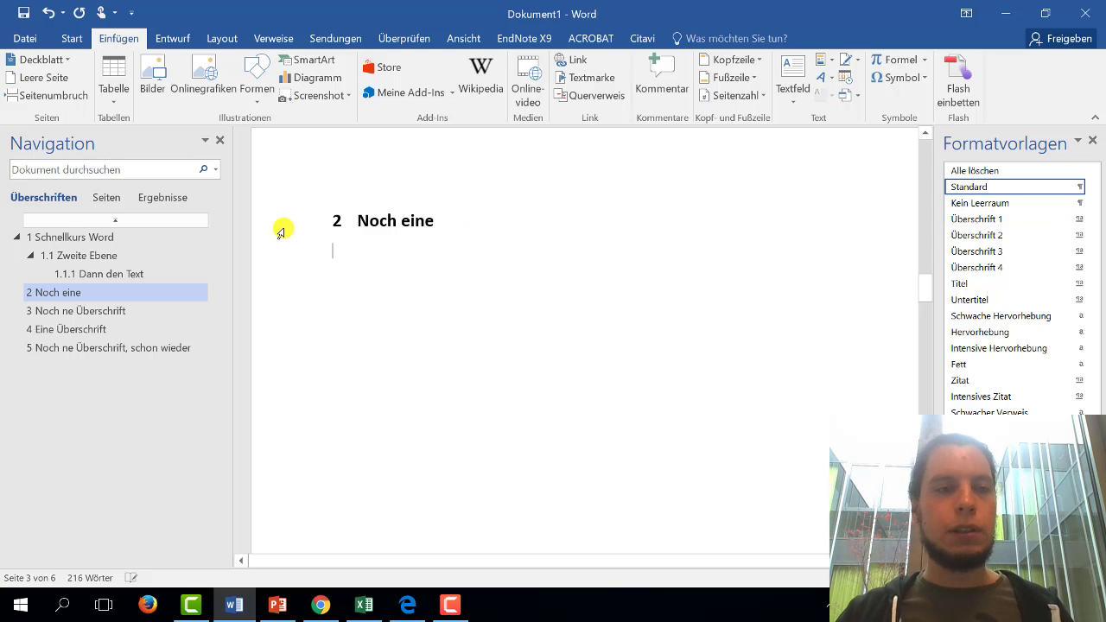
click(152, 86)
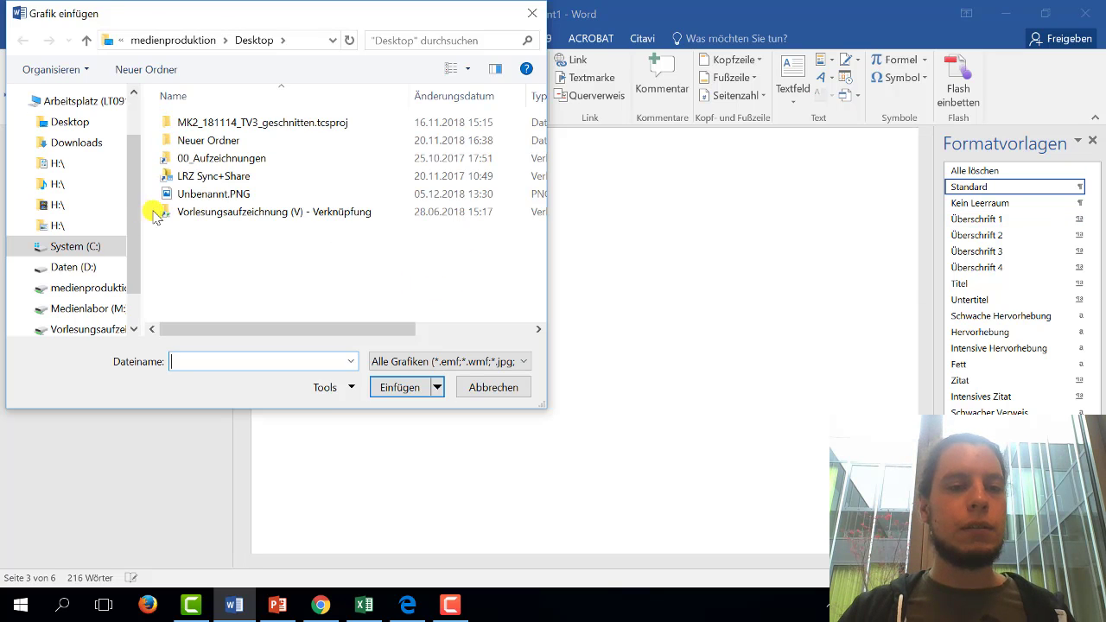
double_click(192, 193)
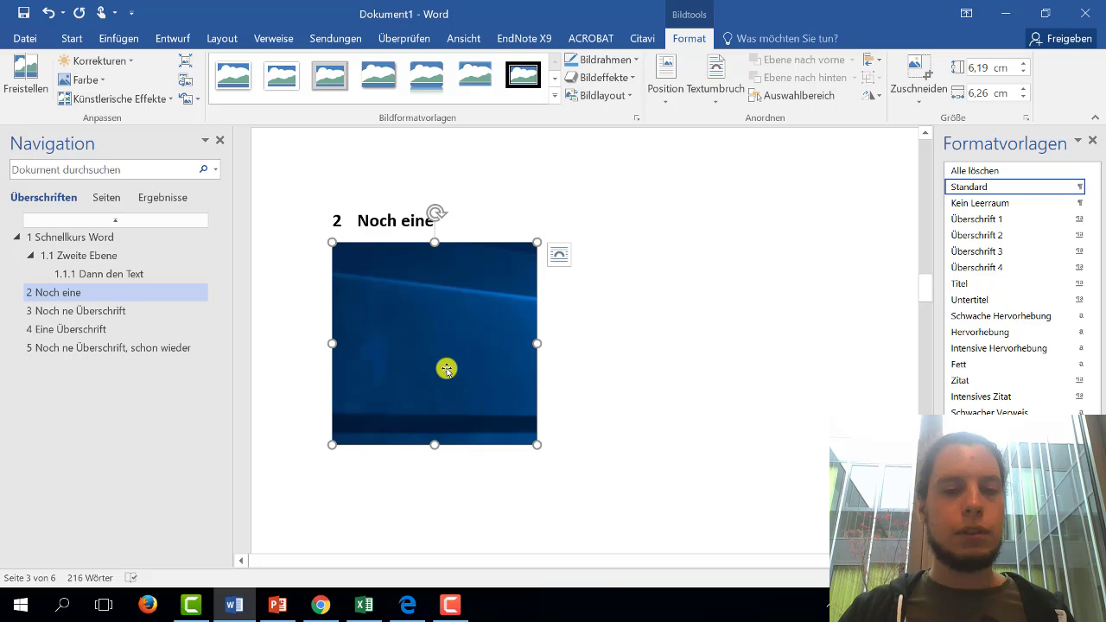
- Caption the second picture 'Abbildung 2: Anderer blauer Kasten'
right_click(446, 369)
click(481, 289)
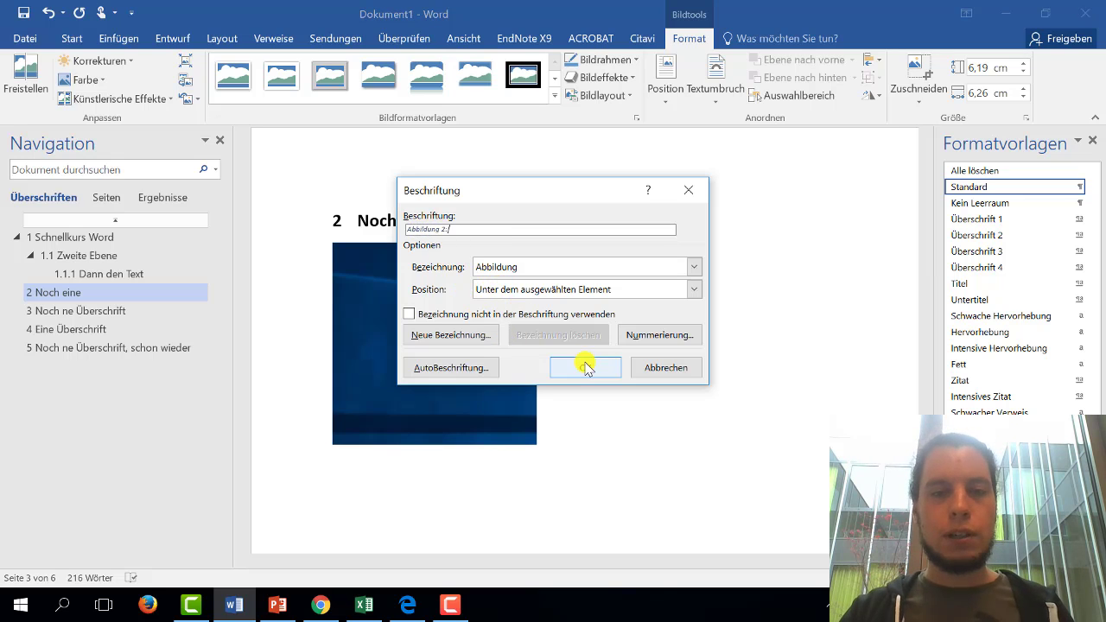
text(derer bl)
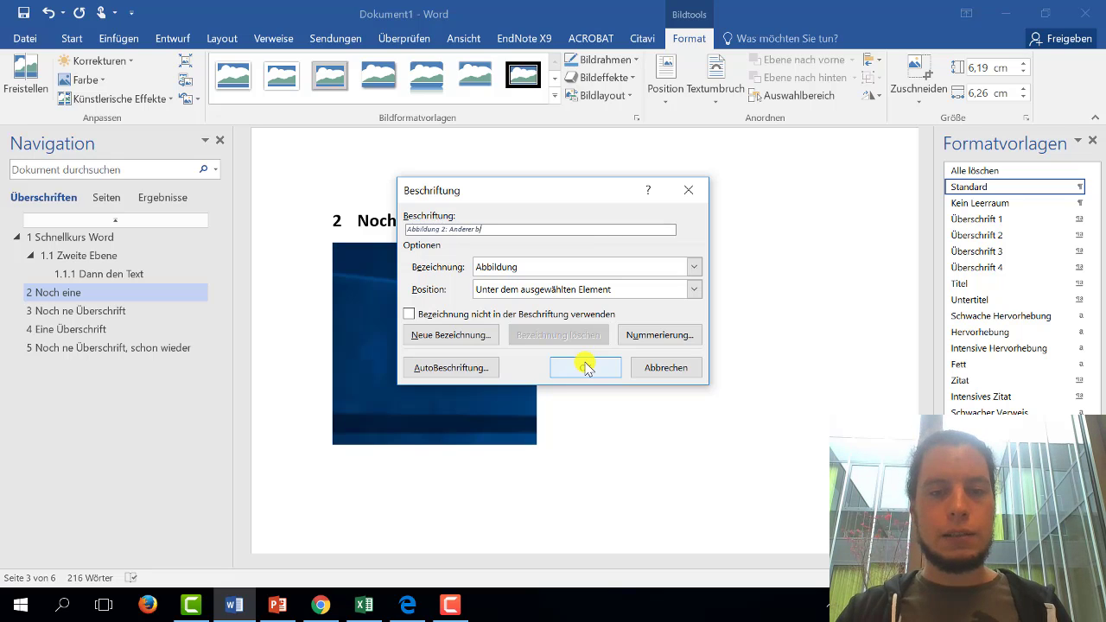
text(auer Kasten)
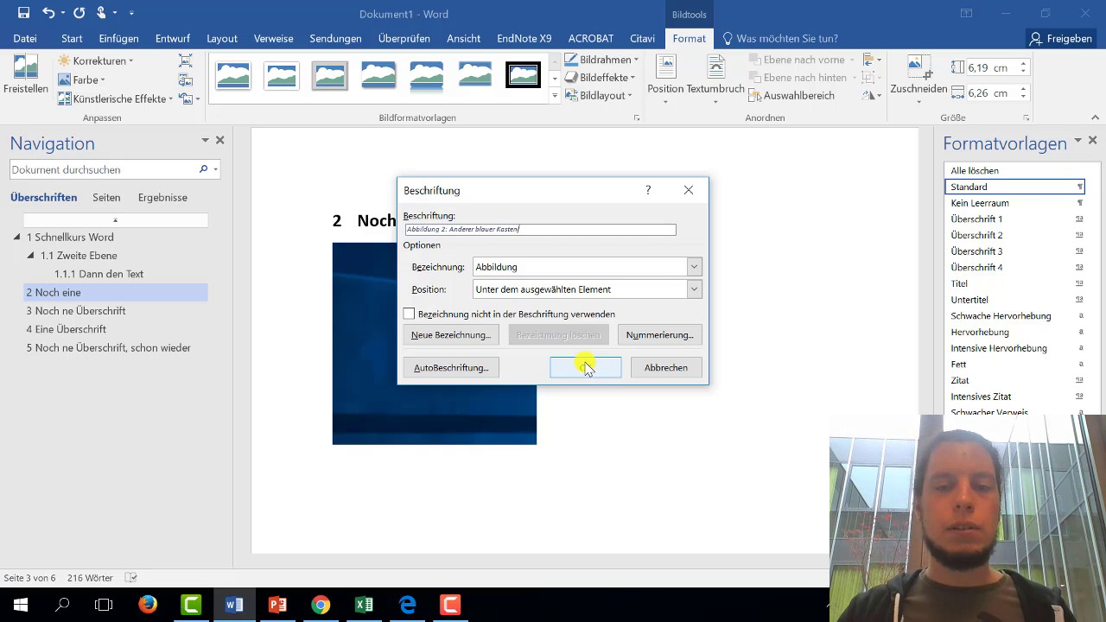
click(588, 368)
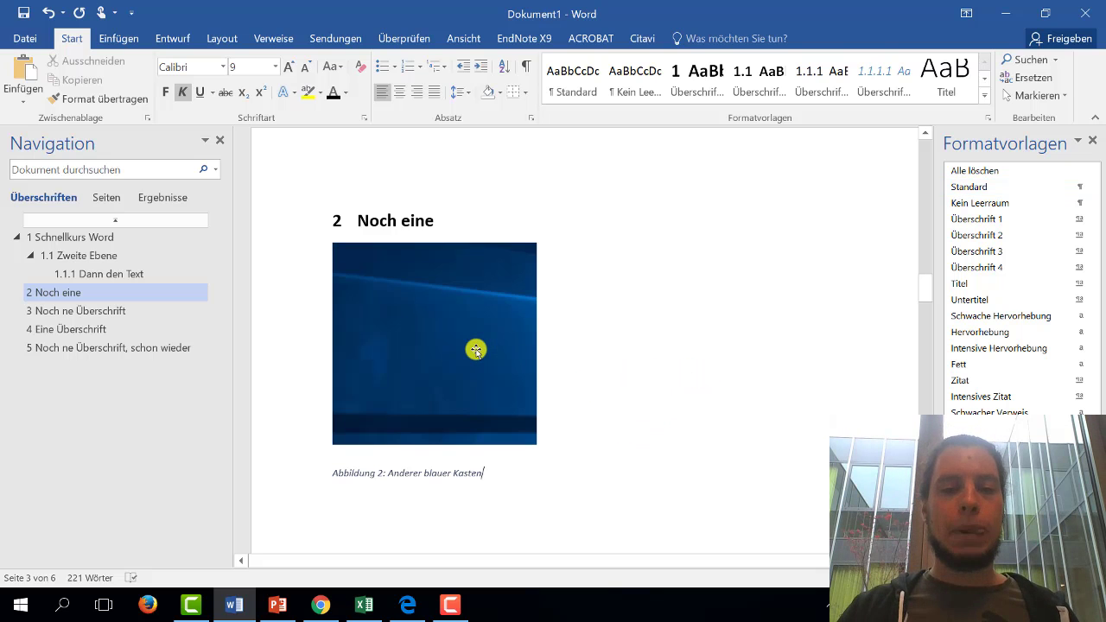
- Insert an empty table of 5 columns and 4 rows below the figure caption
scroll(642, 377, down, 1)
scroll(641, 377, down, 4)
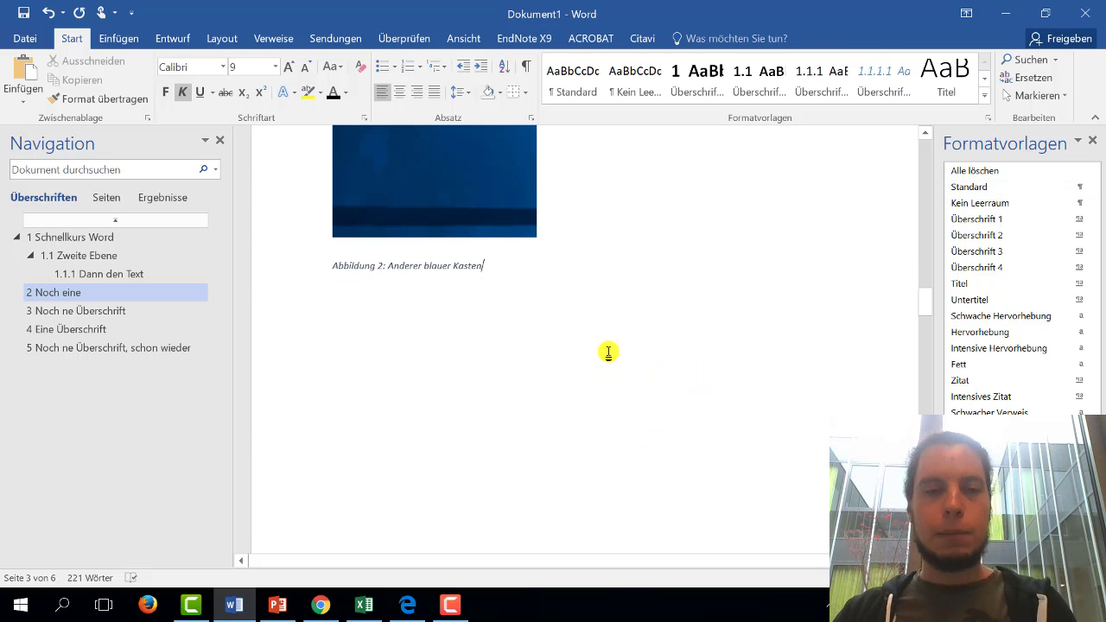
key(Return)
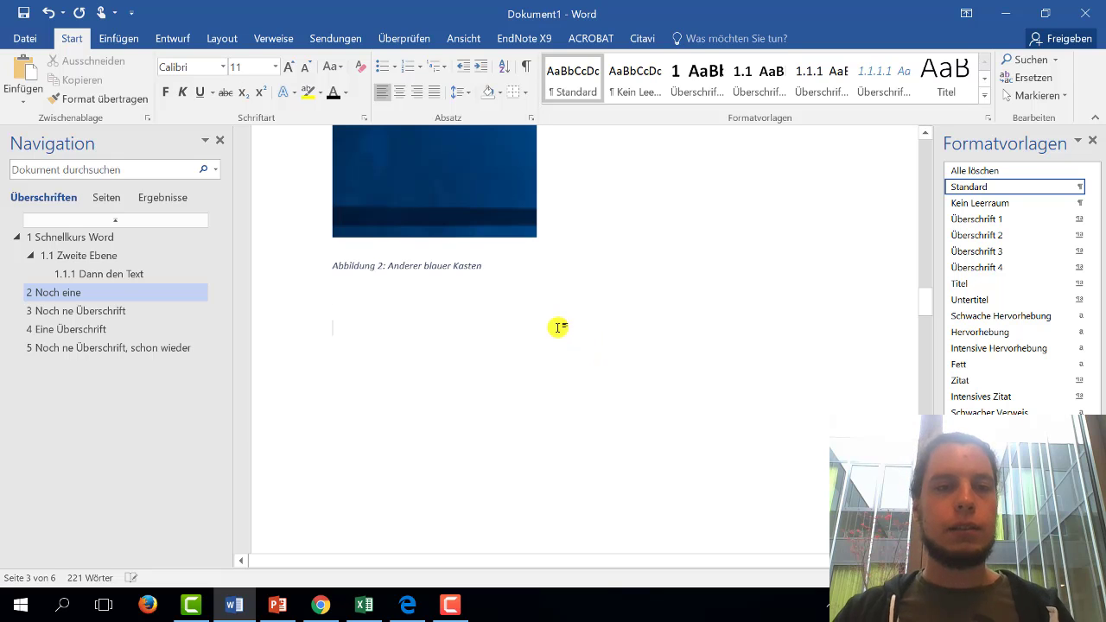
click(115, 39)
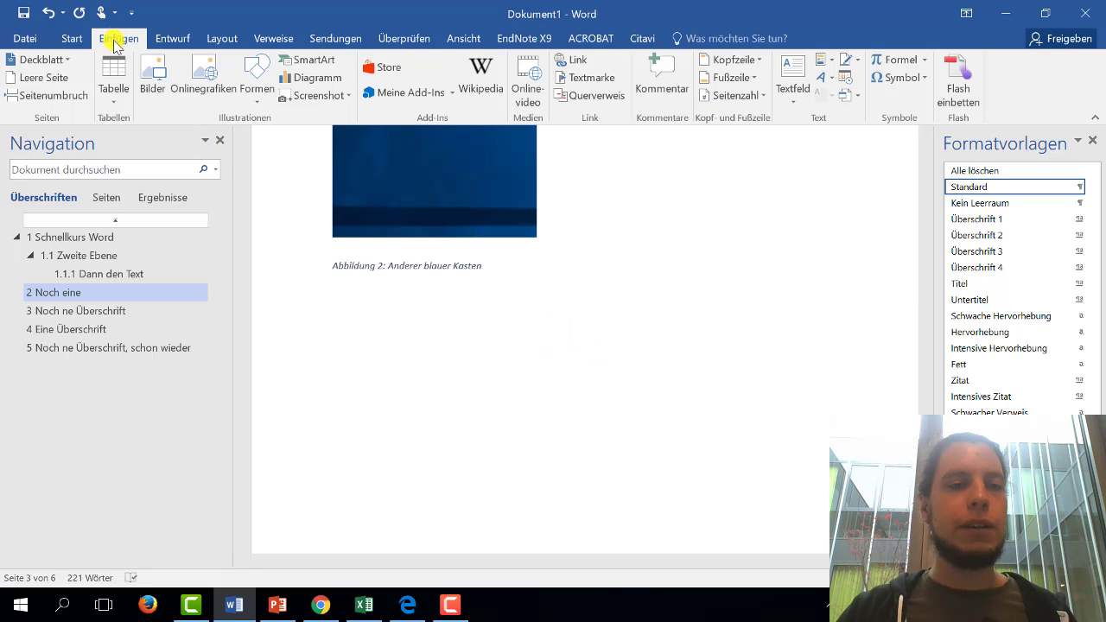
click(113, 78)
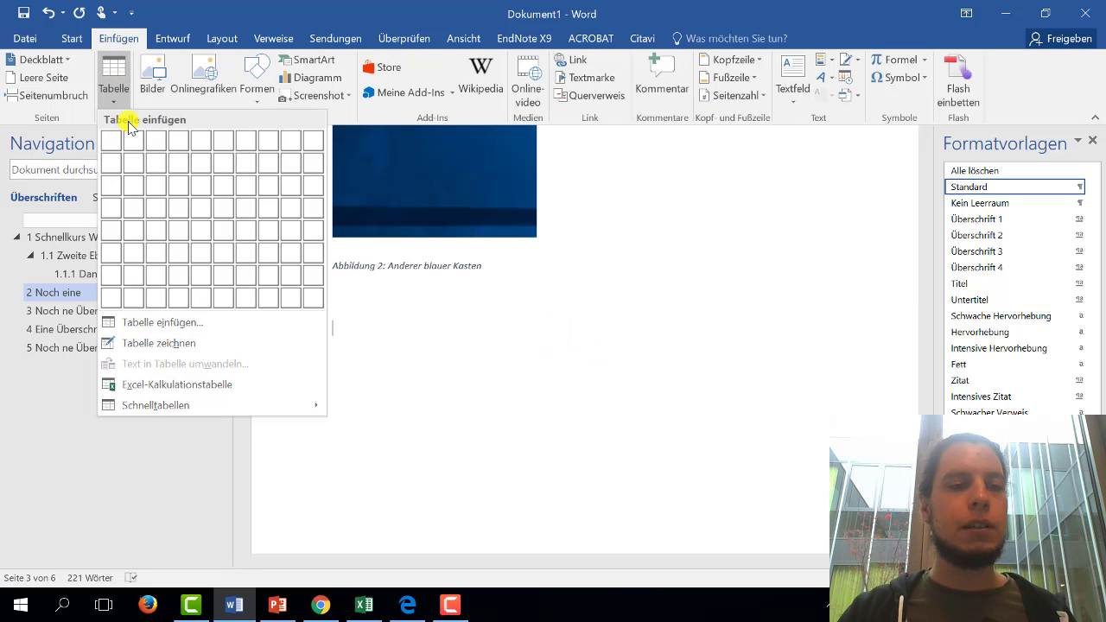
click(192, 210)
- Caption the table 'Tabelle 1: Leere Tabelle' using the Tabelle label
scroll(550, 389, down, 1)
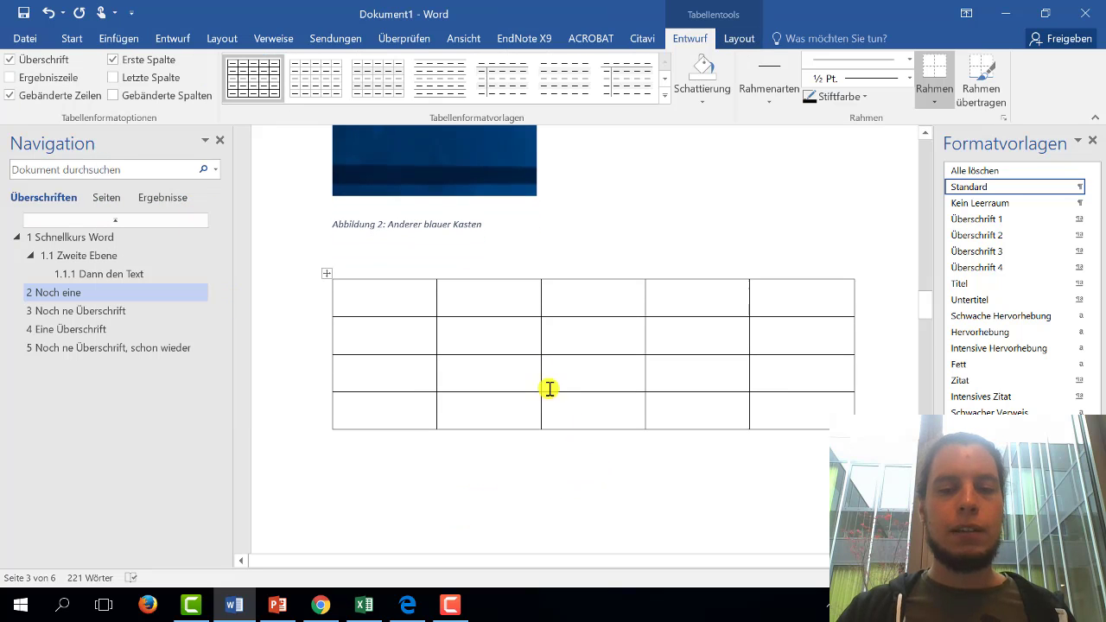
right_click(327, 274)
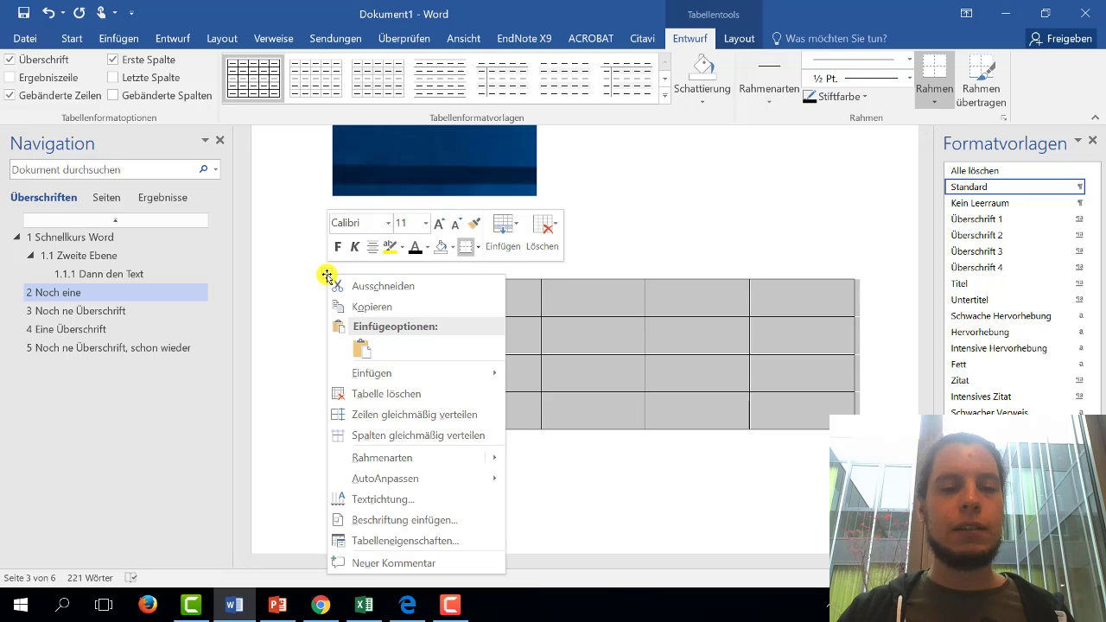
click(424, 519)
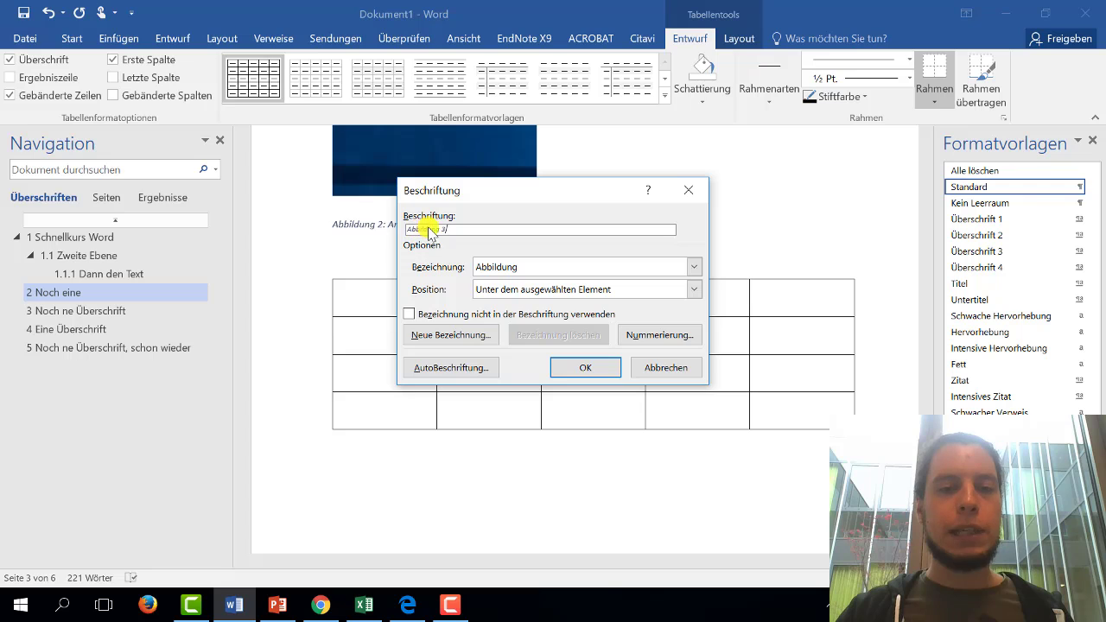
click(509, 268)
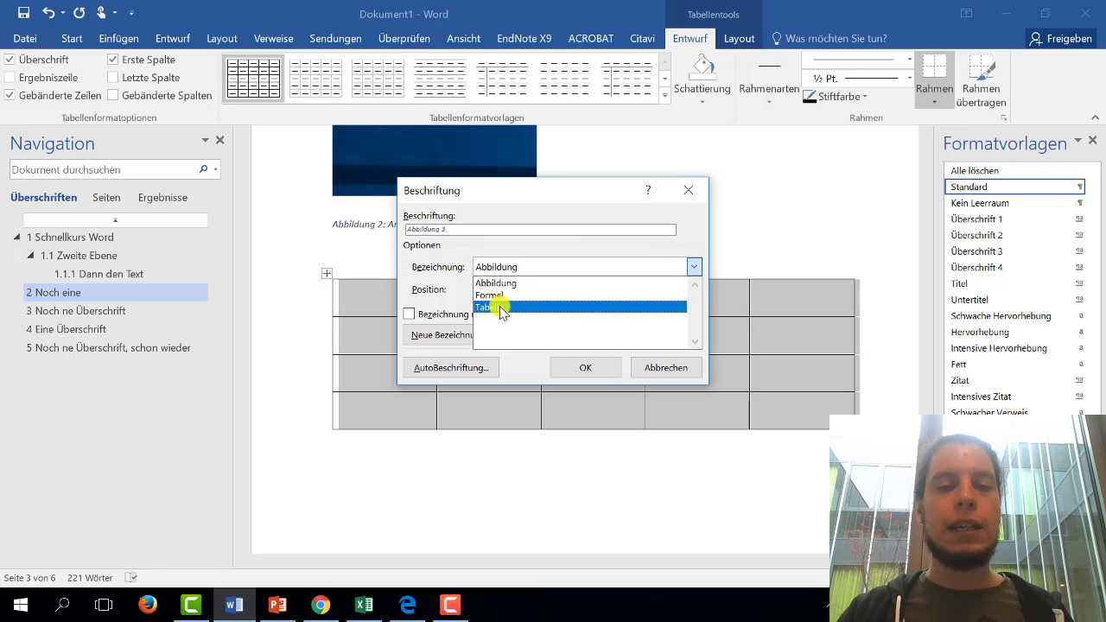
click(500, 307)
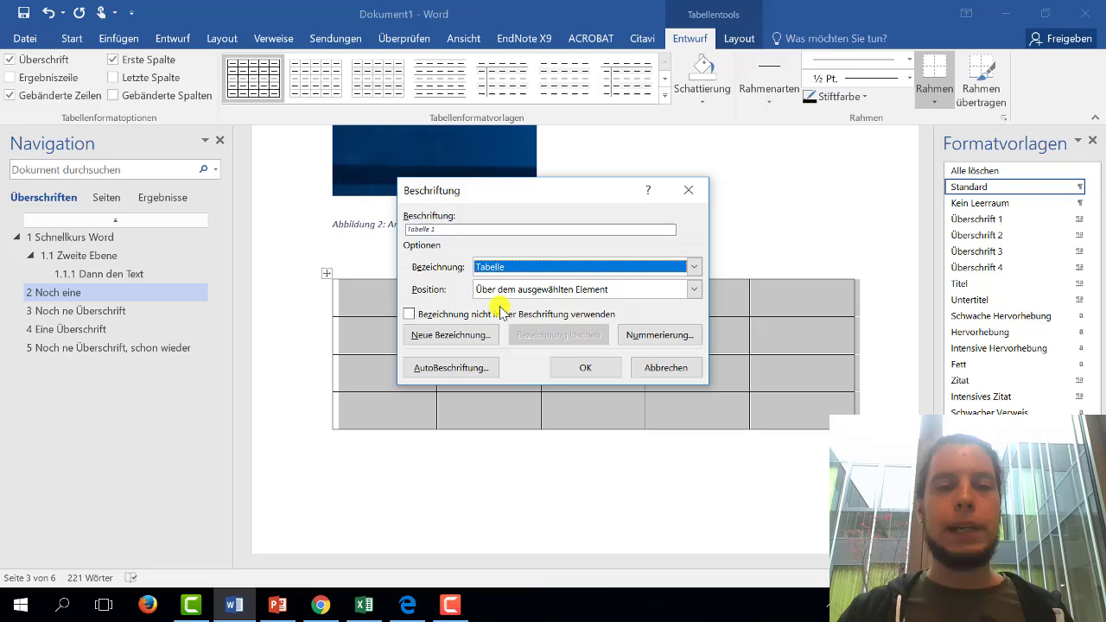
click(450, 228)
text(: Leere Tabelle)
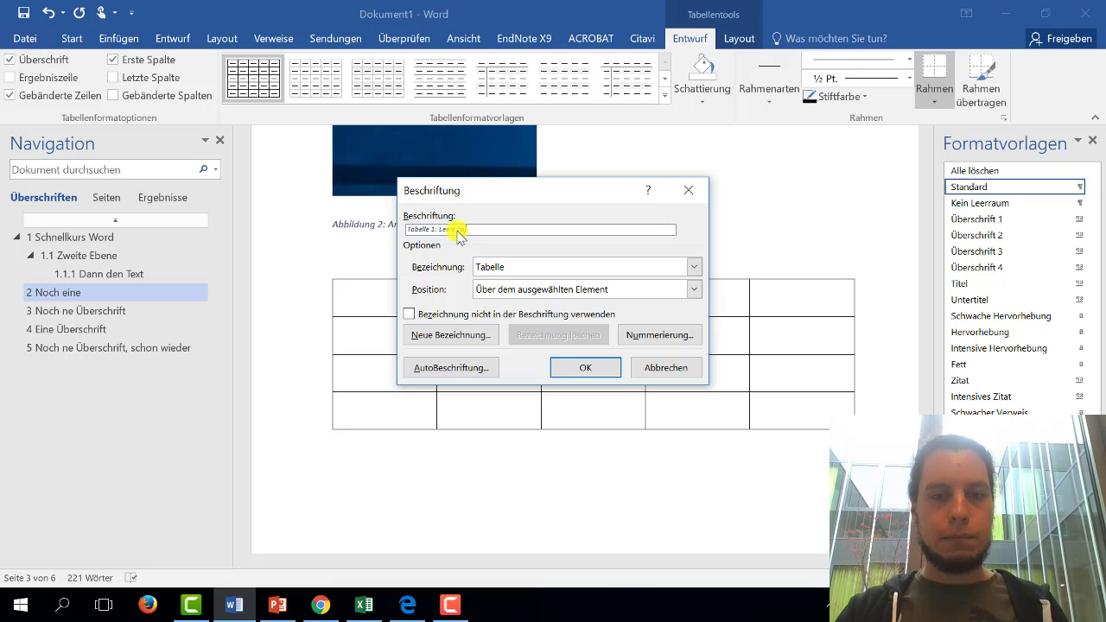
click(563, 365)
click(571, 259)
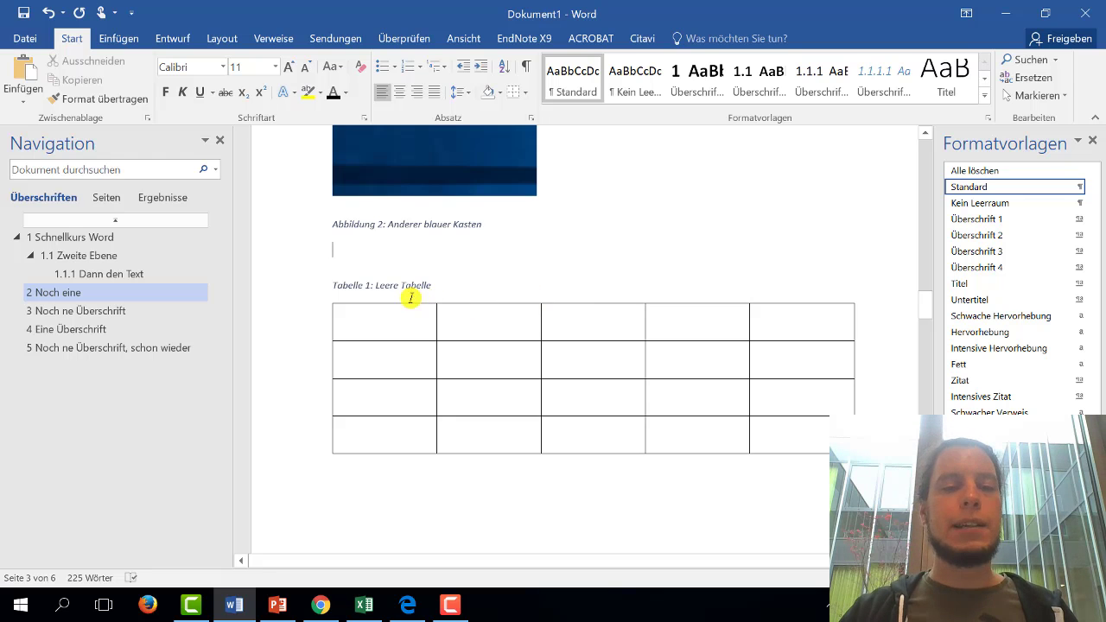
- Select the Abbildung 2 caption and set its font colour to Automatisch
drag(320, 286, 518, 296)
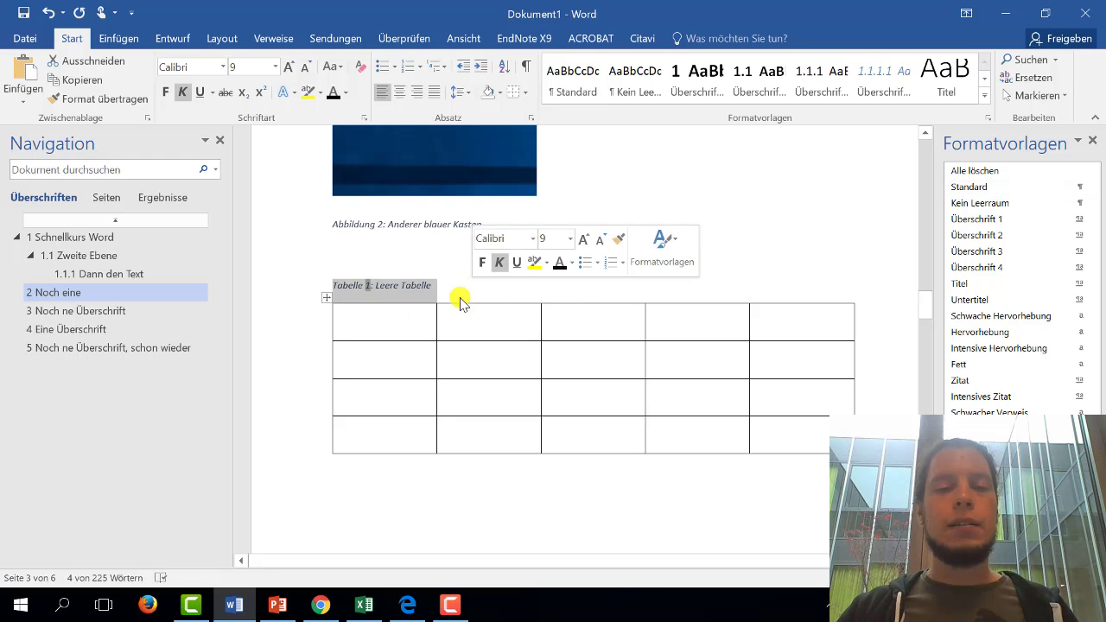
click(435, 254)
scroll(637, 291, up, 3)
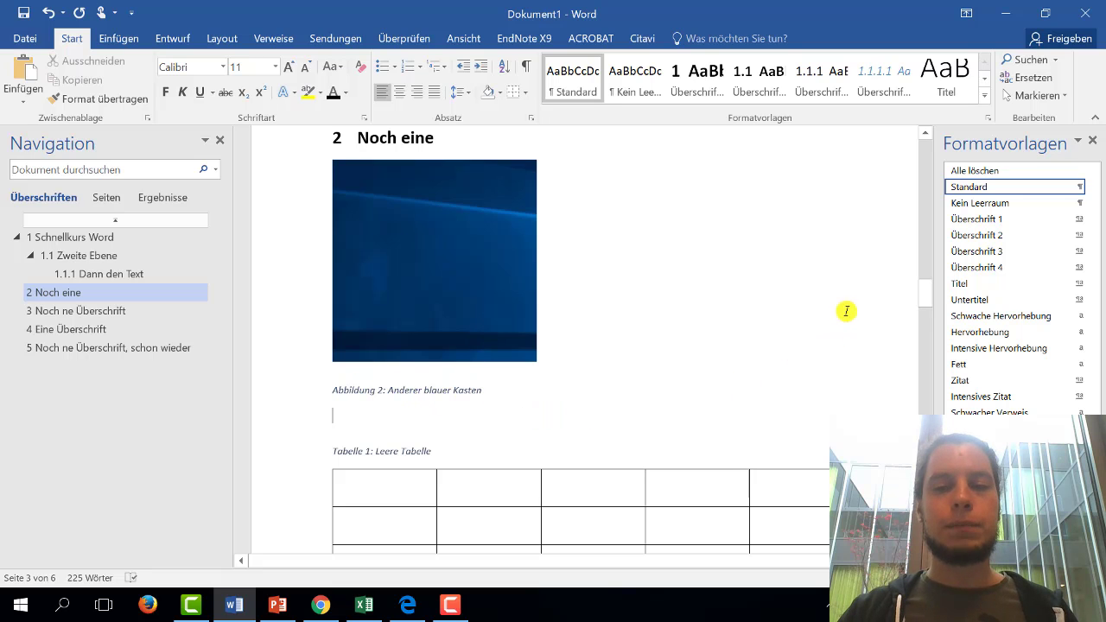
click(406, 452)
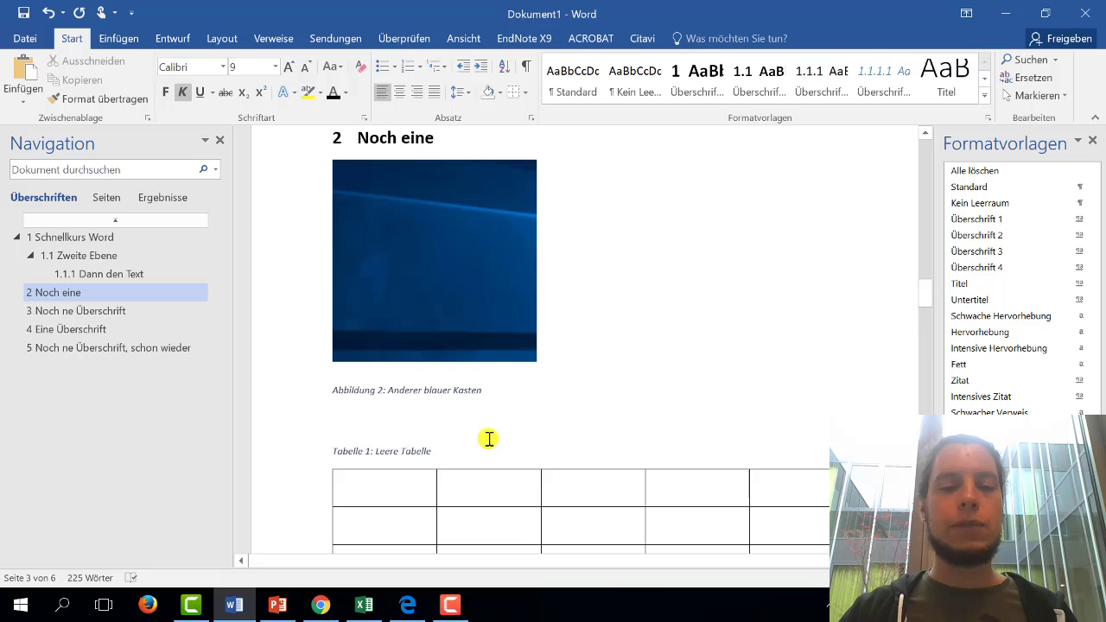
click(425, 390)
click(400, 451)
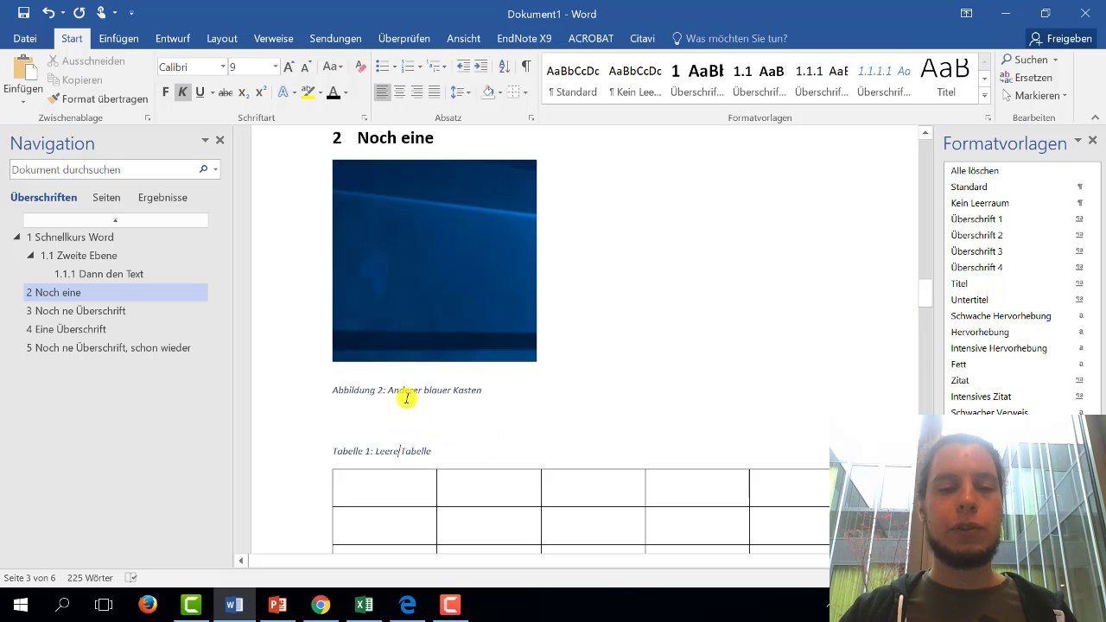
mouse_move(977, 466)
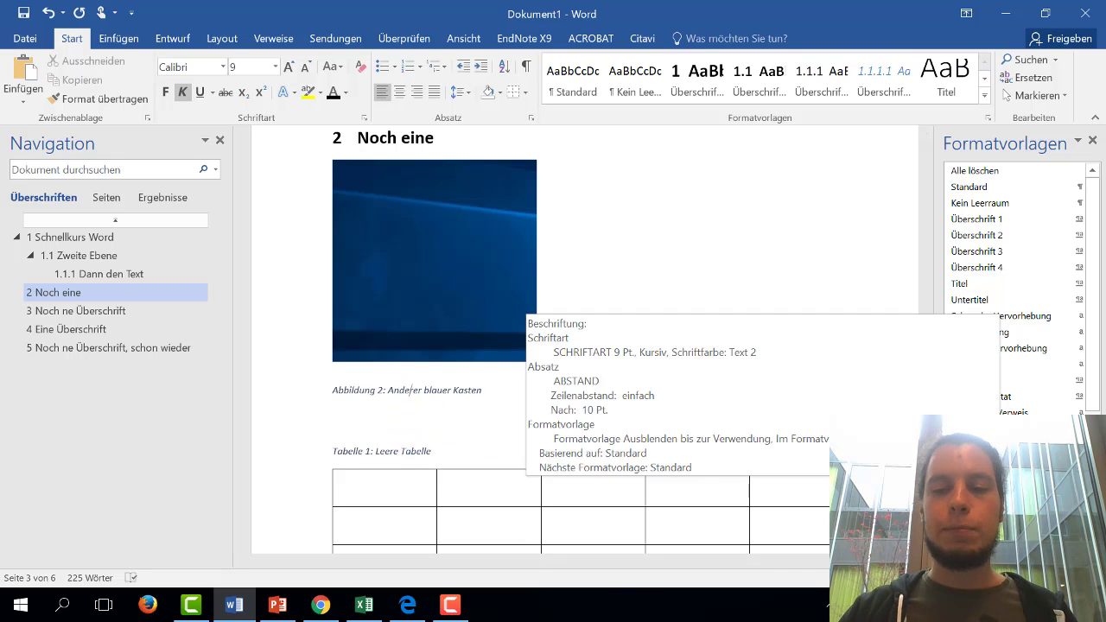
scroll(553, 375, down, 1)
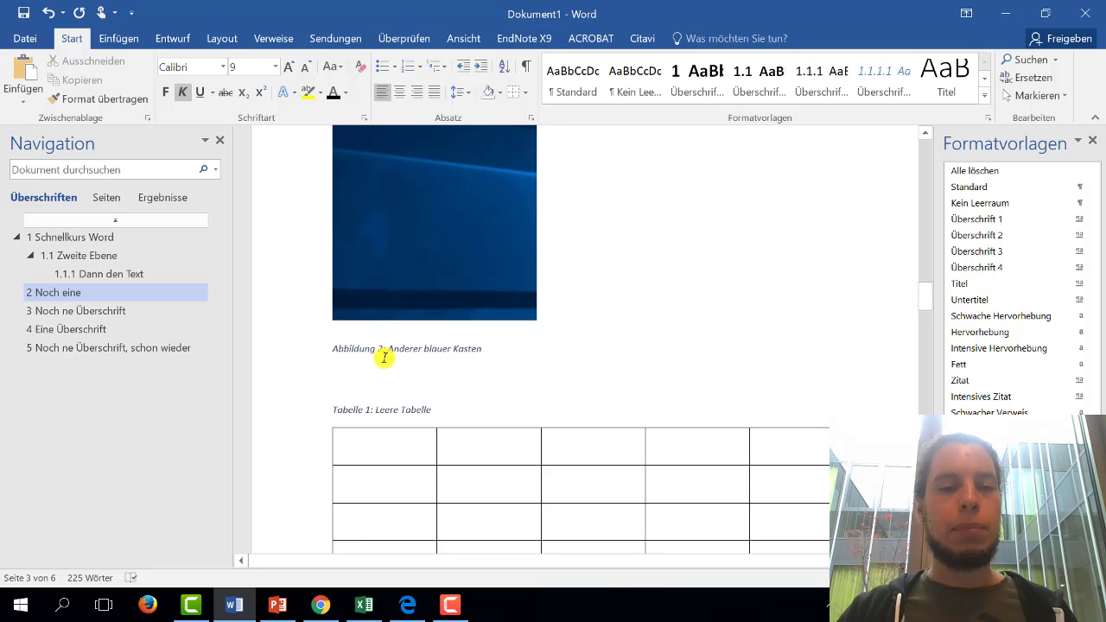
click(309, 356)
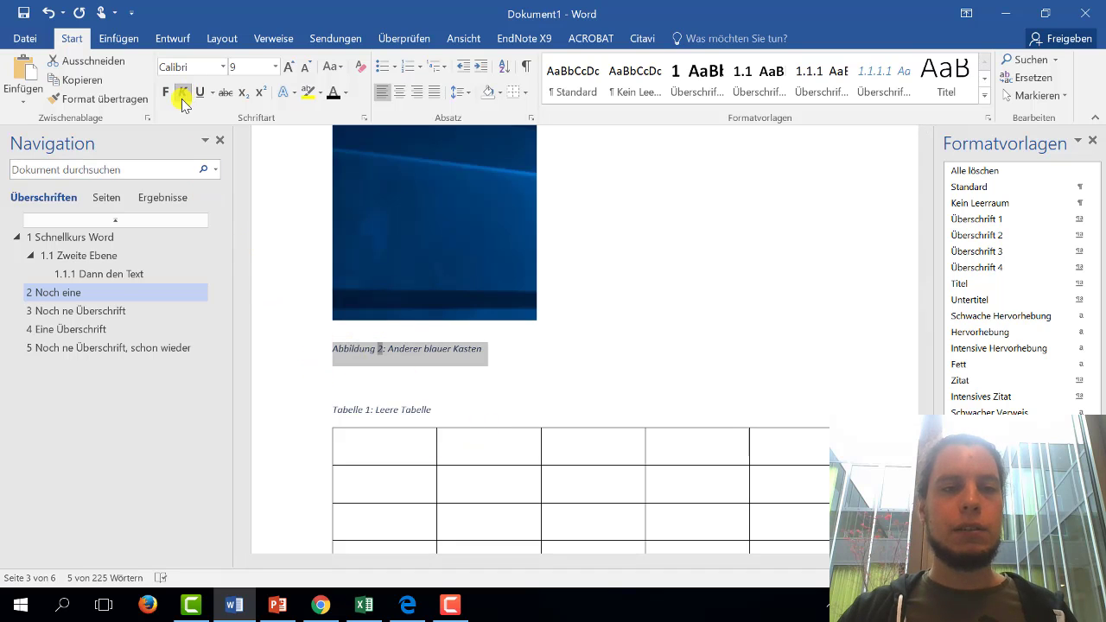
click(344, 93)
click(352, 113)
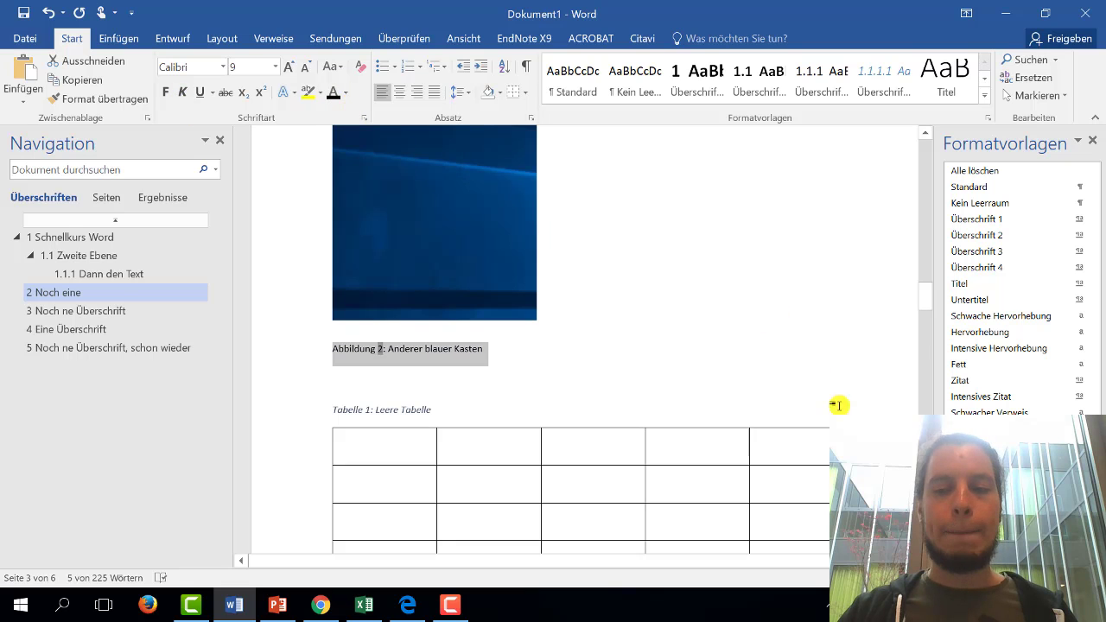
- Update the Beschriftung style to match the selected caption's formatting
right_click(1071, 350)
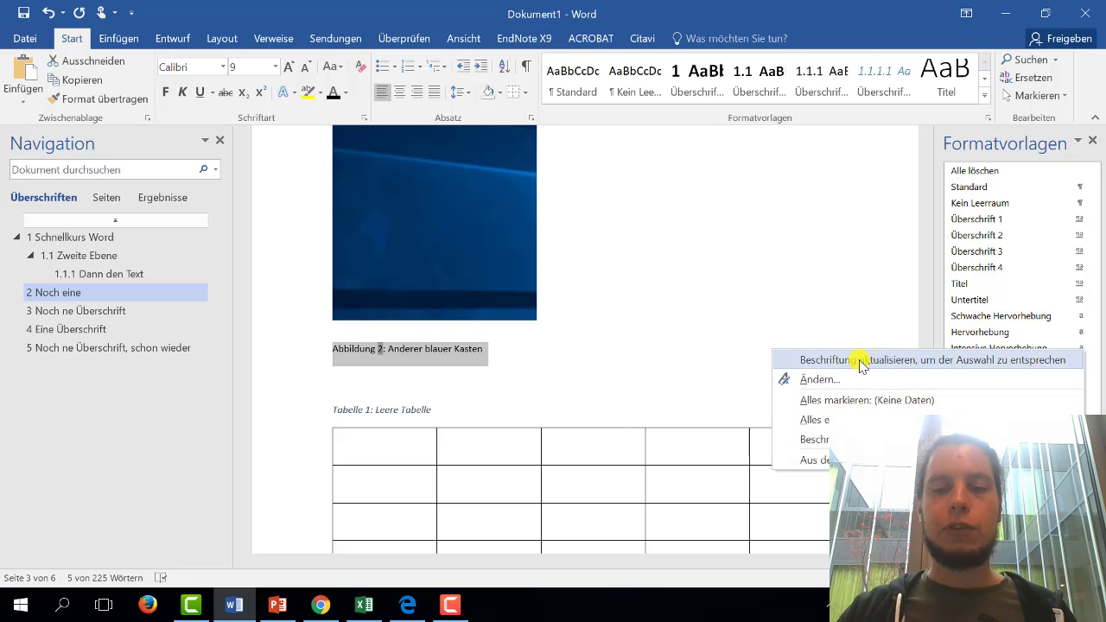
click(918, 361)
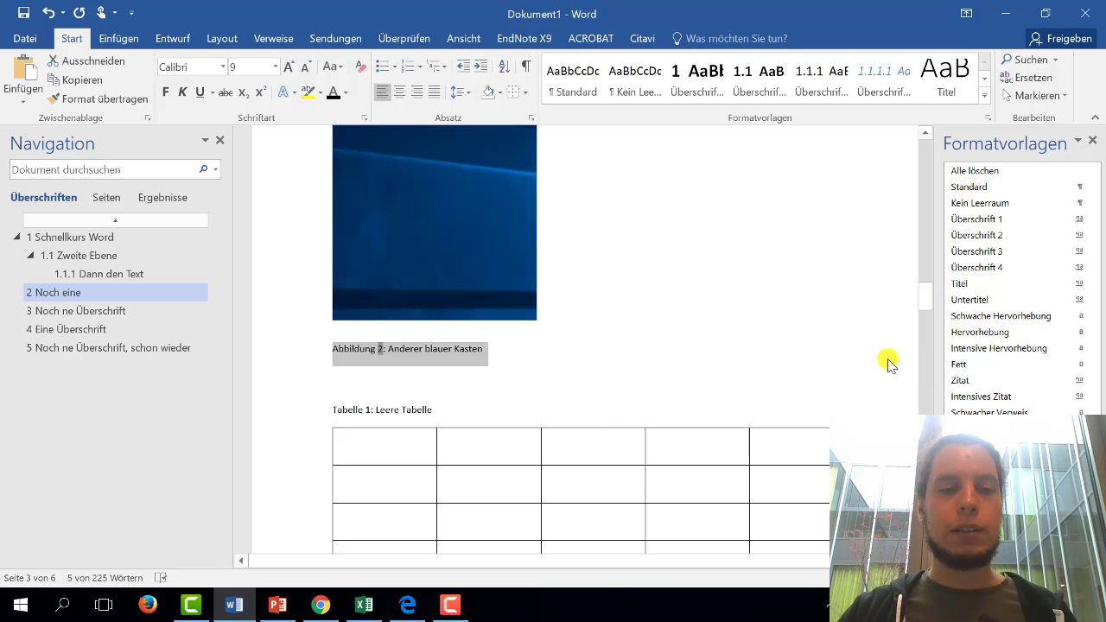
click(654, 349)
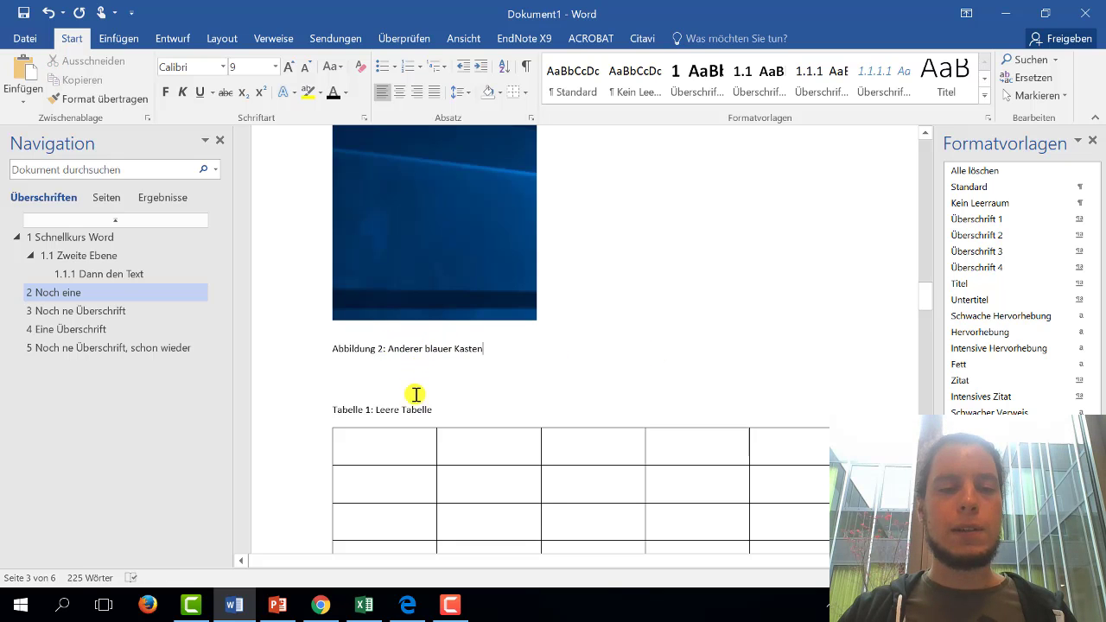
drag(922, 312, 921, 246)
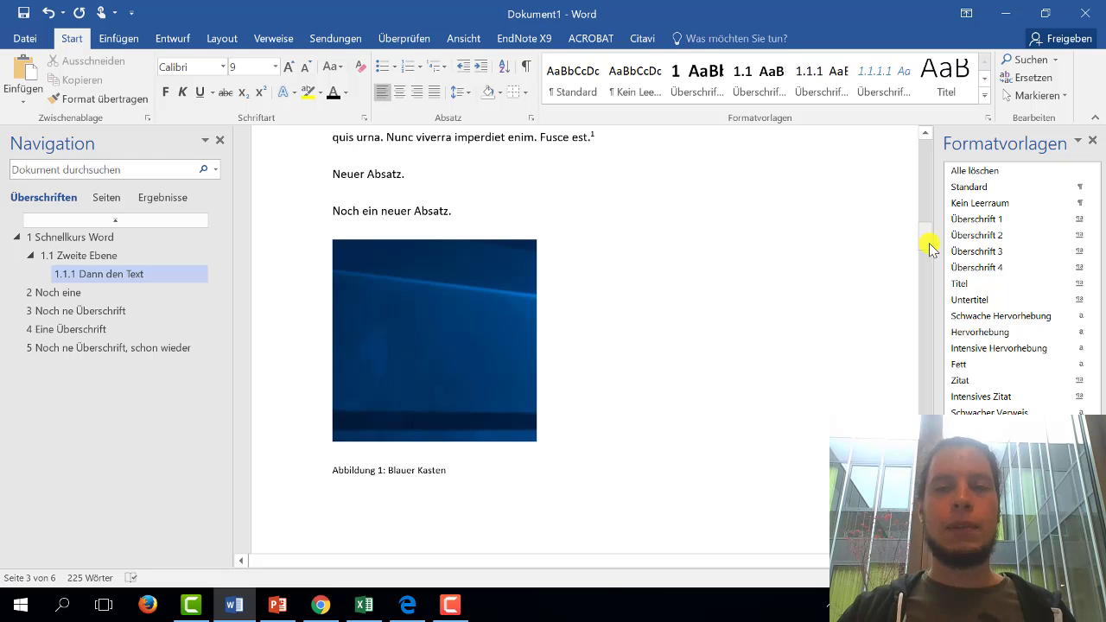
- Insert a page break before 'Schnellkurs' in the first heading
mouse_move(929, 248)
mouse_down()
mouse_move(920, 173)
mouse_move(933, 186)
mouse_move(935, 237)
mouse_up()
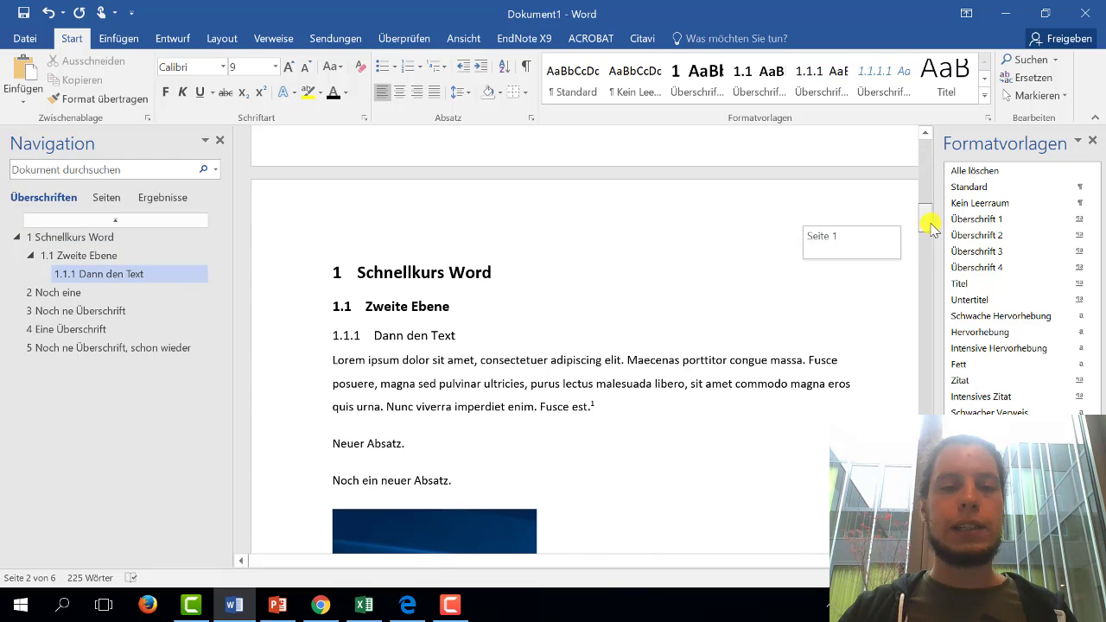
click(358, 284)
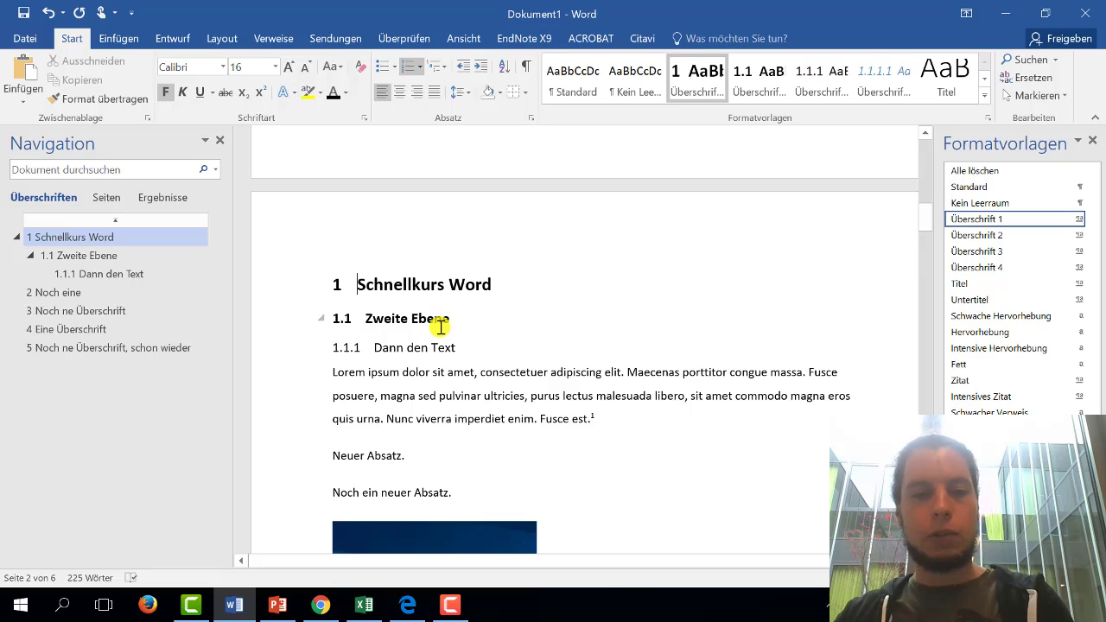
key(ctrl+Return)
- Name the new empty heading 'Abbildungsverzeichnis' and start a body line below it
scroll(441, 337, up, 5)
scroll(415, 320, up, 5)
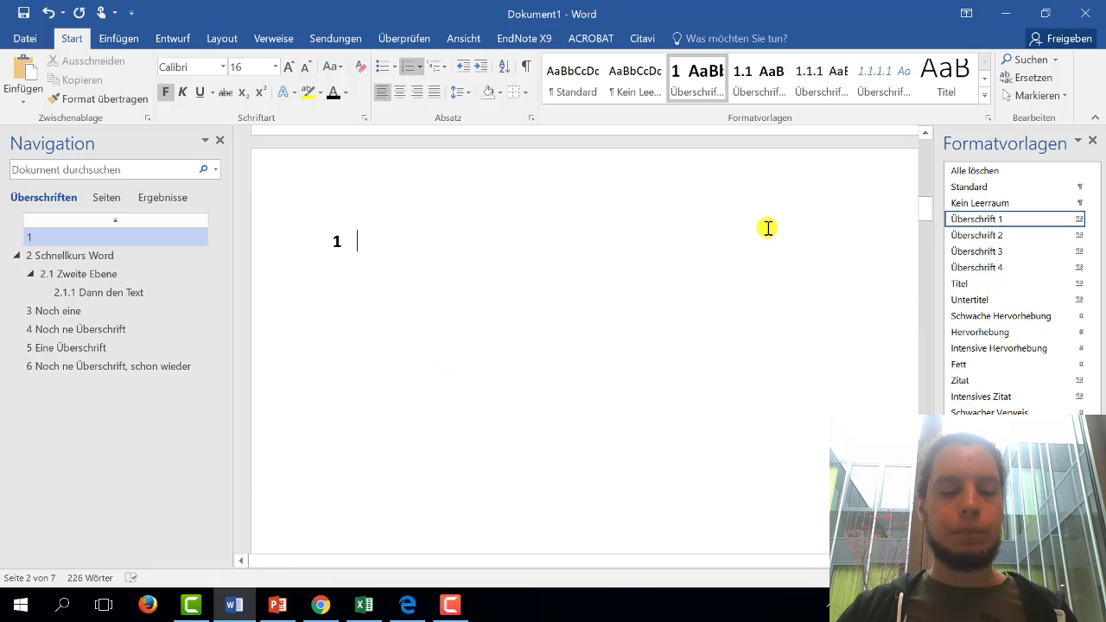
text(Abbildungsverzeichnis)
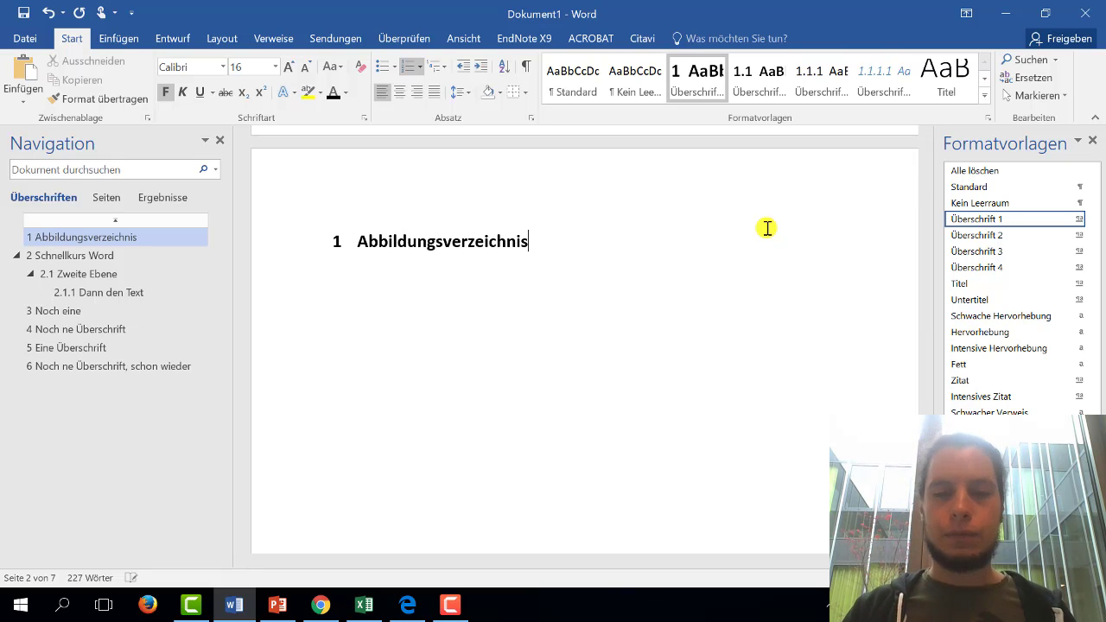
key(Return)
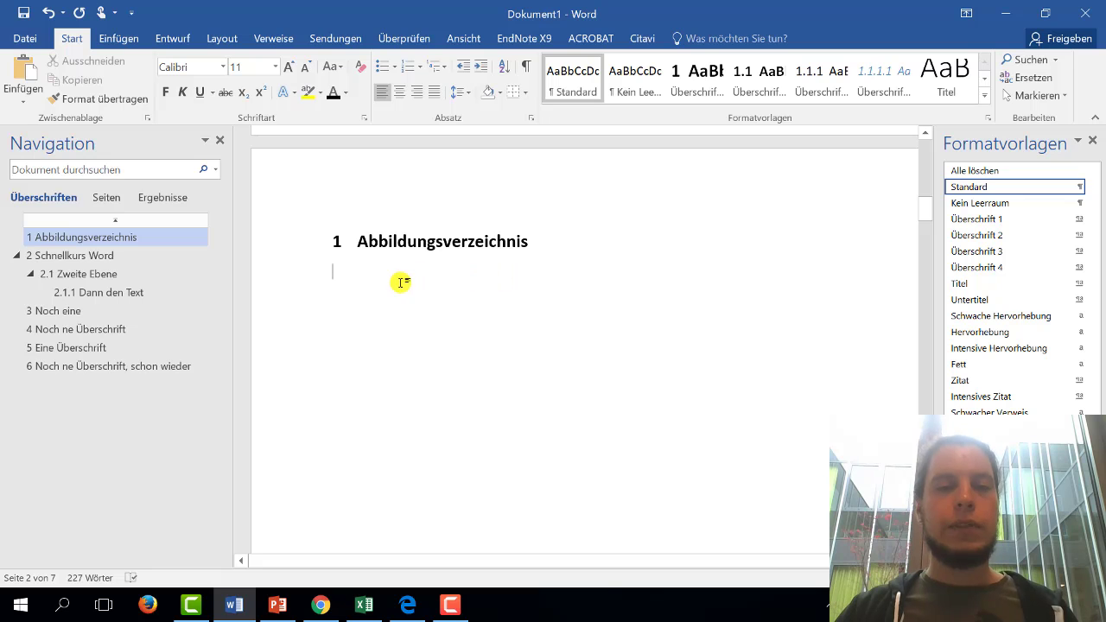
- Insert a list of figures based on Abbildung captions under the Abbildungsverzeichnis heading
click(263, 40)
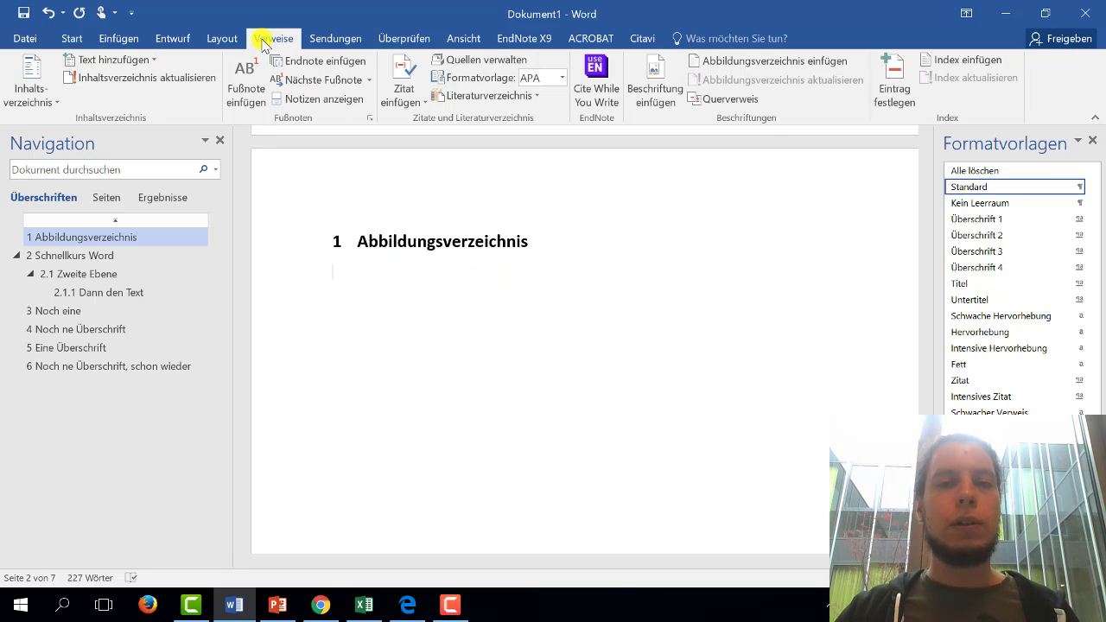
click(732, 61)
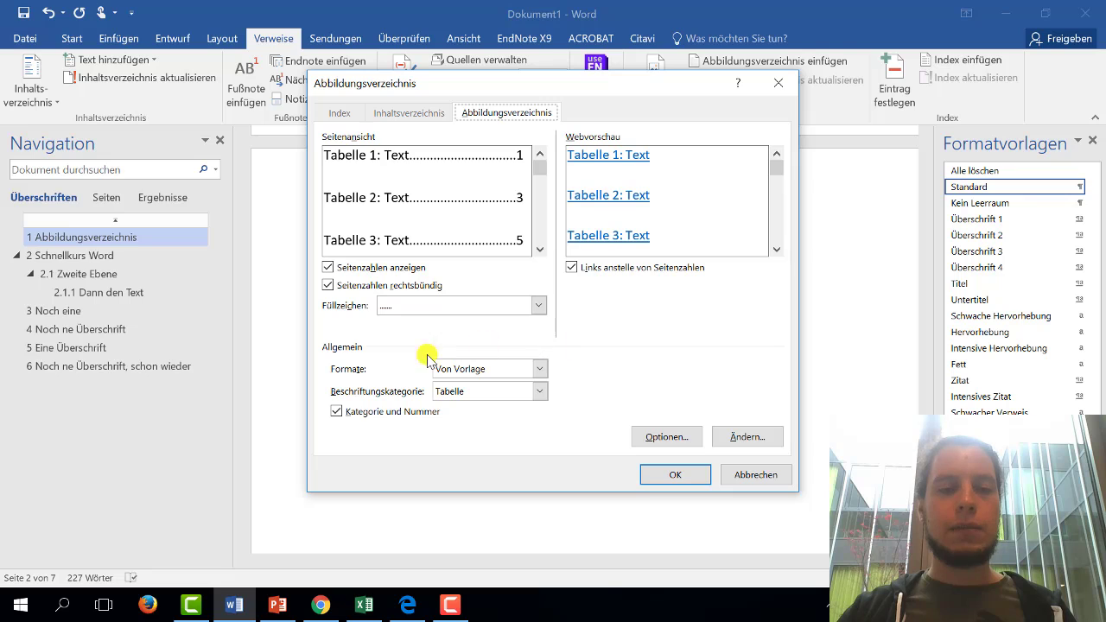
click(472, 393)
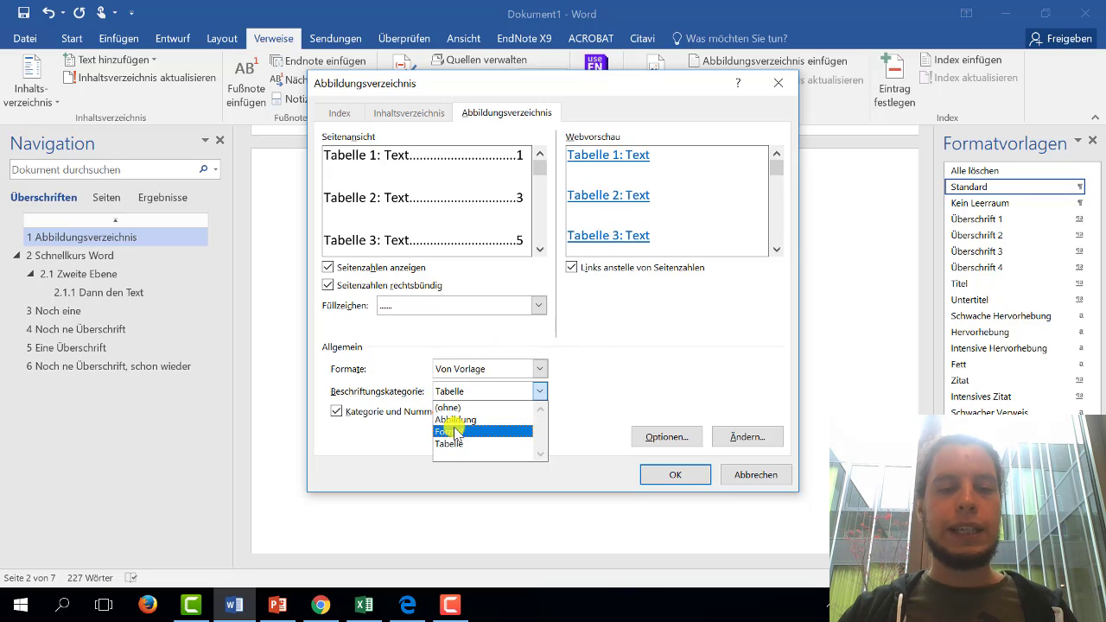
click(461, 419)
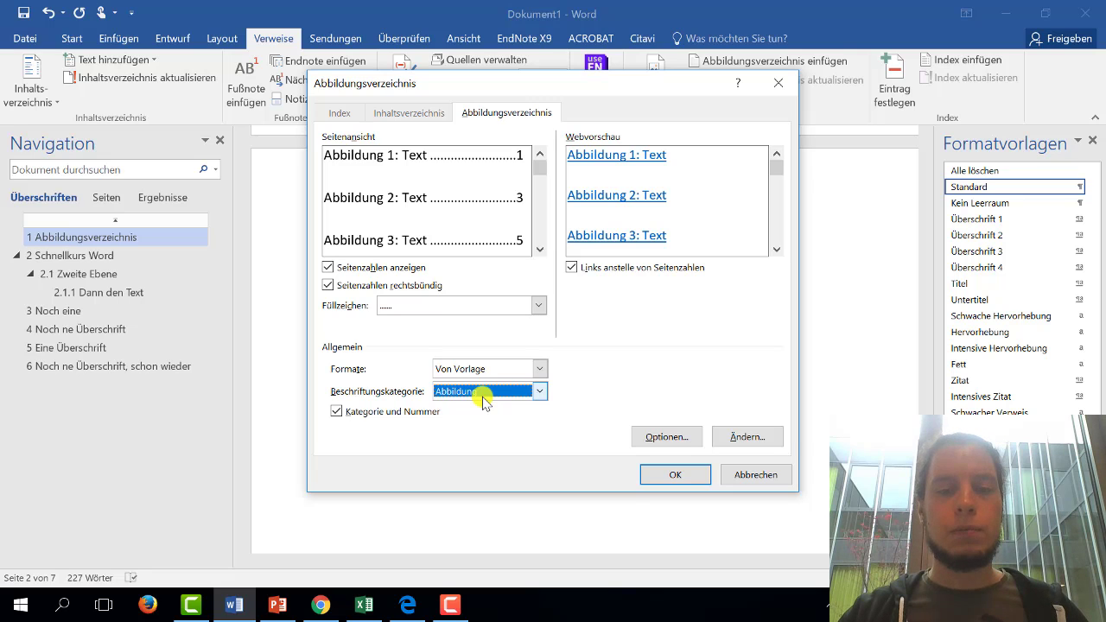
click(672, 476)
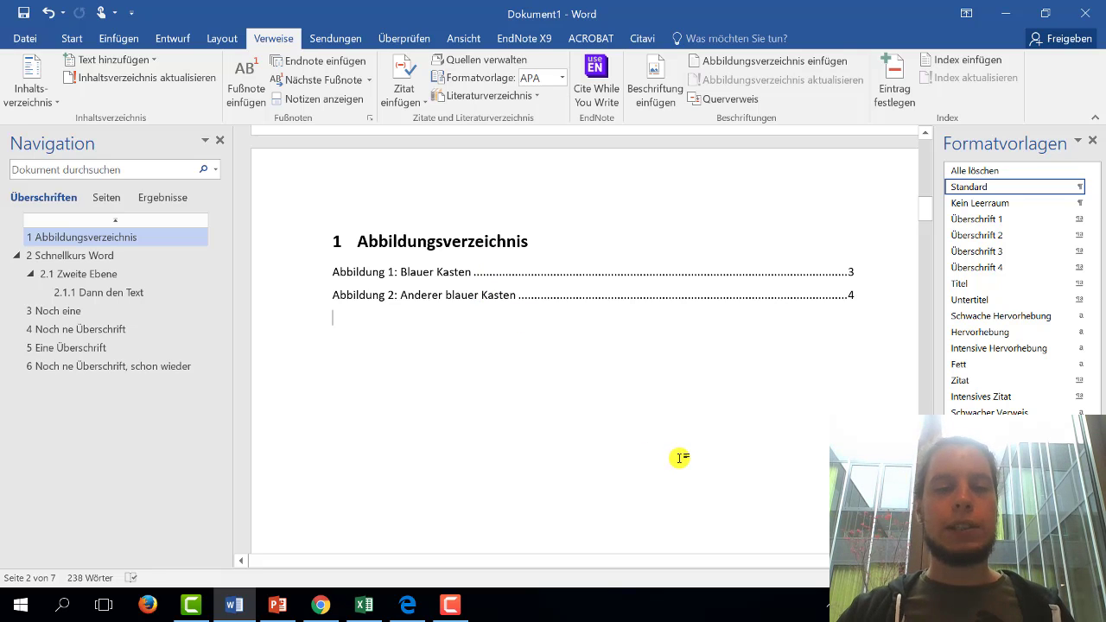
key(Return)
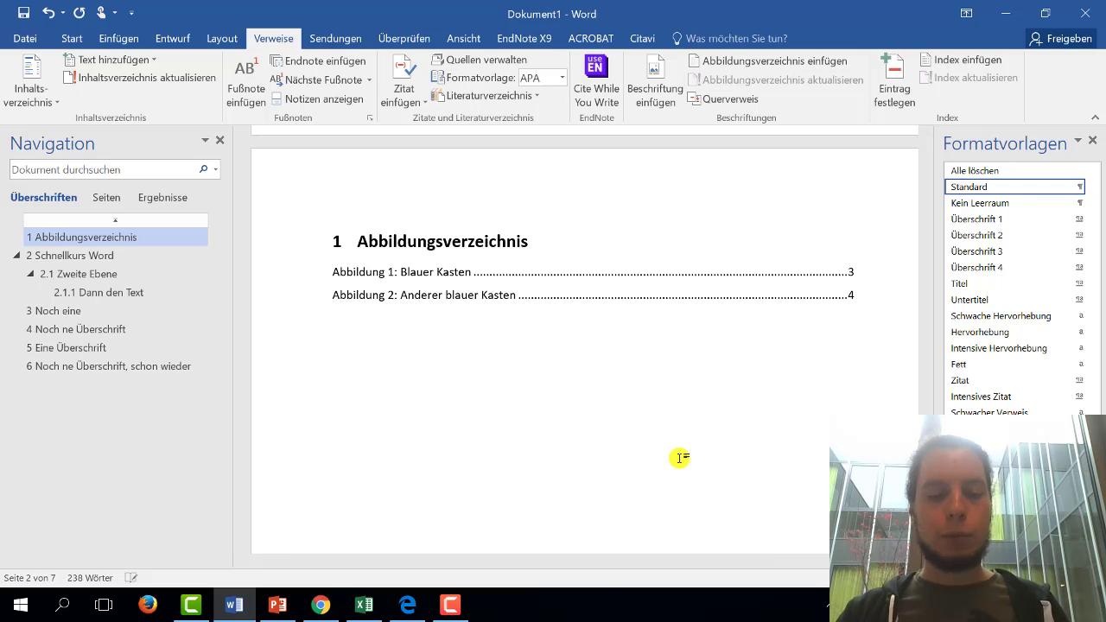
- Add a Tabellenverzeichnis heading styled as Überschrift 1, with a new paragraph below it
text(Tabellen)
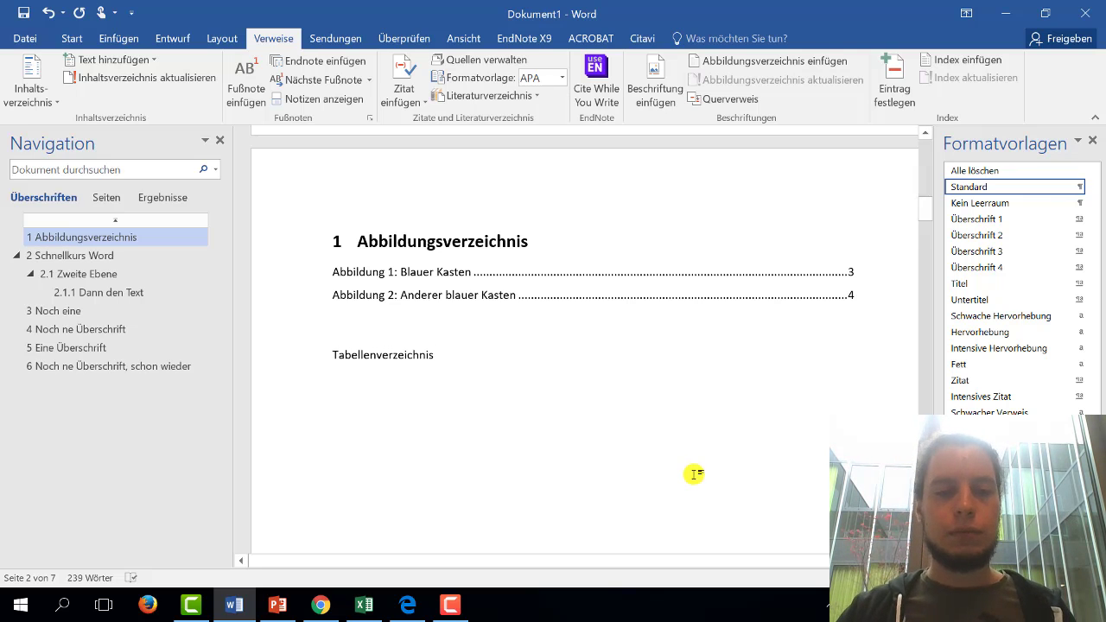
click(982, 223)
scroll(432, 432, down, 2)
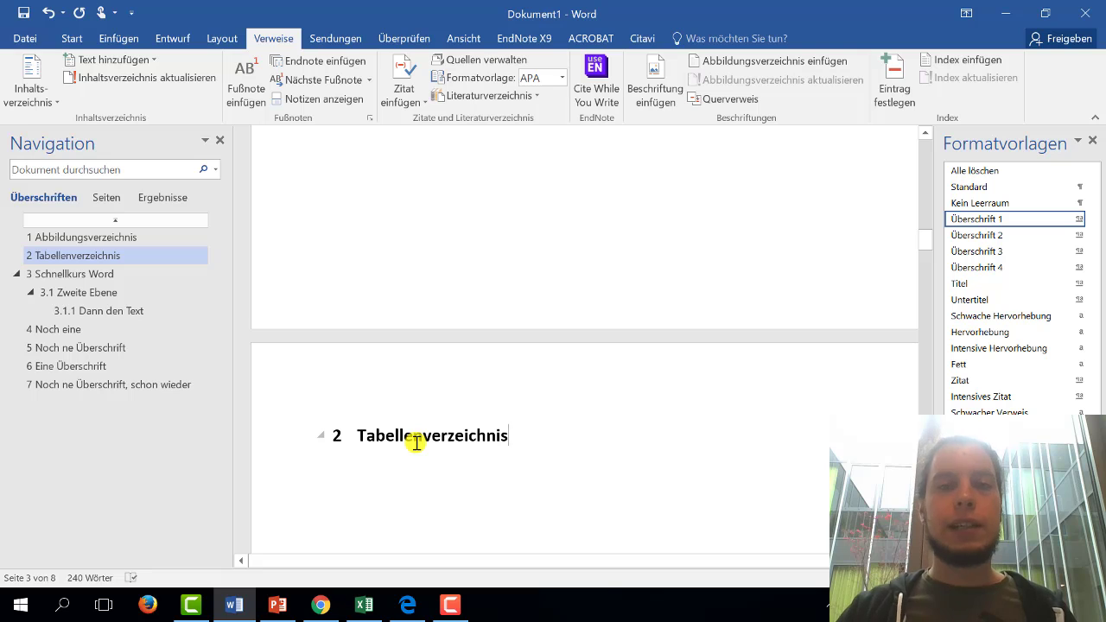
key(Return)
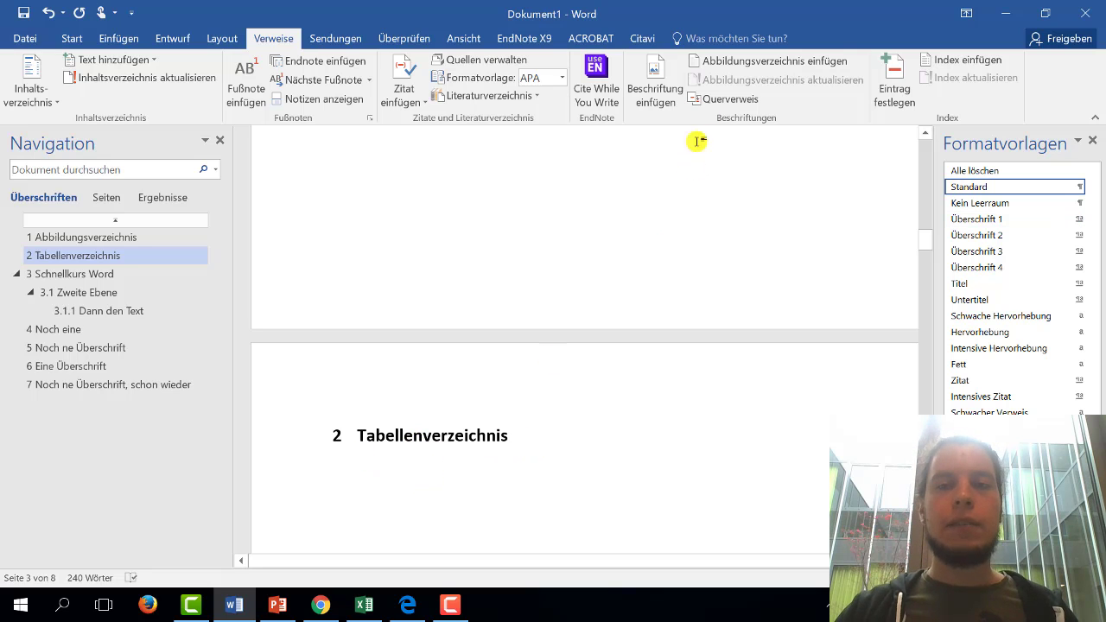
- Insert a list of tables based on Tabelle captions, listing Tabelle 1: Leere Tabelle
click(757, 68)
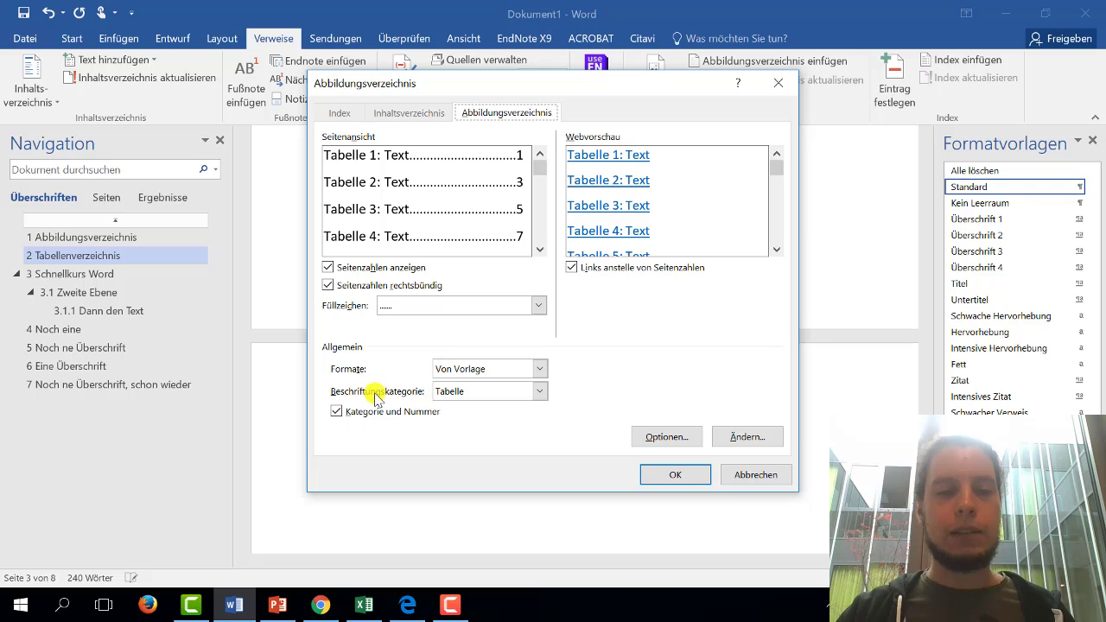
click(485, 394)
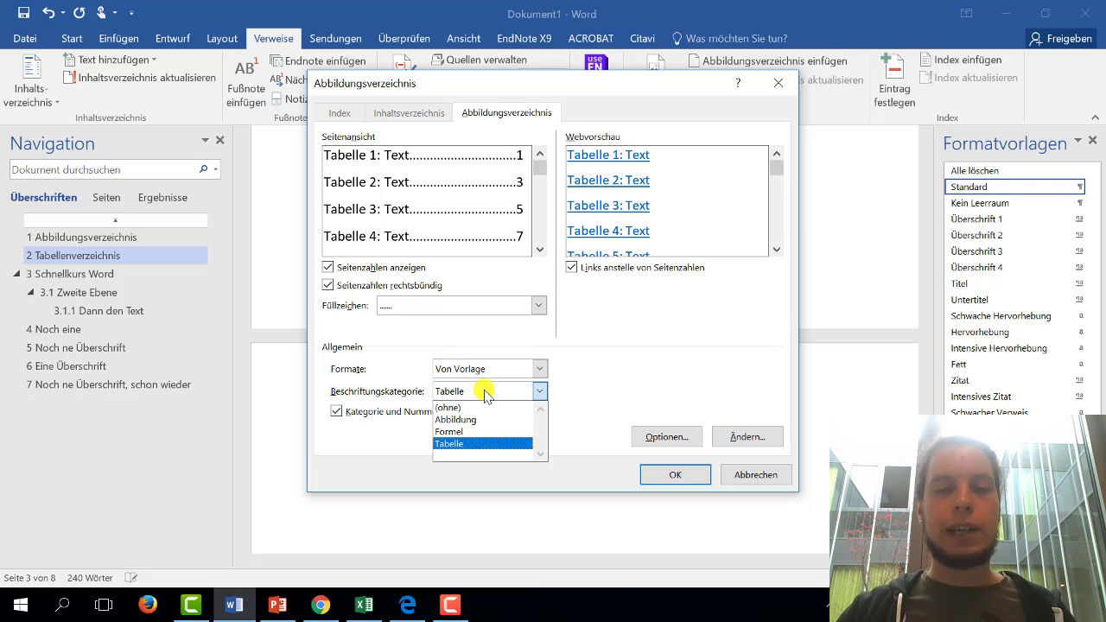
click(451, 443)
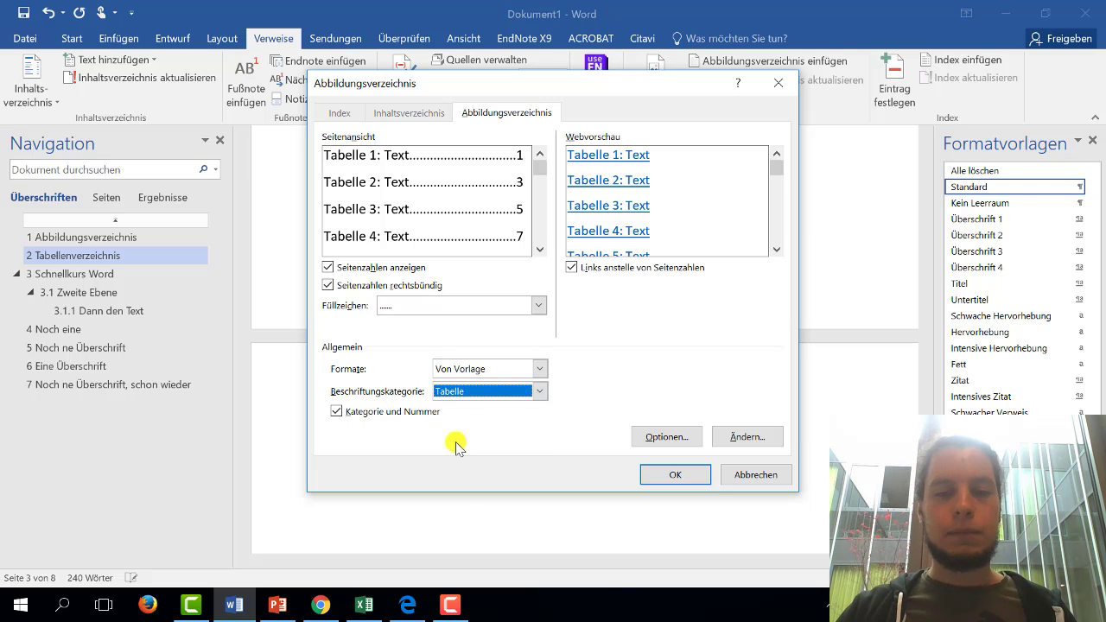
click(676, 476)
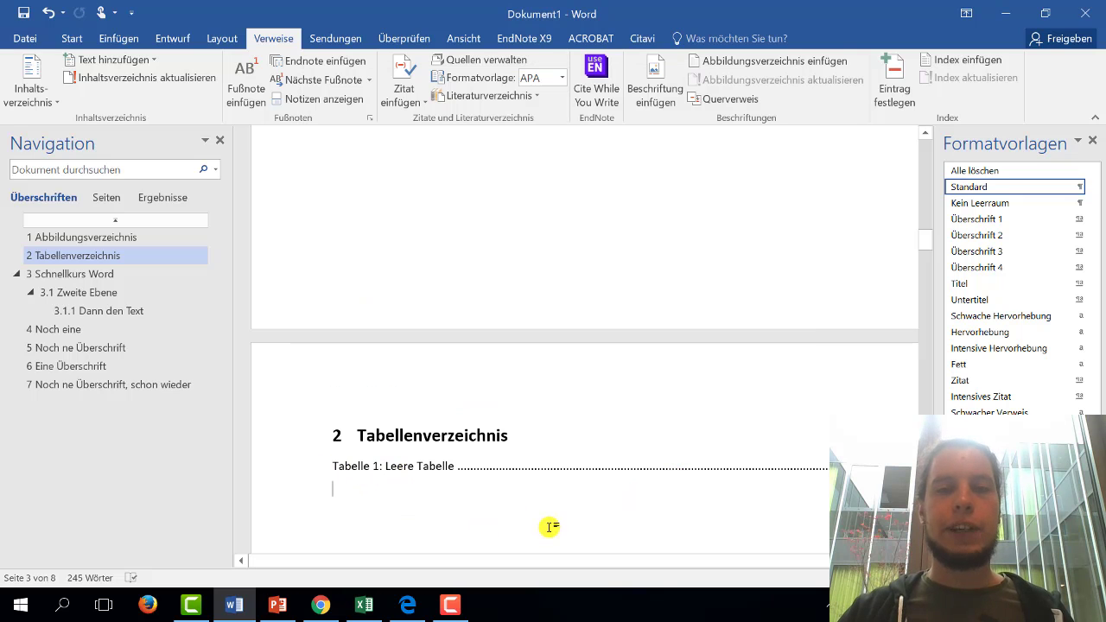
click(490, 471)
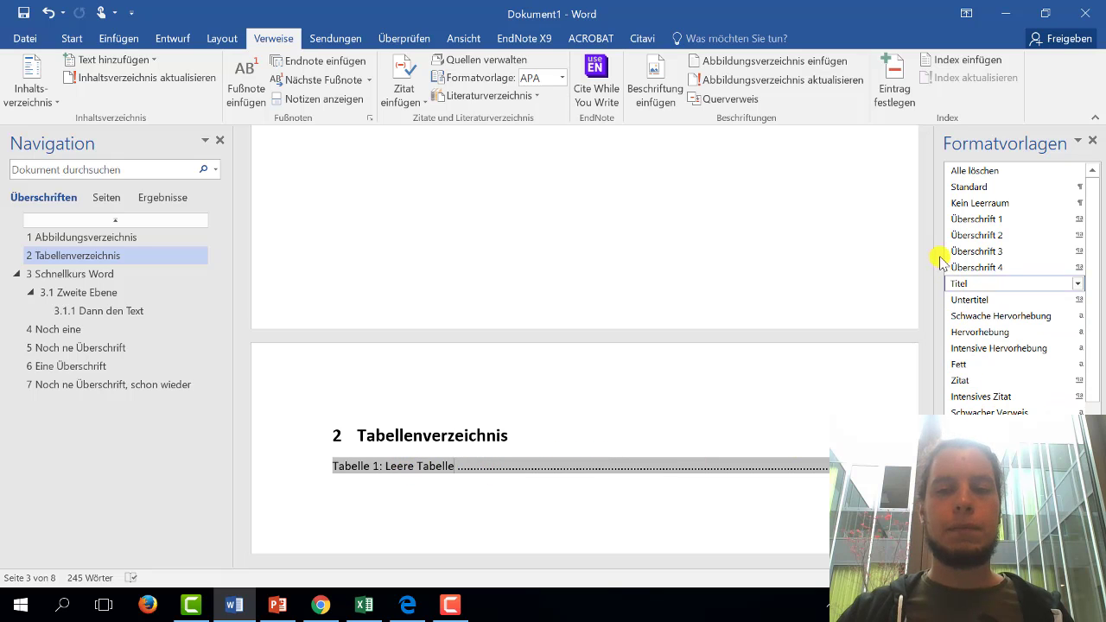
- Remove the heading number from the Abbildungsverzeichnis heading
drag(926, 240, 926, 291)
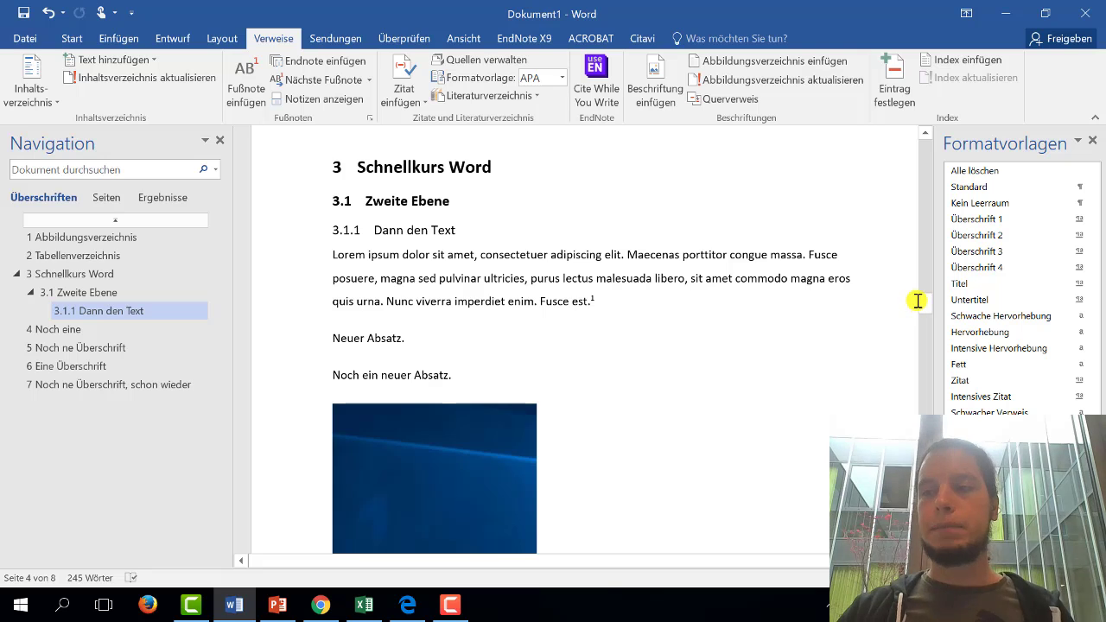
drag(926, 313, 923, 197)
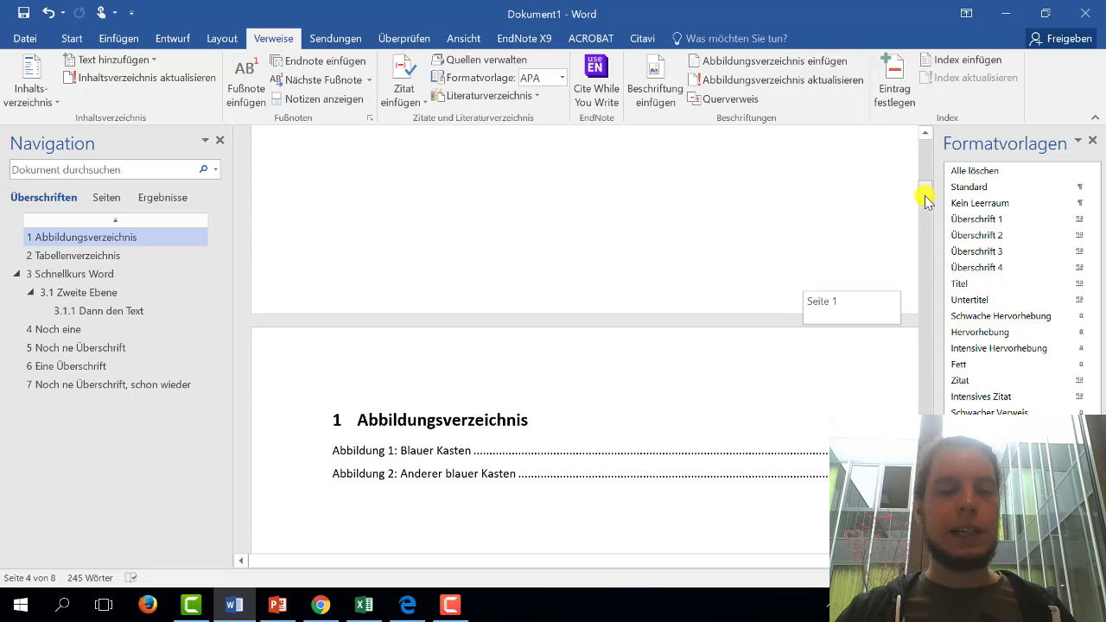
click(388, 421)
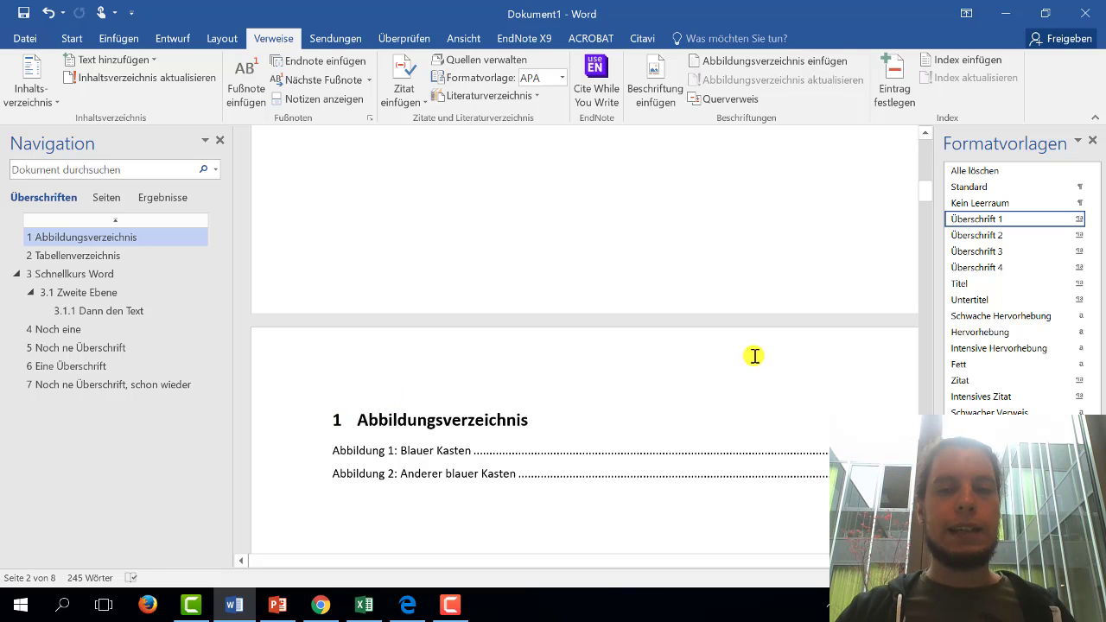
drag(923, 197, 919, 207)
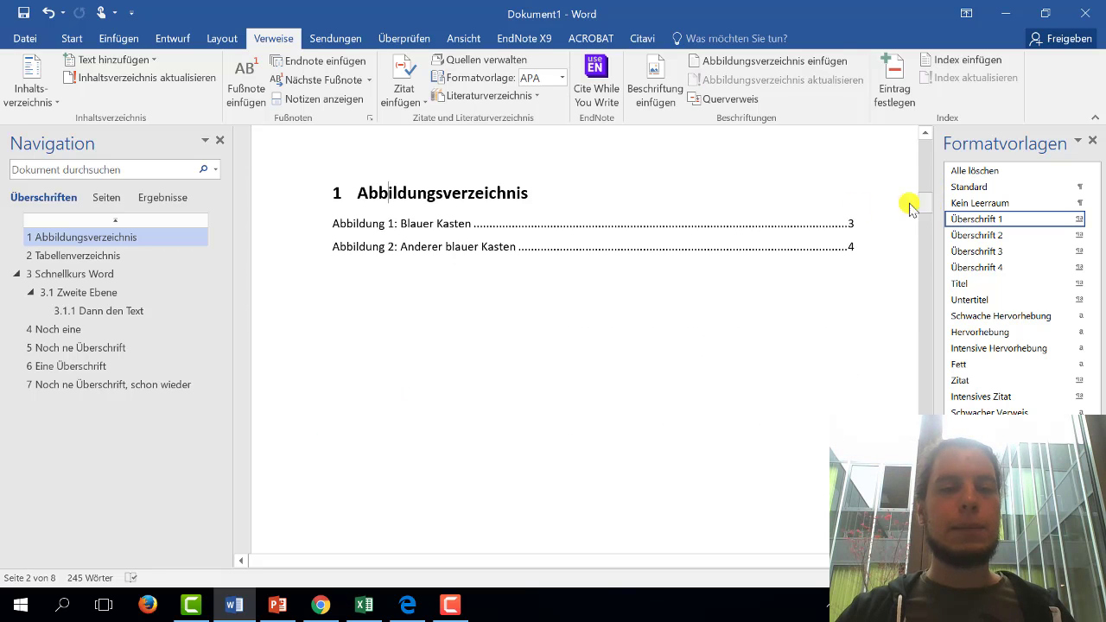
click(356, 194)
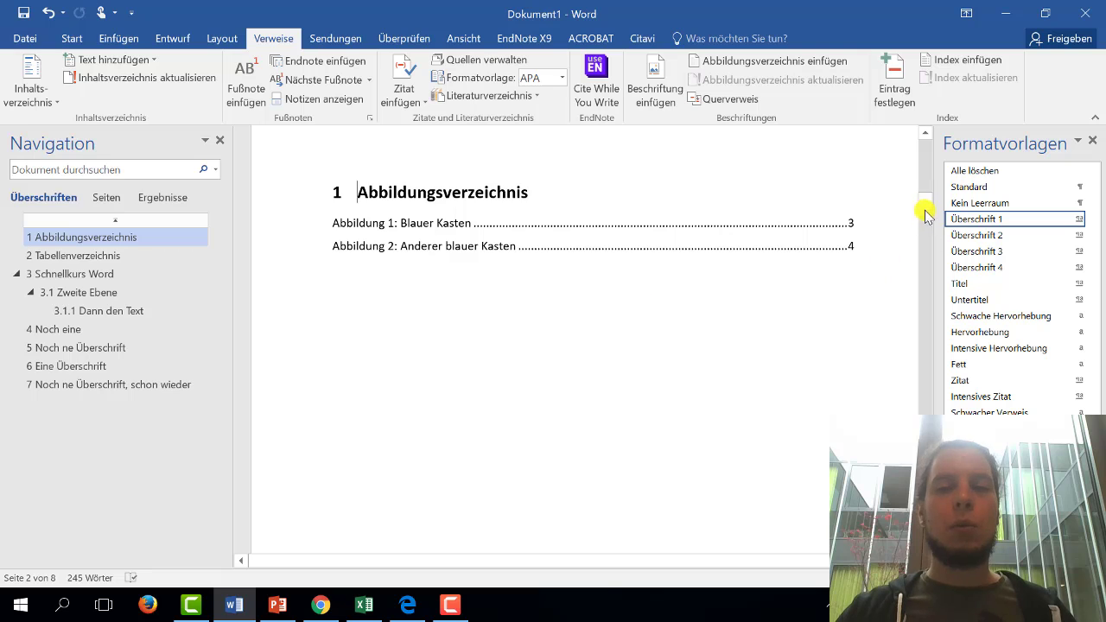
mouse_move(925, 201)
mouse_down()
mouse_move(927, 256)
mouse_move(921, 204)
mouse_up()
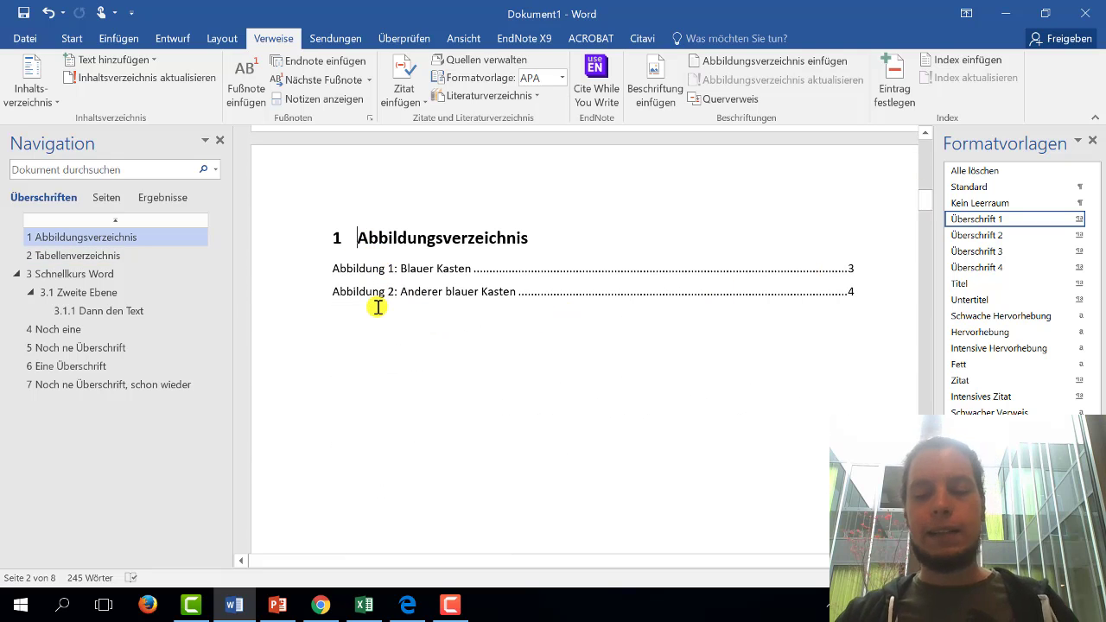
key(ctrl+z)
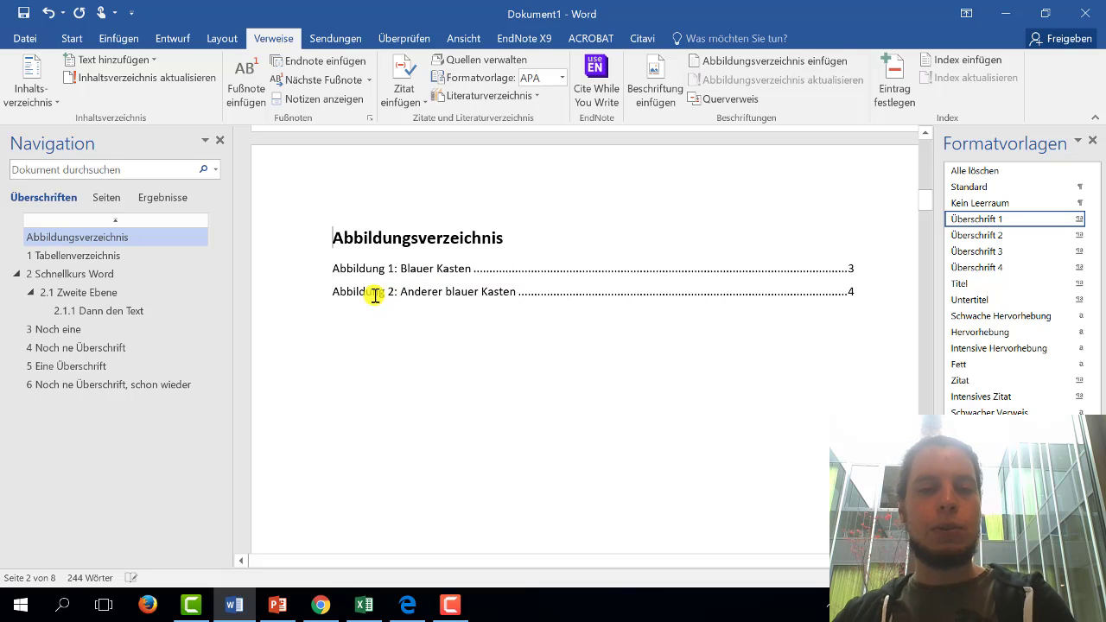
- Remove the heading number from the Tabellenverzeichnis heading
scroll(372, 288, down, 3)
scroll(374, 328, down, 2)
scroll(375, 366, down, 3)
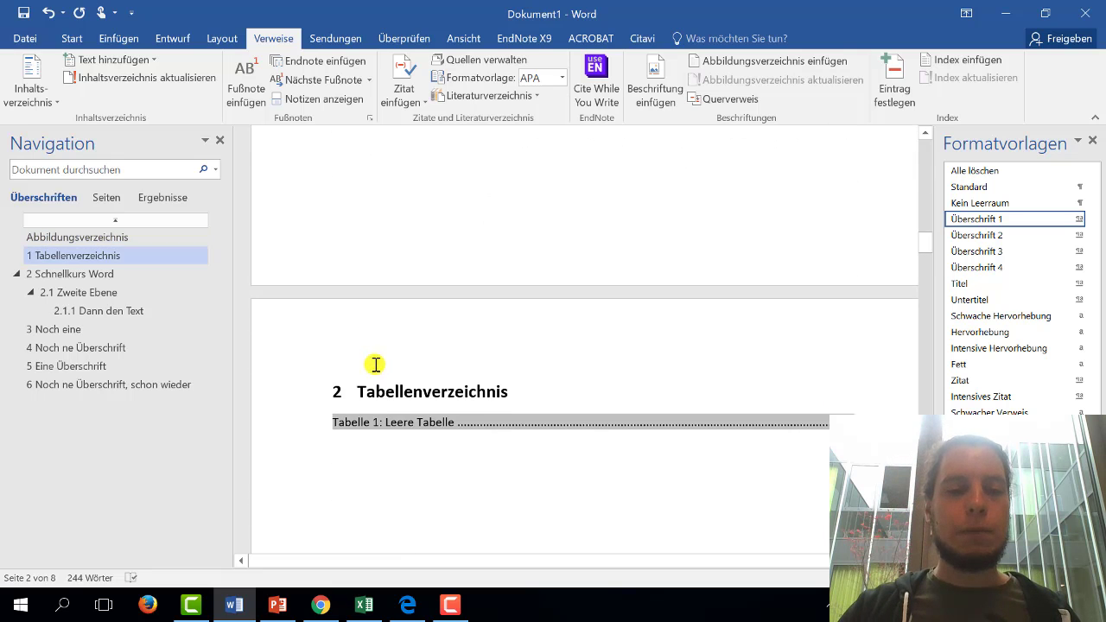
click(355, 388)
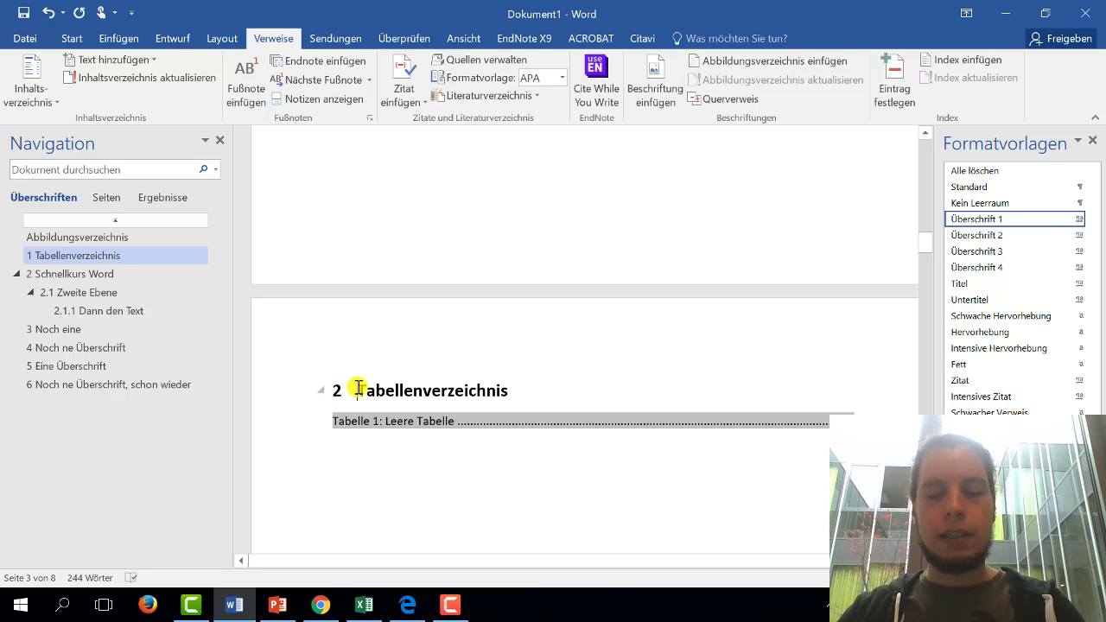
key(BackSpace)
key(BackSpace)
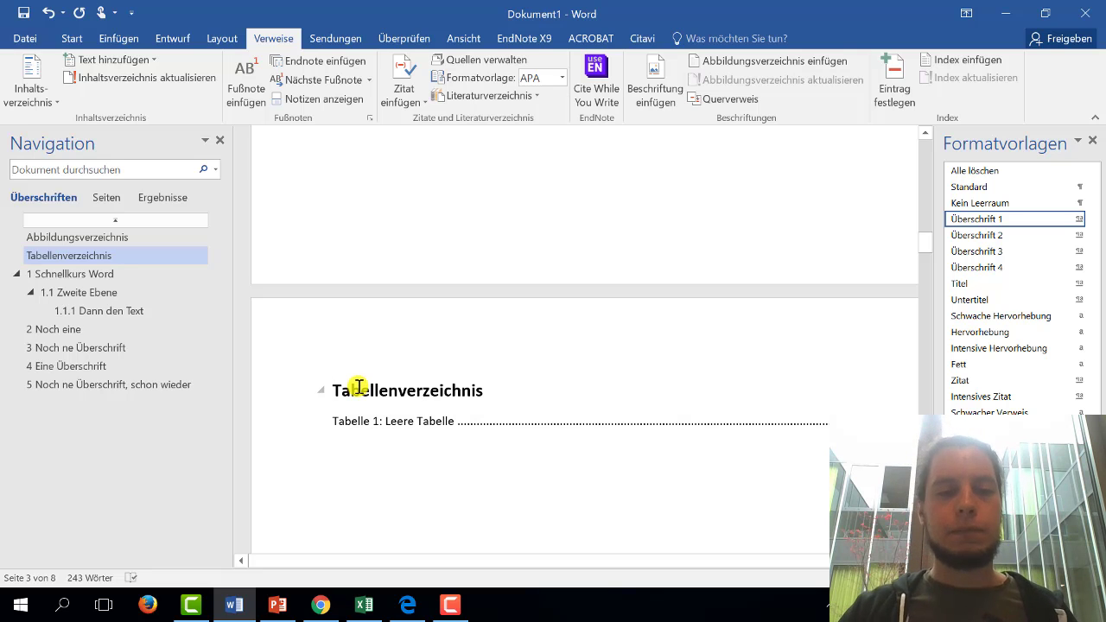
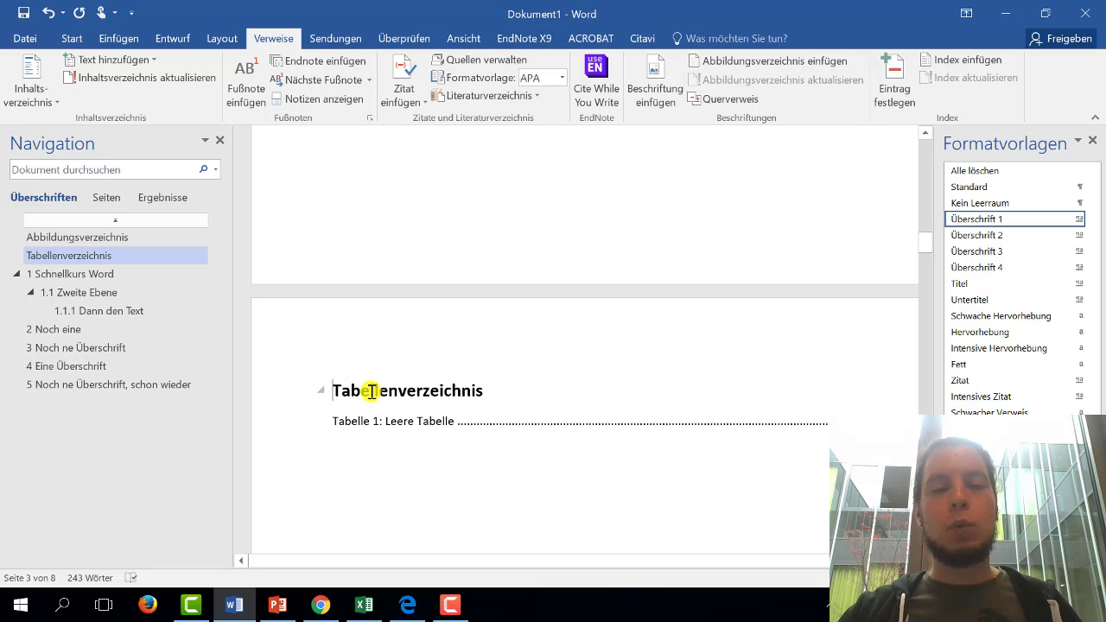
- Turn off 'Seitenumbruch oberhalb' for the Tabellenverzeichnis heading so it stays on the Abbildungsverzeichnis page
mouse_move(1005, 221)
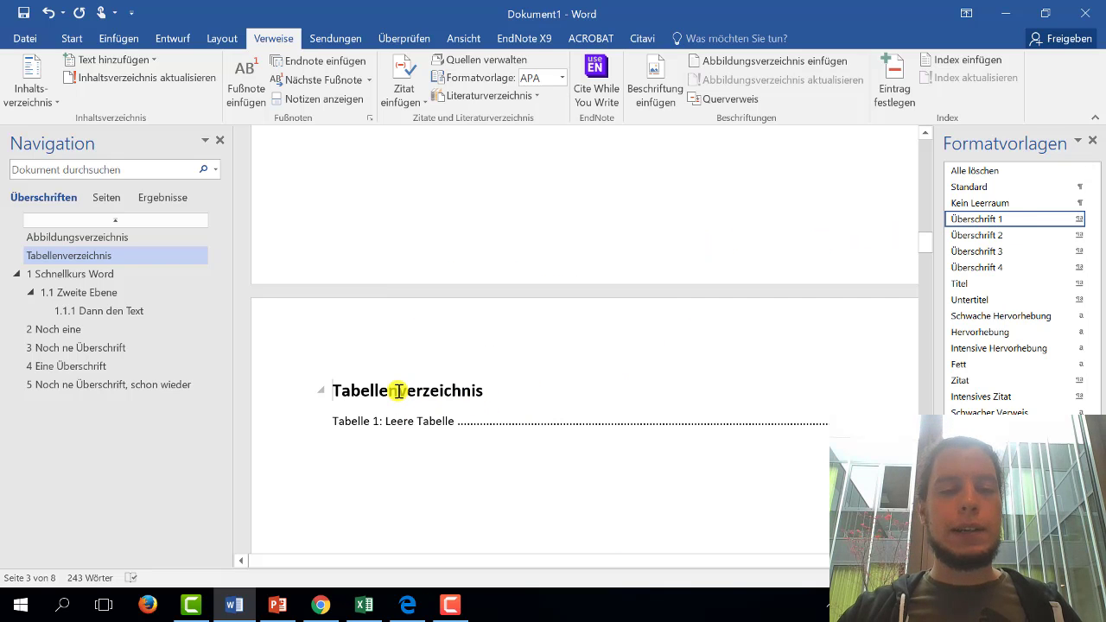
right_click(397, 391)
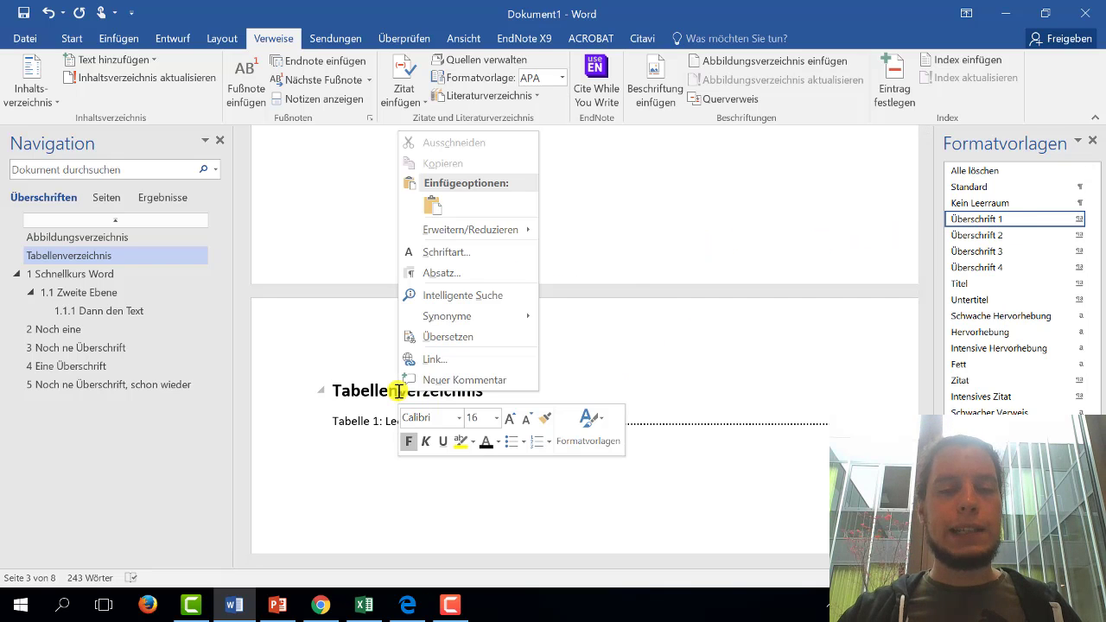
click(470, 273)
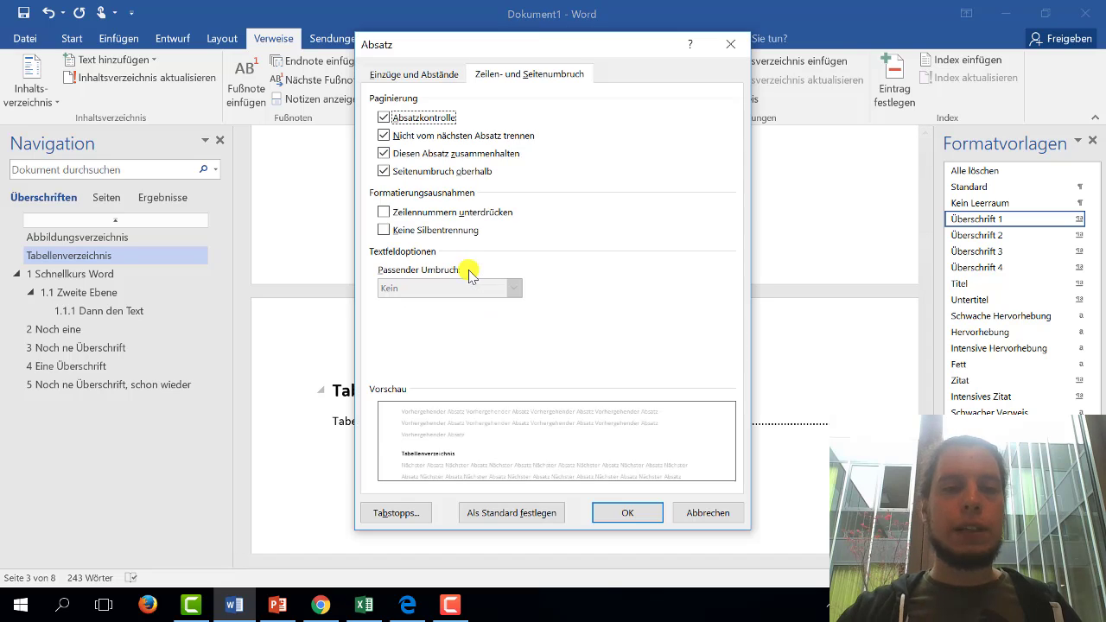
click(384, 171)
click(626, 512)
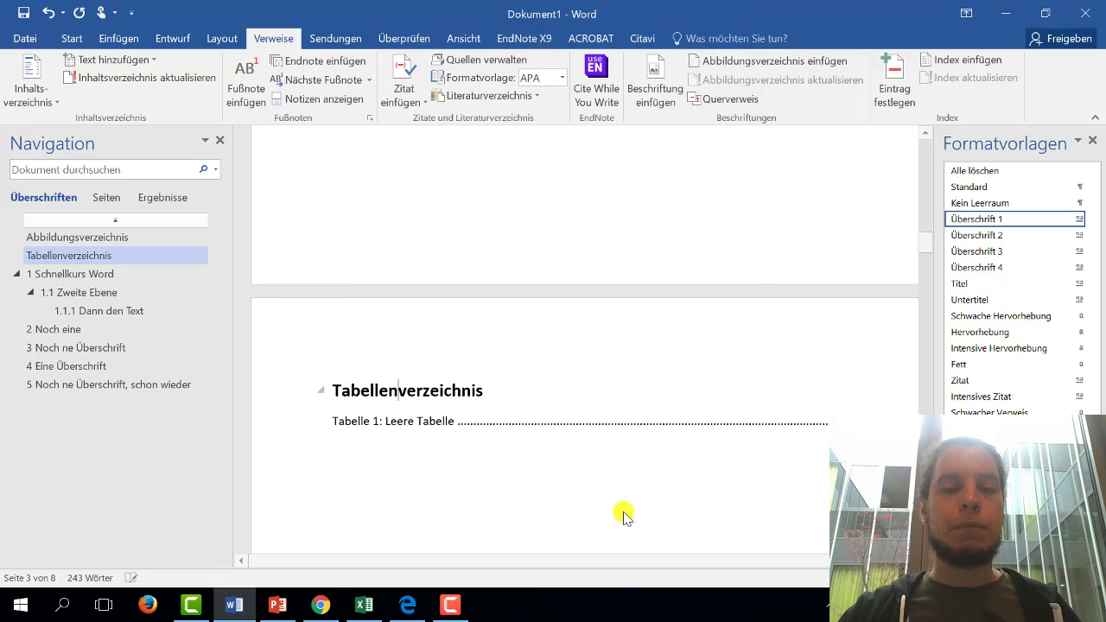
scroll(582, 407, up, 3)
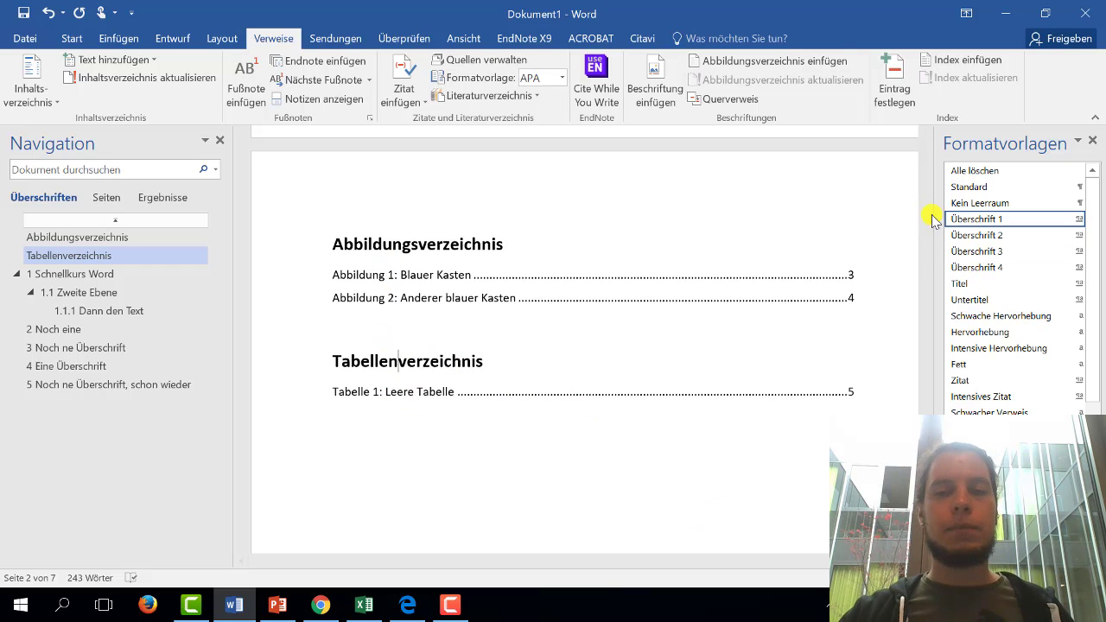
- Update the entire table of contents with Gesamtes Verzeichnis aktualisieren
drag(925, 212, 924, 153)
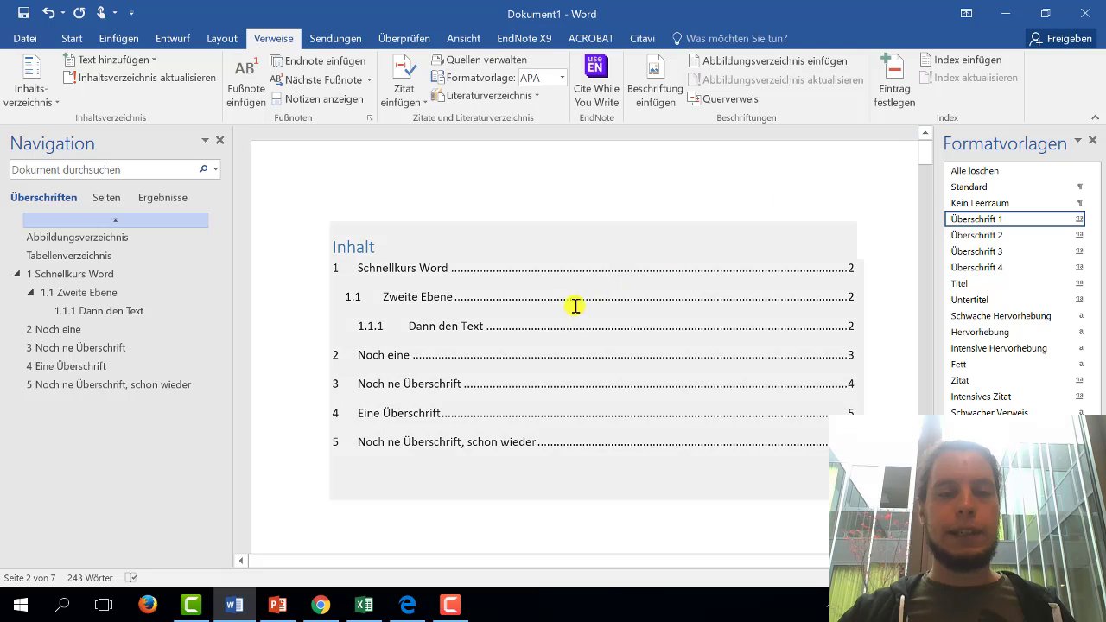
click(527, 321)
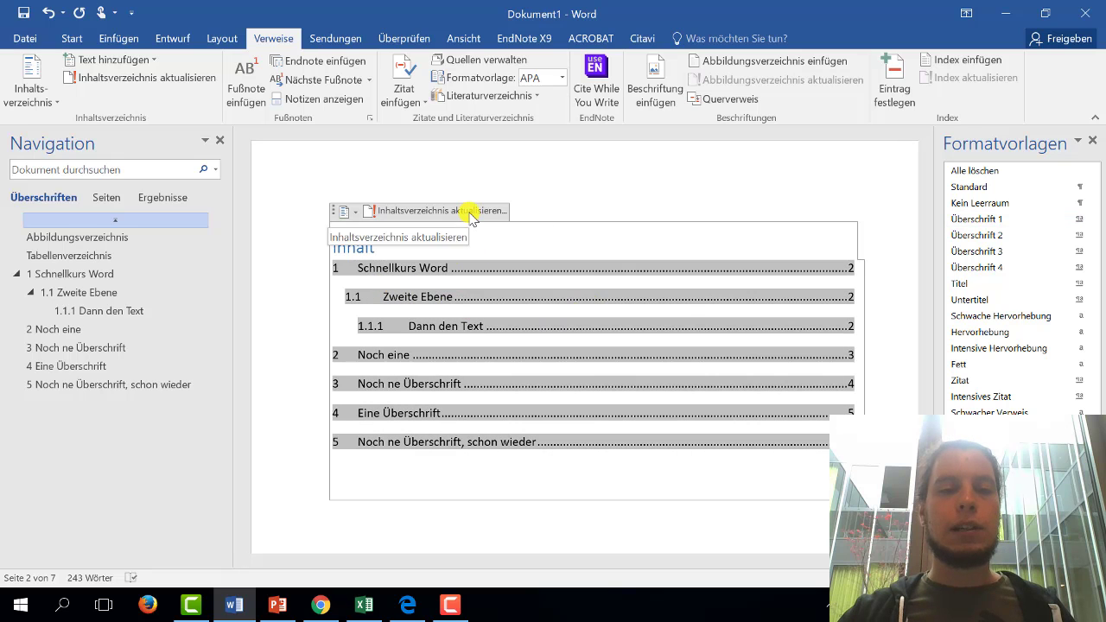
click(471, 218)
click(454, 300)
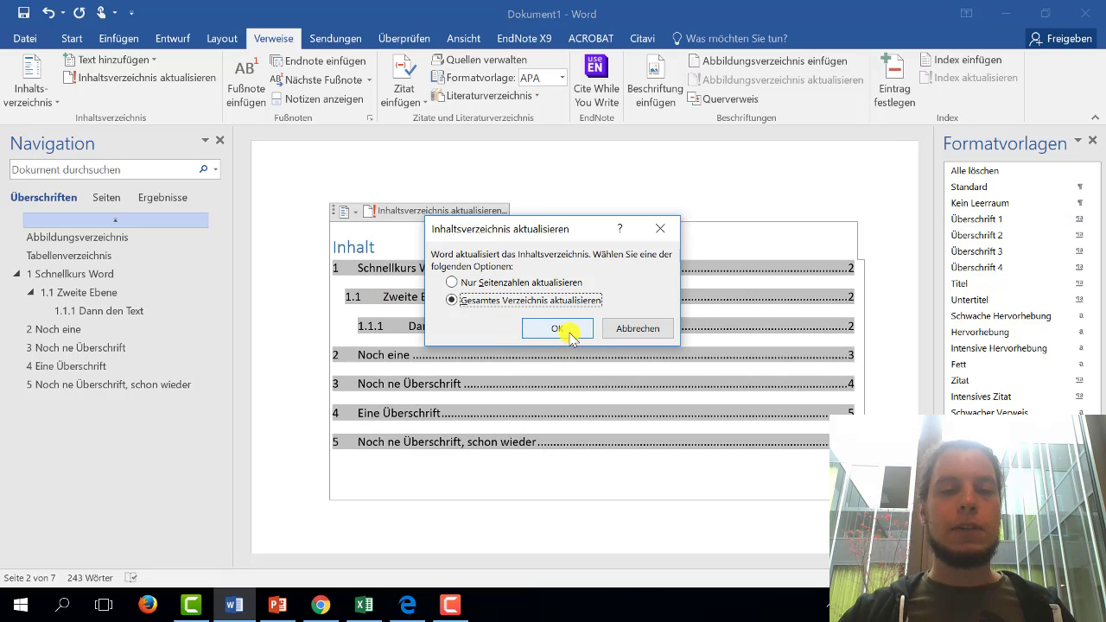
click(560, 328)
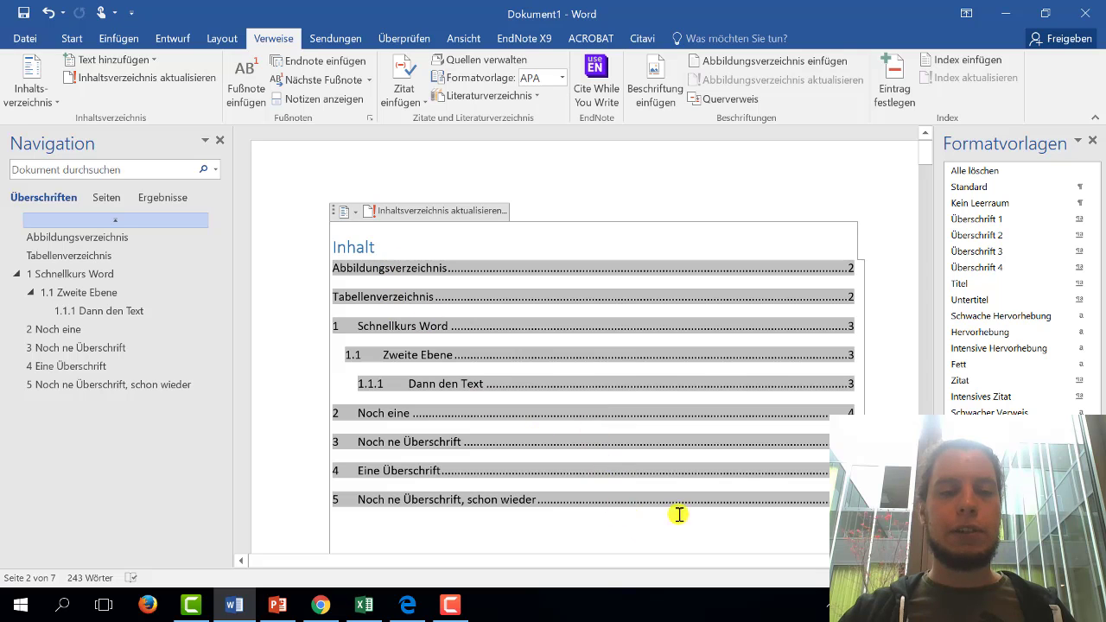
scroll(679, 515, down, 3)
click(741, 474)
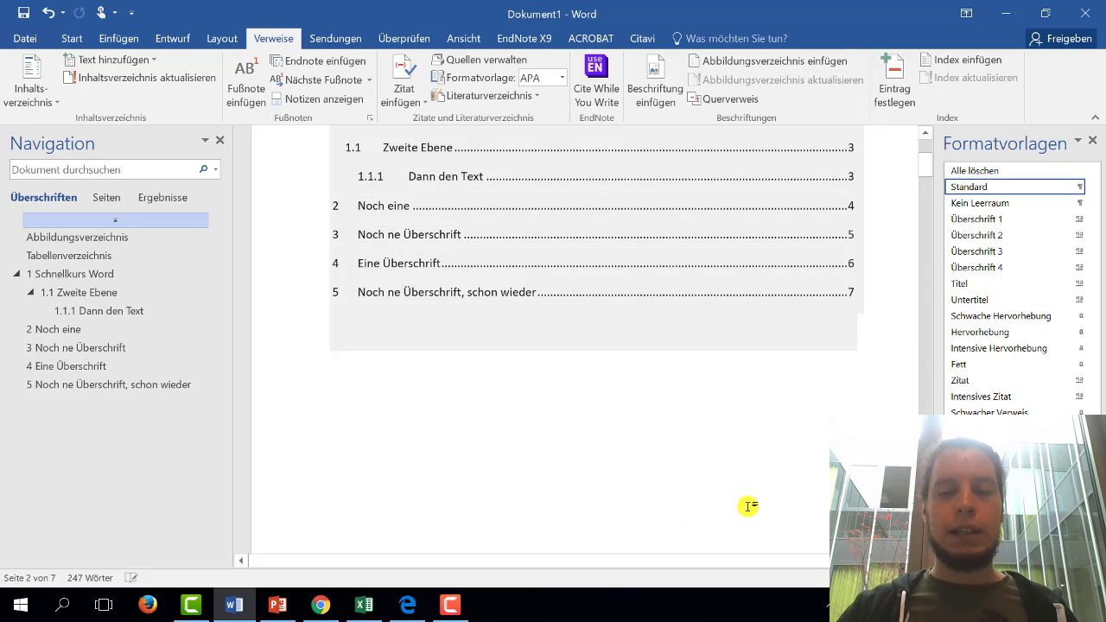
- Scroll through the document to check the new TOC entries and page numbers
scroll(749, 479, up, 1)
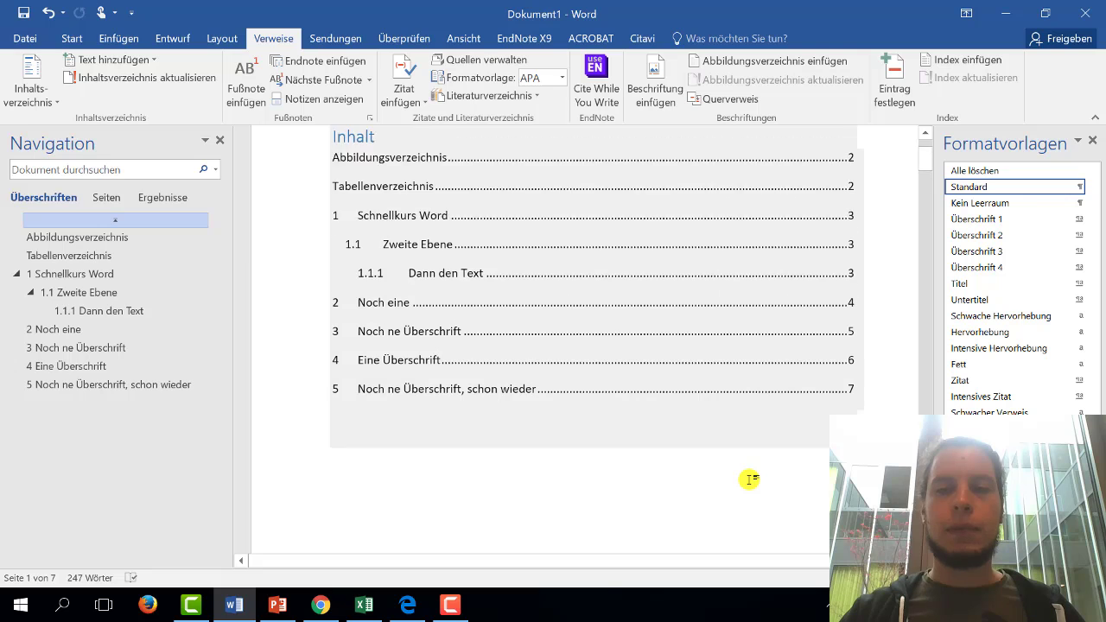
scroll(750, 480, up, 1)
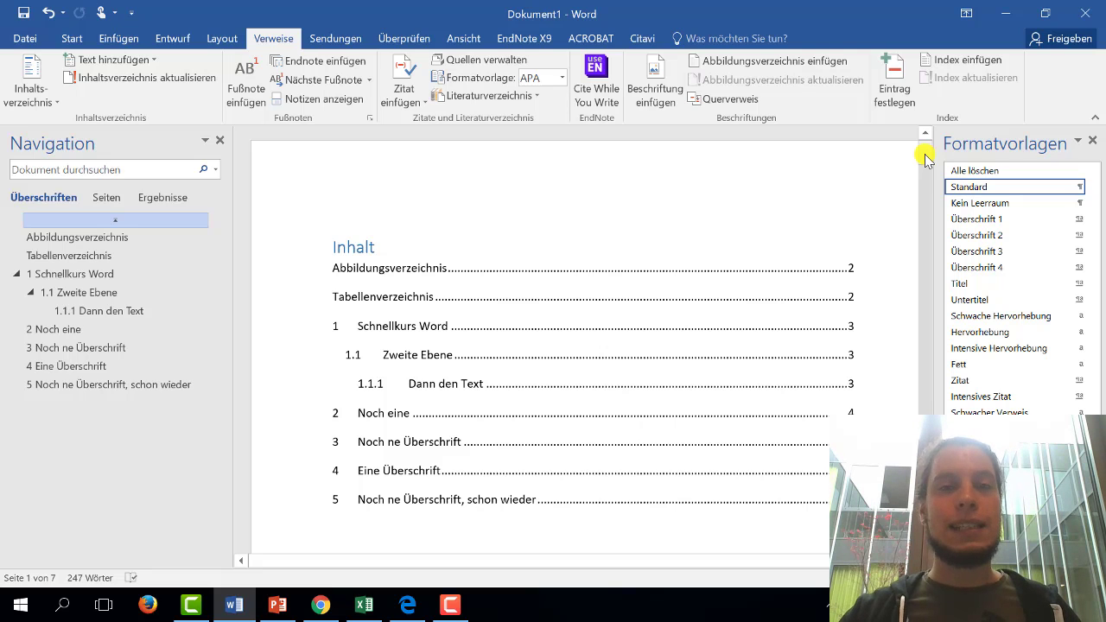
drag(925, 160, 932, 281)
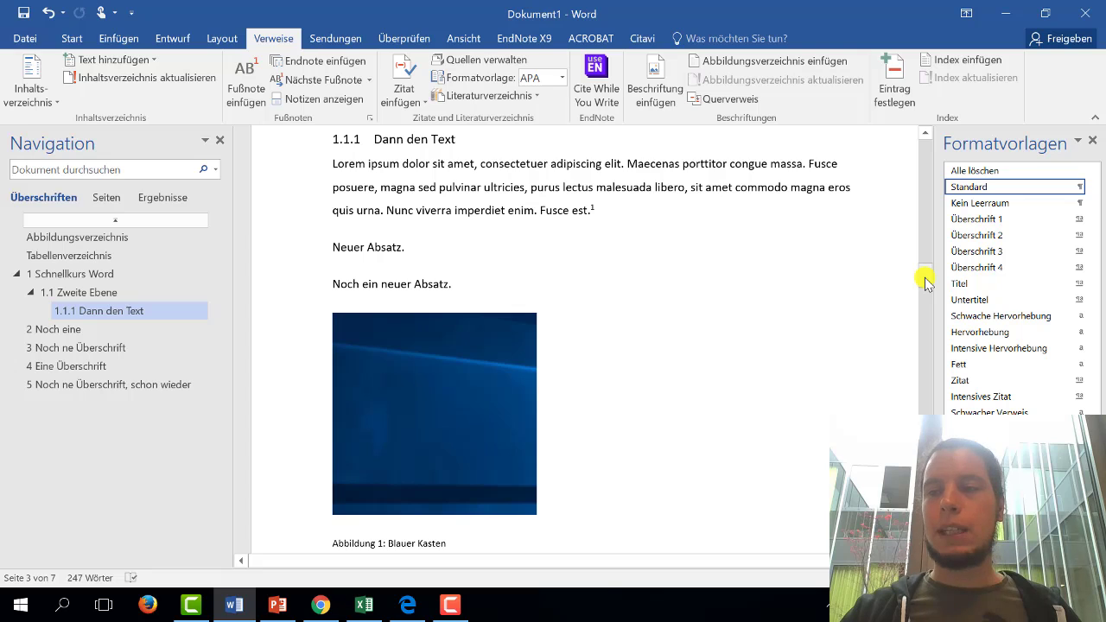
drag(925, 283, 928, 286)
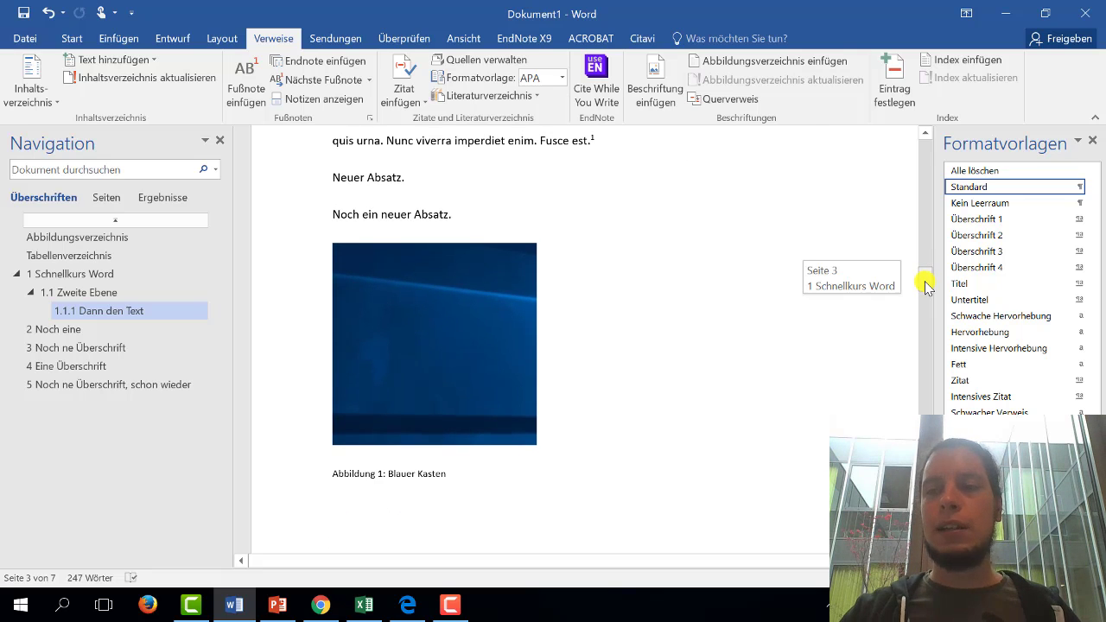
drag(926, 284, 908, 156)
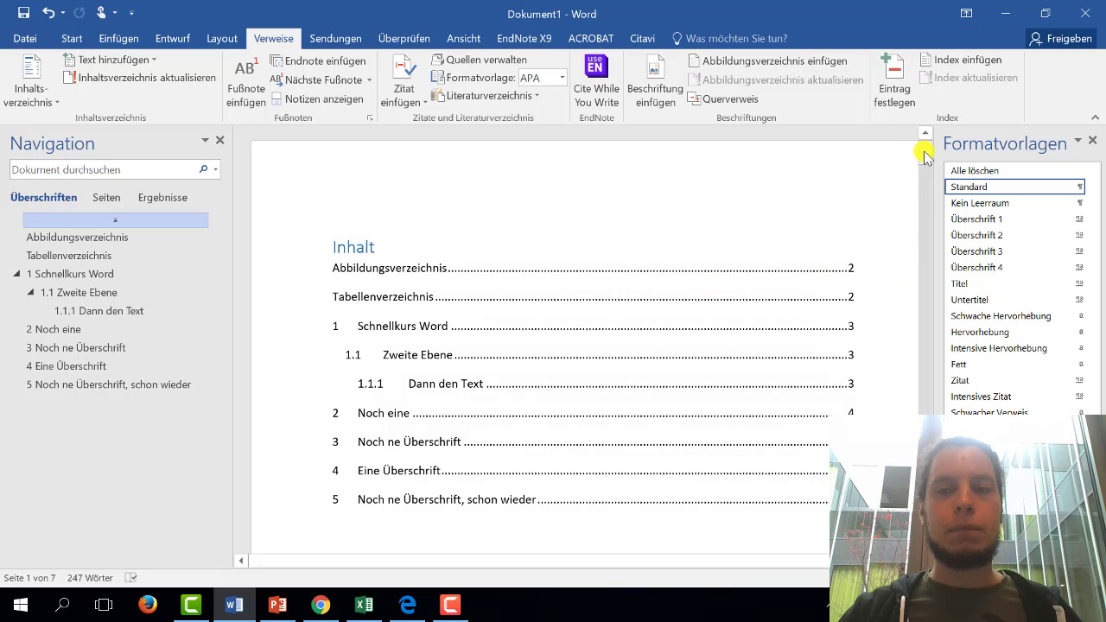
drag(925, 155, 935, 197)
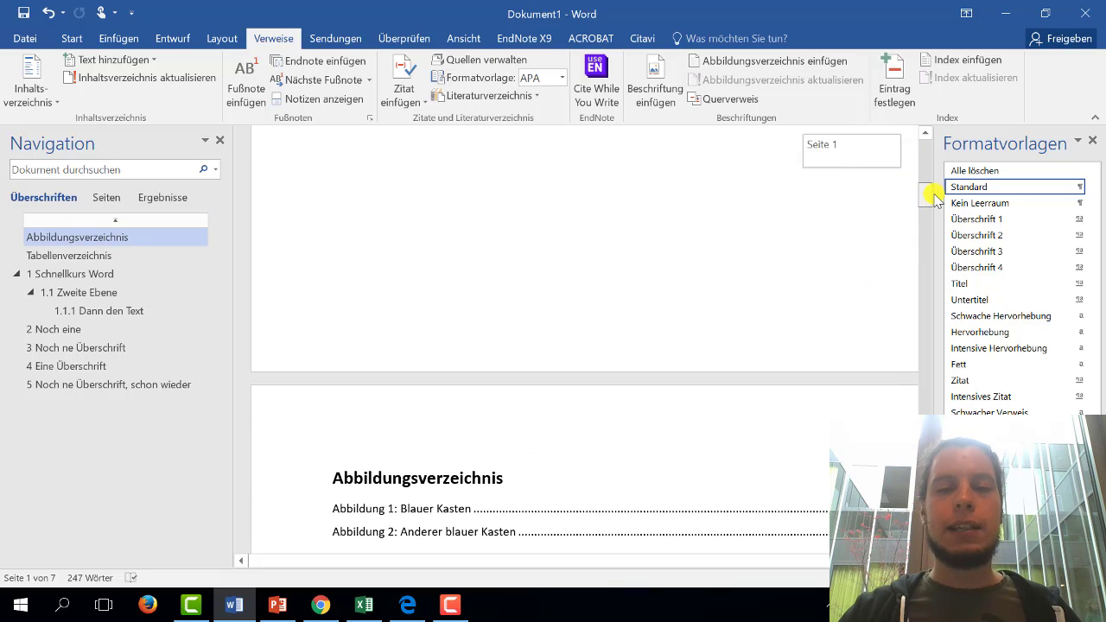
drag(935, 197, 925, 153)
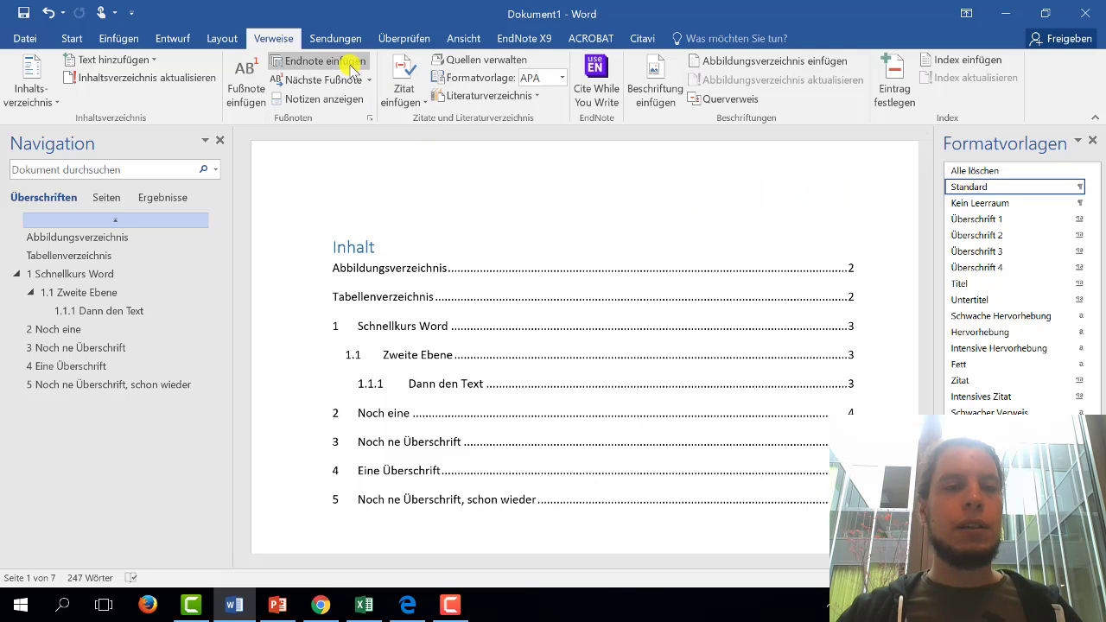
- Insert an Einfache Zahl 3 page number at the top of the page and close the header
click(128, 38)
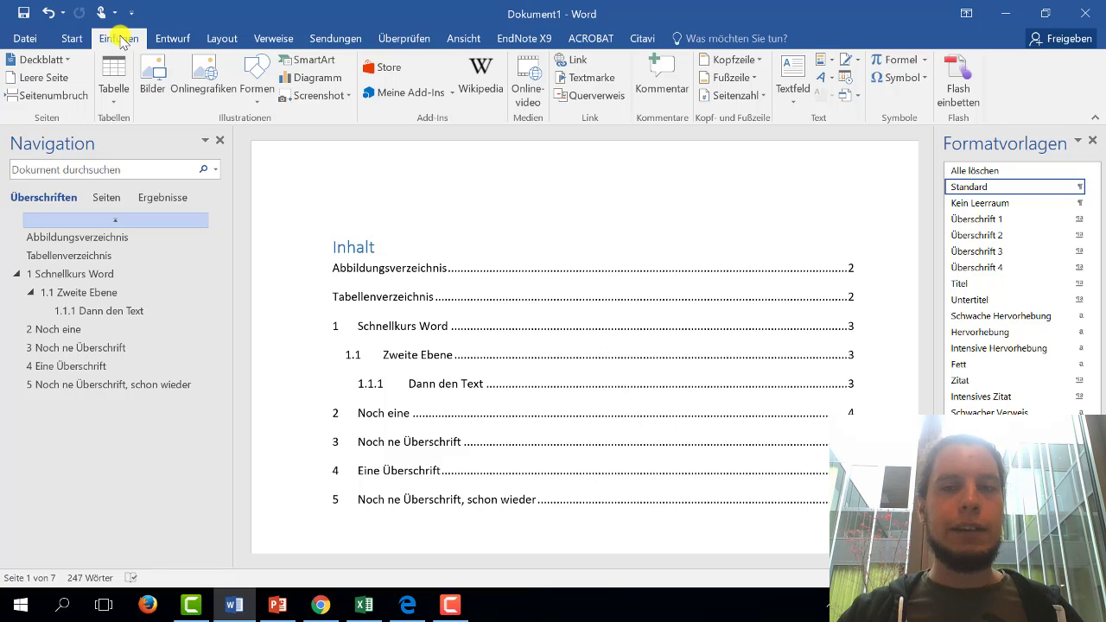
click(742, 96)
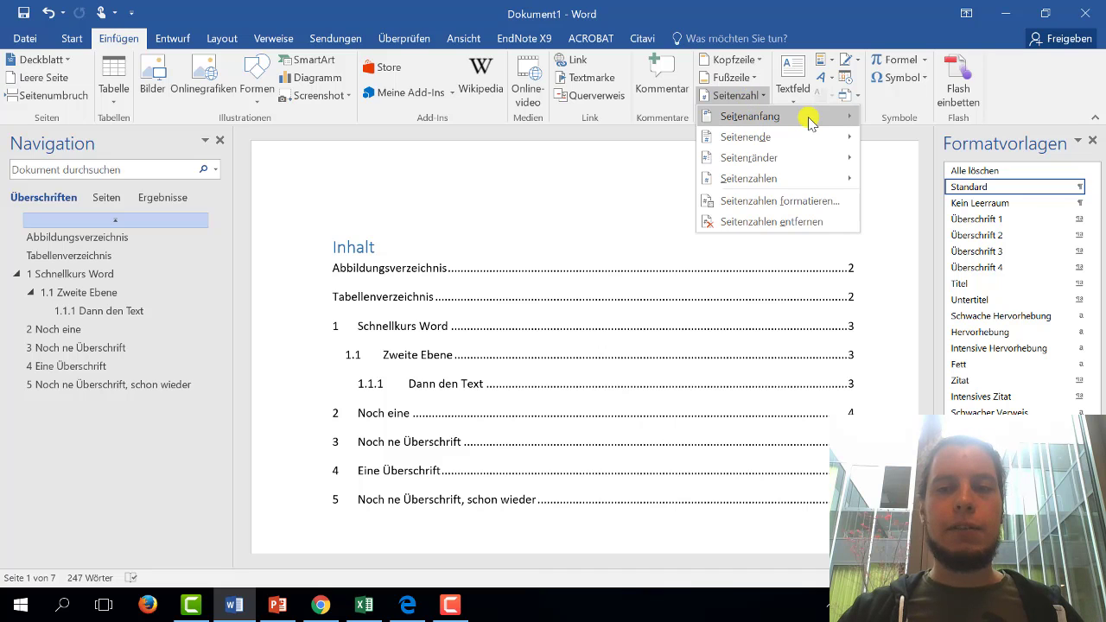
mouse_move(810, 121)
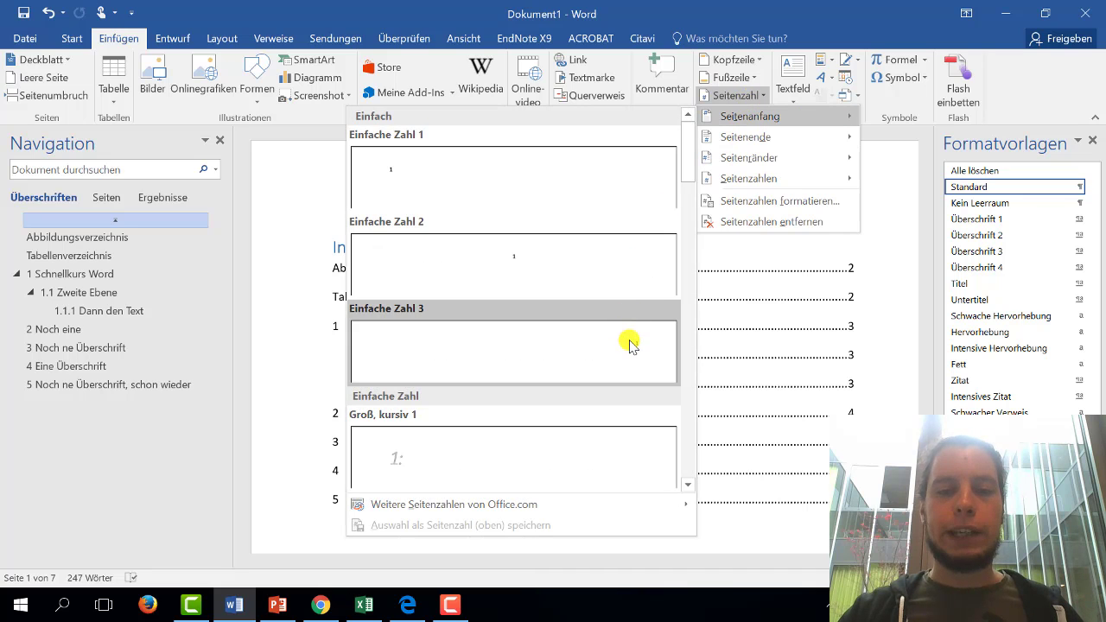
click(630, 345)
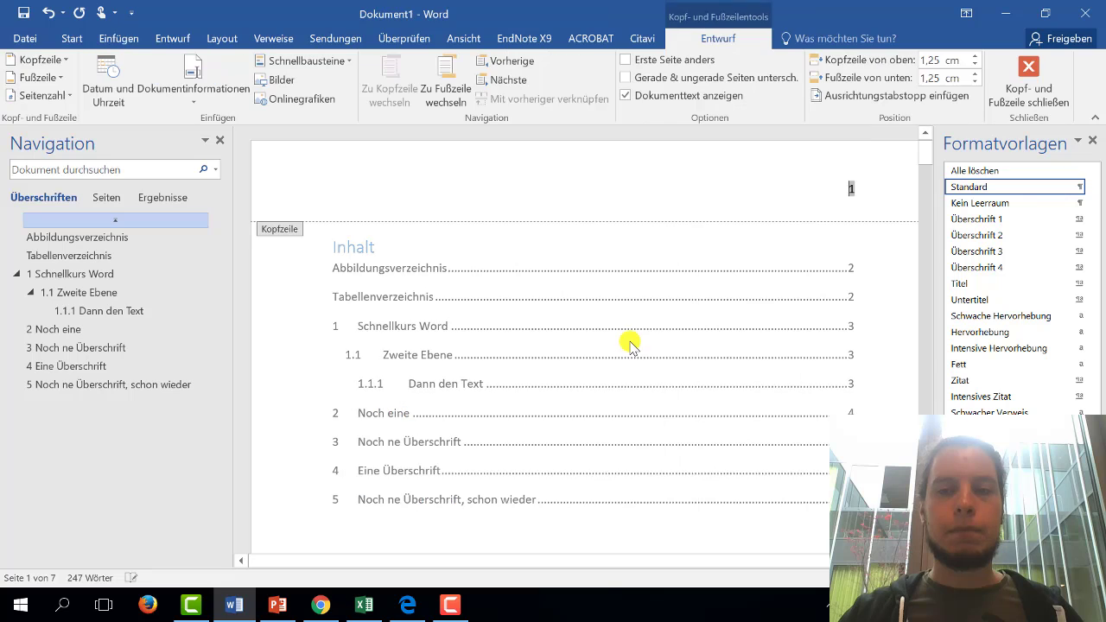
double_click(896, 263)
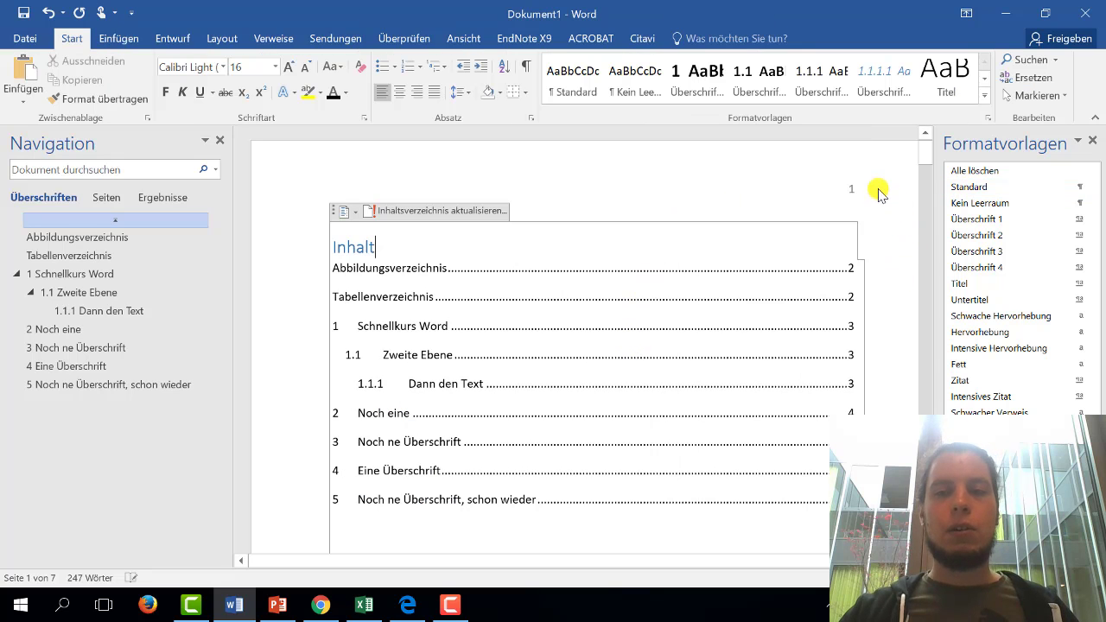
- Check the page-3 header at the Schnellkurs Word chapter, then return to the body text
scroll(881, 203, down, 4)
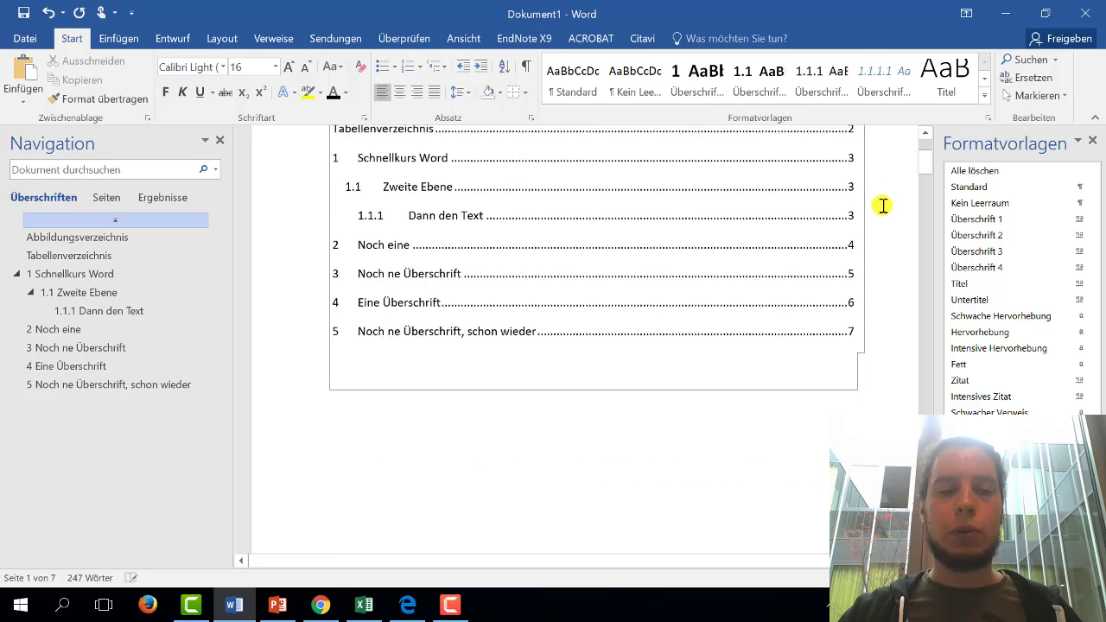
scroll(809, 330, down, 5)
scroll(809, 330, down, 3)
scroll(703, 459, down, 5)
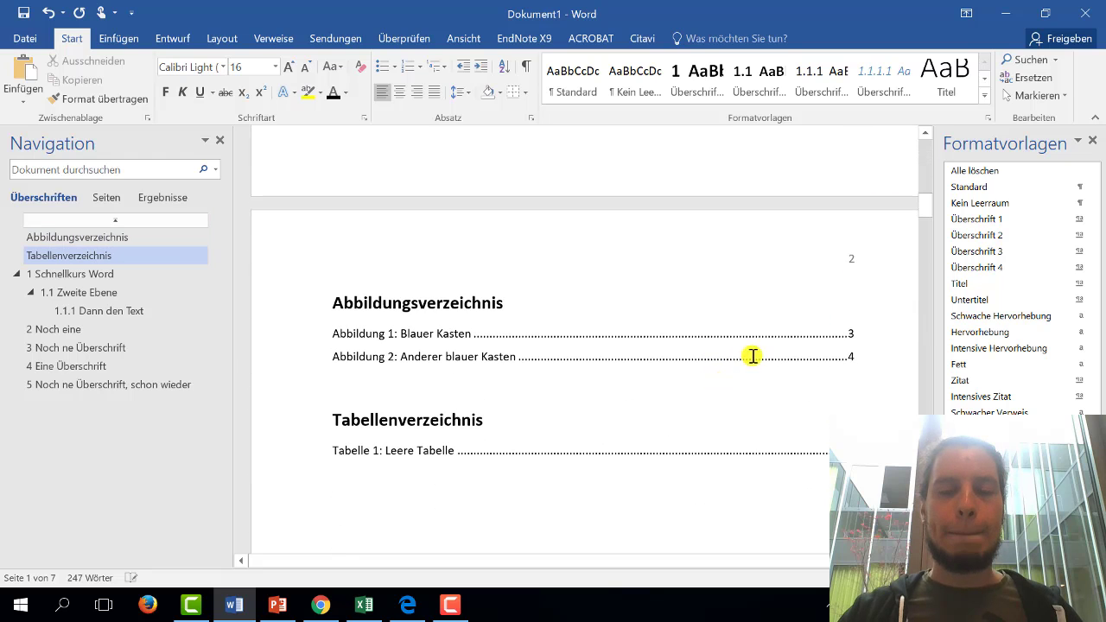
drag(928, 212, 935, 273)
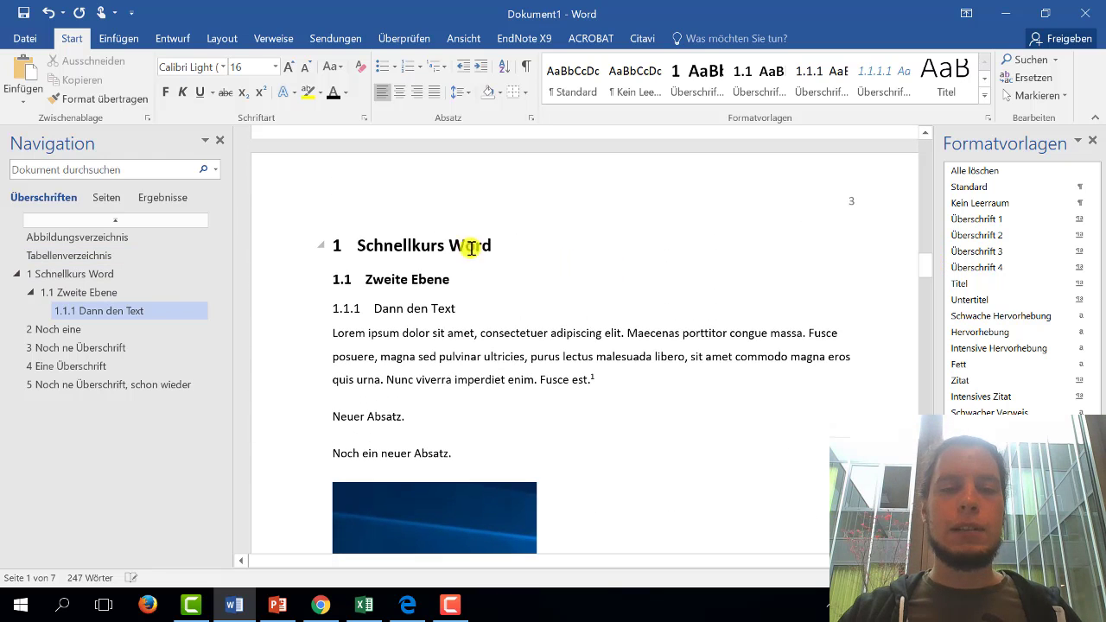
drag(360, 245, 506, 247)
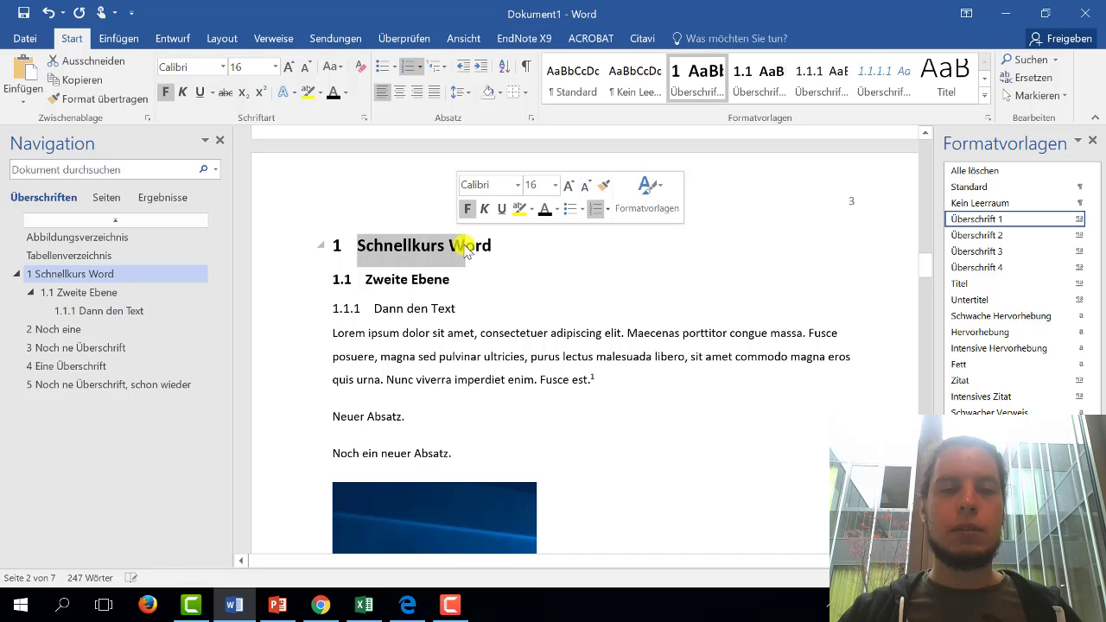
click(506, 251)
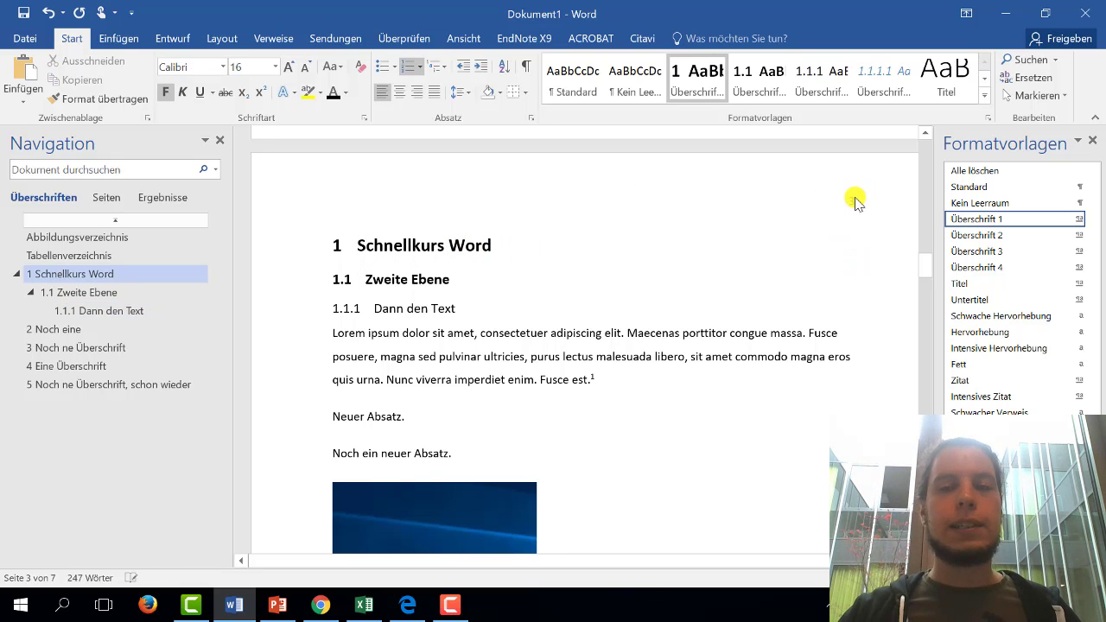
double_click(855, 200)
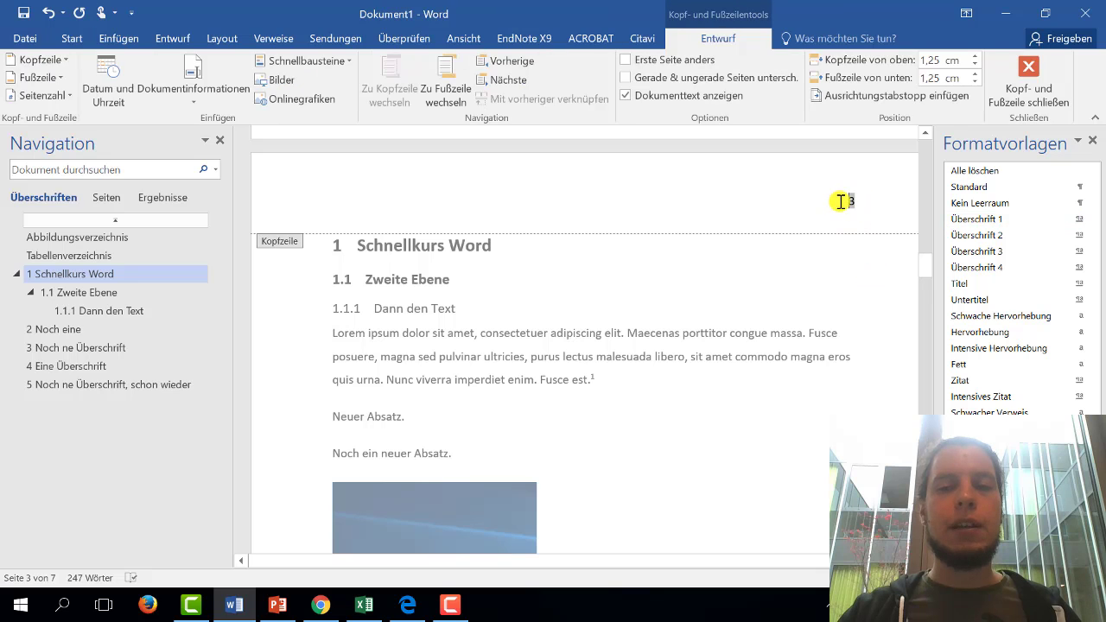
double_click(839, 291)
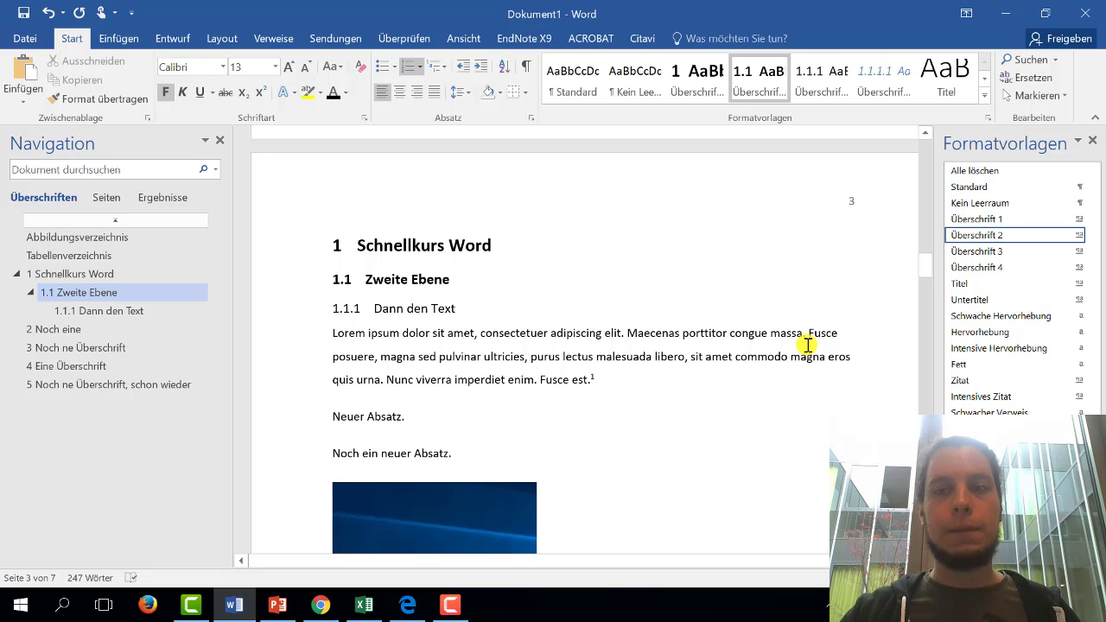
drag(925, 274, 922, 143)
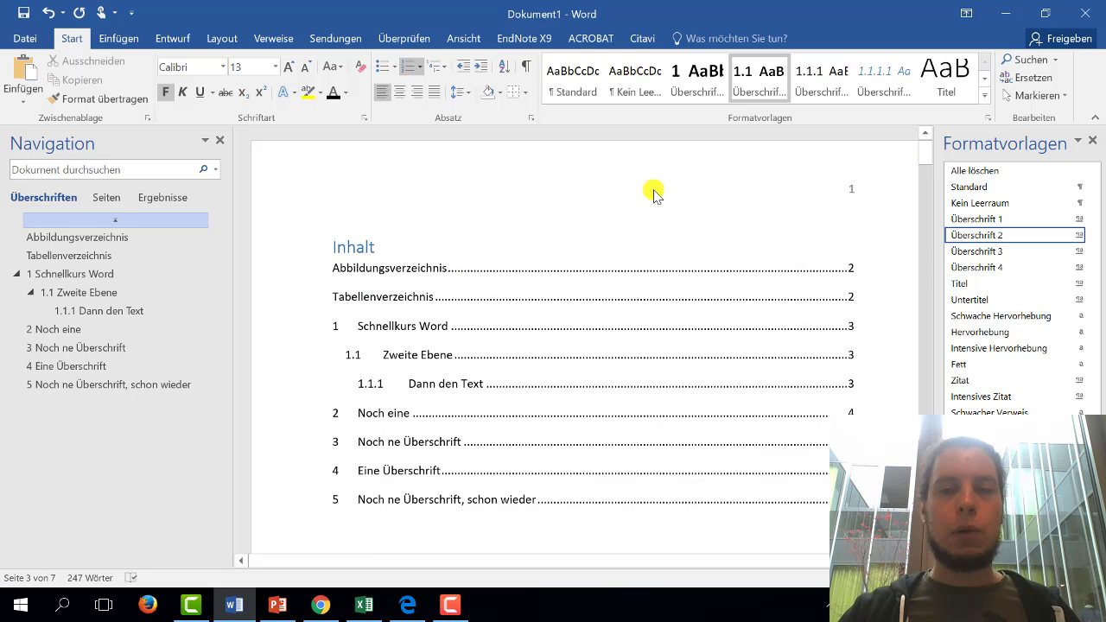
drag(924, 152, 924, 207)
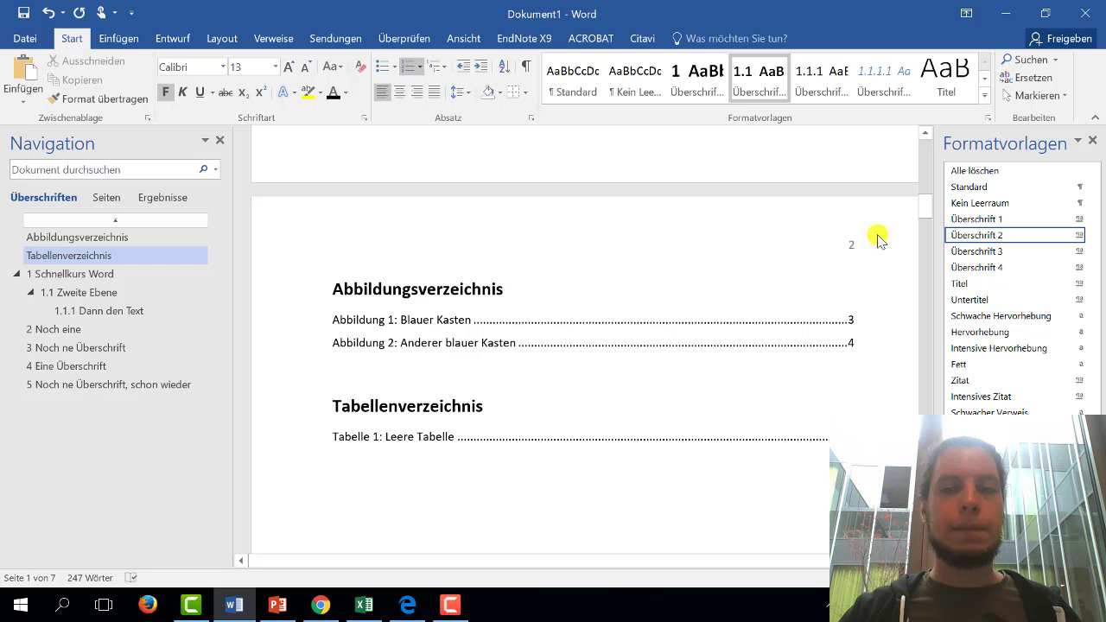
click(930, 210)
drag(929, 210, 922, 148)
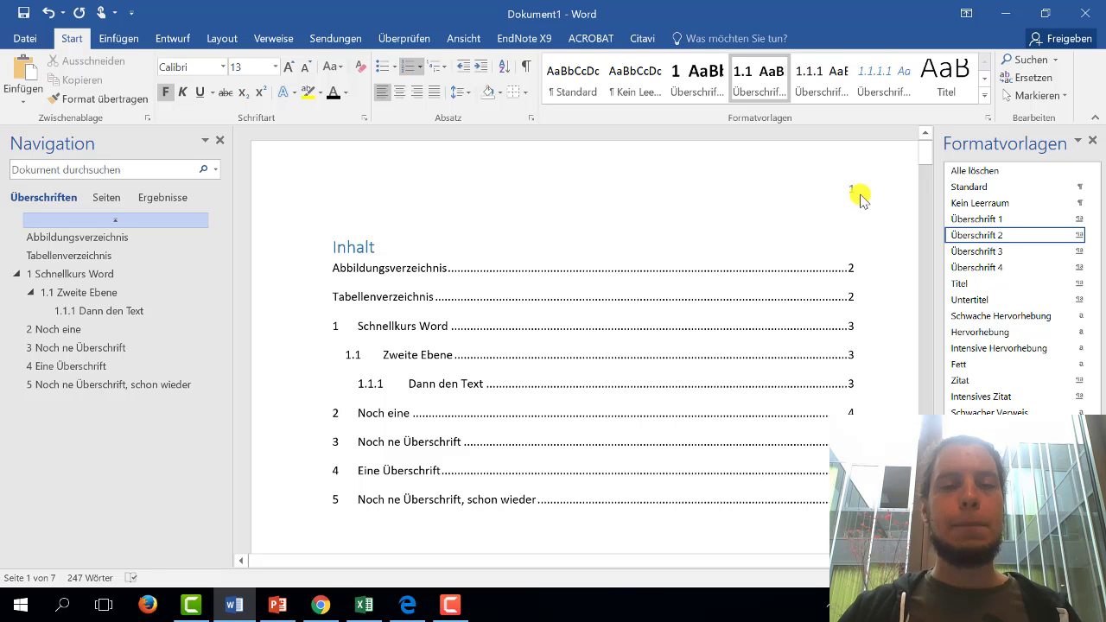
scroll(860, 197, down, 1)
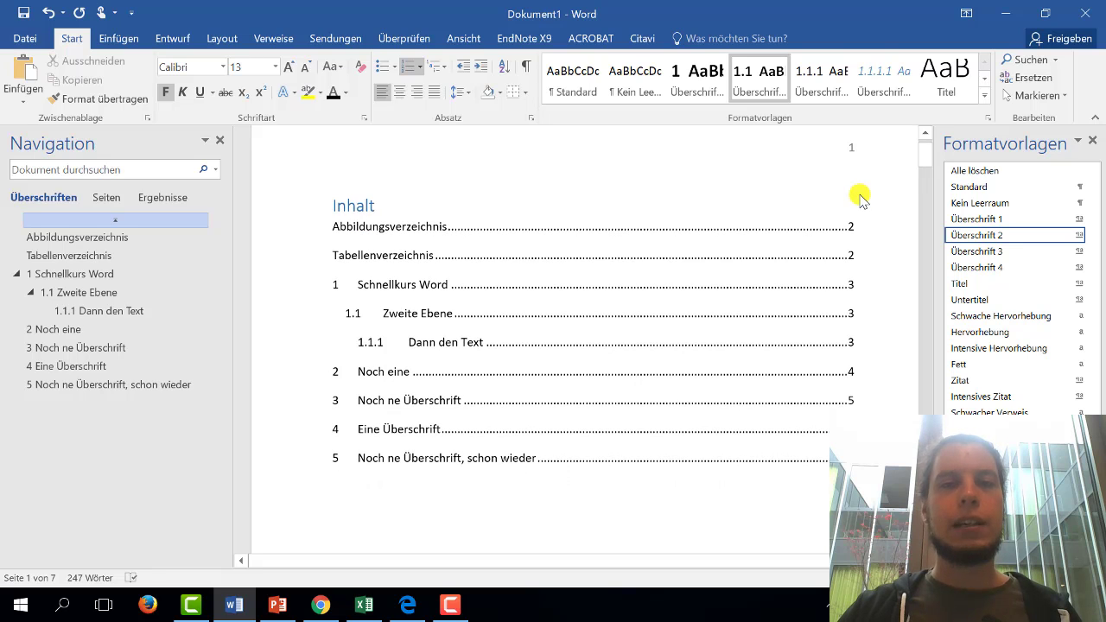
scroll(859, 197, down, 1)
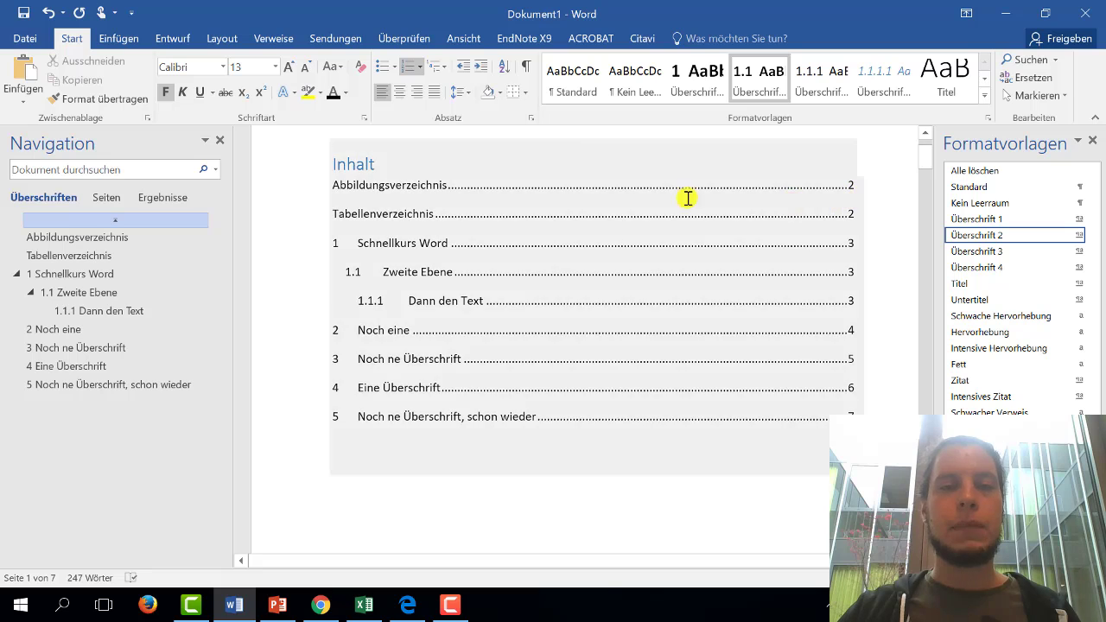
- Turn on Alle anzeigen (¶) formatting marks and place the cursor in the empty paragraph before chapter 1
click(527, 69)
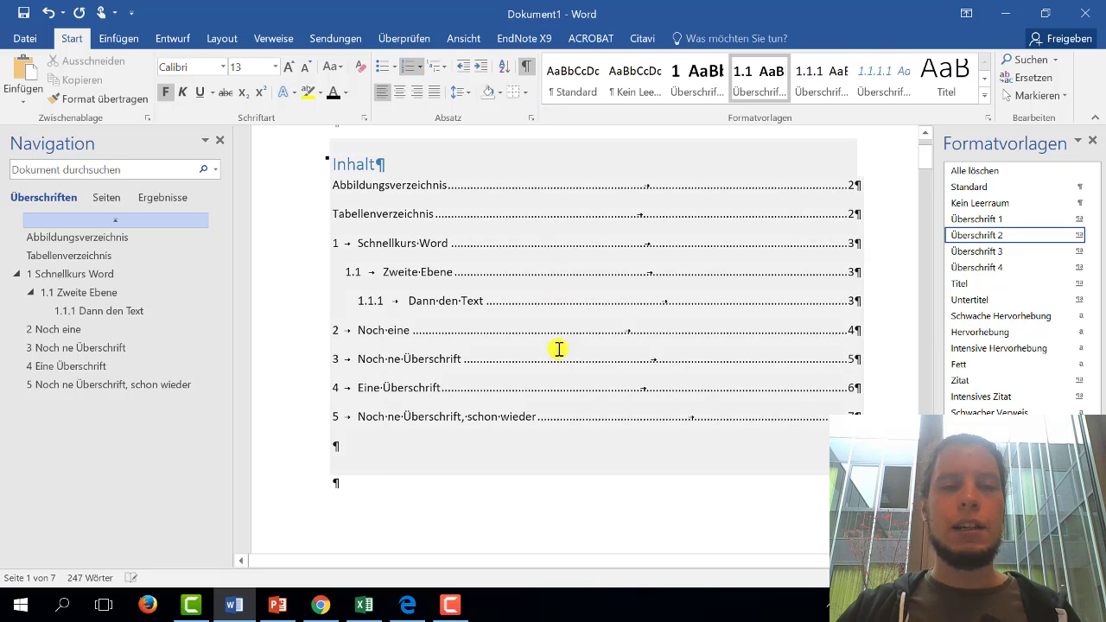
click(345, 483)
scroll(522, 426, down, 2)
scroll(522, 427, down, 1)
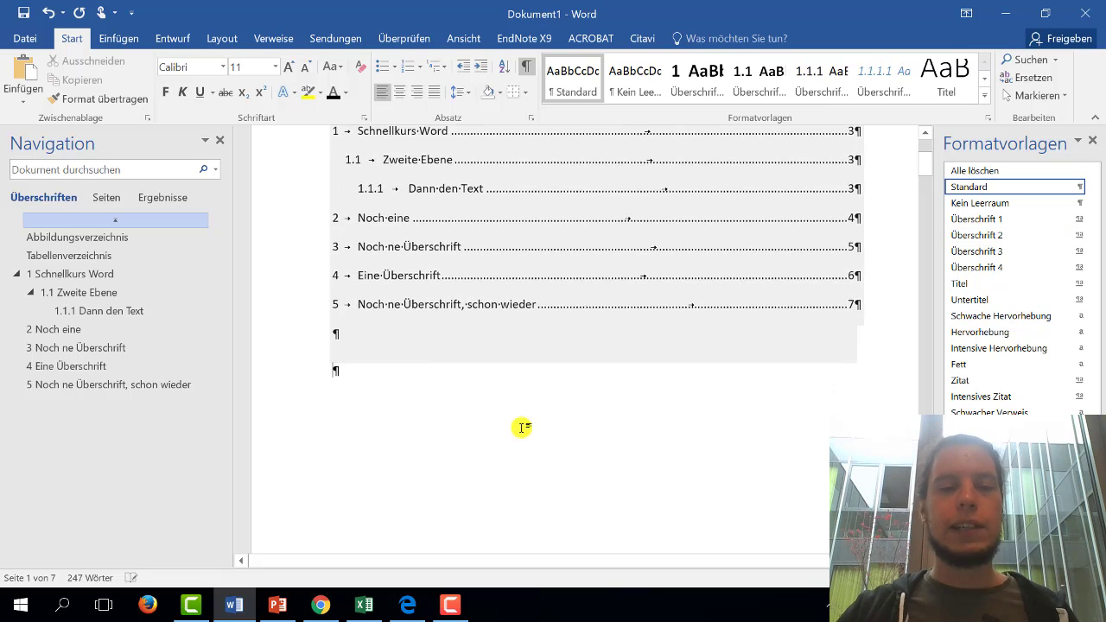
scroll(522, 427, down, 1)
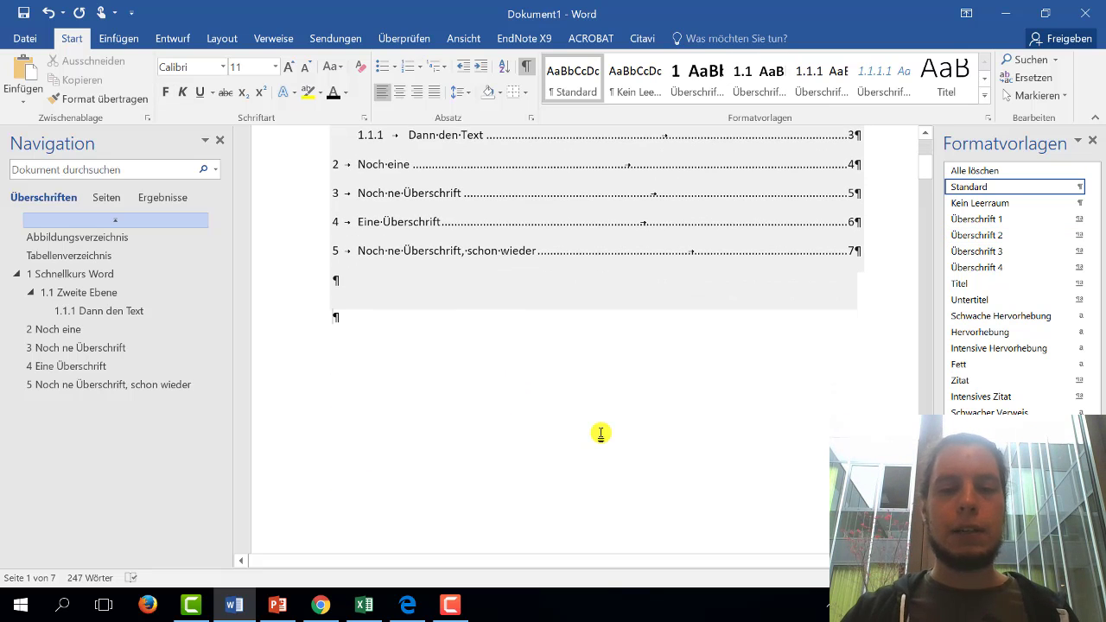
scroll(600, 435, down, 2)
scroll(596, 432, down, 3)
scroll(590, 428, down, 5)
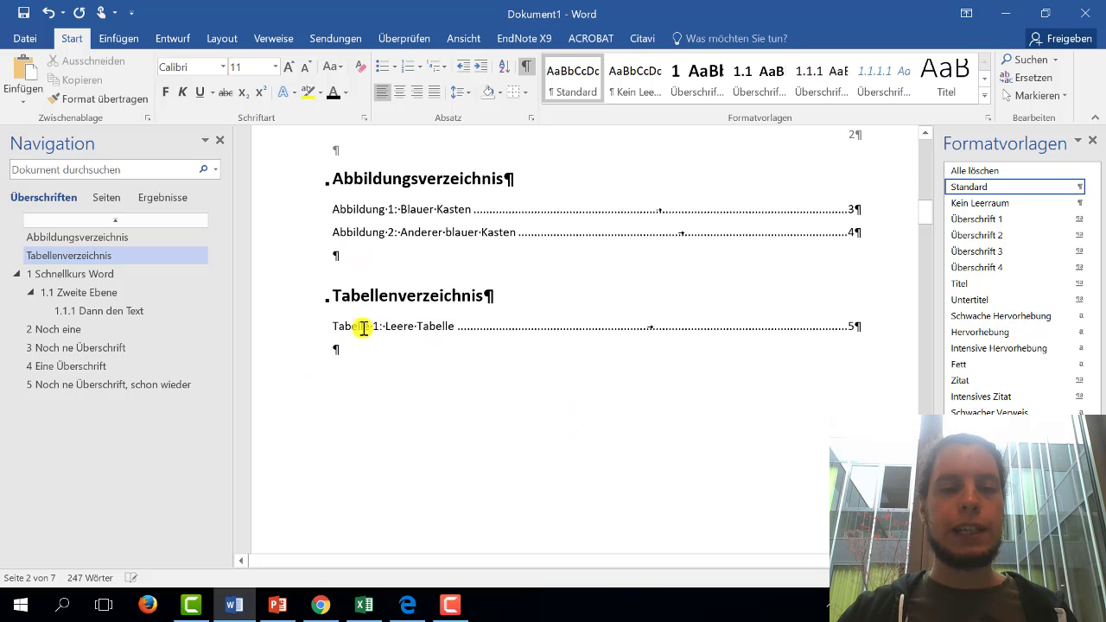
scroll(360, 323, down, 4)
scroll(380, 323, down, 4)
scroll(380, 341, down, 1)
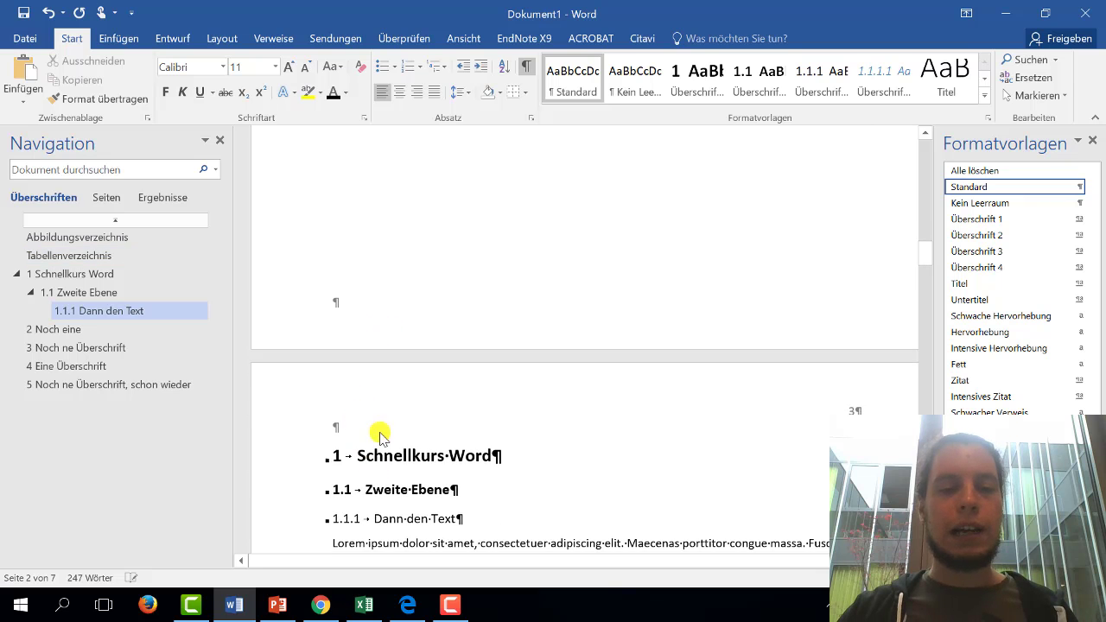
click(398, 456)
scroll(404, 456, up, 3)
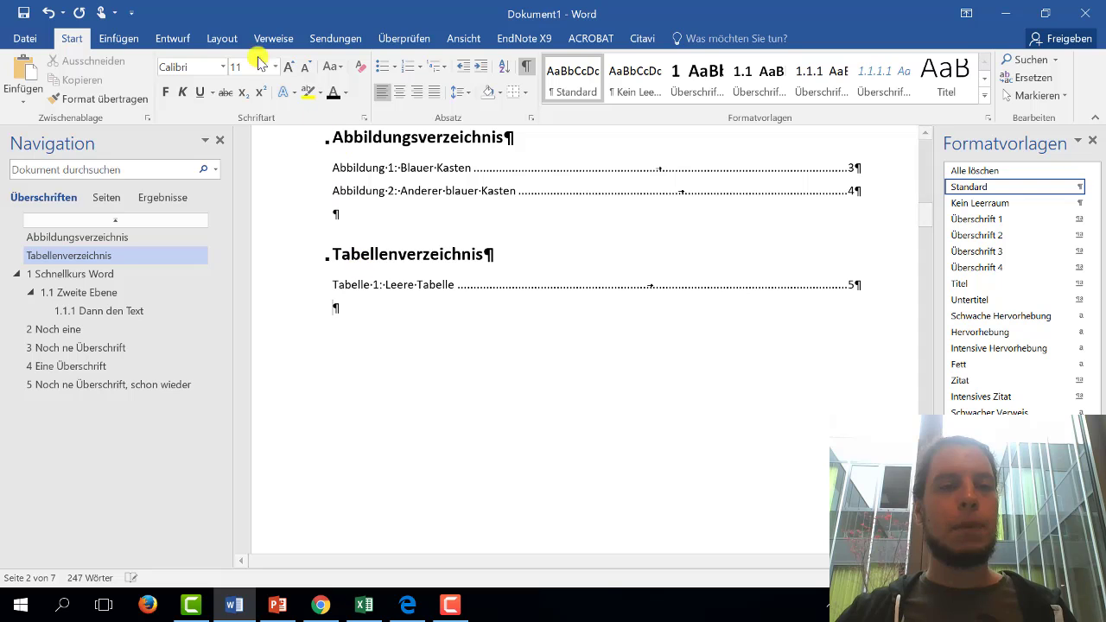
- Insert a Nächste Seite section break after the Tabellenverzeichnis and clean up the empty paragraph on the new page
click(222, 40)
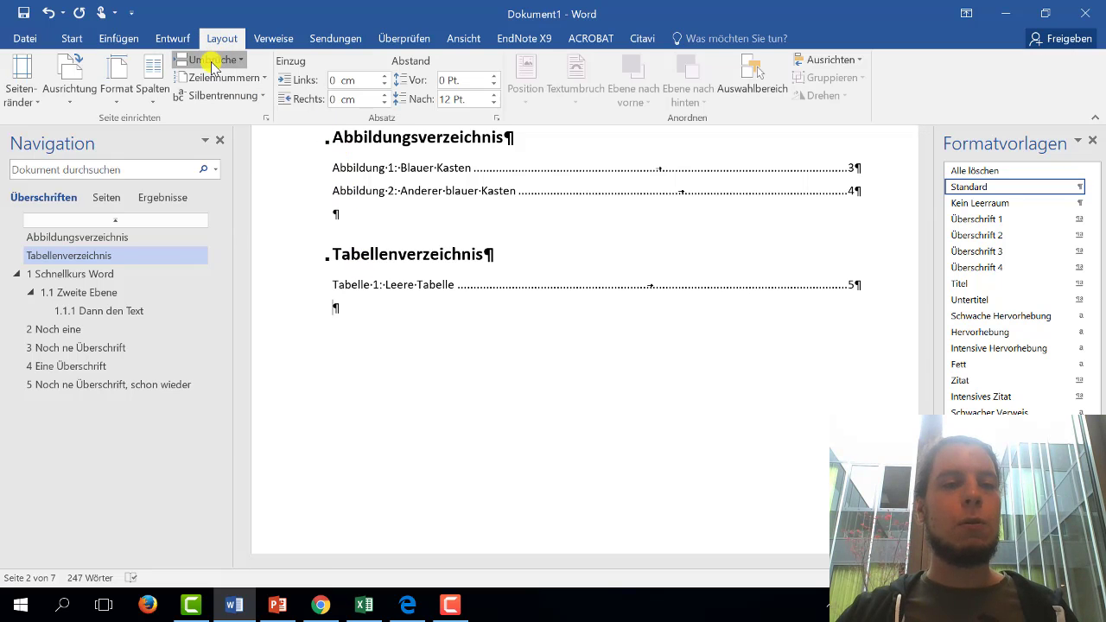
click(212, 59)
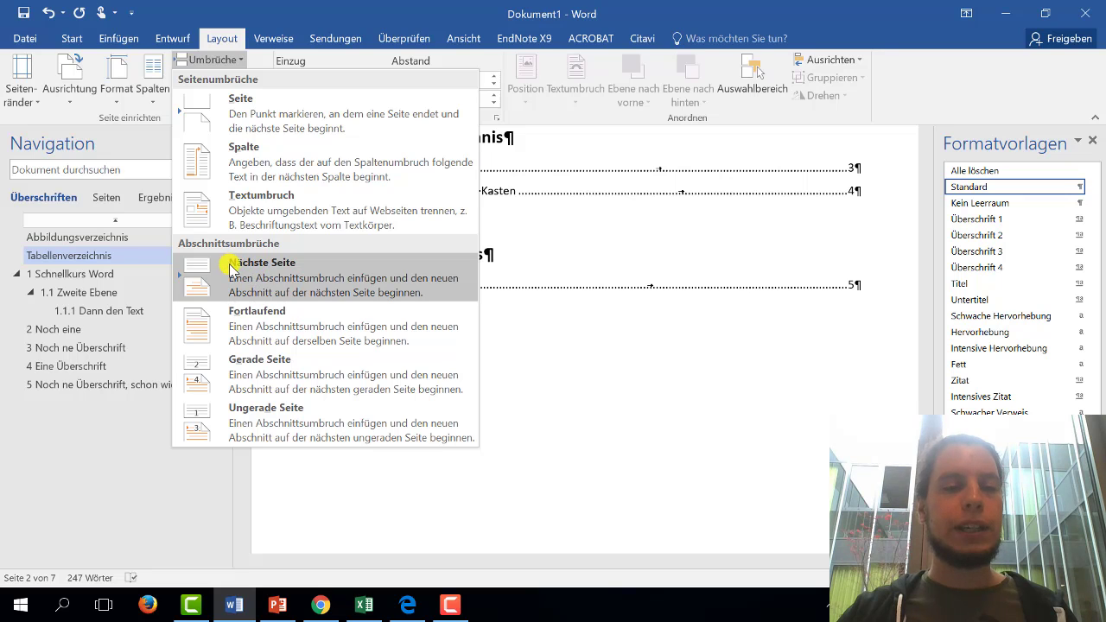
click(271, 270)
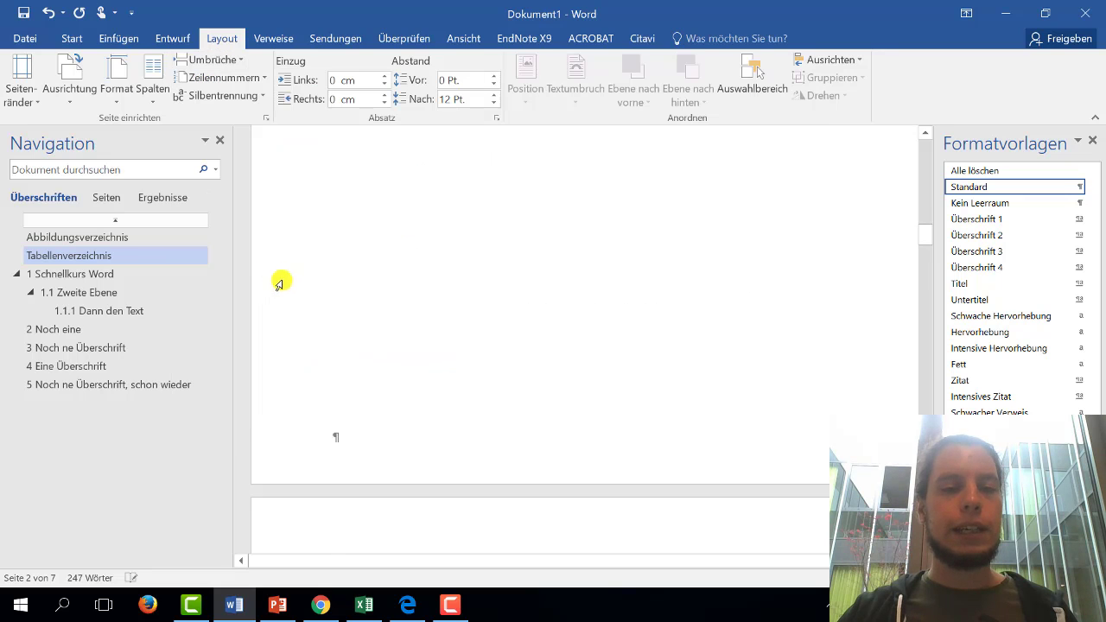
scroll(480, 443, down, 3)
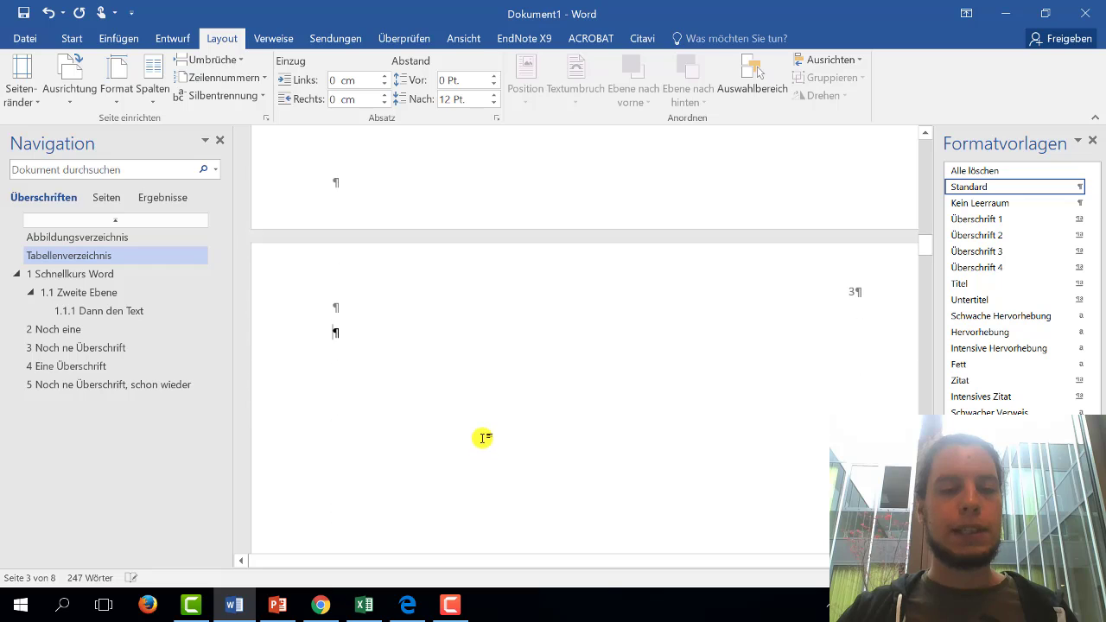
click(261, 326)
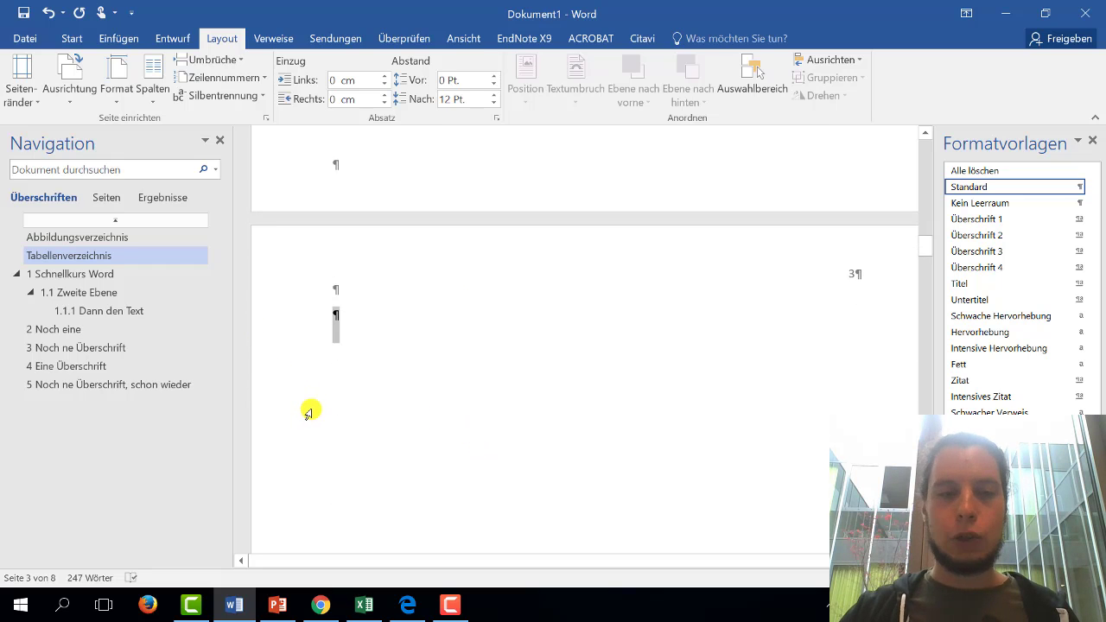
key(ctrl+v)
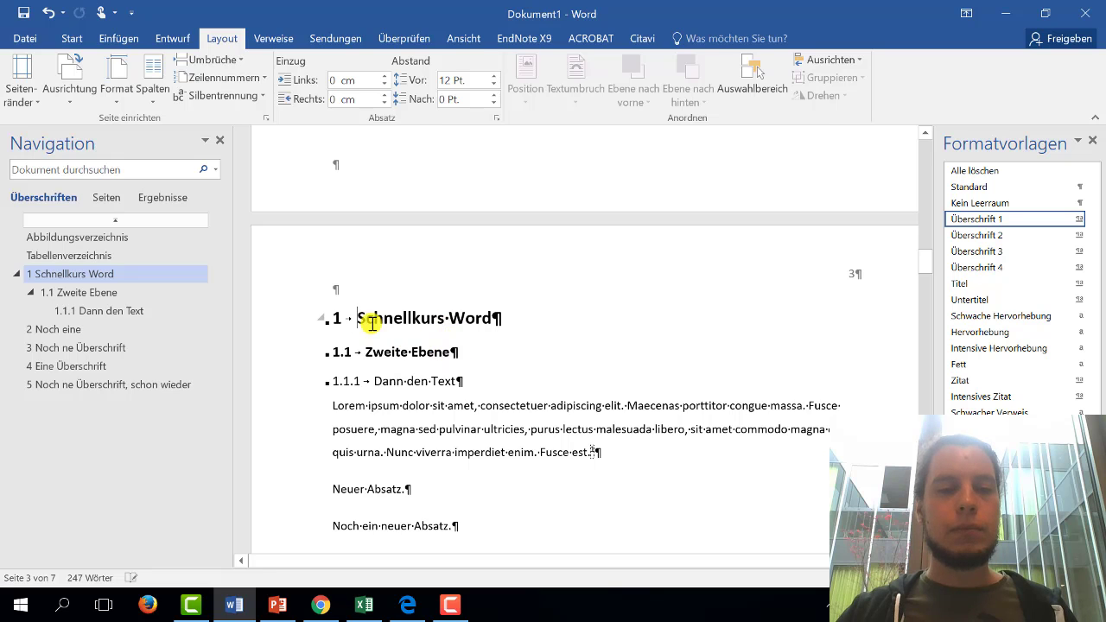
key(ctrl+Return)
- Add two empty paragraphs above the section break
scroll(415, 358, up, 3)
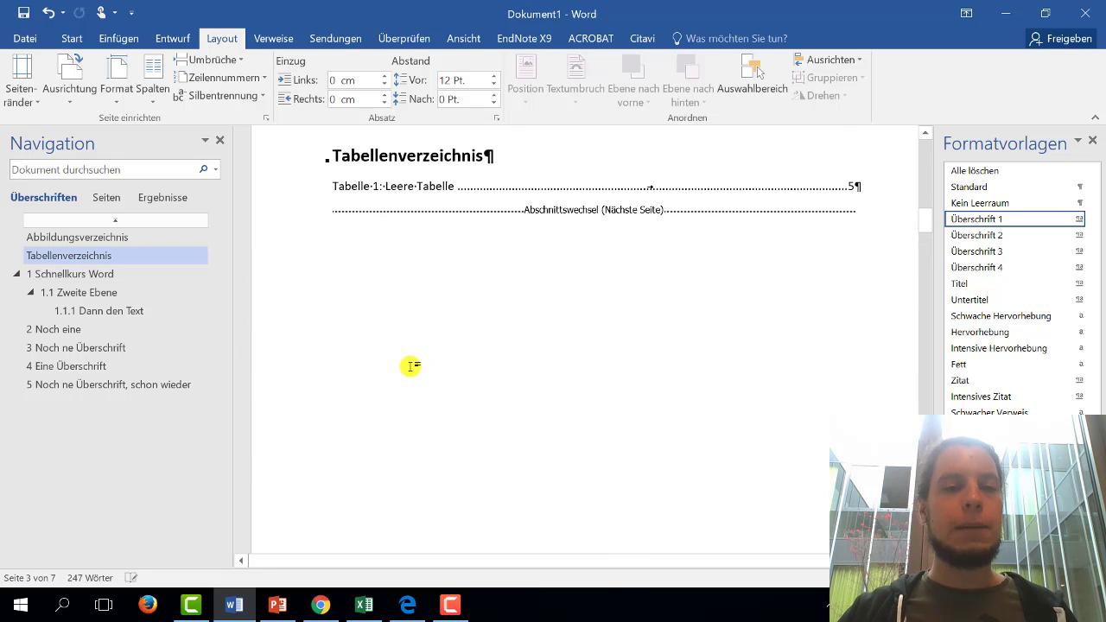
scroll(345, 329, up, 2)
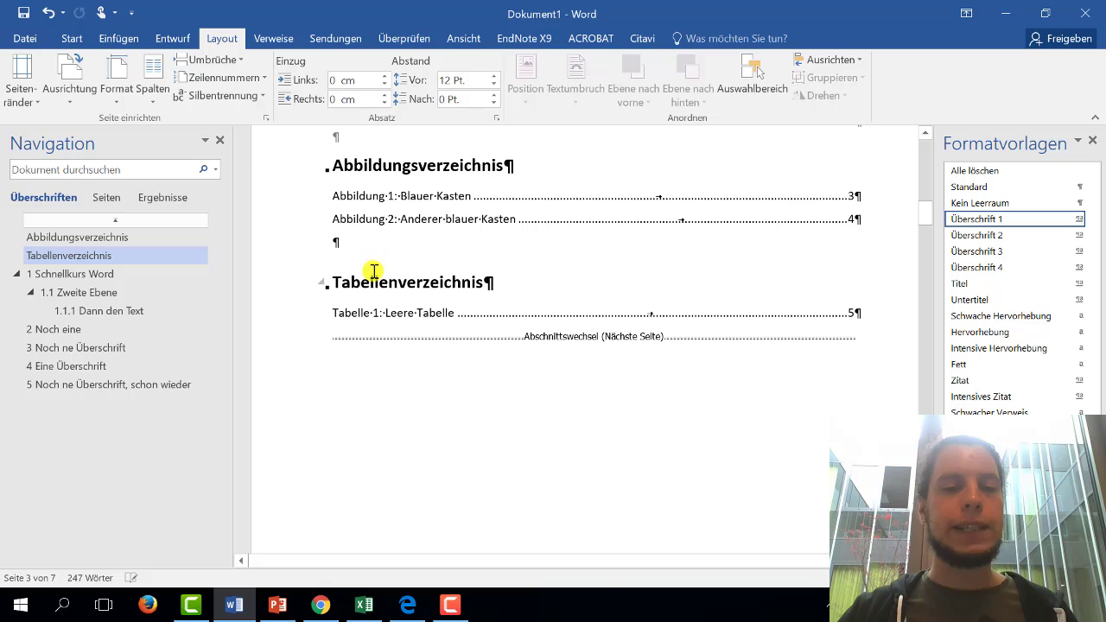
click(329, 338)
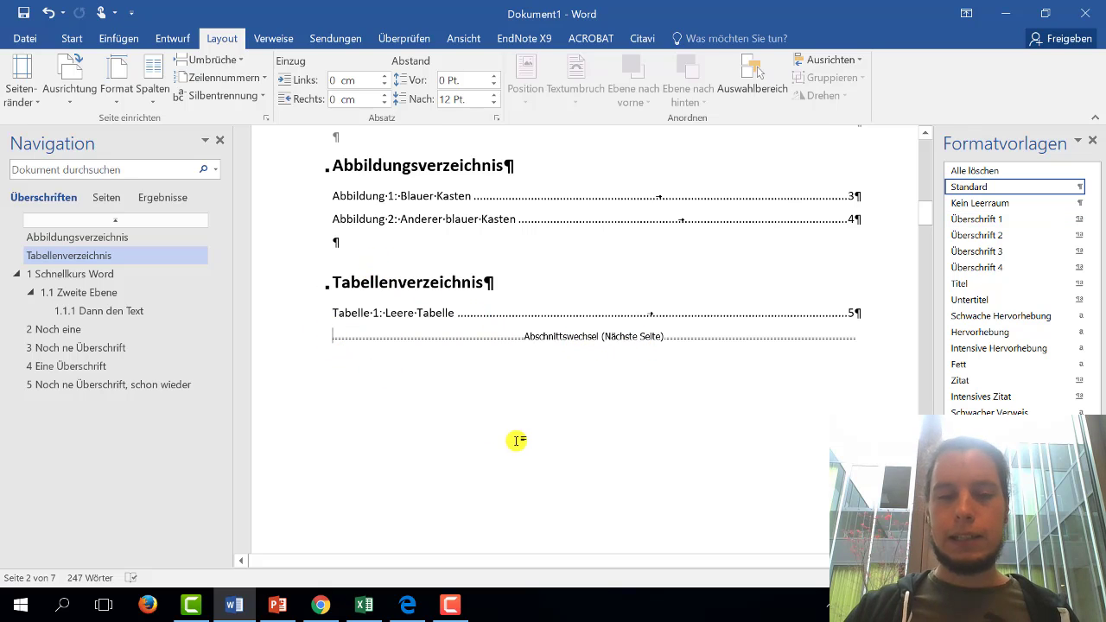
key(Return)
key(Return)
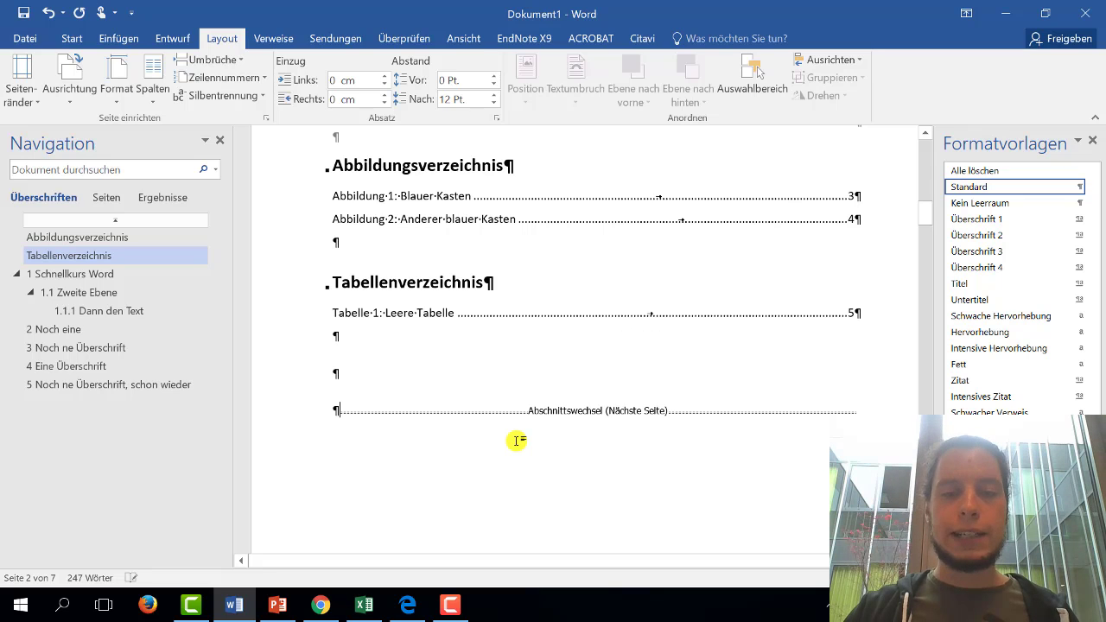
key(Return)
scroll(516, 442, down, 2)
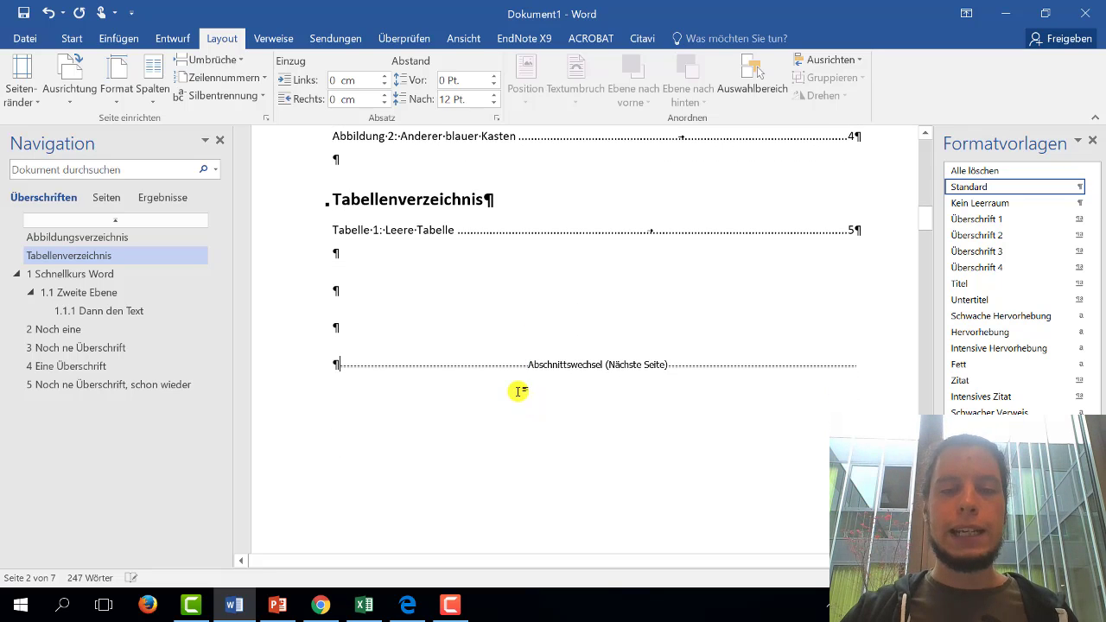
scroll(558, 394, down, 2)
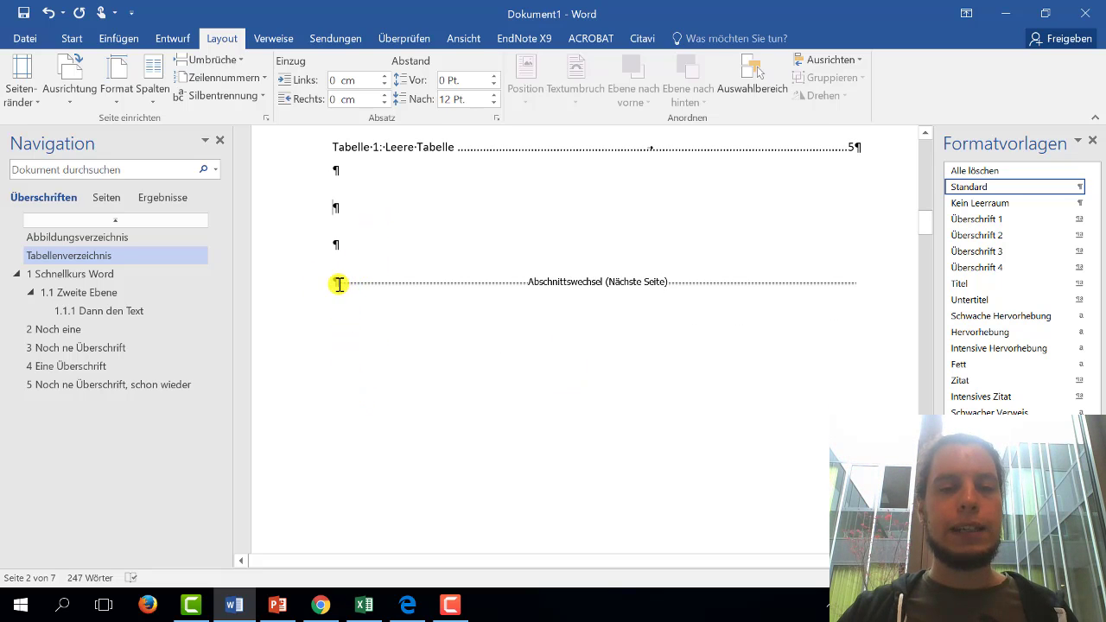
- Delete the section break, then undo to restore it
key(Delete)
scroll(329, 298, down, 1)
scroll(286, 303, down, 3)
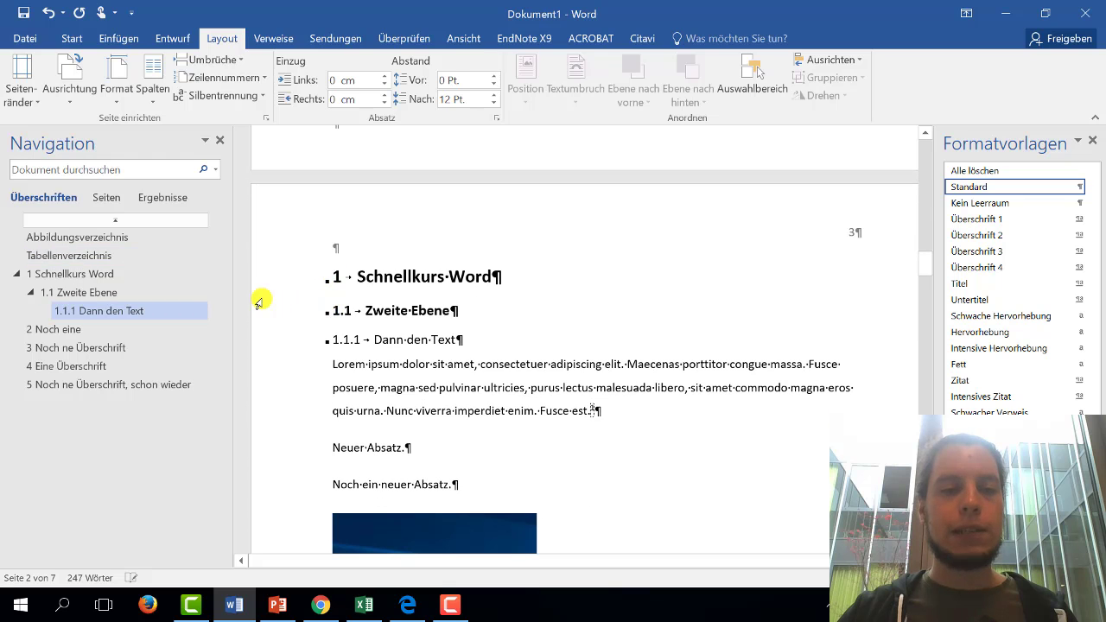
scroll(420, 321, up, 5)
key(ctrl+z)
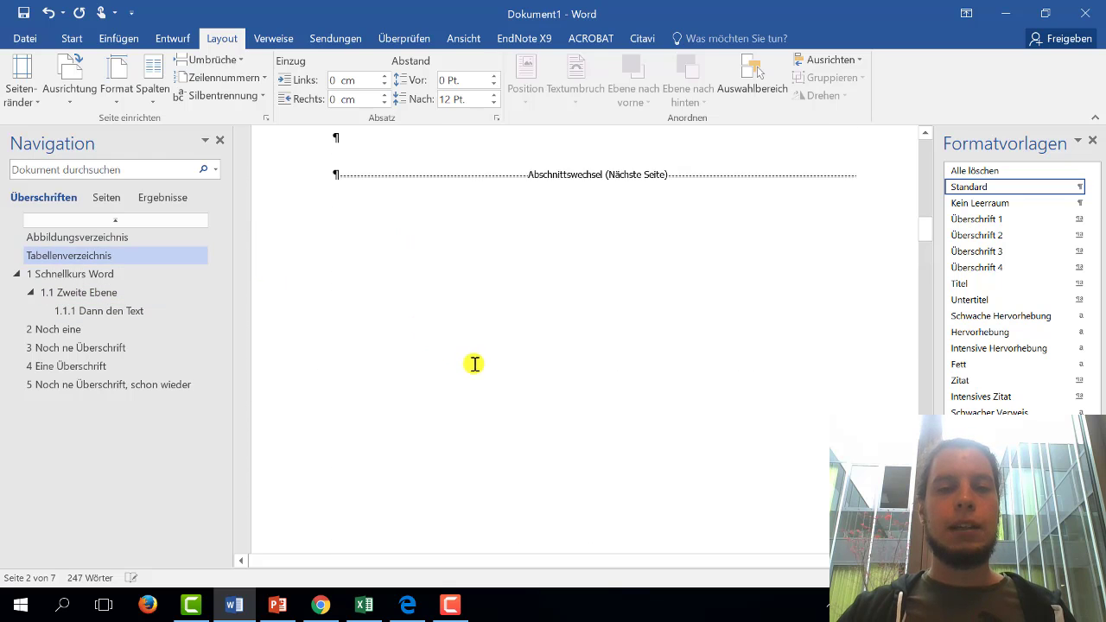
scroll(474, 363, up, 3)
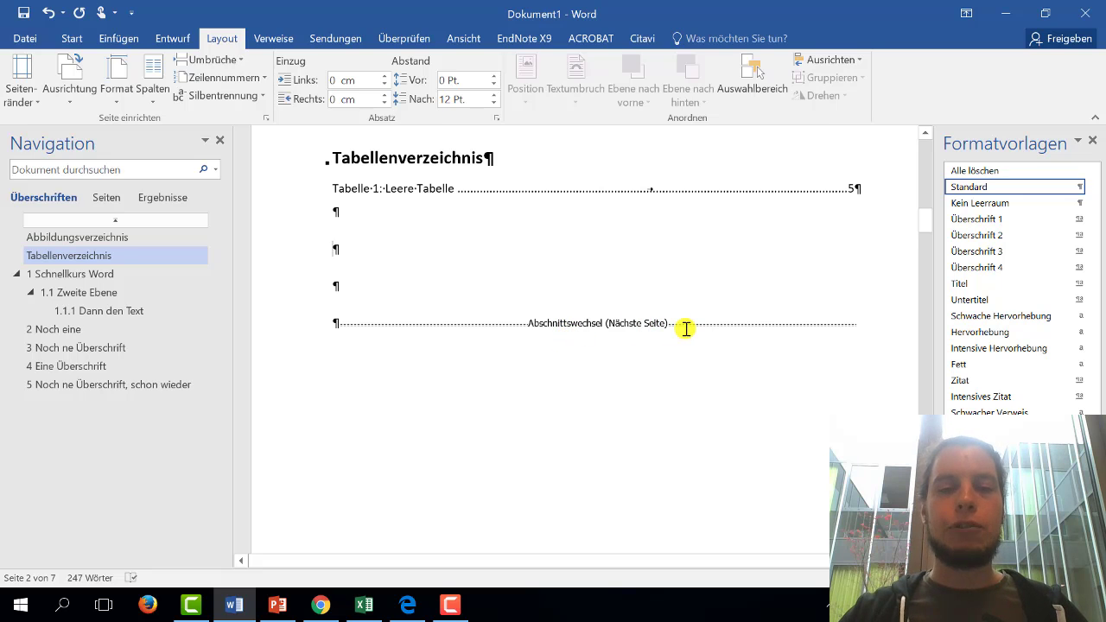
scroll(685, 328, down, 3)
scroll(685, 328, down, 3)
scroll(685, 328, down, 4)
scroll(683, 332, down, 2)
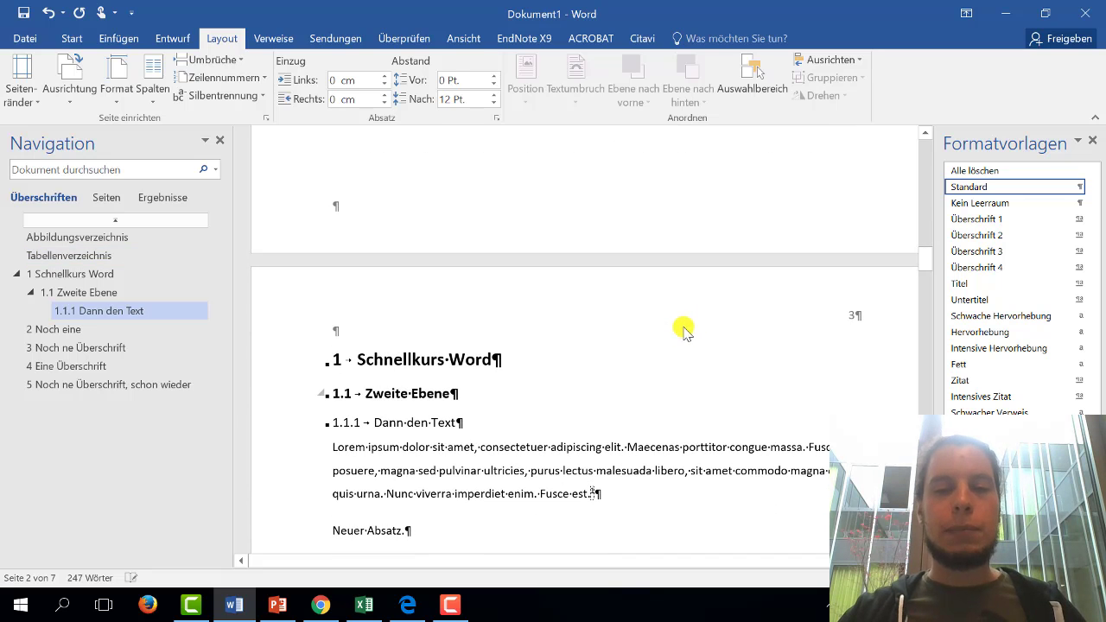
- Open header editing and look through the page headers
double_click(785, 309)
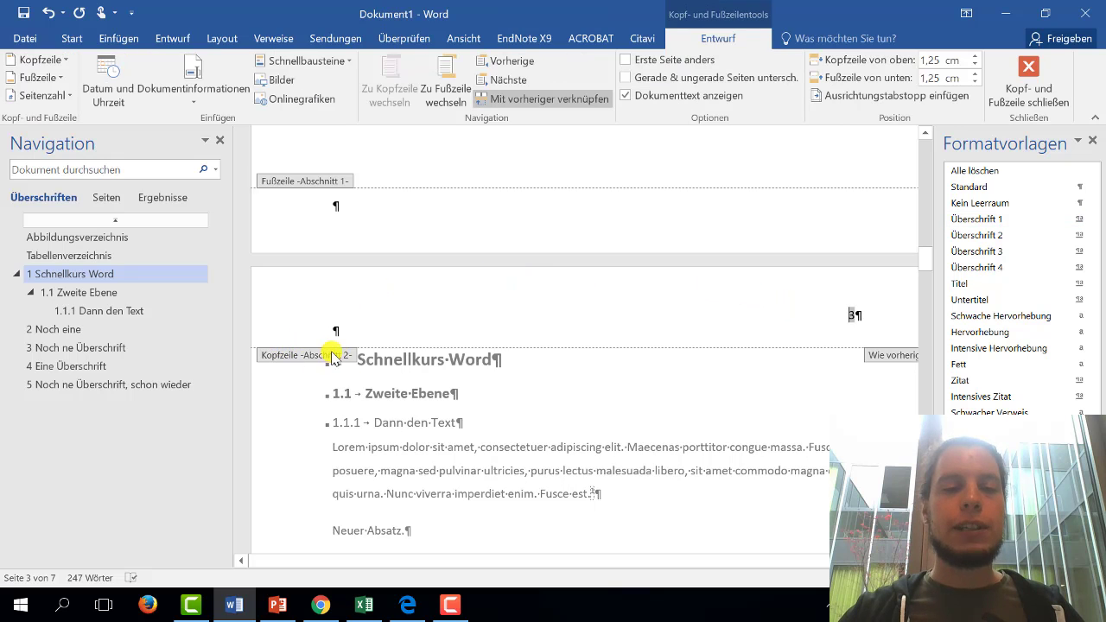
scroll(350, 341, down, 6)
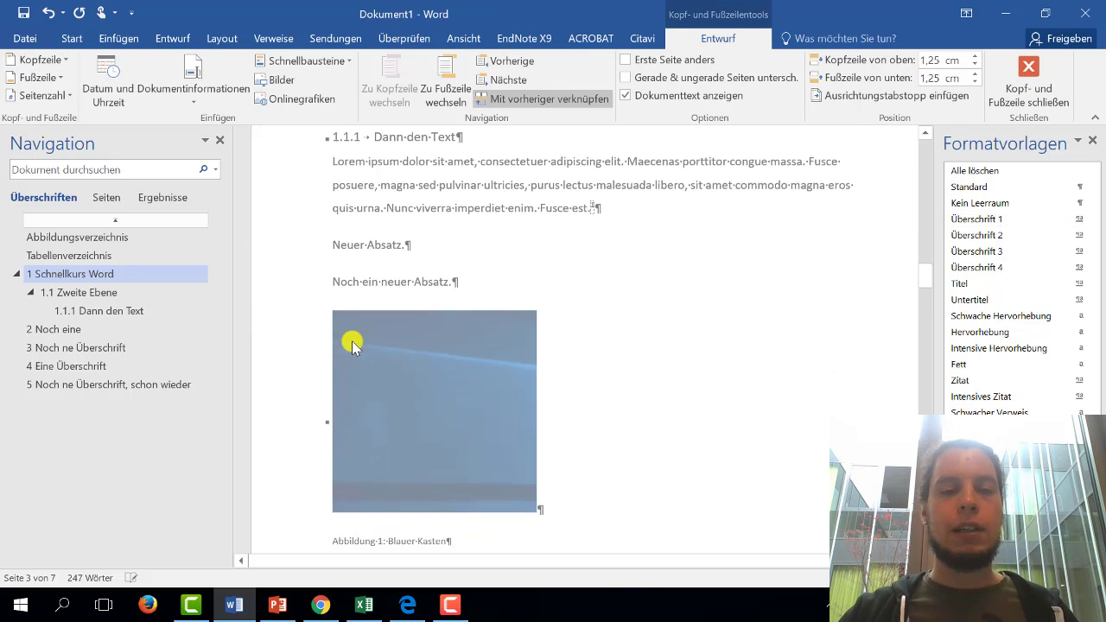
scroll(358, 345, down, 9)
scroll(342, 347, down, 1)
scroll(313, 324, down, 4)
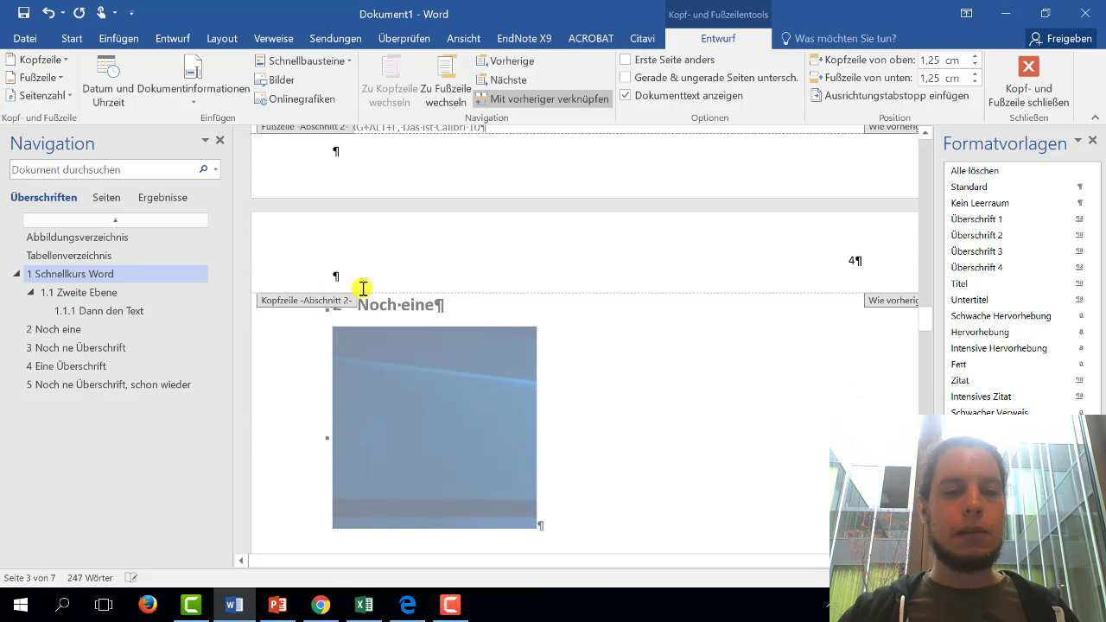
scroll(579, 302, down, 6)
scroll(605, 304, down, 5)
scroll(432, 307, down, 2)
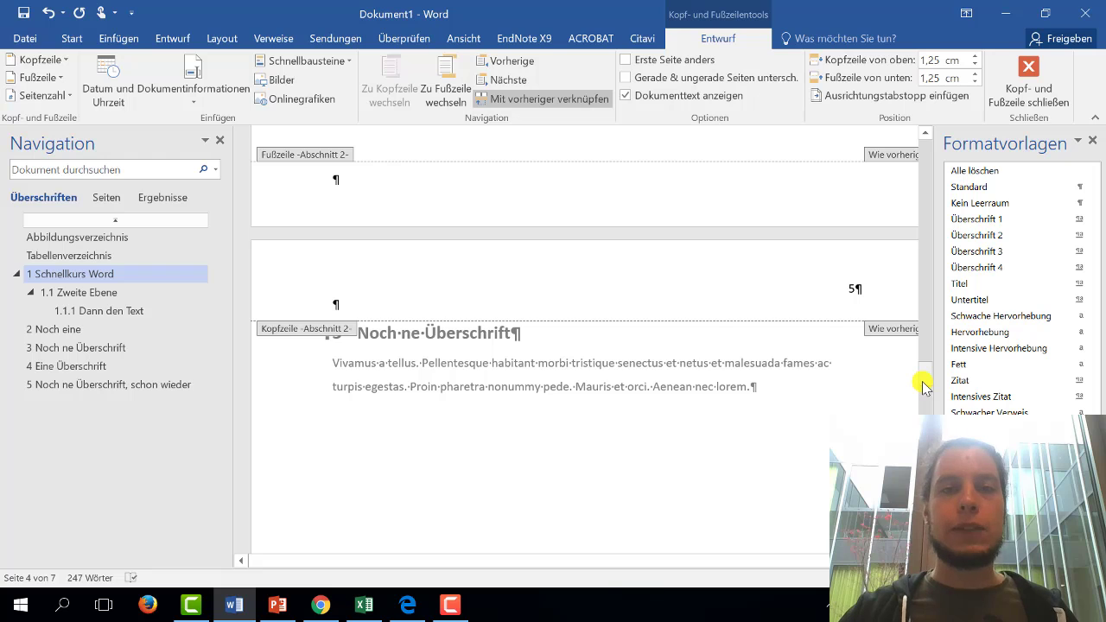
mouse_move(925, 386)
mouse_down()
mouse_move(930, 262)
mouse_move(928, 274)
mouse_up()
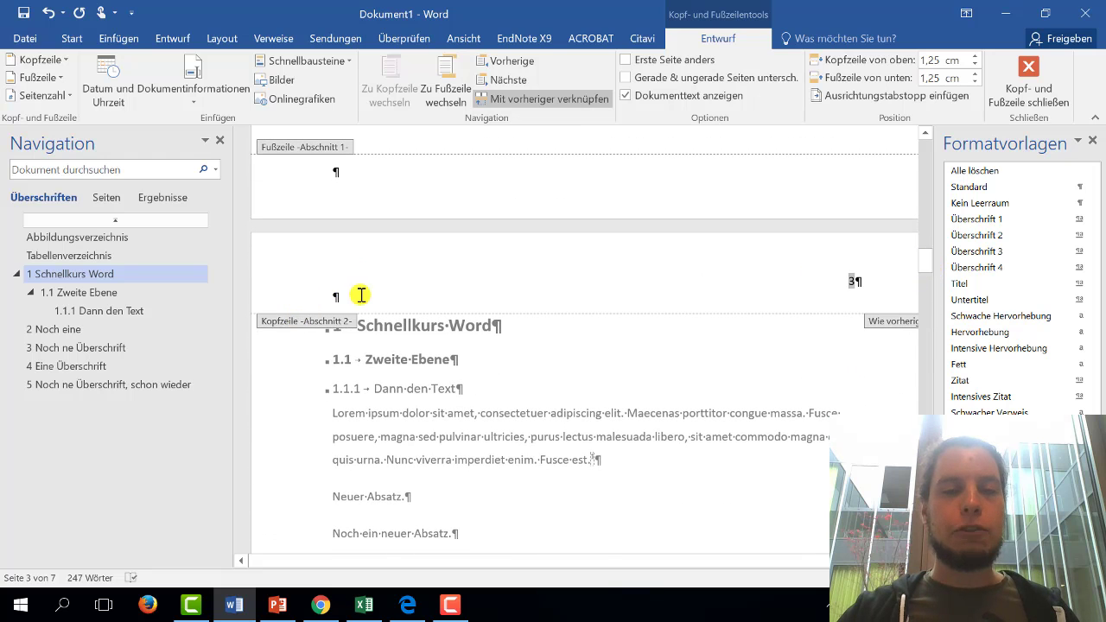
scroll(427, 435, up, 5)
scroll(430, 436, up, 3)
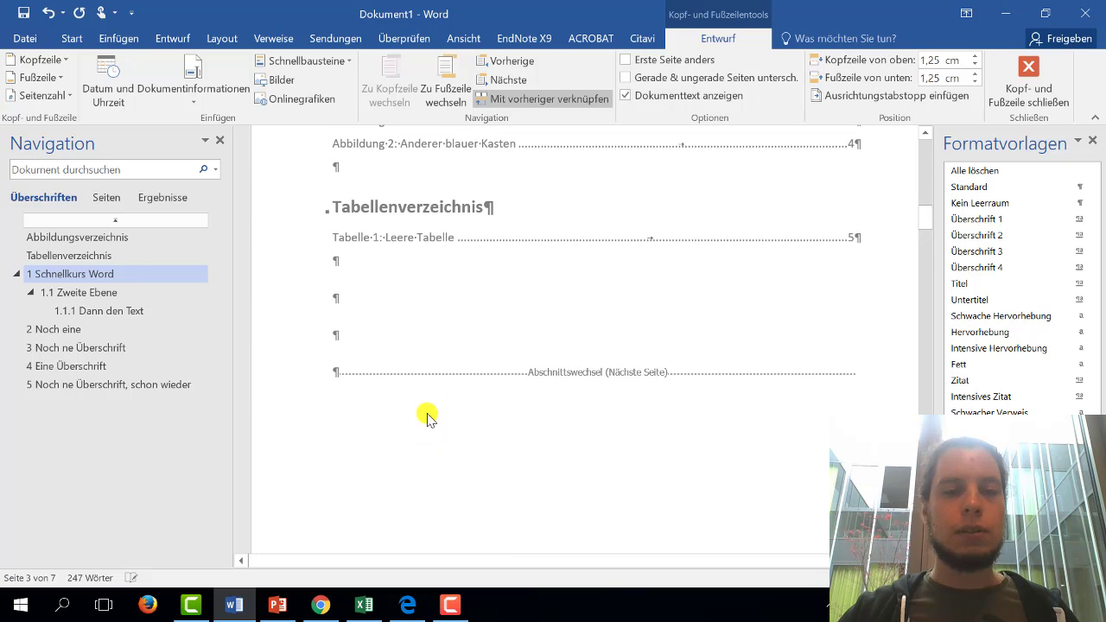
scroll(427, 416, up, 2)
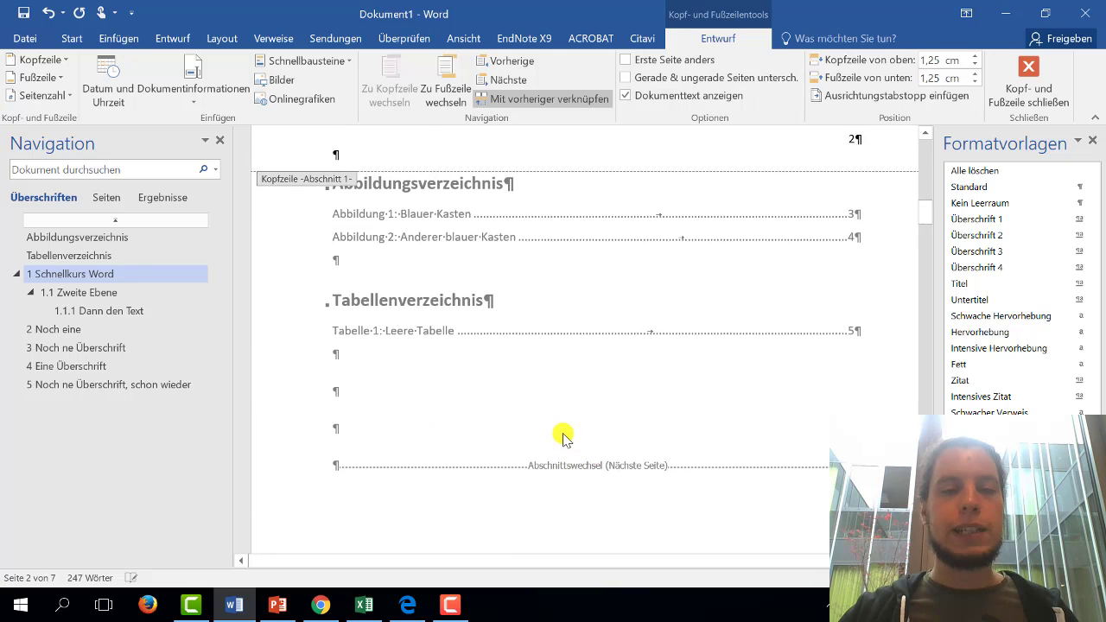
scroll(562, 432, up, 3)
- Place the cursor at the page-2 header's page number, then in the section 2 header on page 3
click(359, 267)
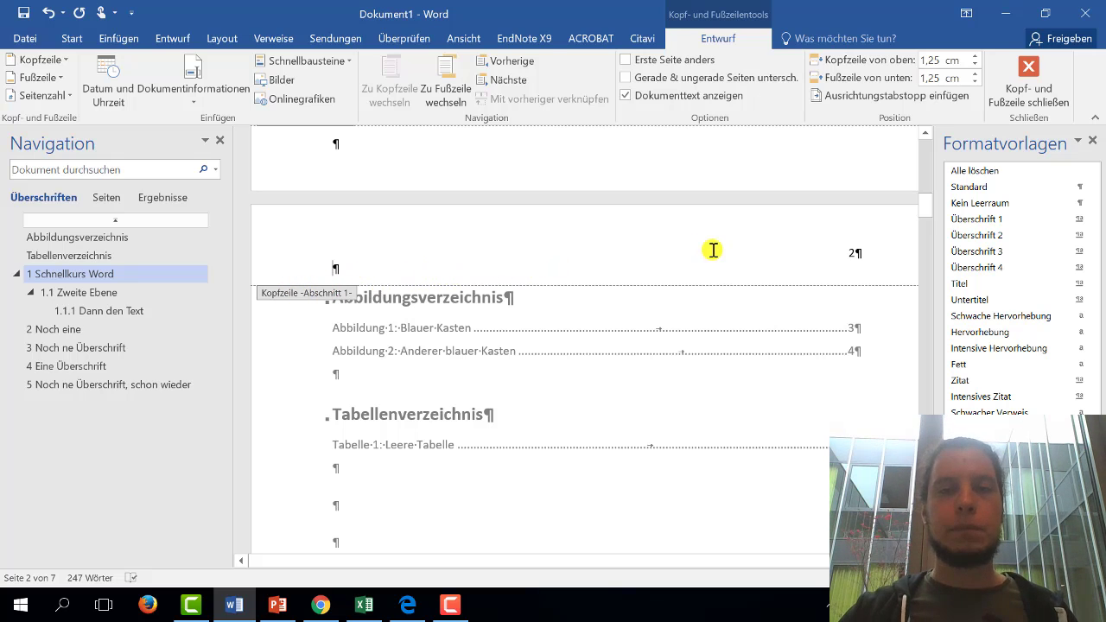
click(772, 258)
scroll(771, 257, down, 10)
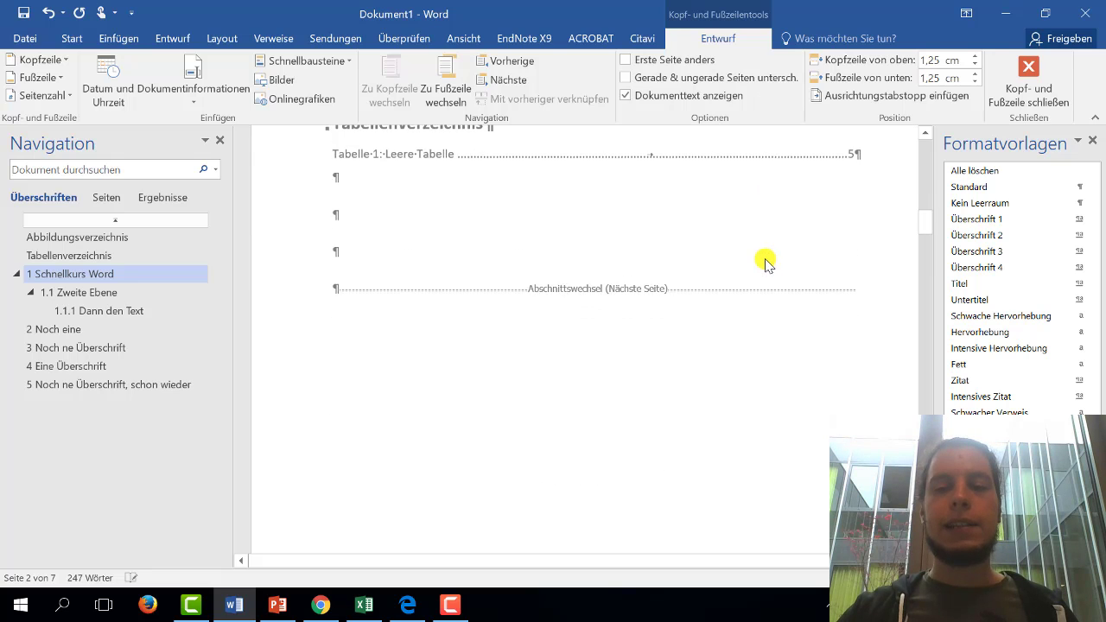
click(770, 401)
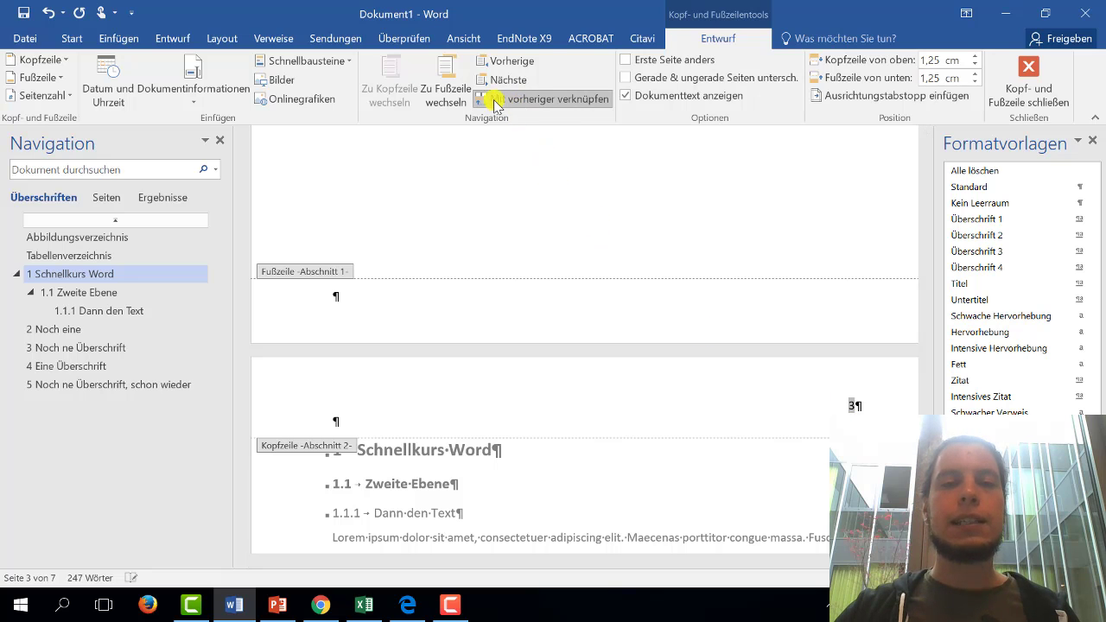
- Turn off 'Mit vorheriger verknüpfen' for the section 2 header, then select the page number in the page-2 header
click(546, 101)
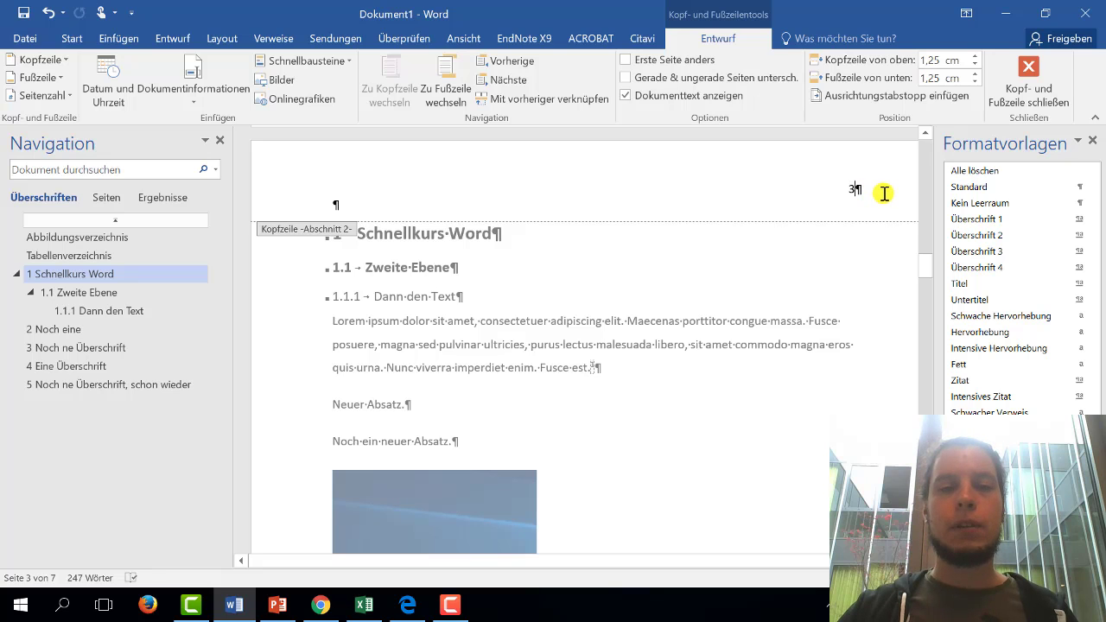
drag(925, 272, 925, 208)
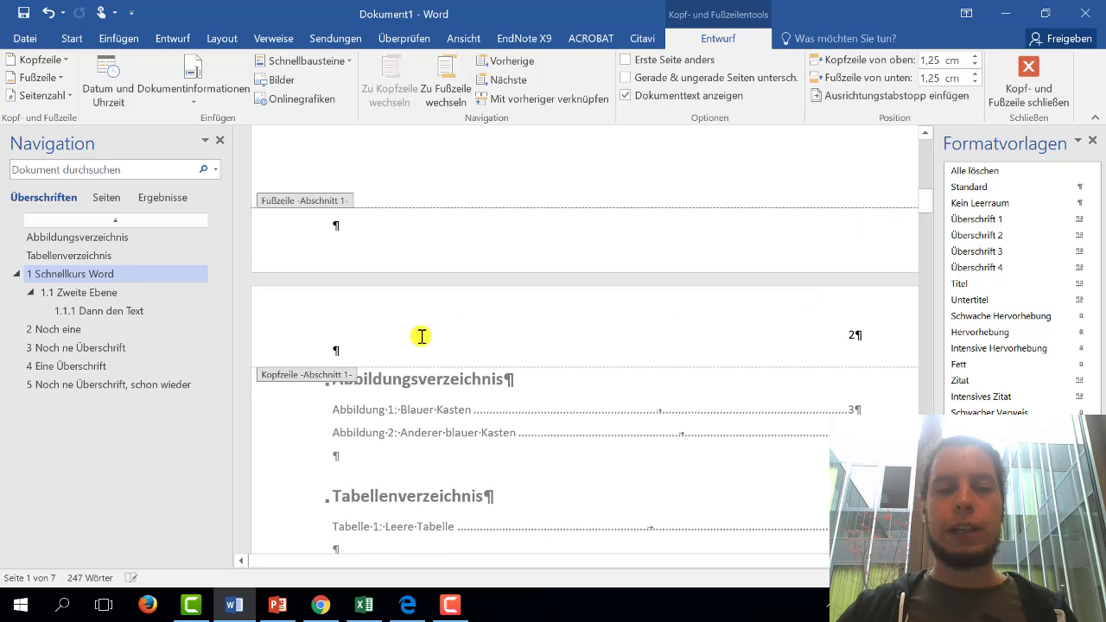
click(838, 332)
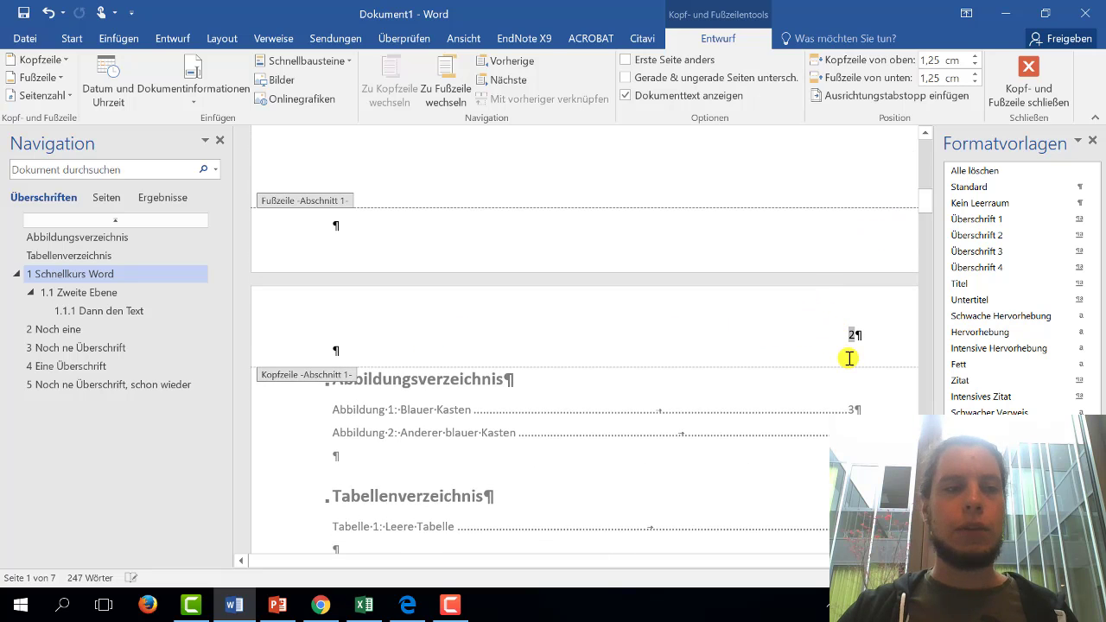
- Set section 1's page number format to capital Roman numerals I, II, III
click(72, 96)
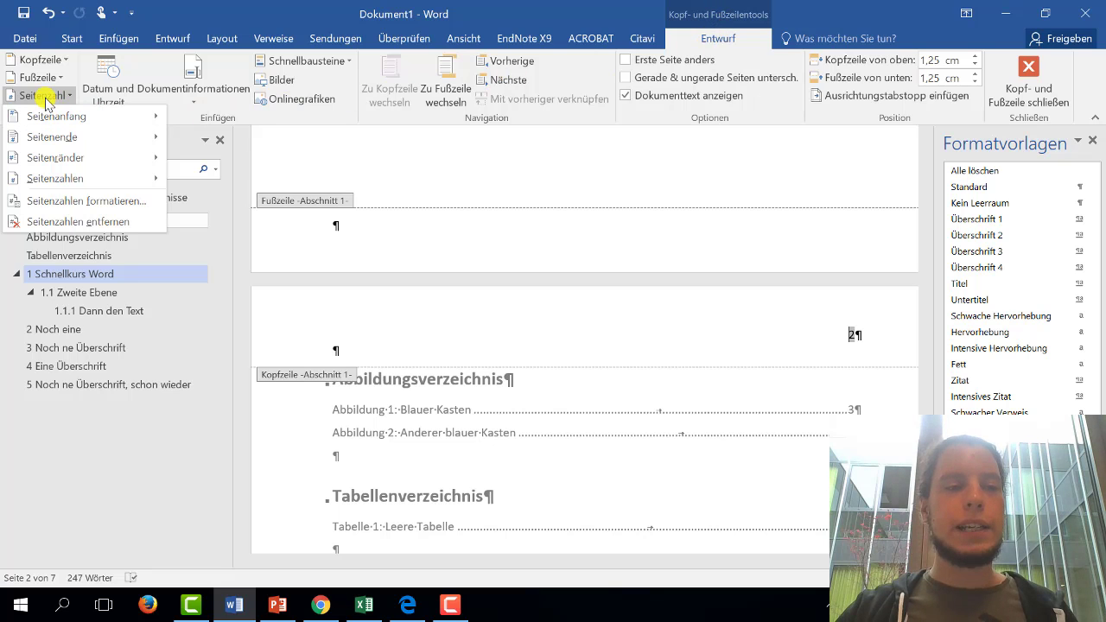
mouse_move(120, 129)
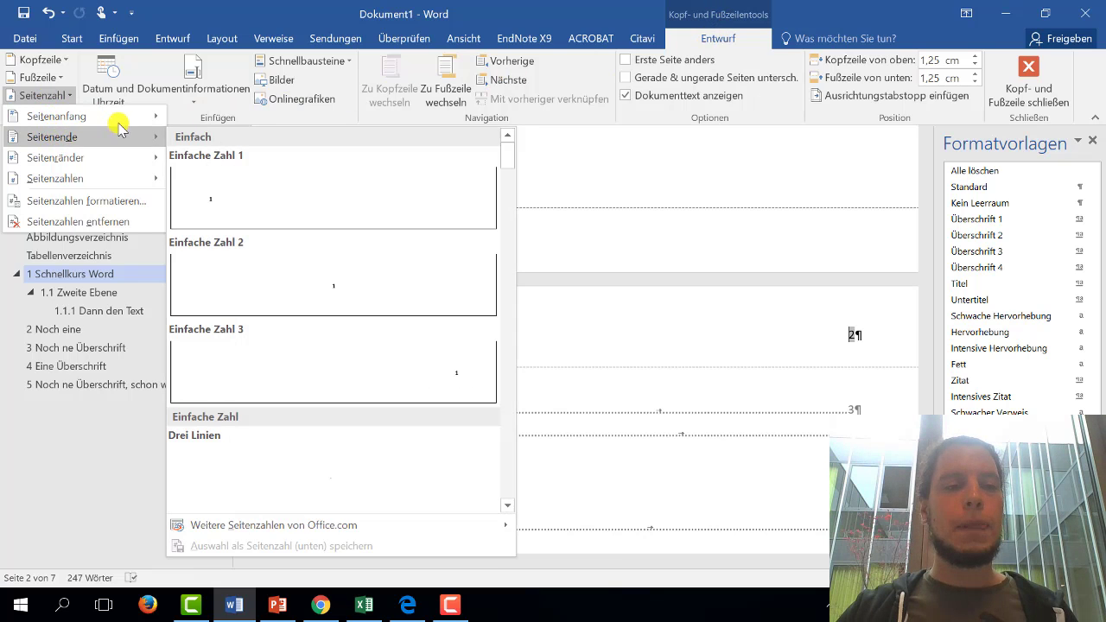
click(128, 201)
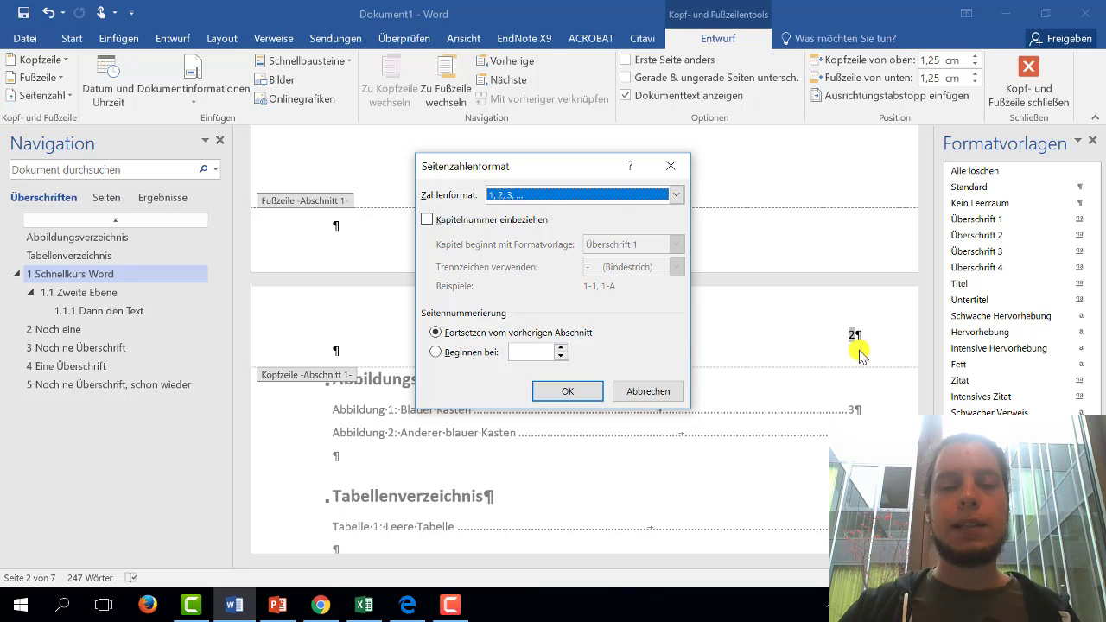
click(679, 197)
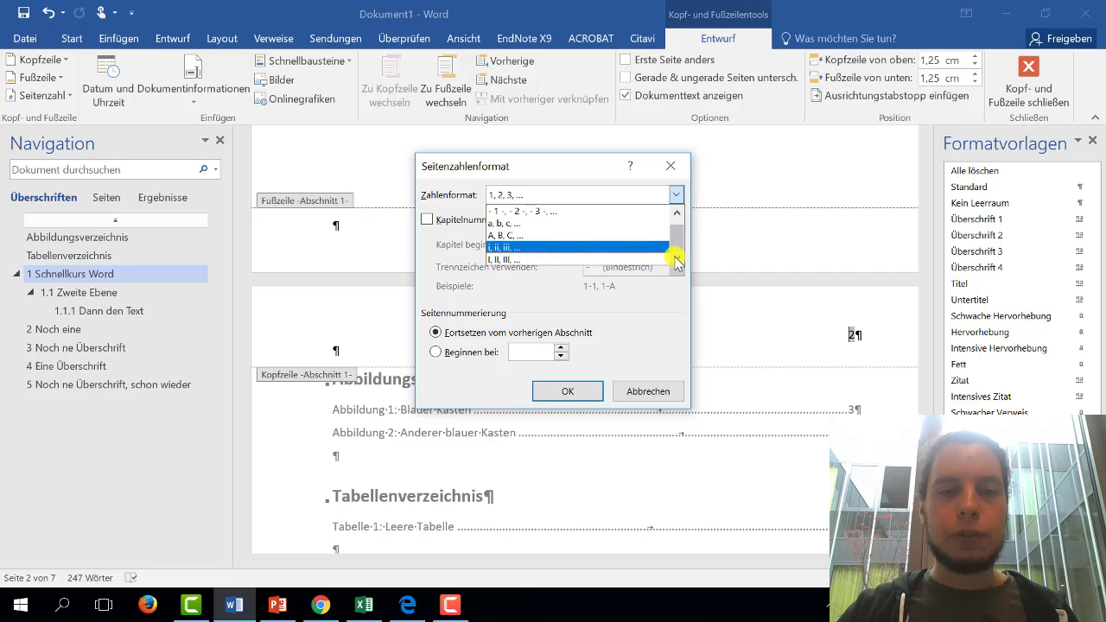
click(531, 259)
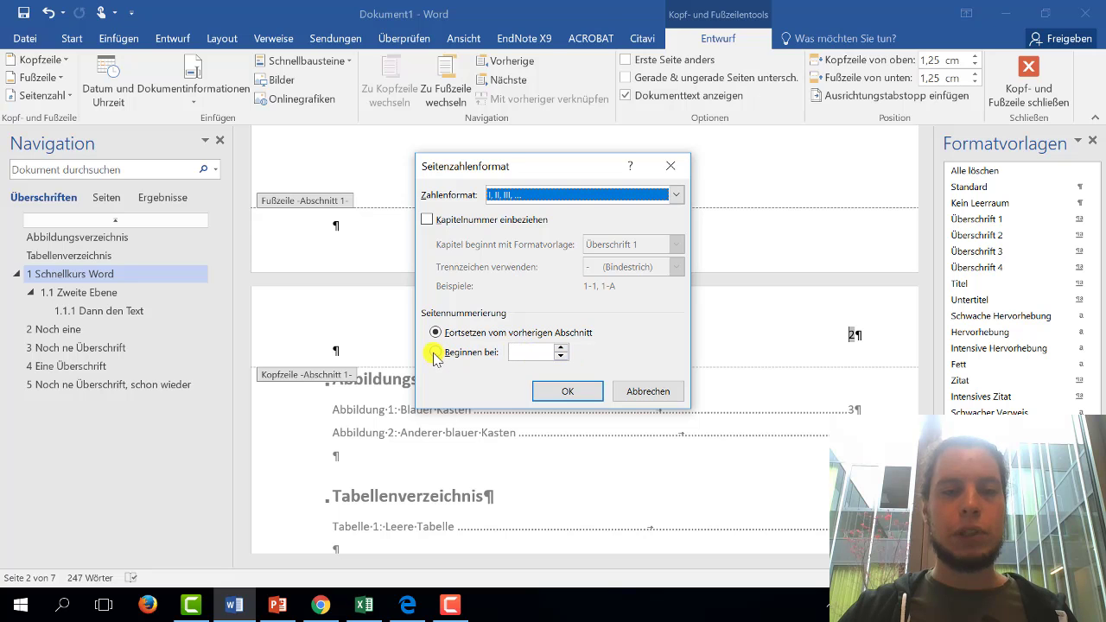
click(561, 392)
scroll(556, 394, up, 5)
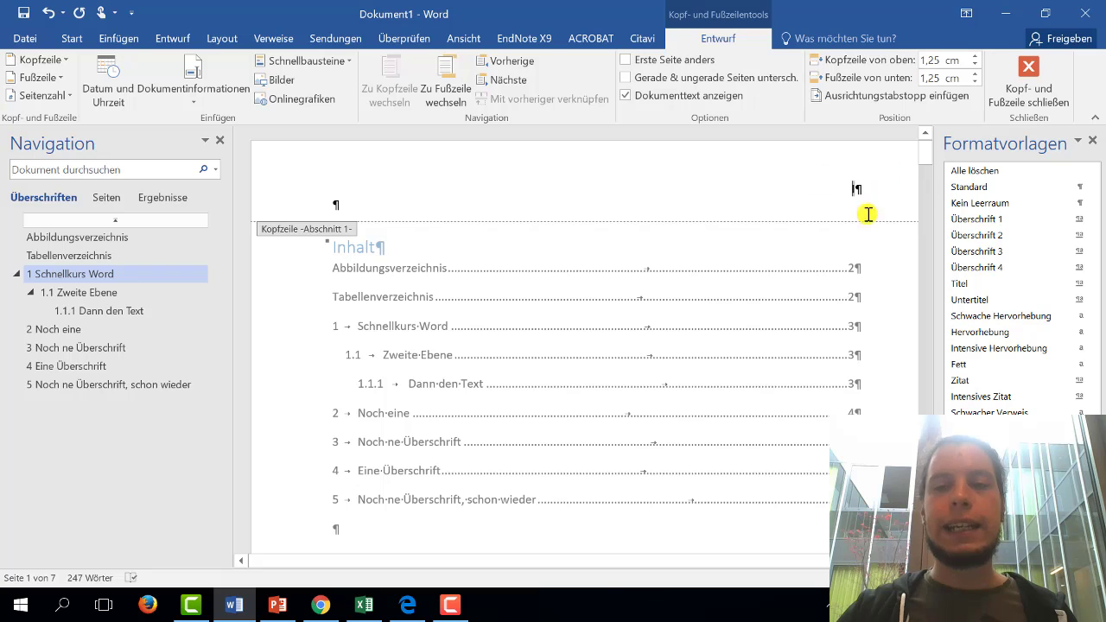
- Put the cursor beside page number 3 in the page-3 header and open the Seitenzahl menu
mouse_move(924, 156)
mouse_down()
mouse_move(934, 204)
mouse_move(925, 154)
mouse_up()
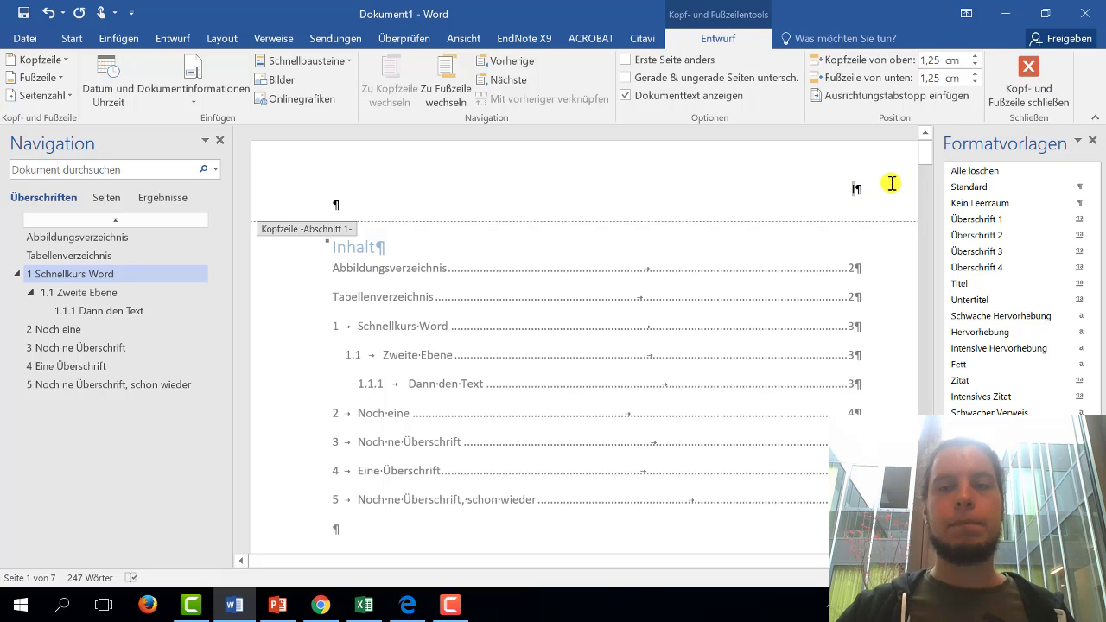
drag(924, 155, 935, 257)
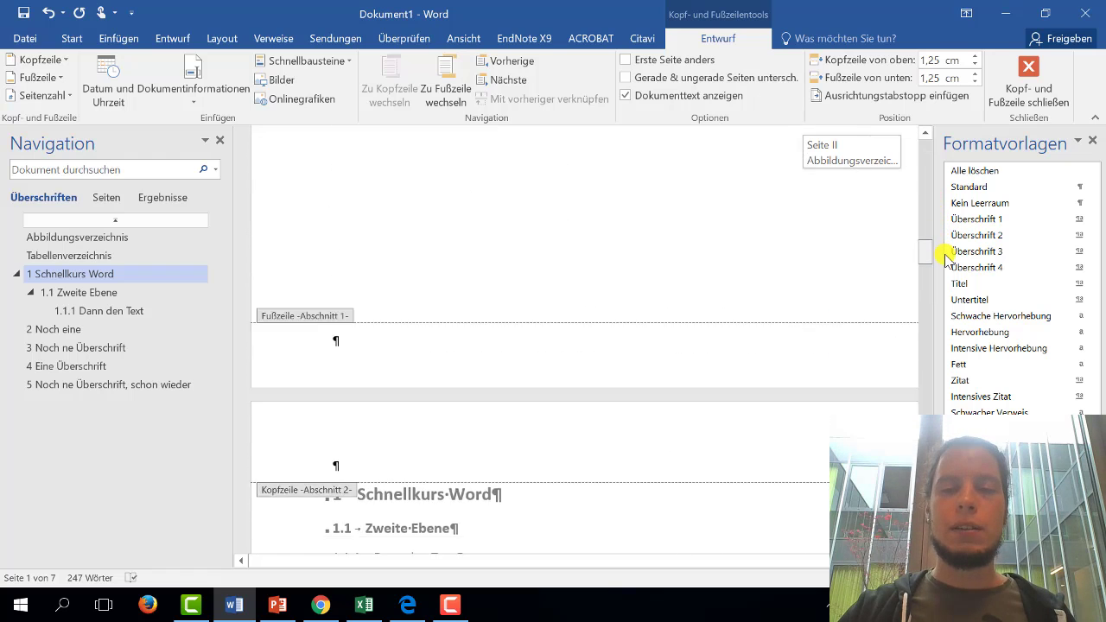
click(798, 339)
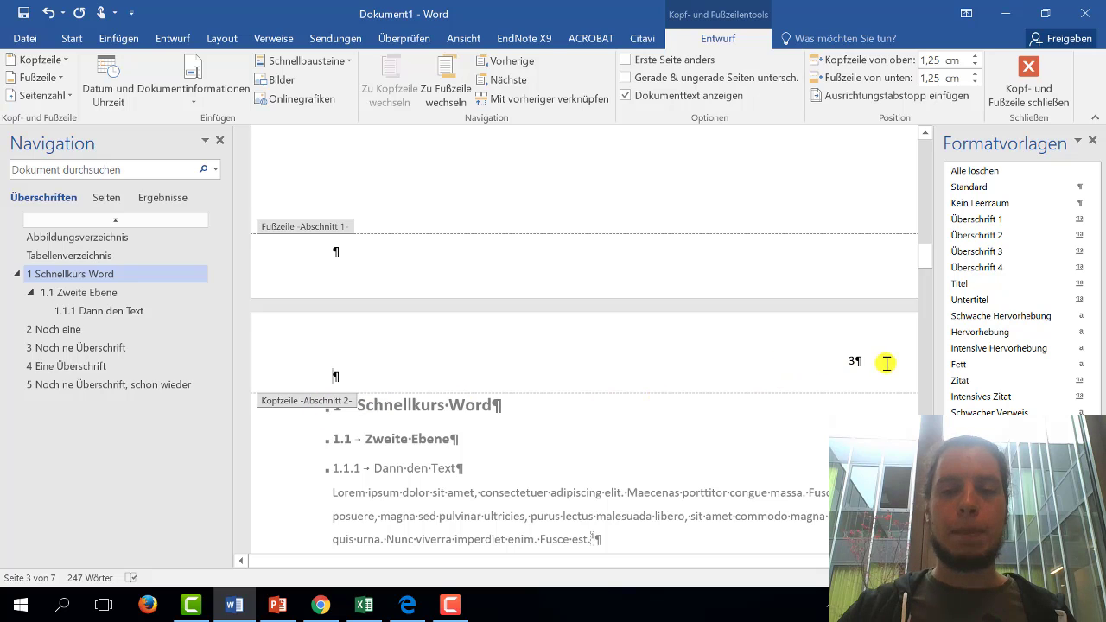
click(853, 362)
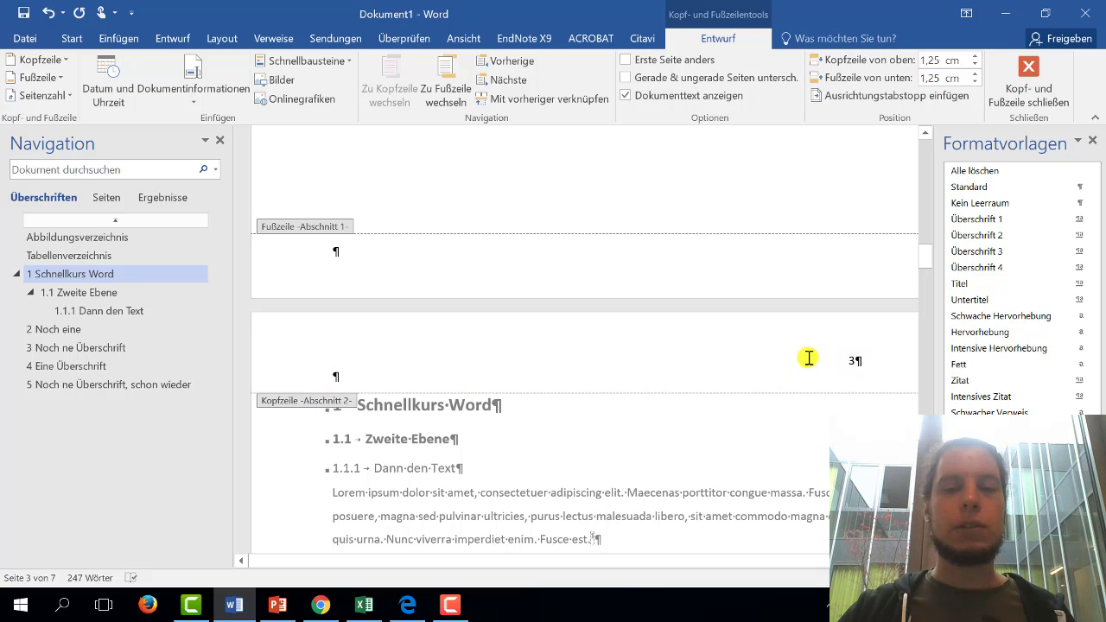
click(57, 97)
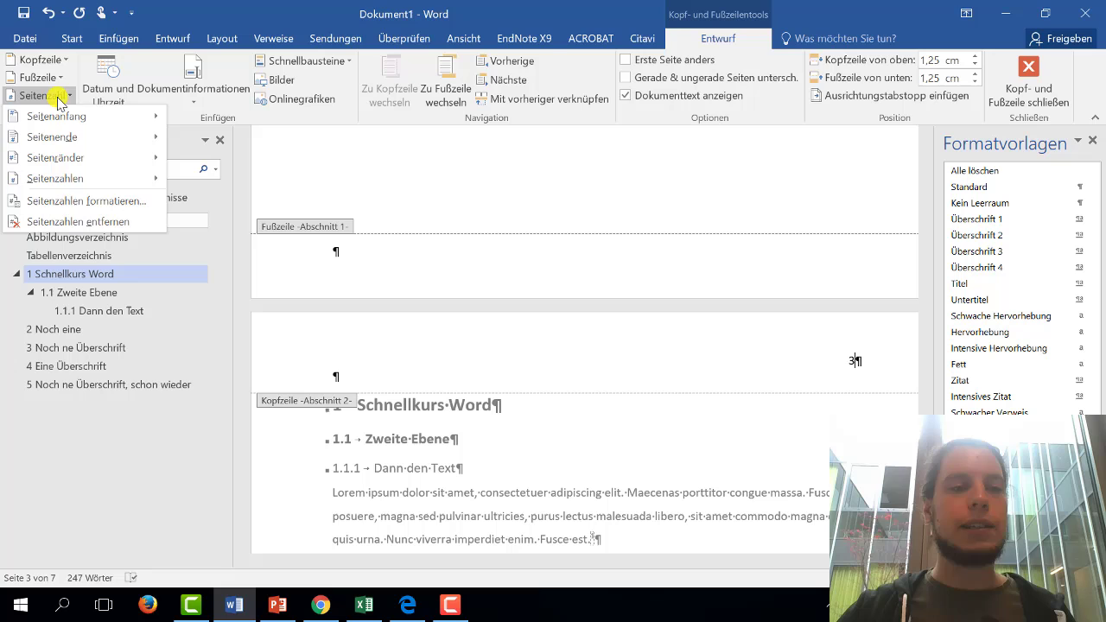
- Make section 2's page numbering begin at 1 and close the header
click(82, 200)
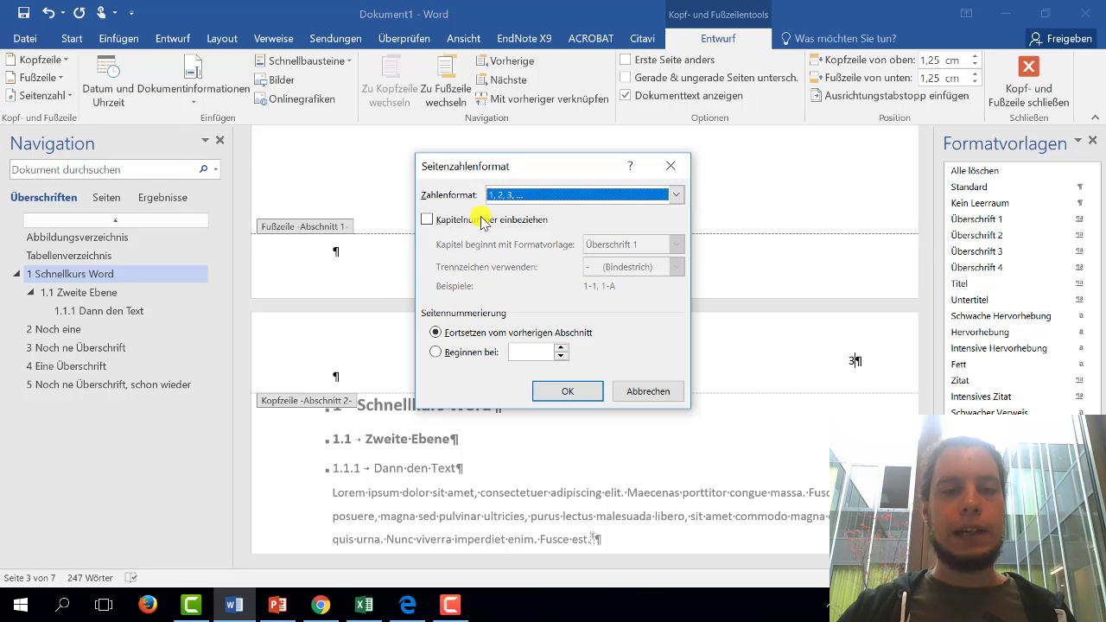
click(435, 353)
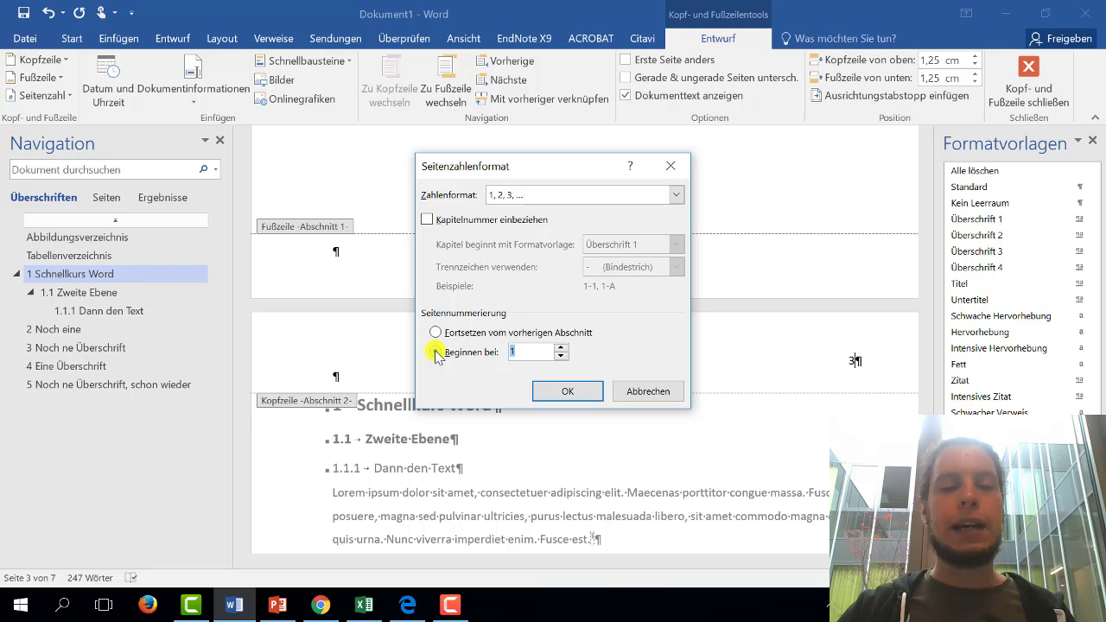
click(558, 384)
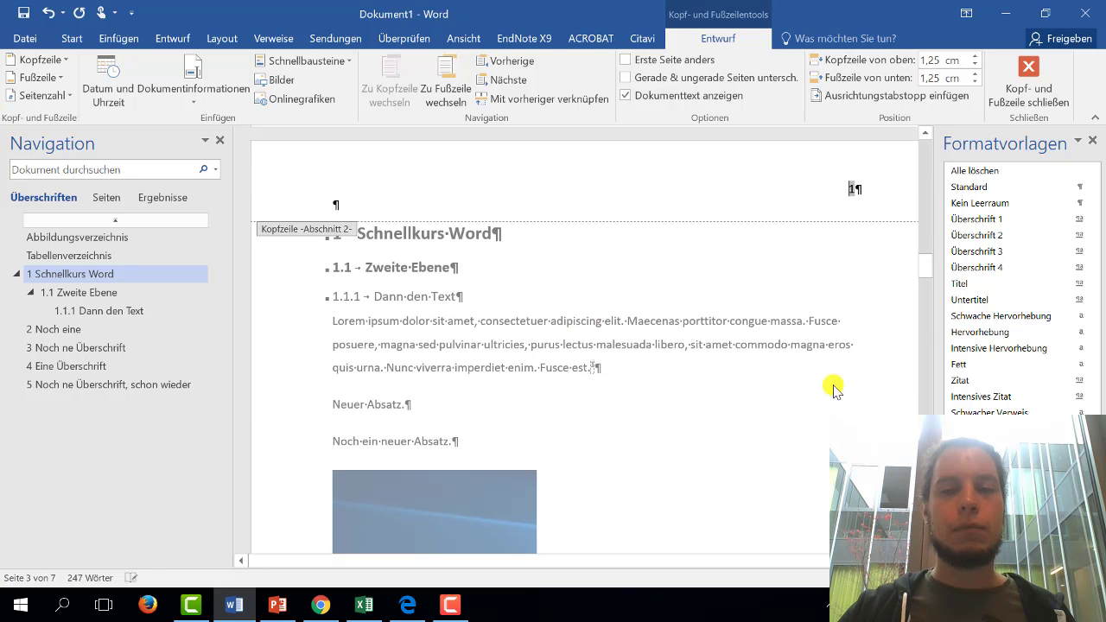
double_click(817, 333)
drag(925, 271, 926, 160)
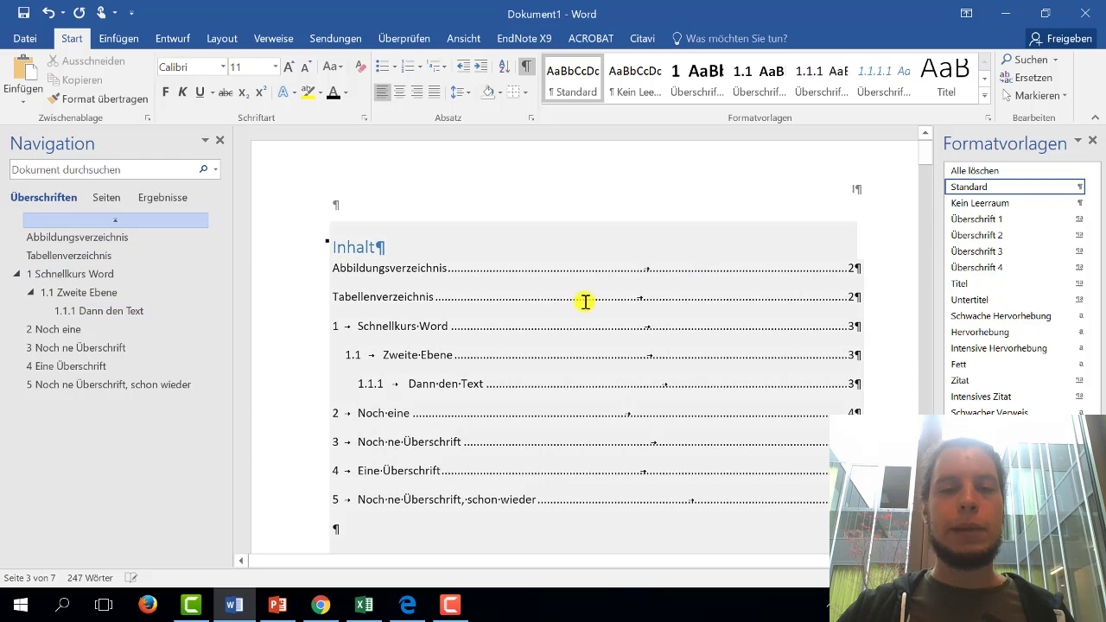
- Update only the TOC page numbers so both lists show page II and chapter 1 shows page 1
click(585, 302)
click(451, 211)
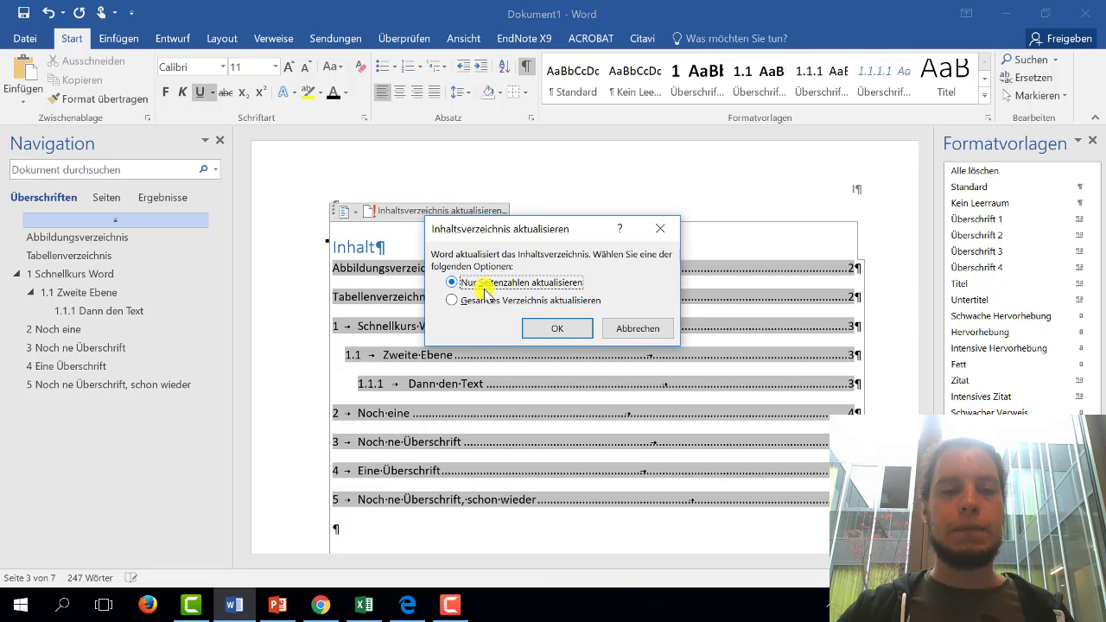
click(553, 328)
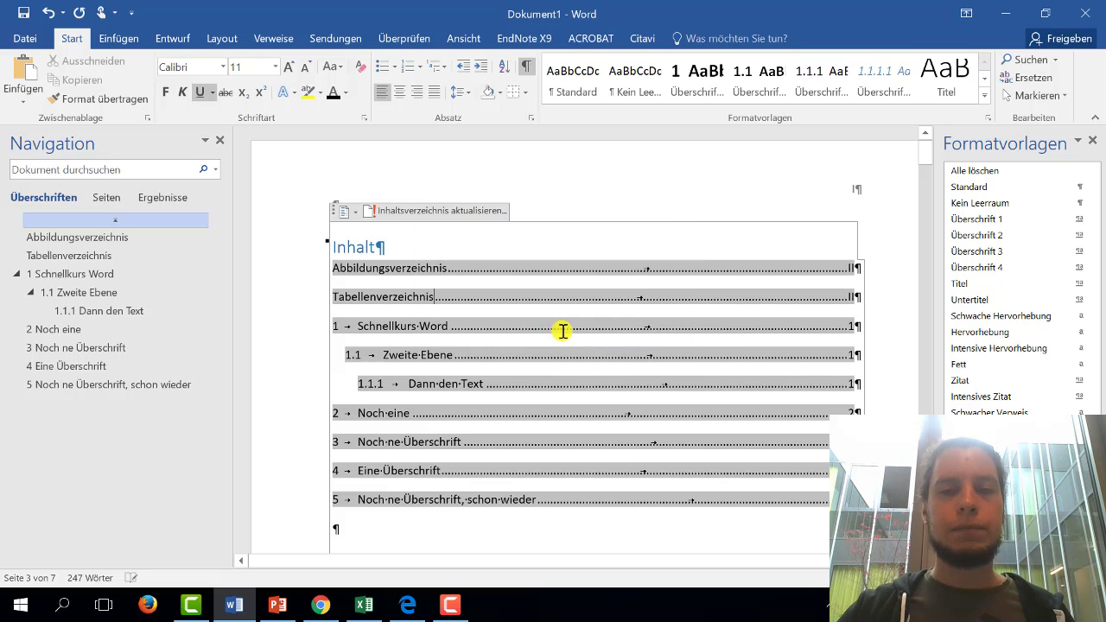
scroll(724, 406, down, 3)
scroll(755, 367, up, 2)
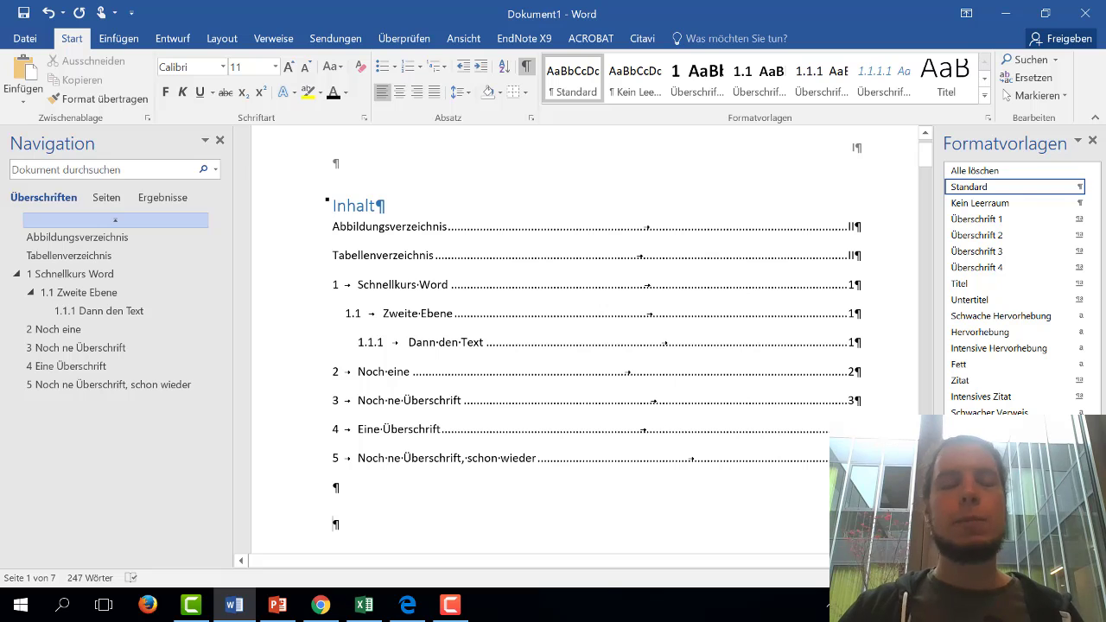
- Move the caret out of the table of contents and scroll down past the lists
click(336, 487)
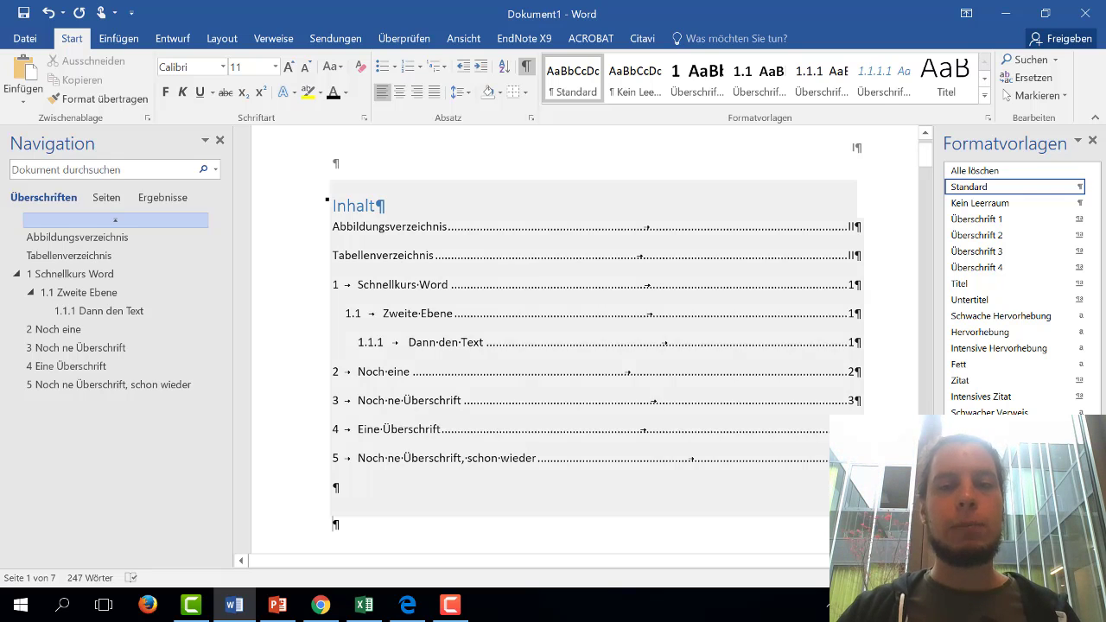
click(845, 227)
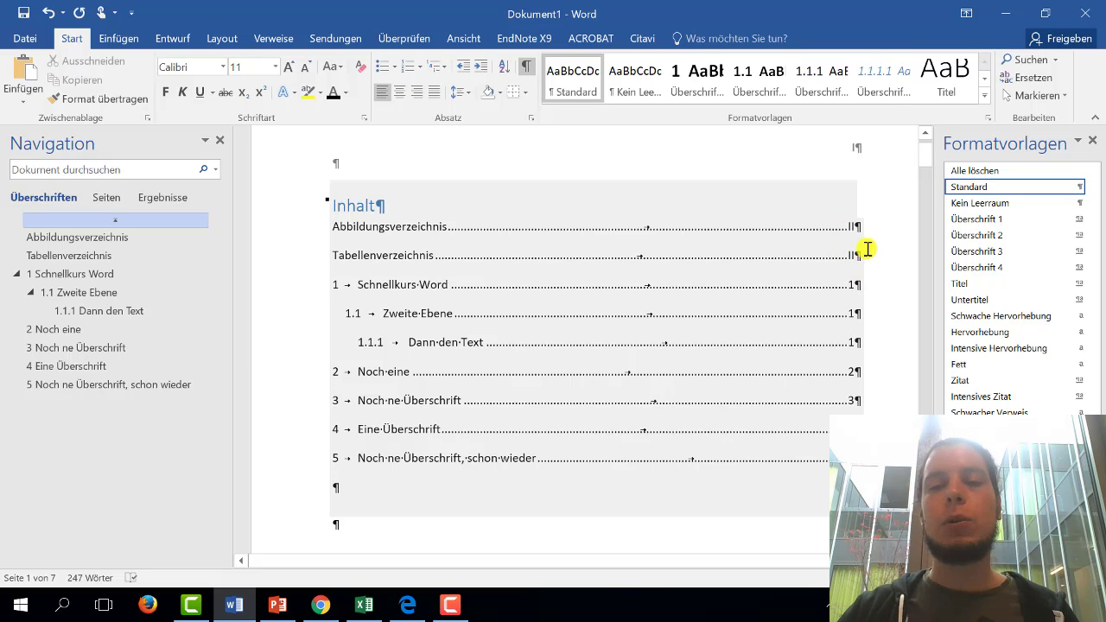
key(Down)
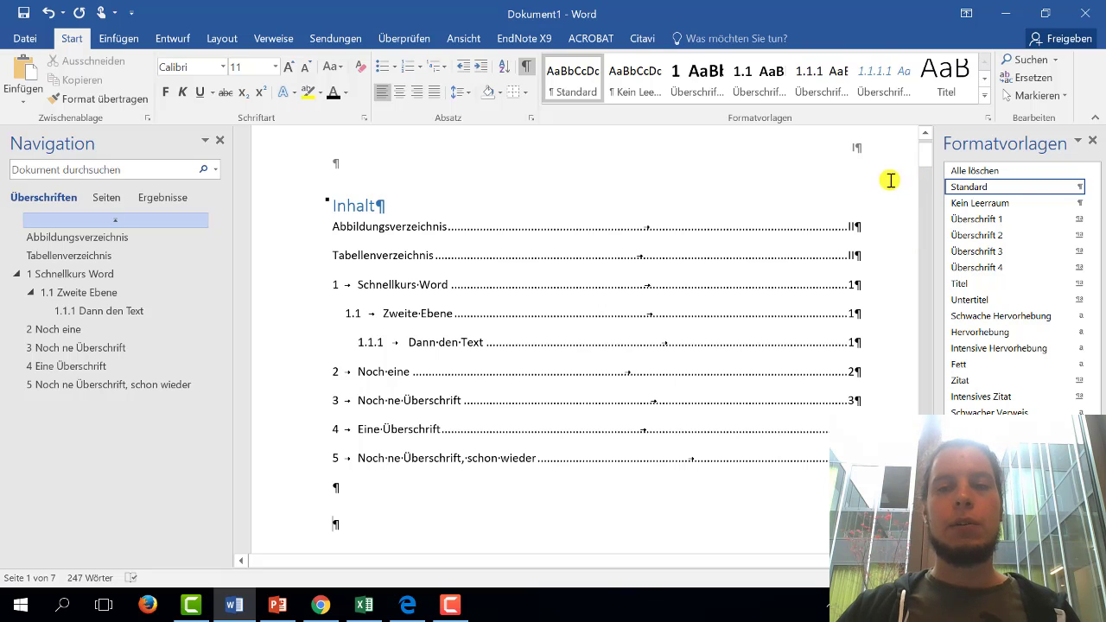
scroll(888, 178, up, 1)
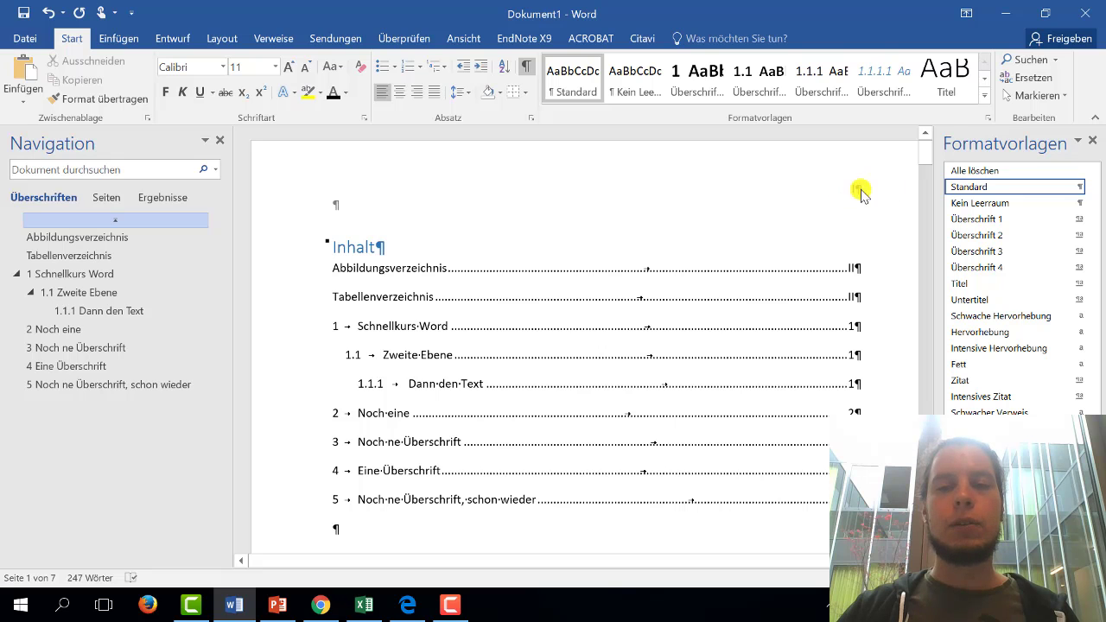
scroll(829, 208, down, 5)
scroll(797, 222, down, 2)
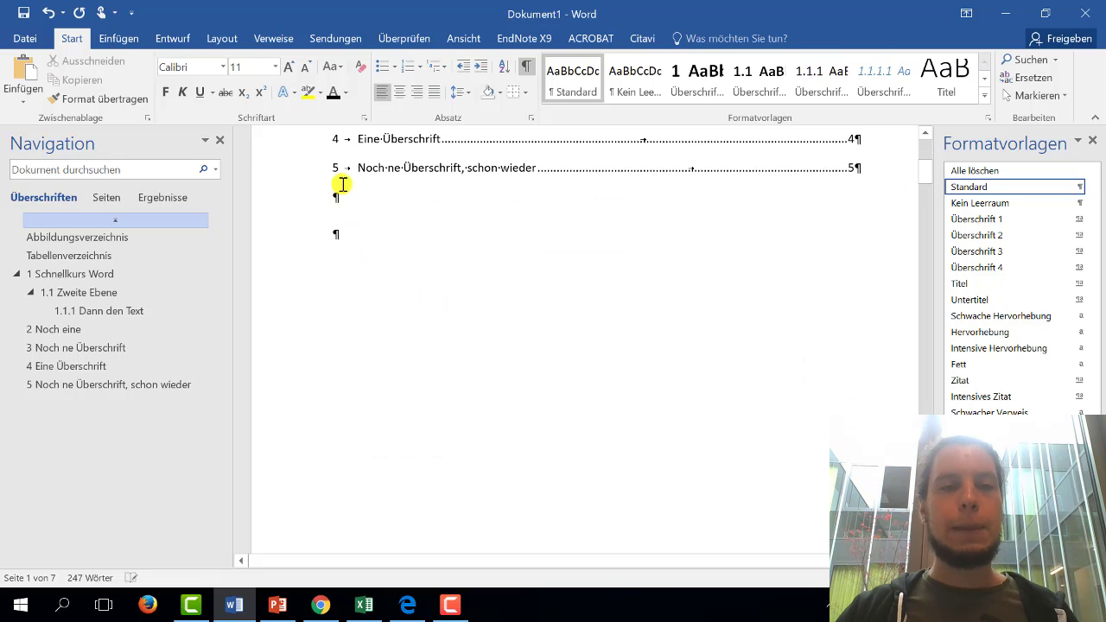
scroll(439, 372, down, 3)
scroll(437, 343, down, 5)
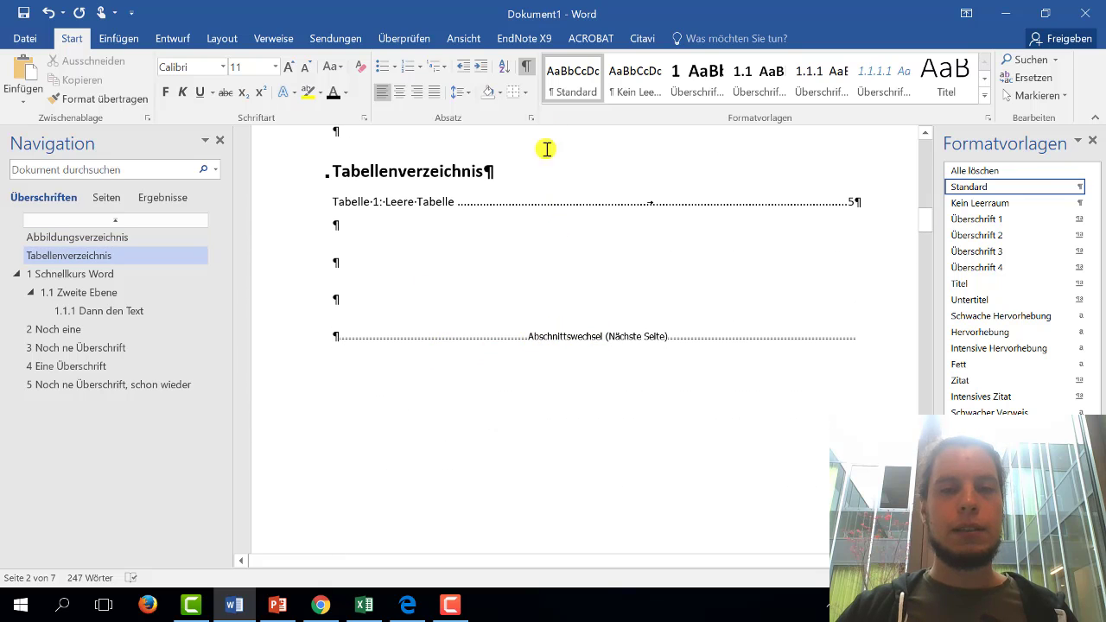
- Turn off the formatting marks, check the empty paragraphs below the table list, and return to page 2
click(524, 73)
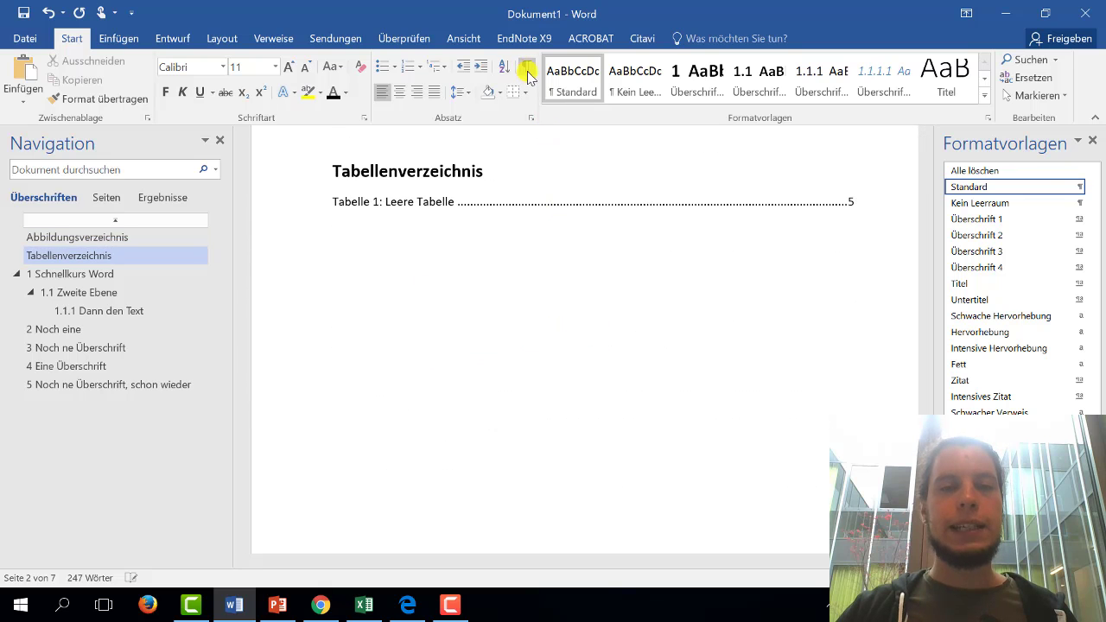
click(525, 69)
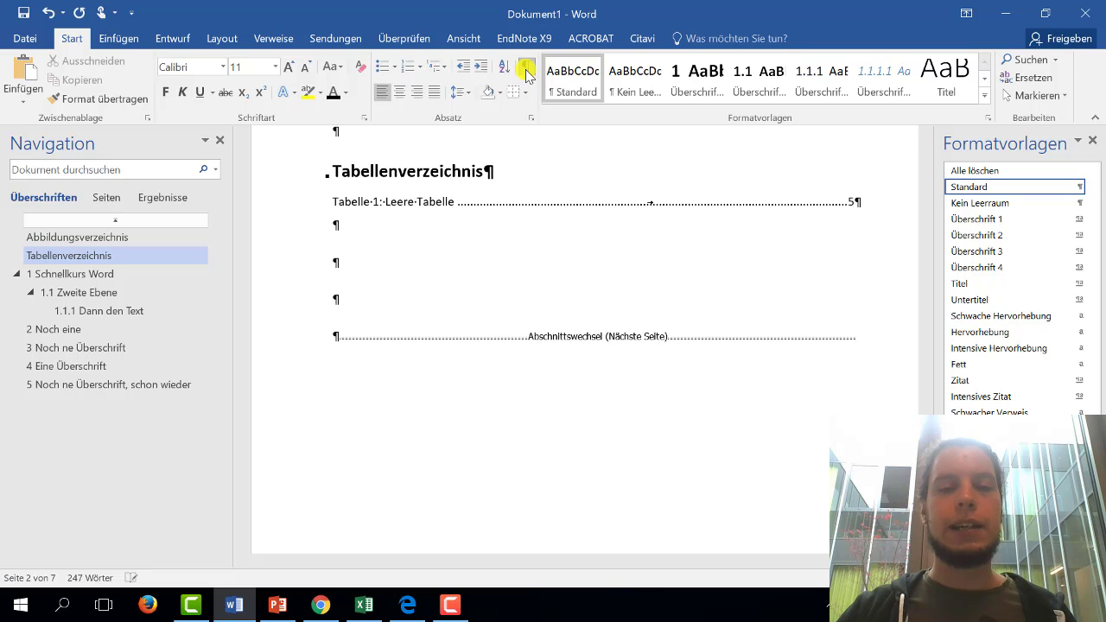
click(526, 69)
drag(362, 270, 484, 439)
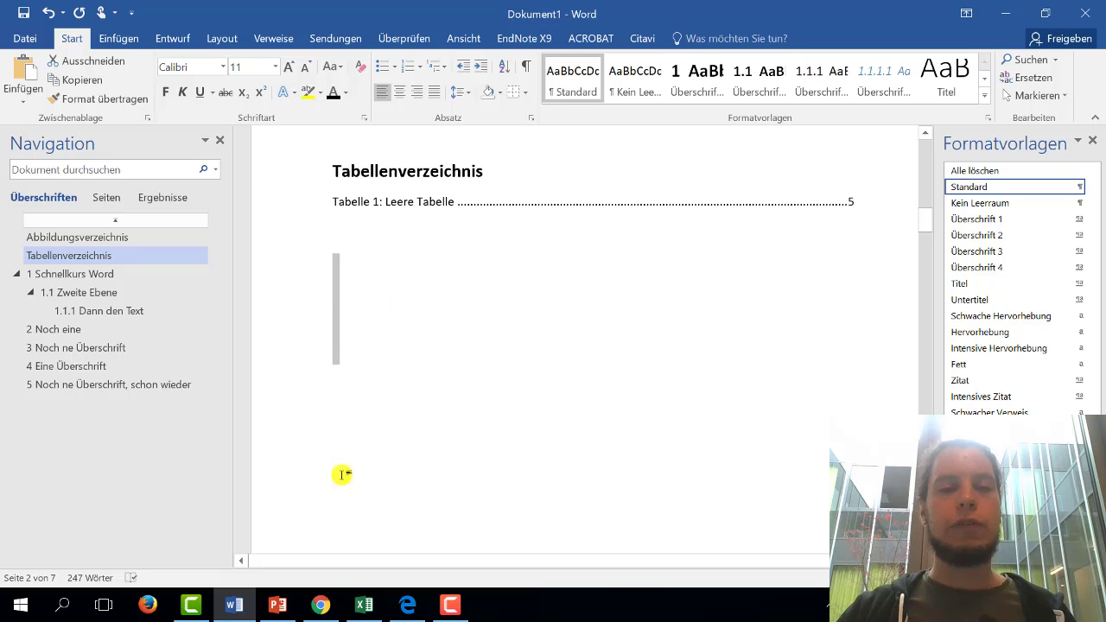
scroll(490, 375, up, 2)
click(620, 380)
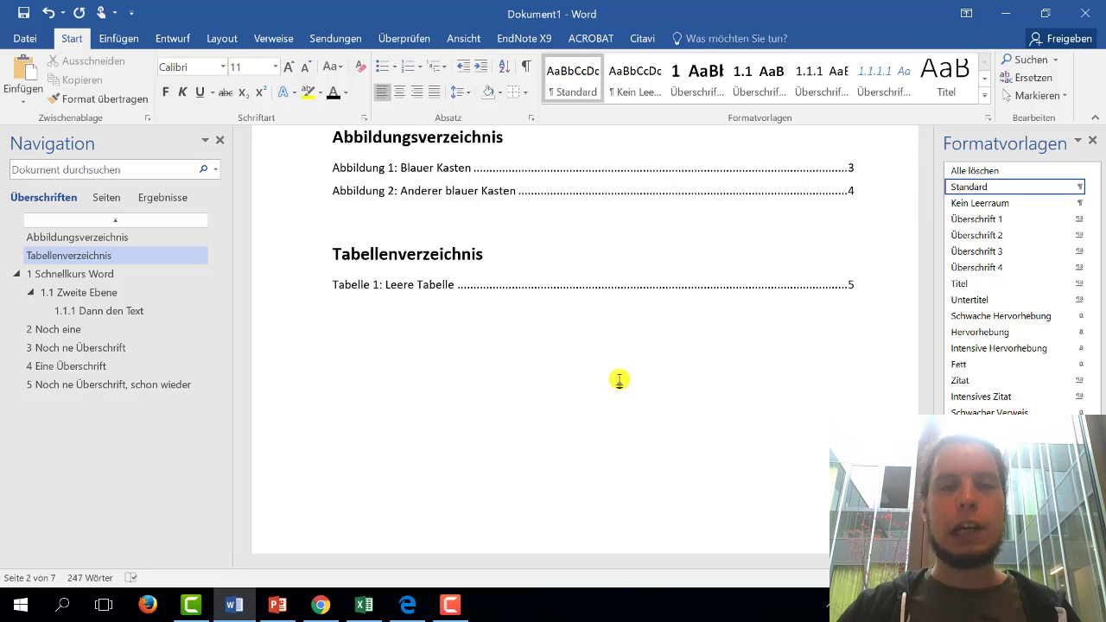
scroll(622, 381, up, 5)
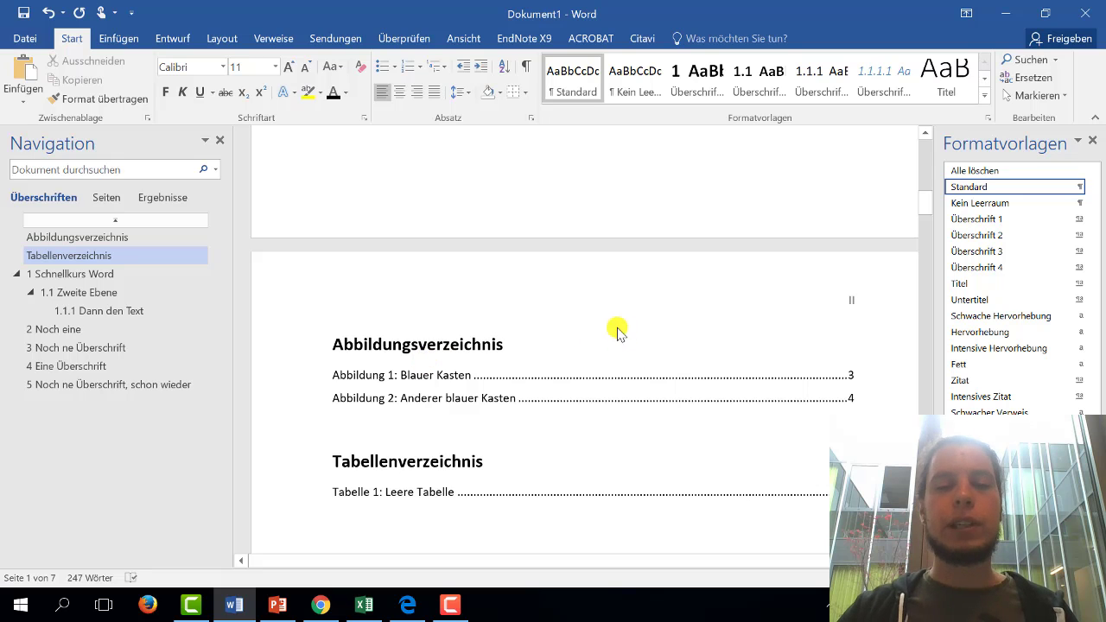
- Open the section 2 page header and place the cursor before the page number
double_click(575, 288)
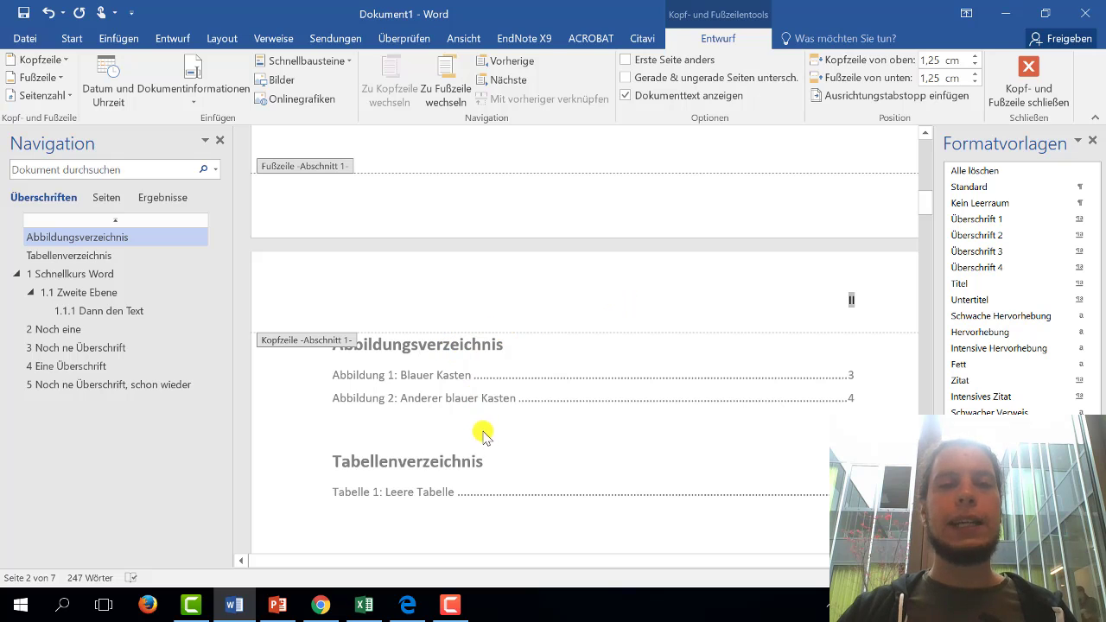
scroll(708, 316, down, 15)
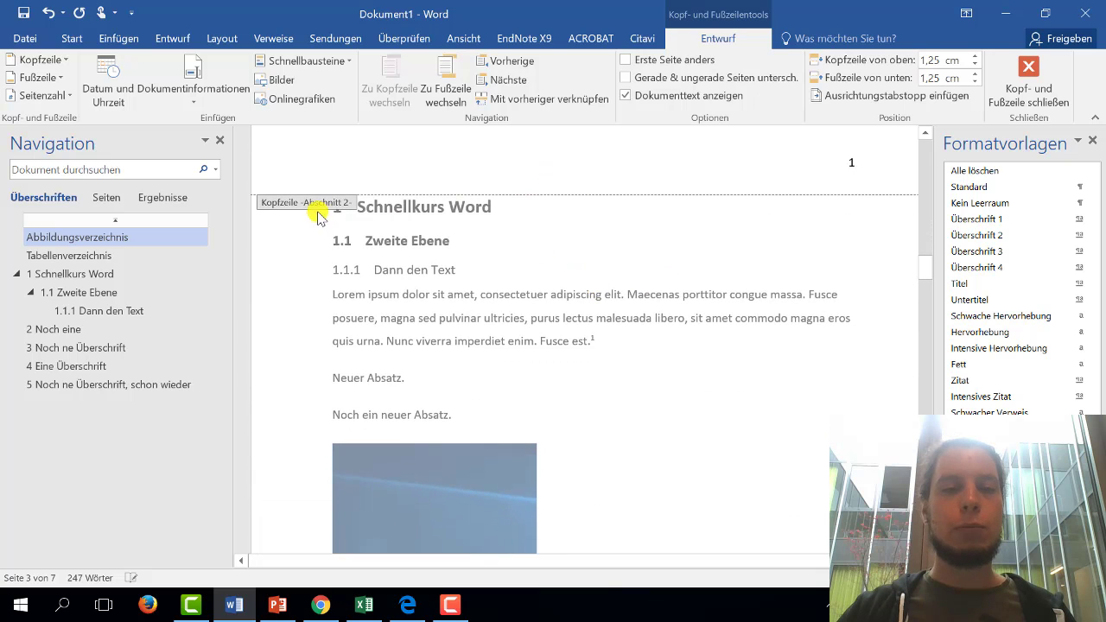
scroll(605, 185, up, 1)
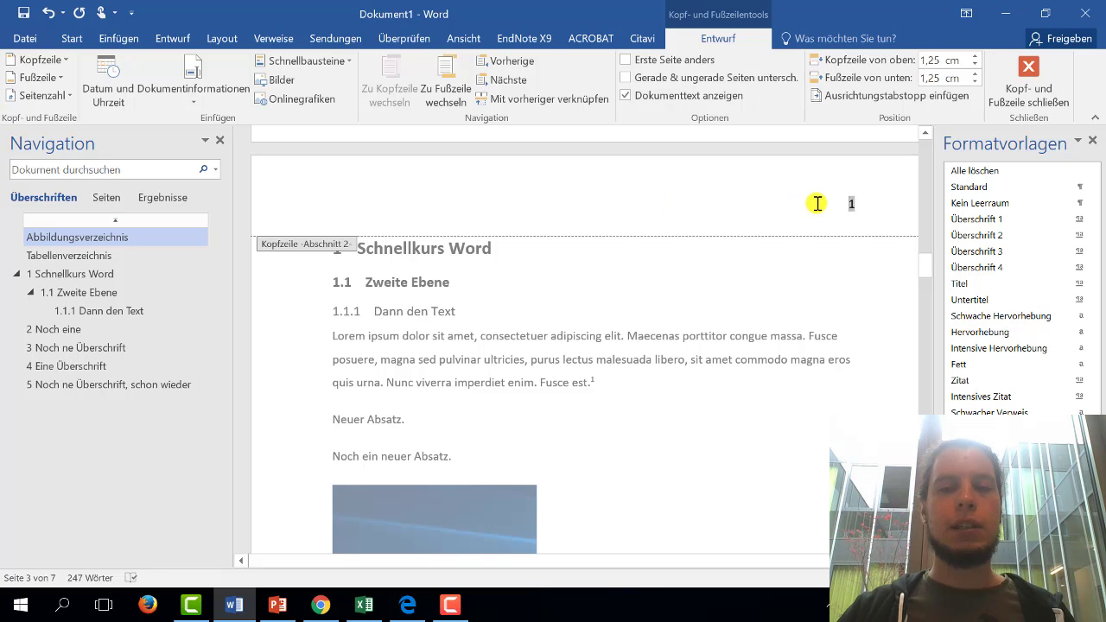
click(834, 207)
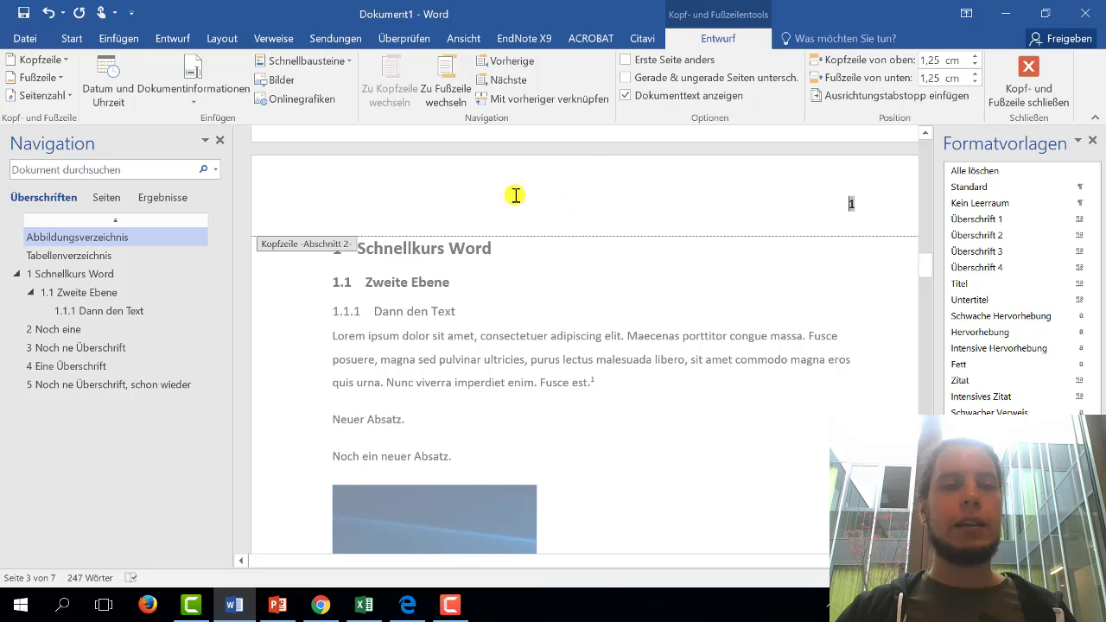
- Insert a StyleRef field for Überschrift 1, showing 'Schnellkurs Word' before the page number
click(334, 63)
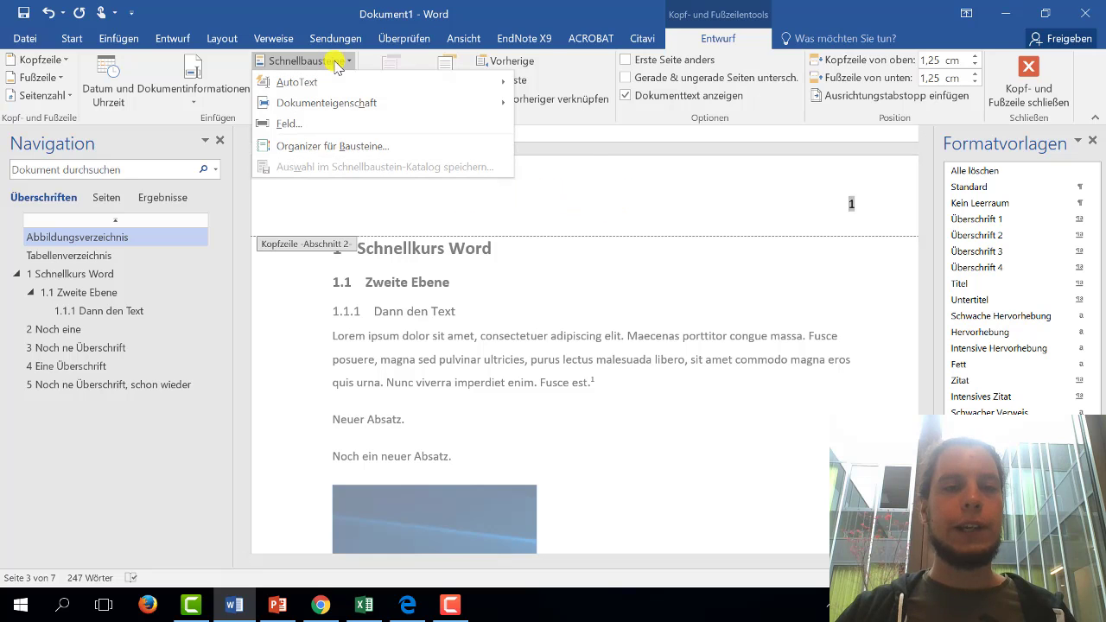
click(315, 125)
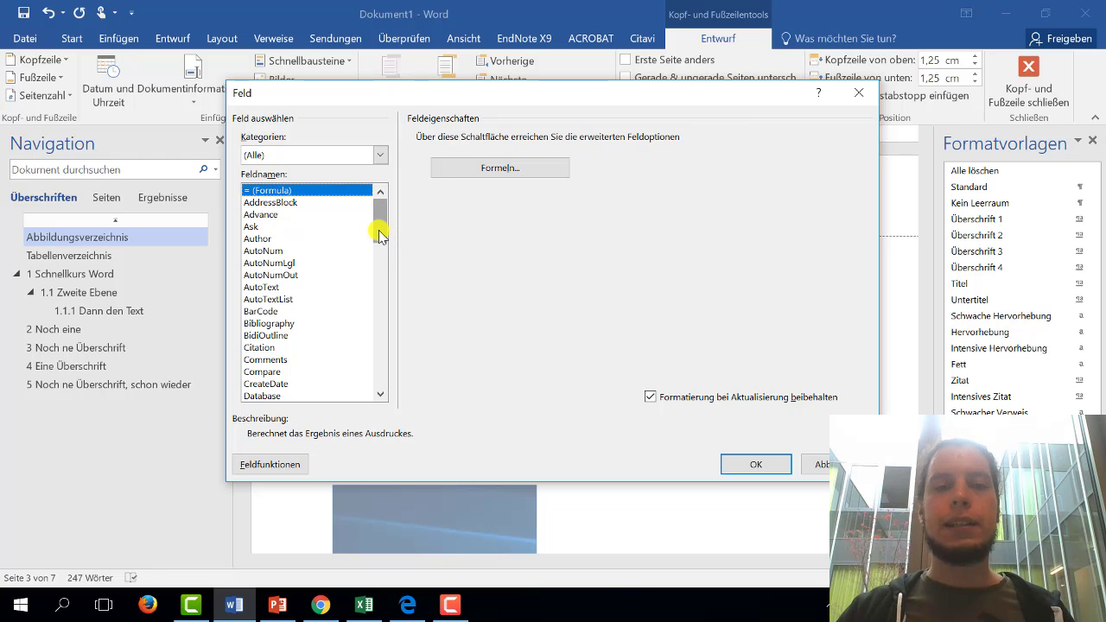
drag(380, 233, 385, 315)
click(270, 215)
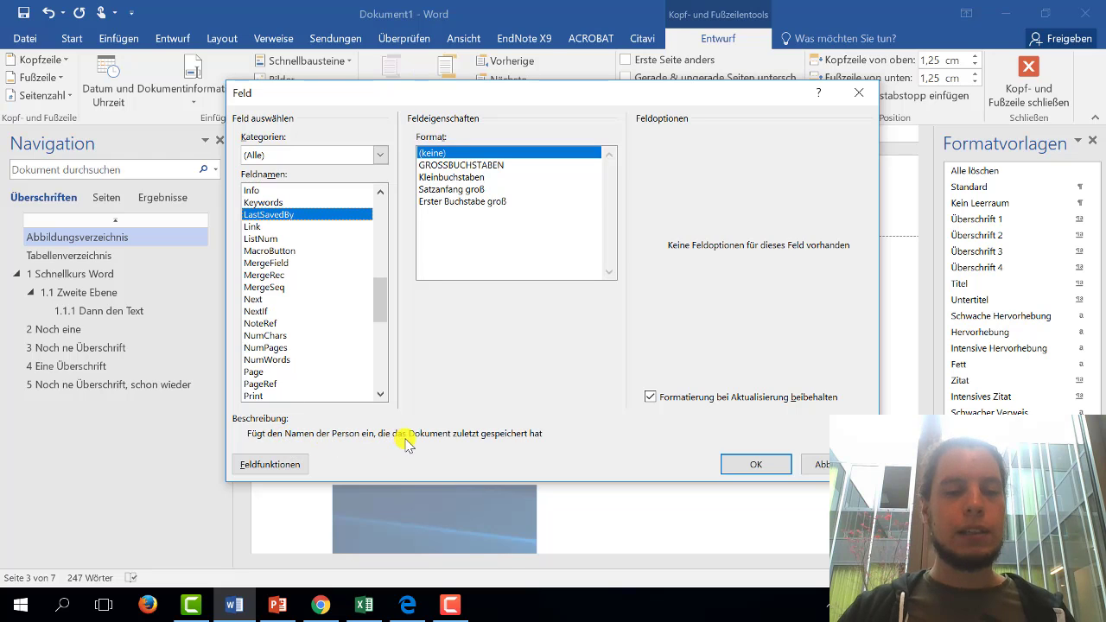
drag(383, 302, 387, 317)
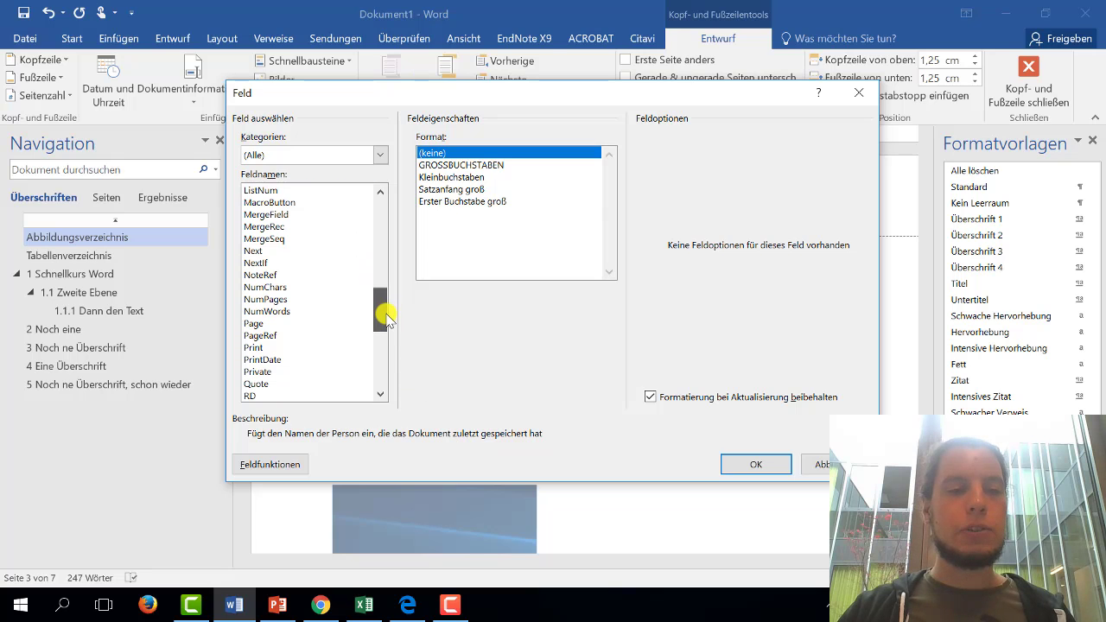
click(276, 299)
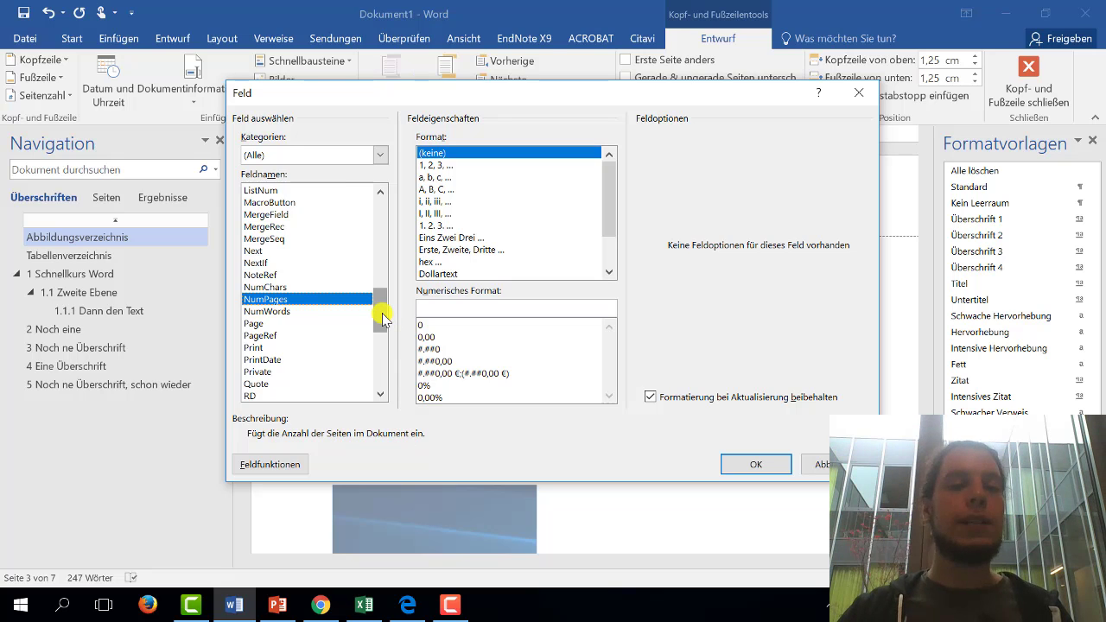
drag(382, 317, 375, 358)
click(275, 274)
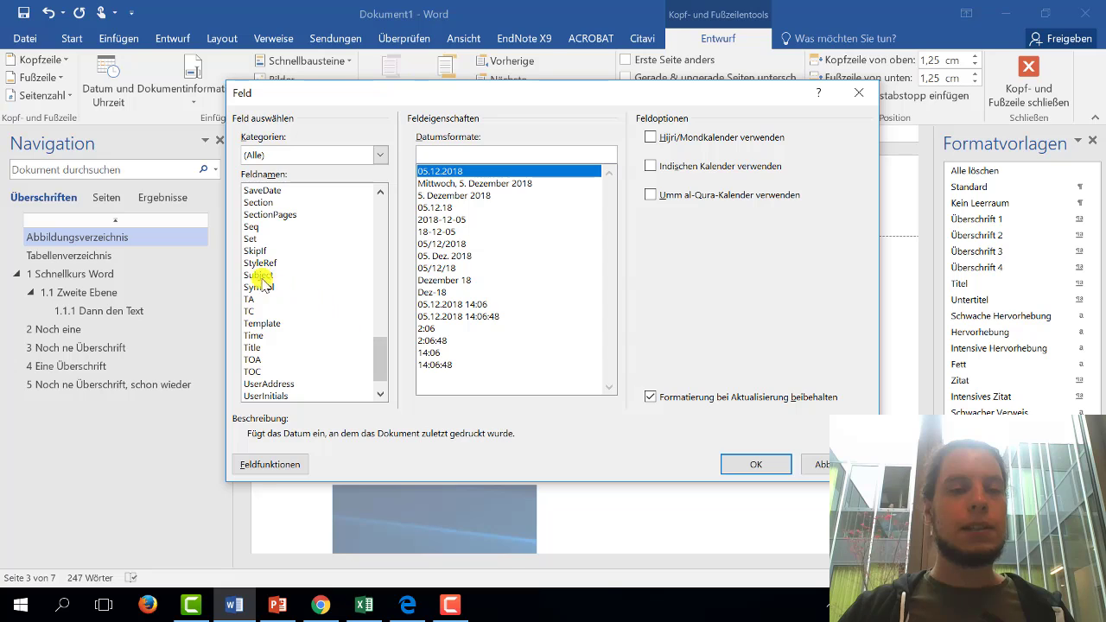
click(259, 263)
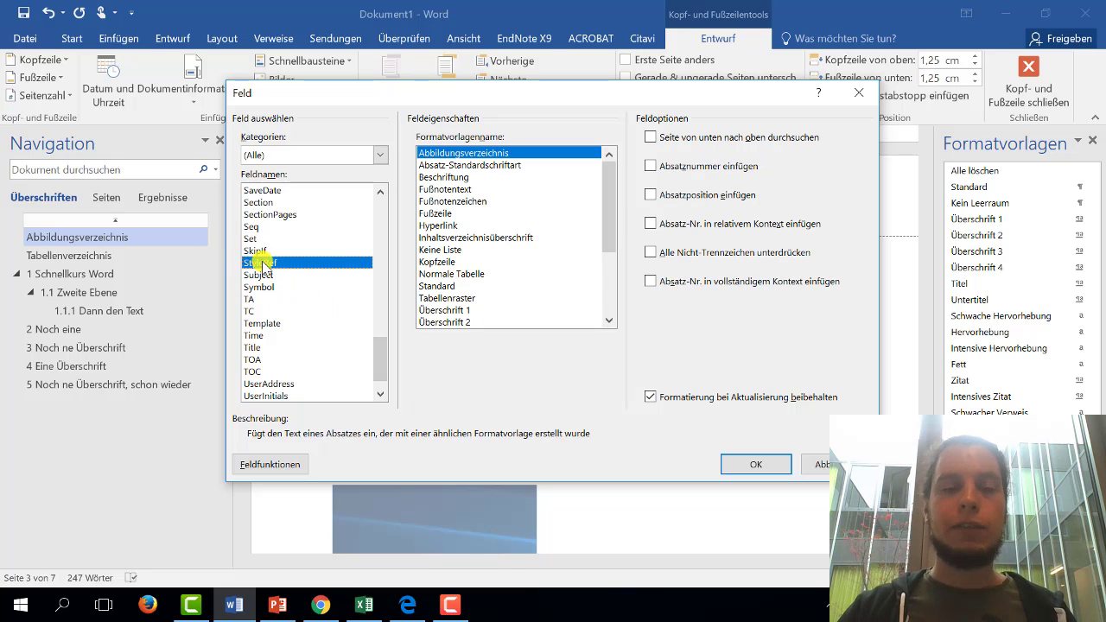
click(454, 310)
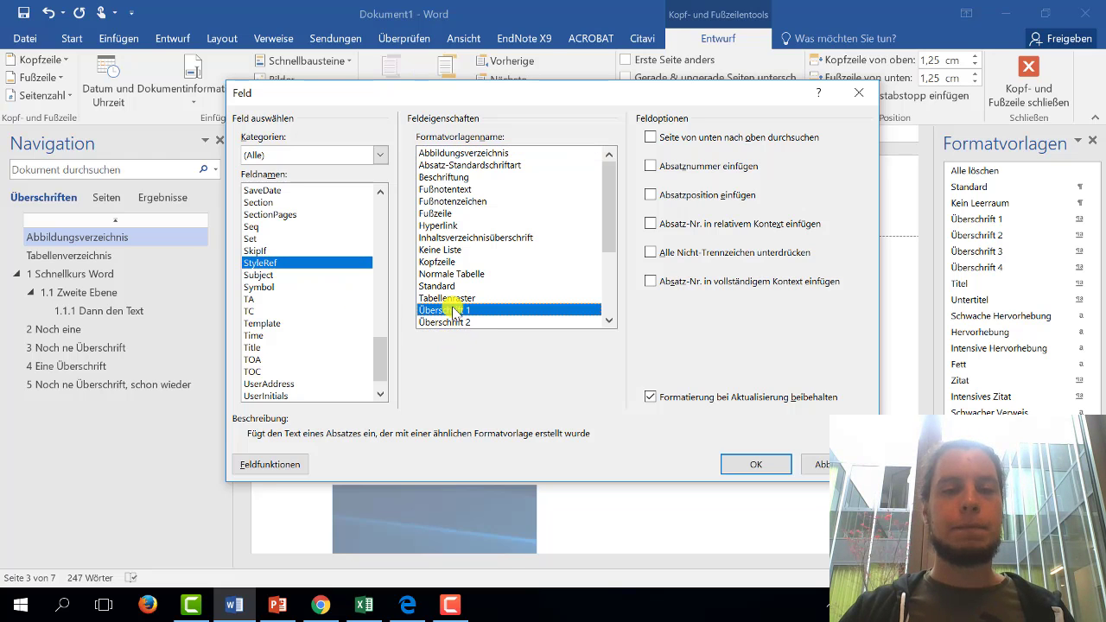
click(757, 465)
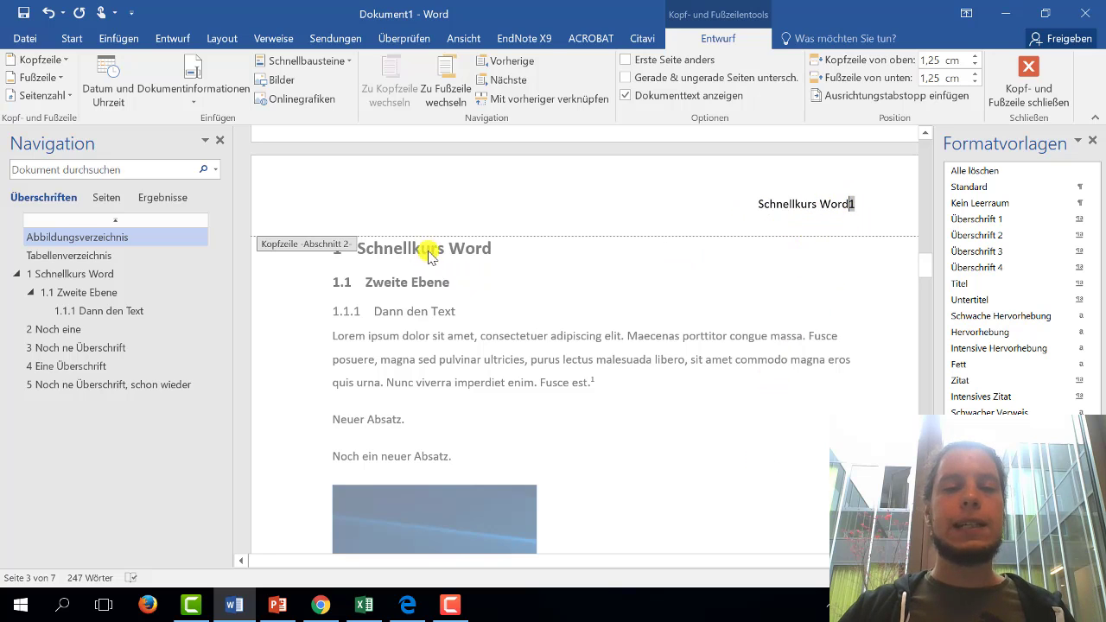
- Show formatting marks and add two tabs between the header title and the page number
click(849, 205)
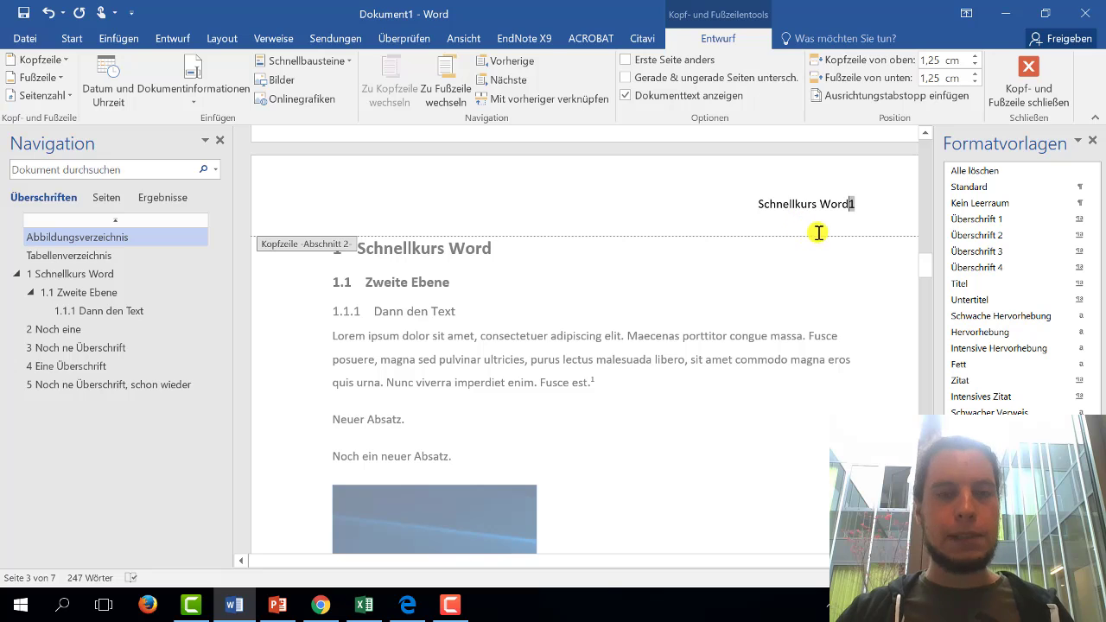
click(72, 38)
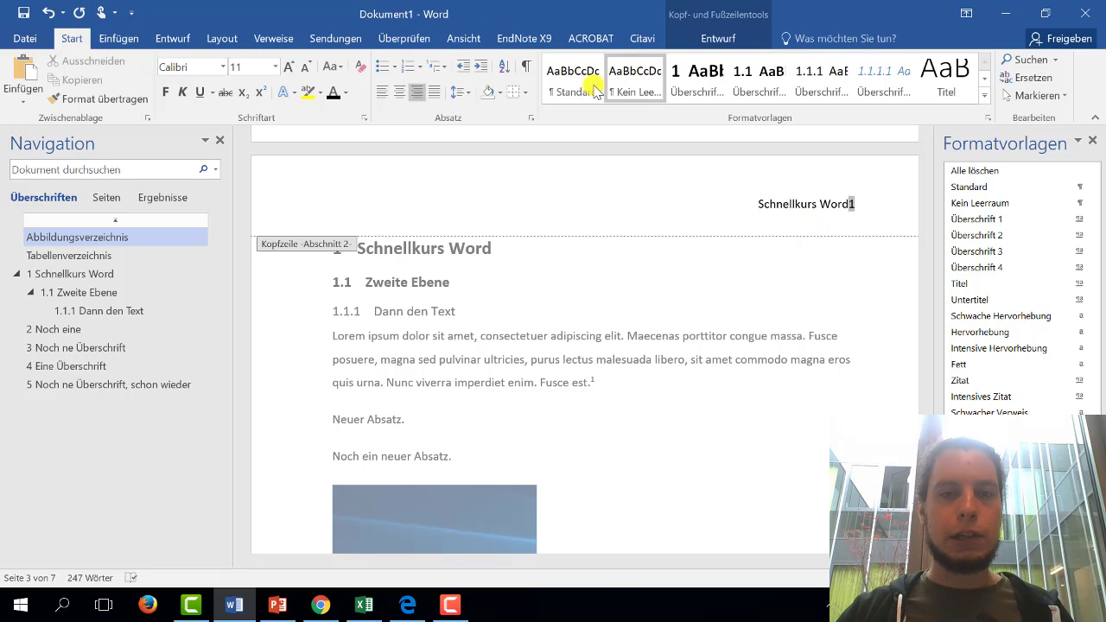
click(526, 66)
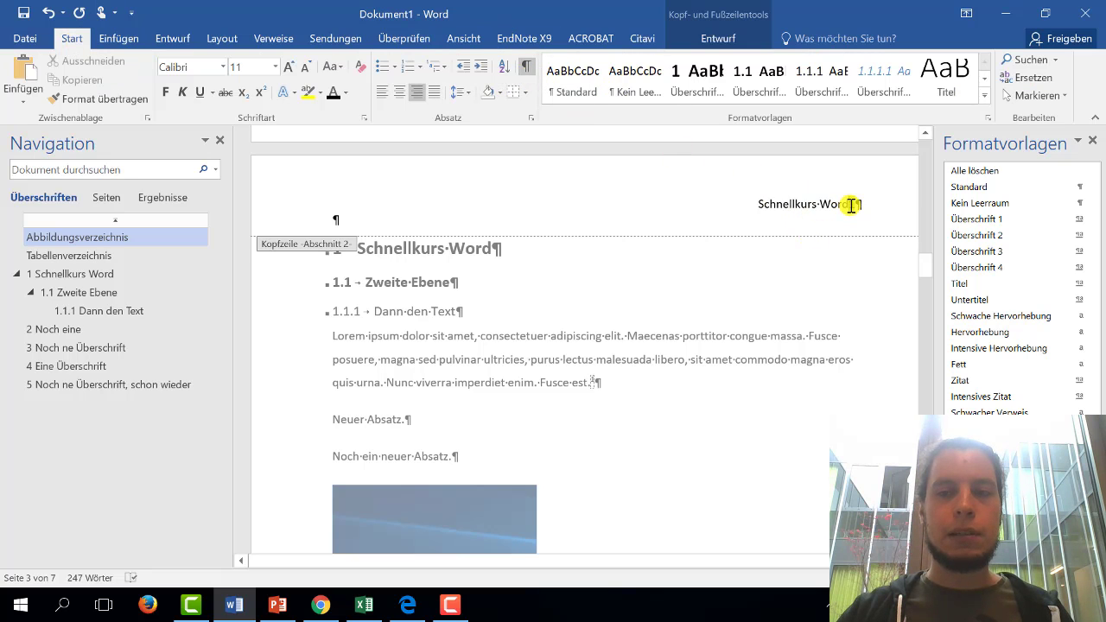
key(Tab)
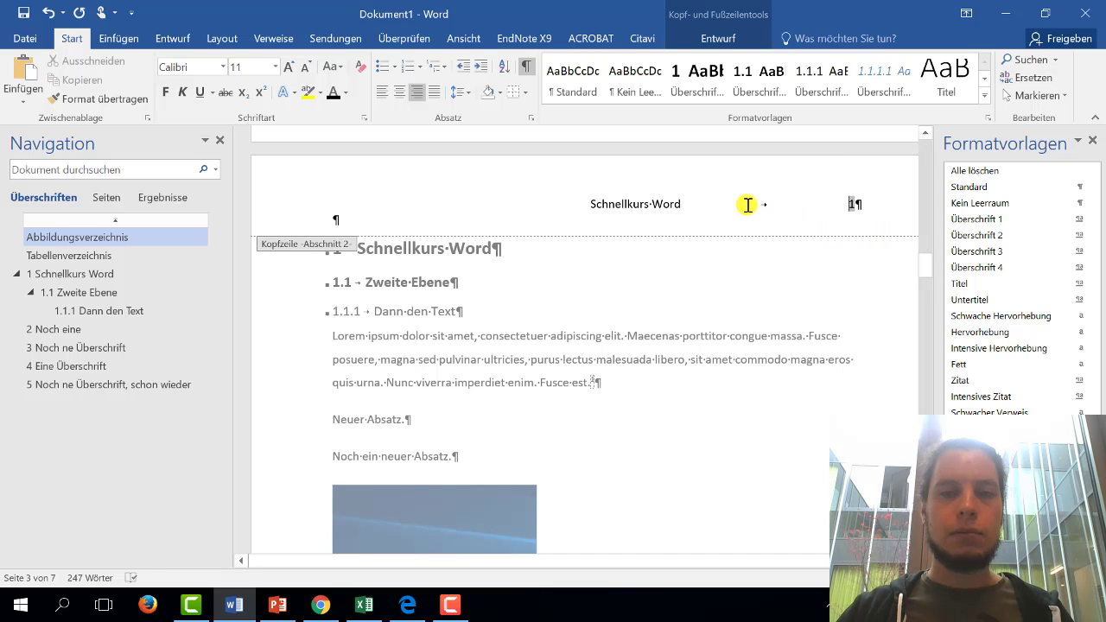
key(Tab)
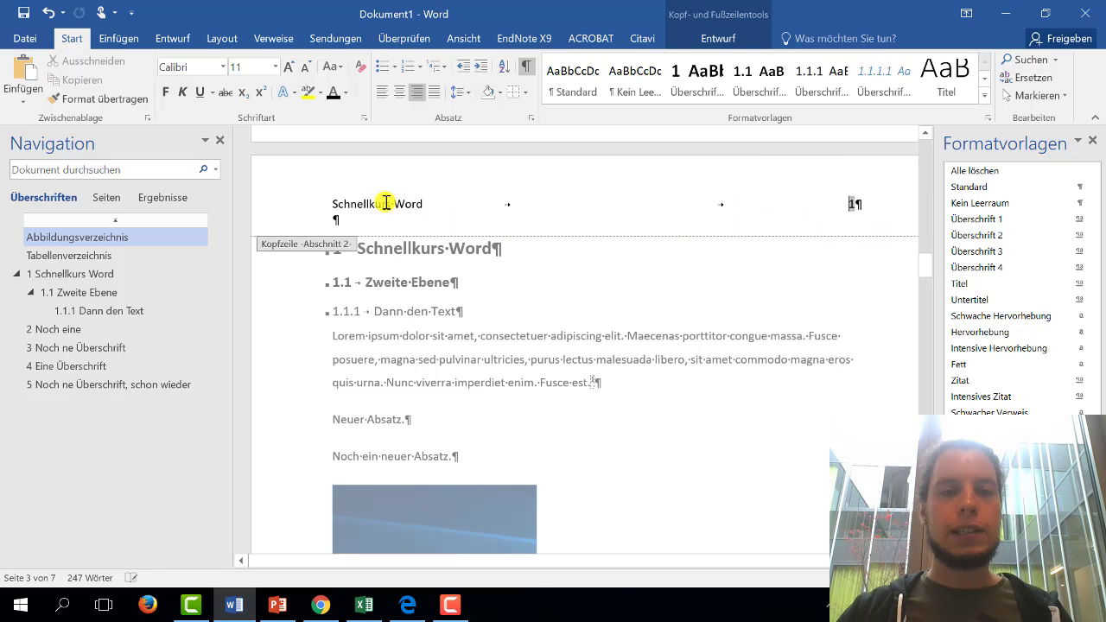
- Close the header, hide formatting marks, and scroll to check 'Noch eine' in the page 2 header
double_click(671, 394)
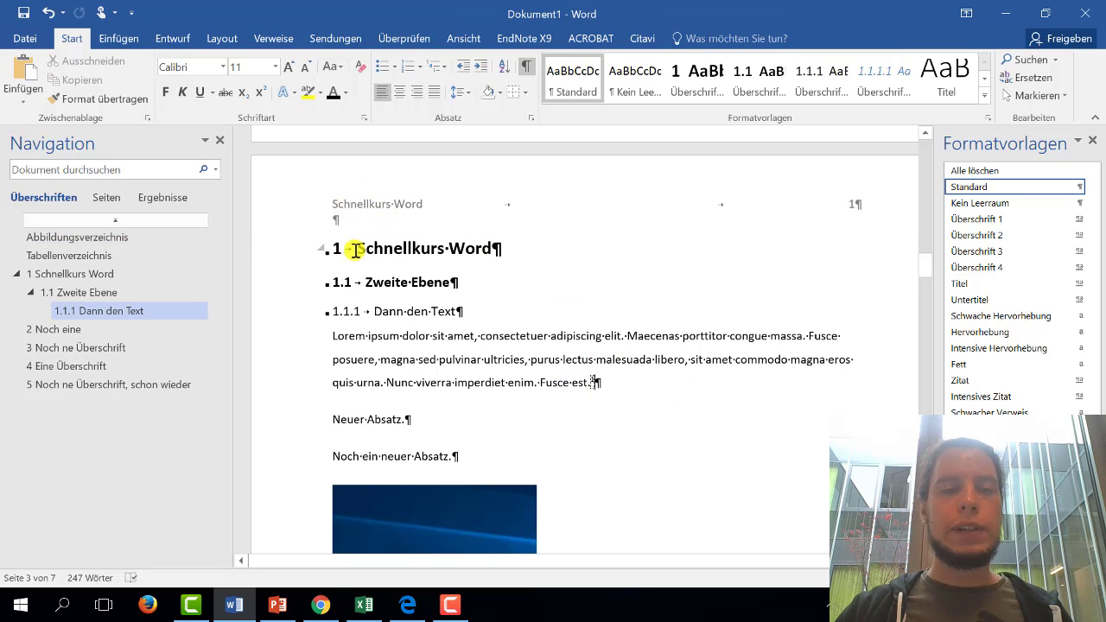
drag(357, 248, 486, 257)
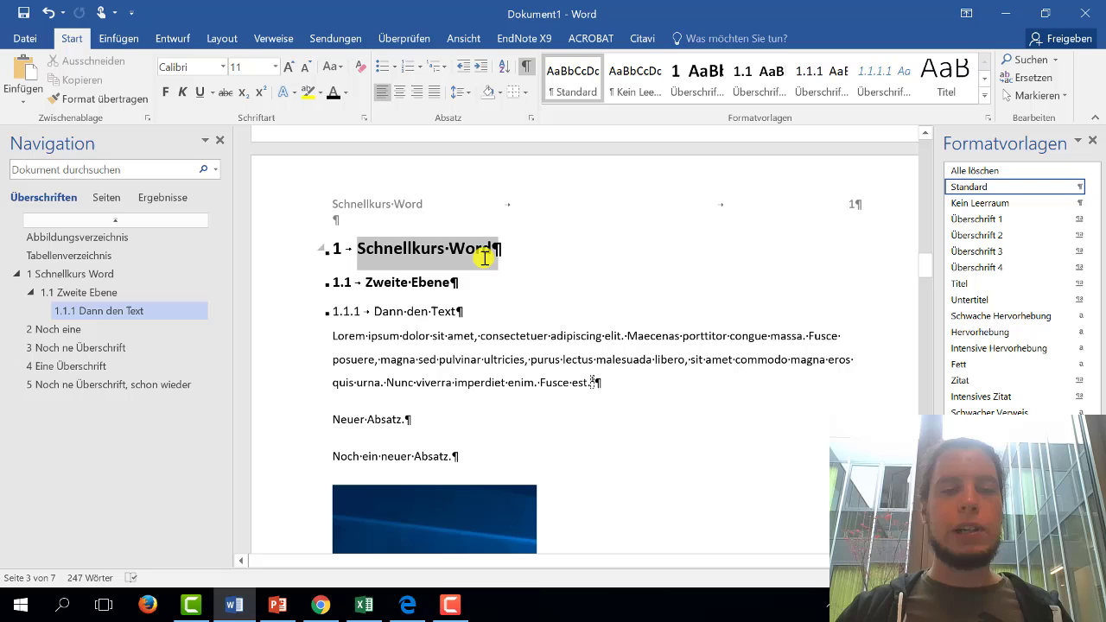
click(526, 67)
scroll(563, 242, down, 3)
scroll(563, 260, down, 5)
scroll(562, 299, down, 5)
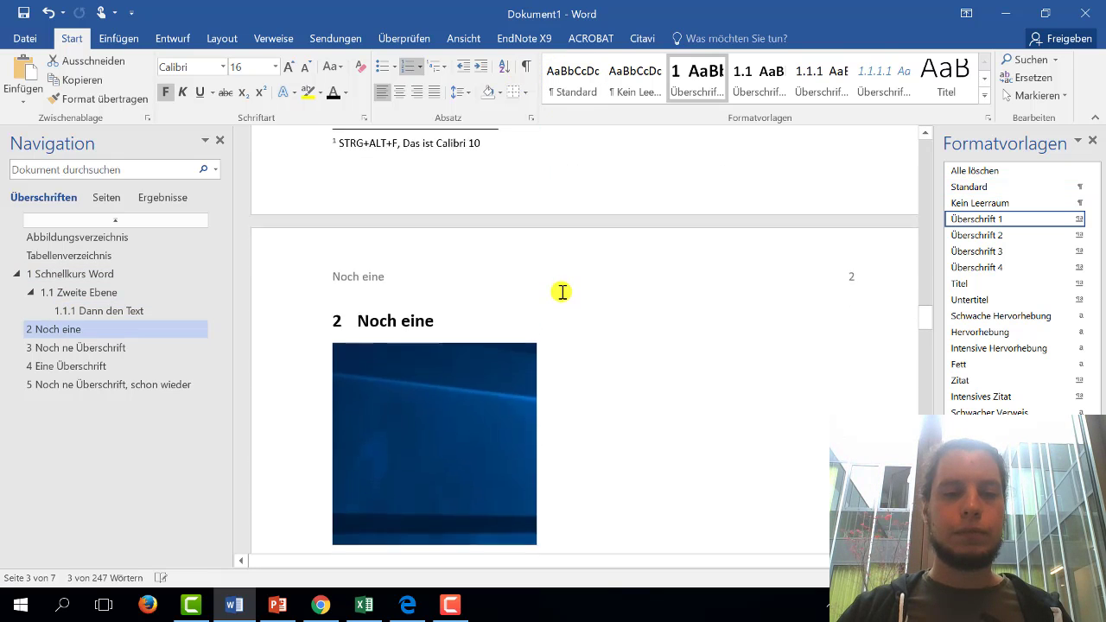
scroll(562, 293, down, 5)
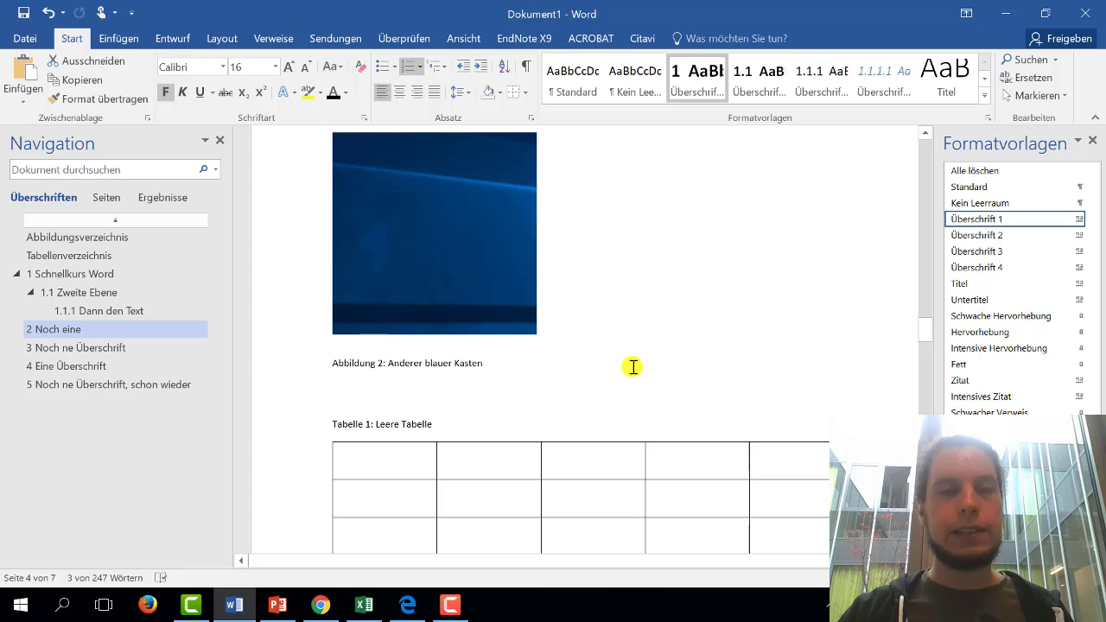
scroll(632, 367, up, 2)
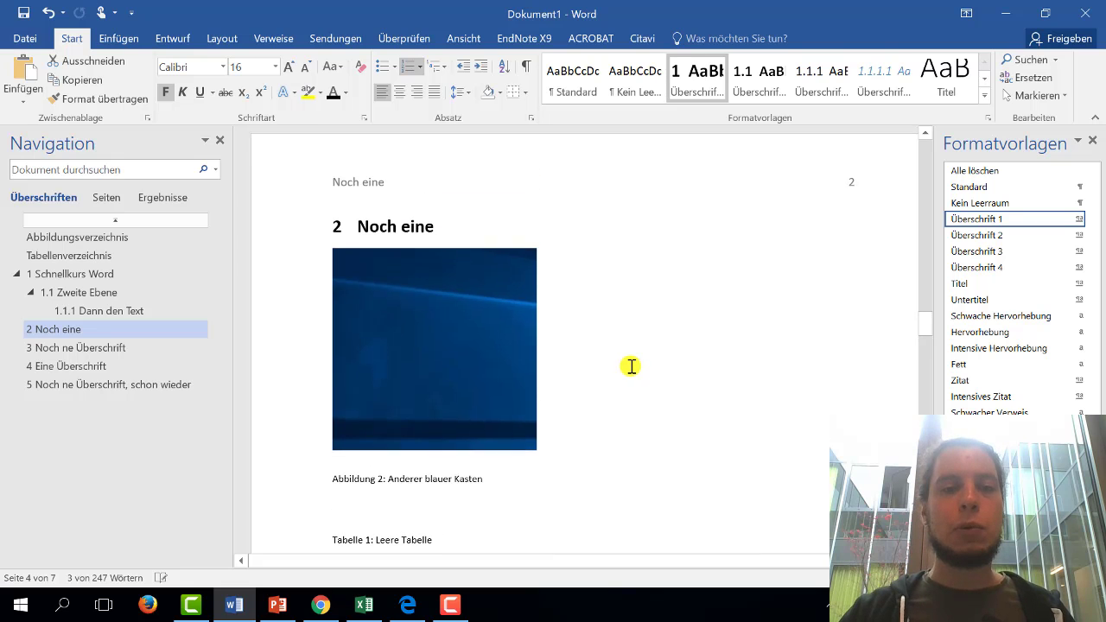
click(448, 235)
text(dddddddddddd)
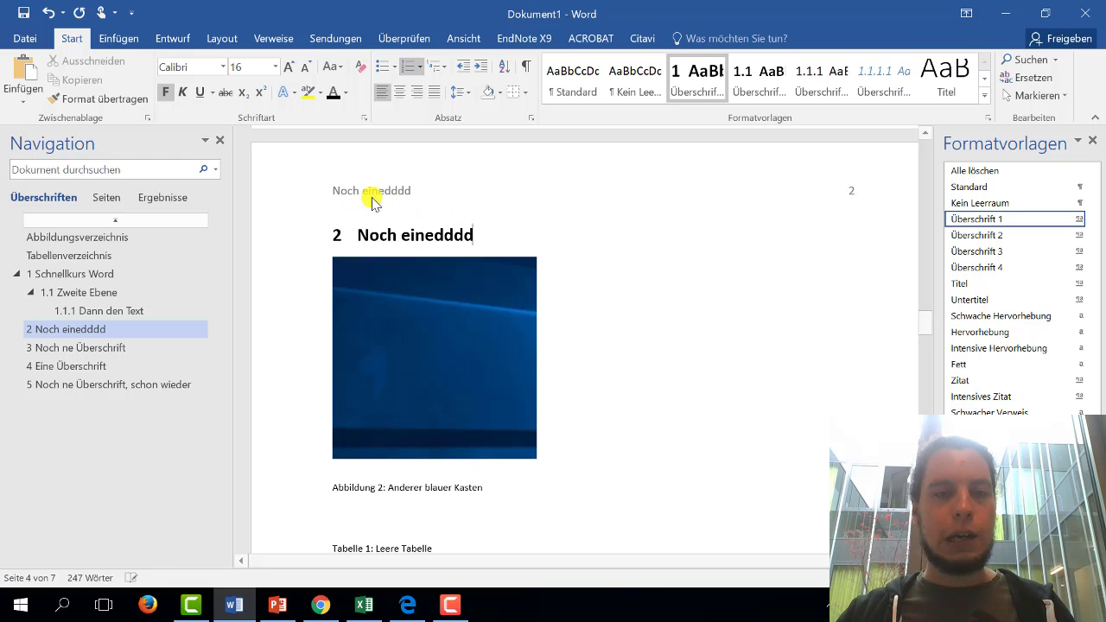
key(BackSpace)
key(BackSpace)
key(BackSpace)
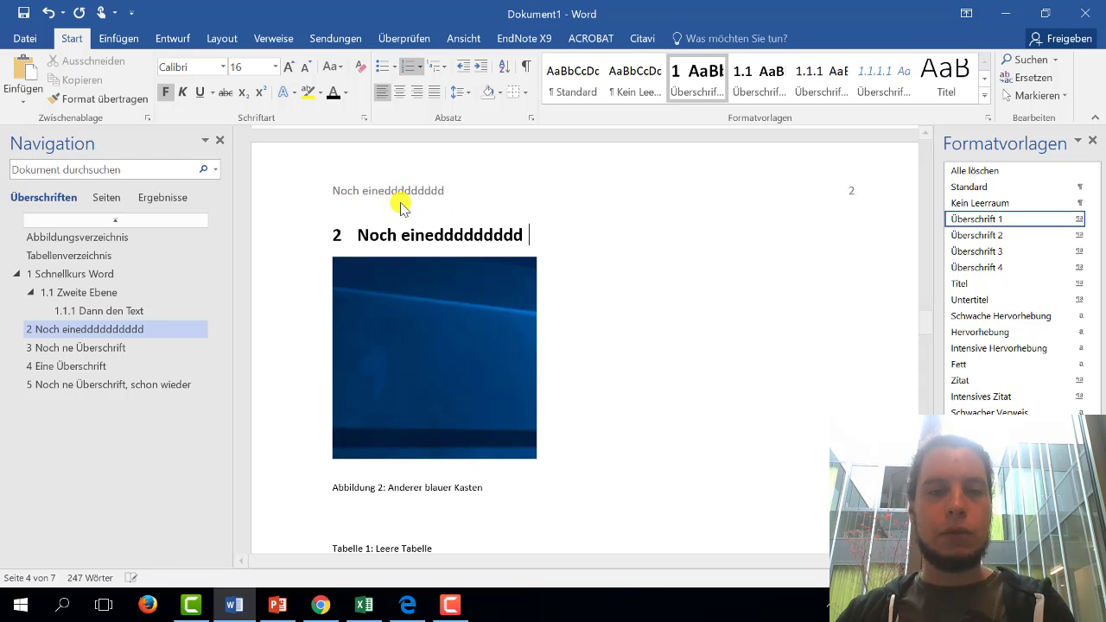
key(BackSpace)
key(BackSpace)
key(BackSpace)
key(BackSpace)
key(BackSpace)
key(BackSpace)
key(BackSpace)
key(BackSpace)
key(BackSpace)
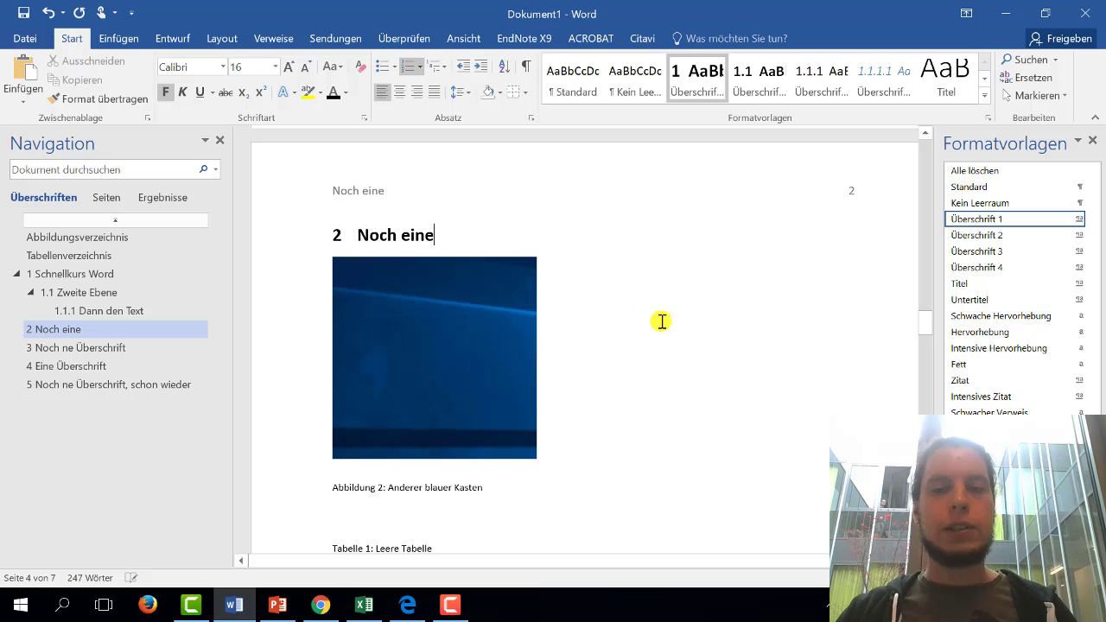
- Add a bottom border under the chapter 2 header line and close the header
double_click(417, 190)
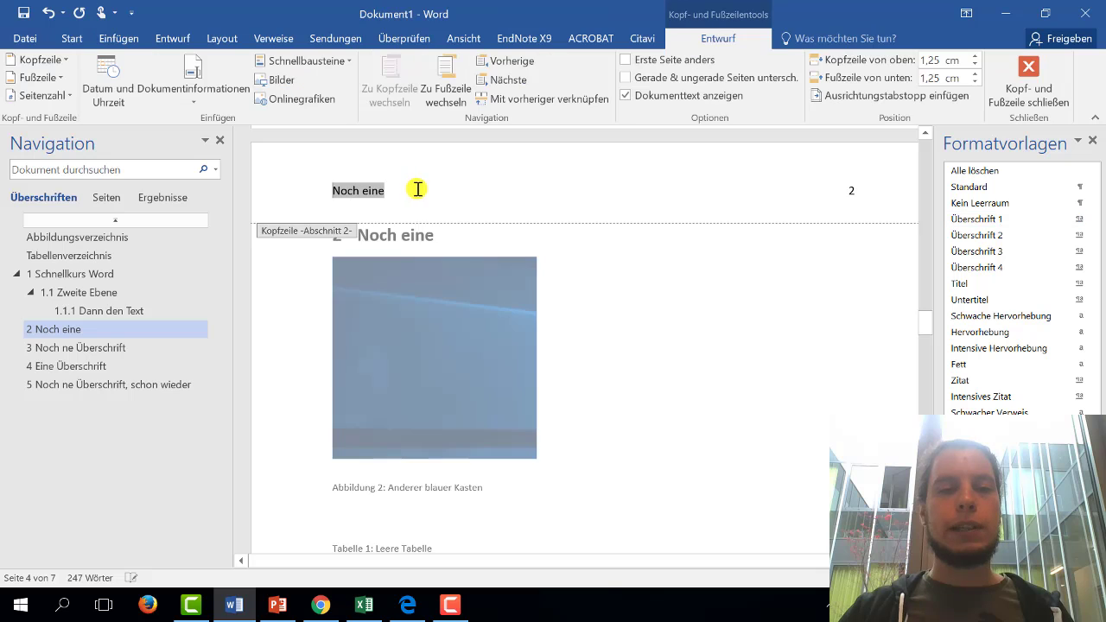
click(256, 198)
click(72, 40)
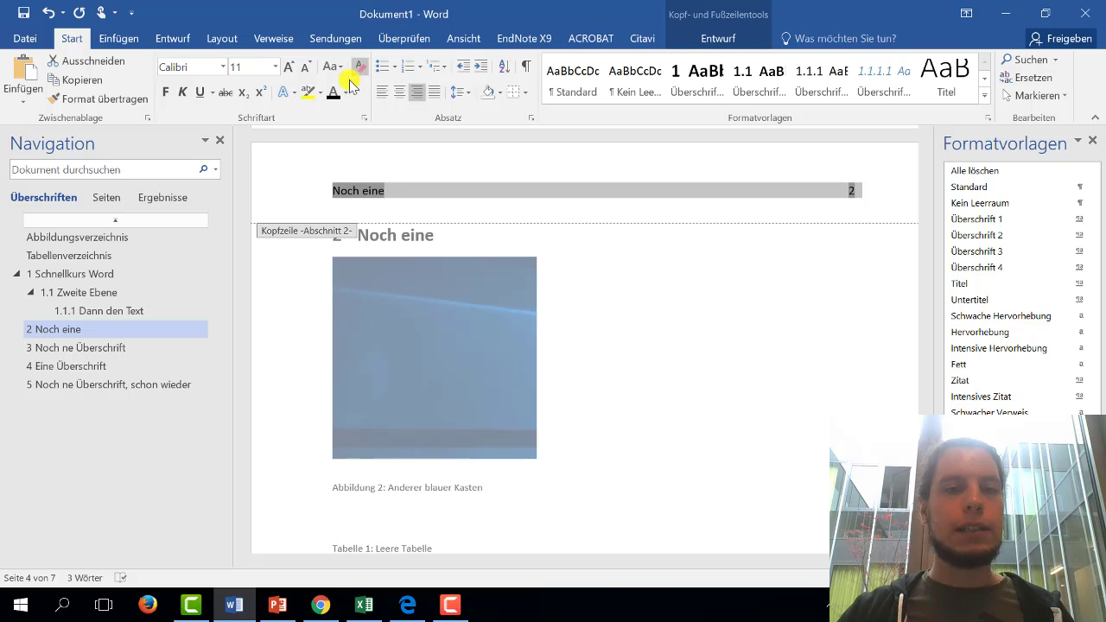
click(516, 97)
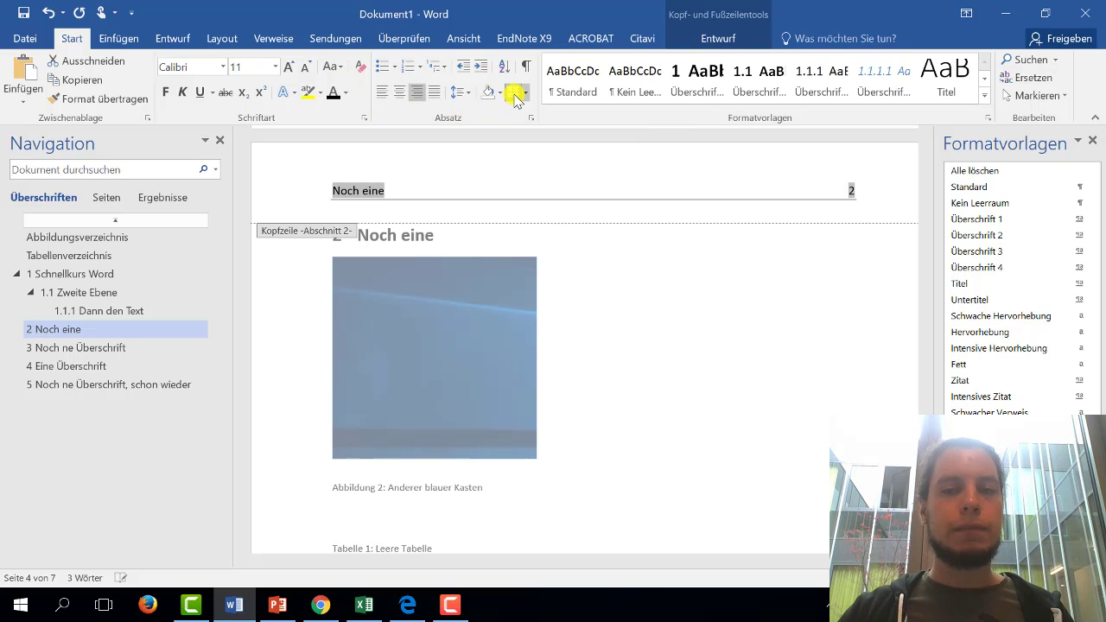
double_click(749, 380)
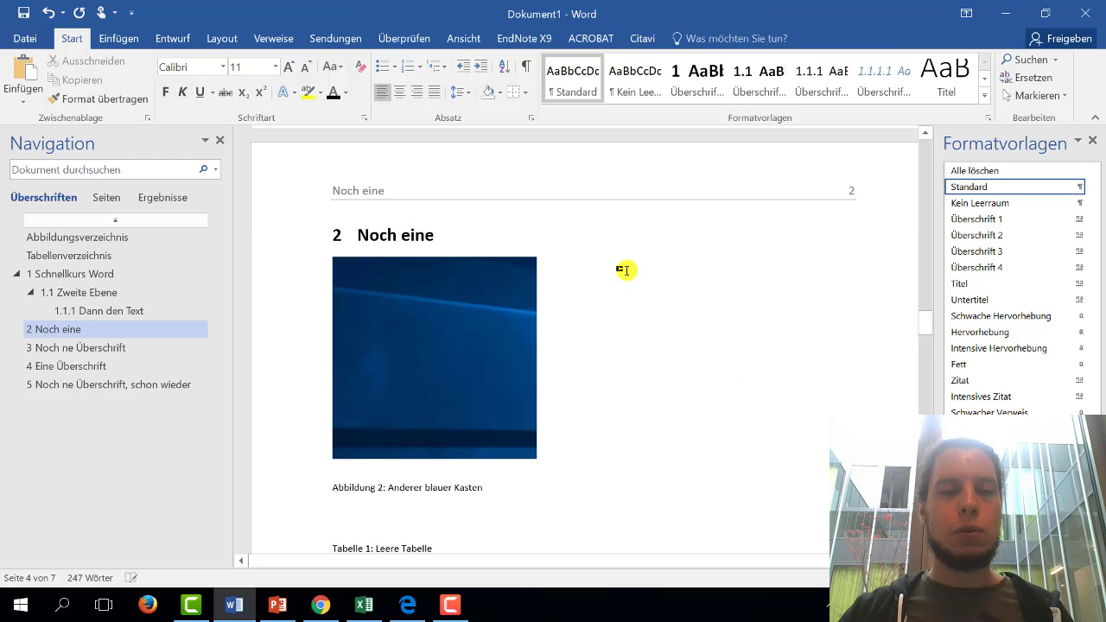
- Scroll back to chapter 2 and place the cursor at the end of the Abbildung 2 caption
drag(925, 324, 937, 379)
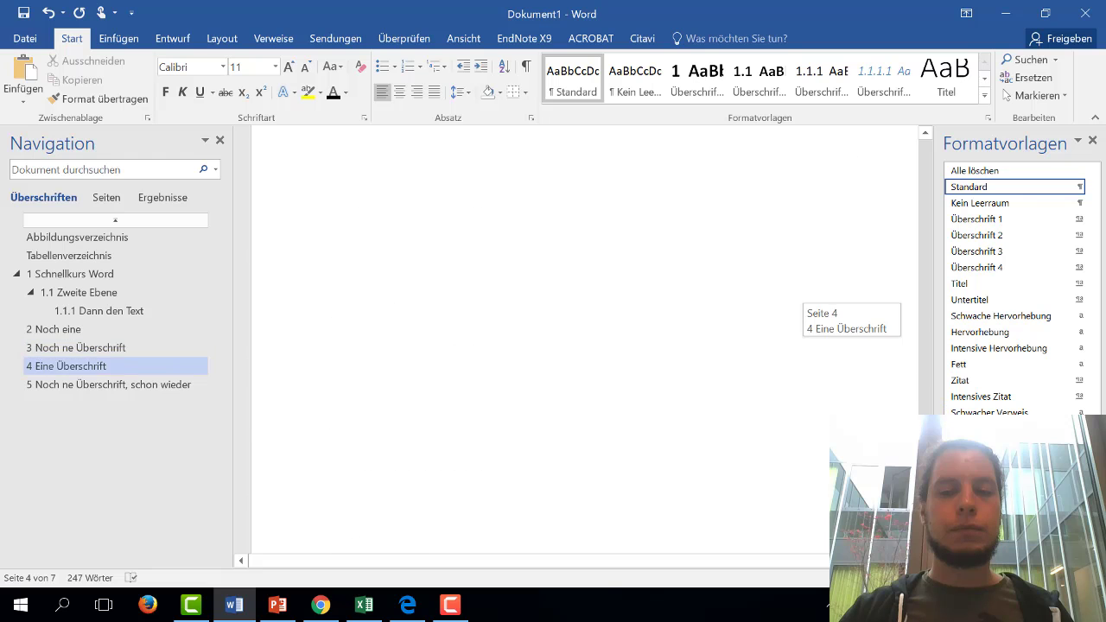
drag(937, 379, 929, 451)
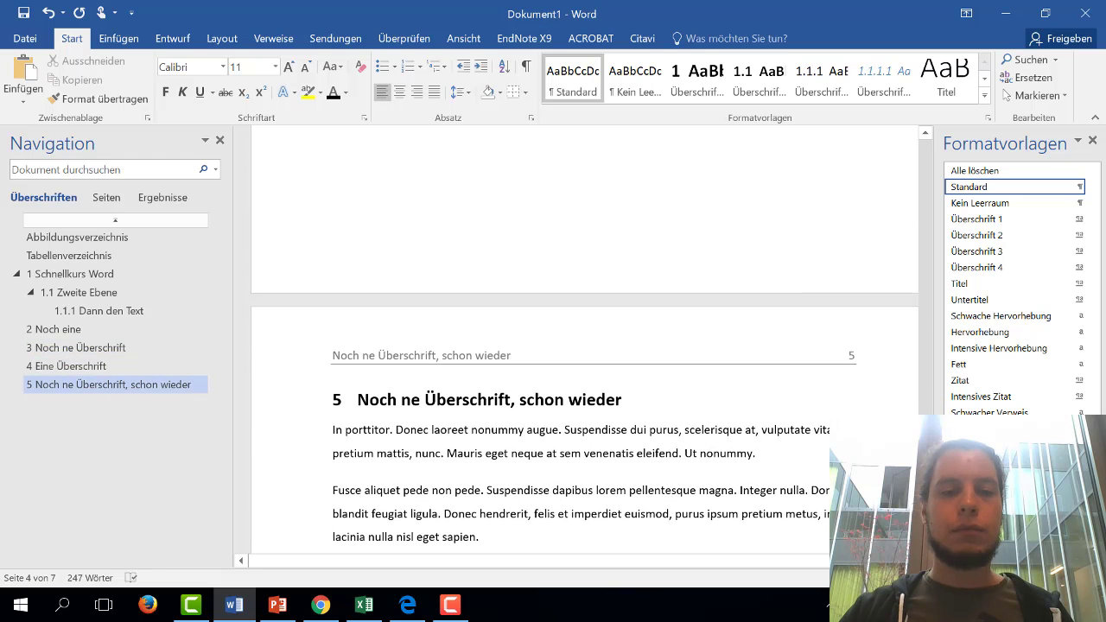
click(536, 359)
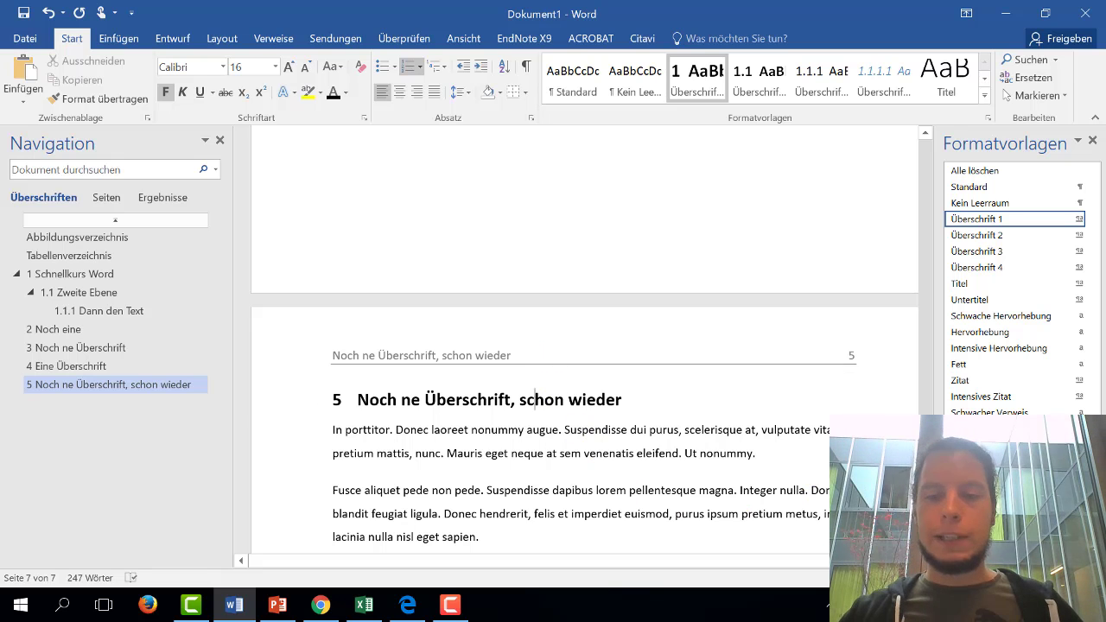
drag(926, 506, 919, 363)
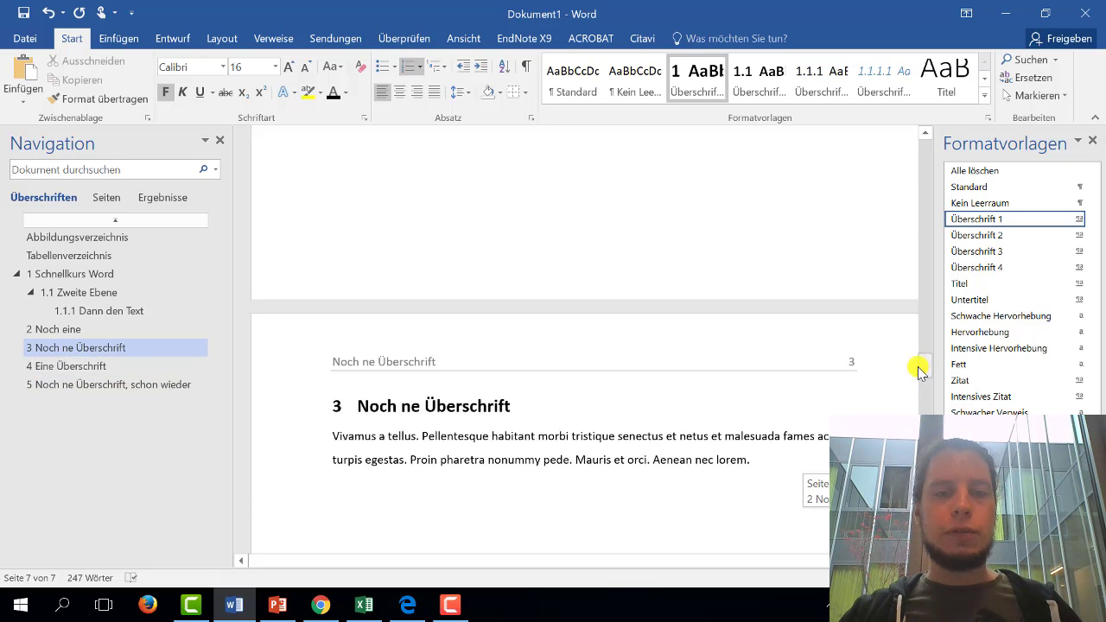
drag(919, 363, 916, 332)
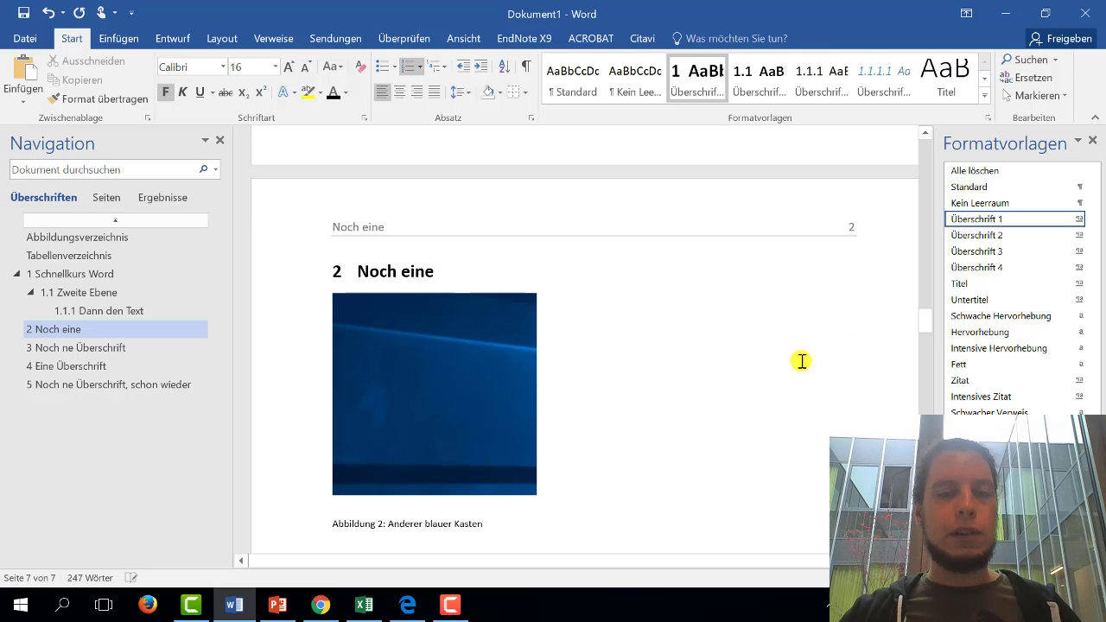
click(415, 406)
scroll(704, 370, down, 2)
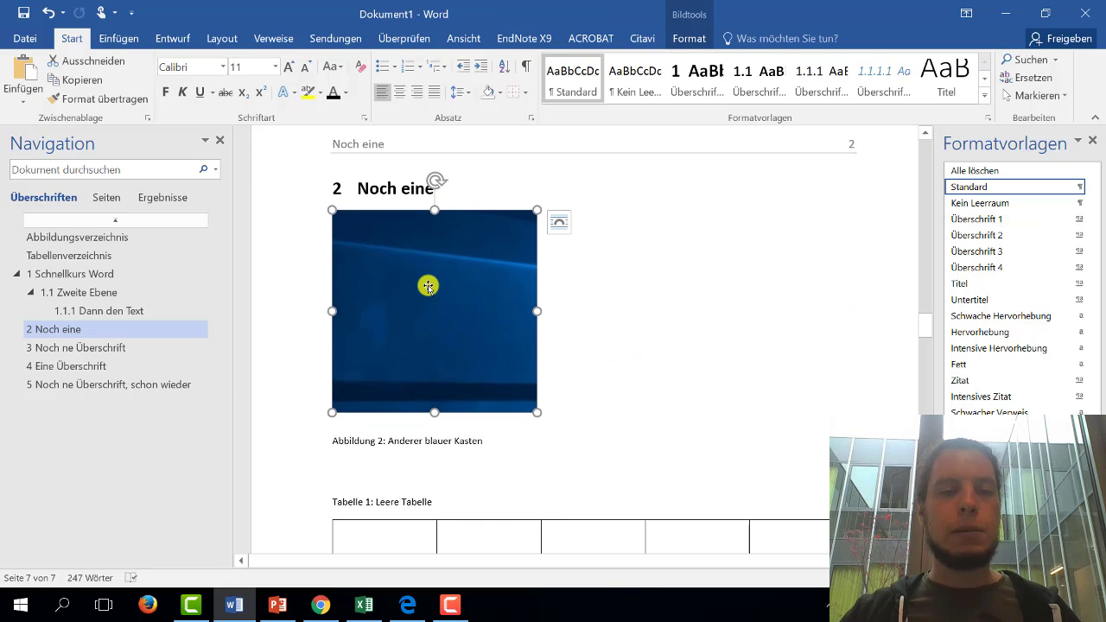
click(536, 438)
scroll(553, 415, down, 3)
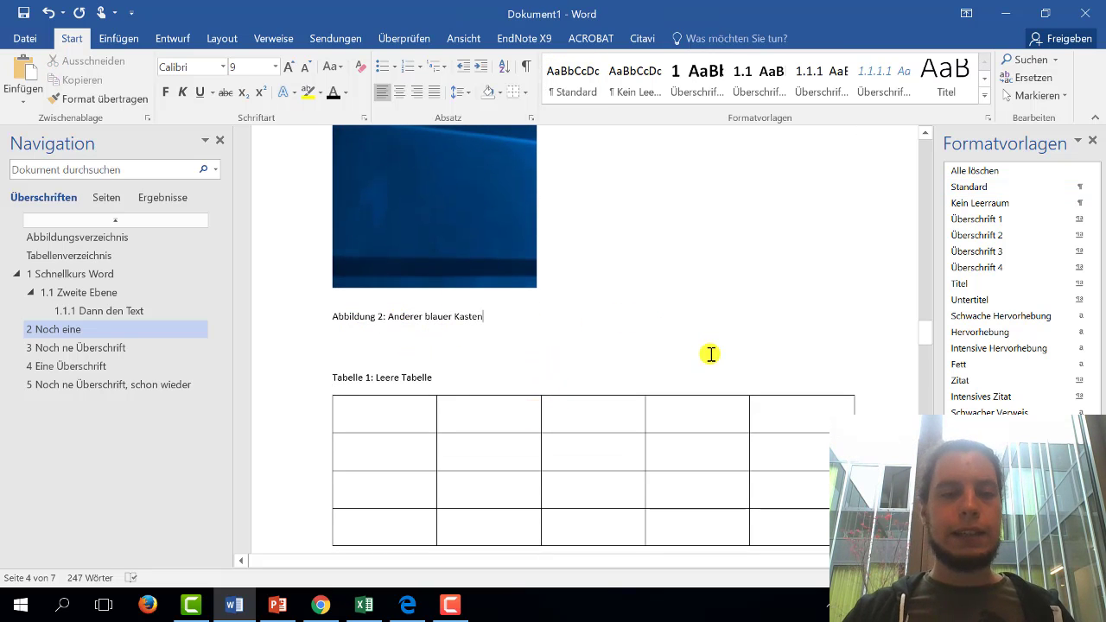
- Type 'Quelle: eigene Darstellung' as a new Standard paragraph under the Abbildung 2 caption
key(Return)
text(Qu)
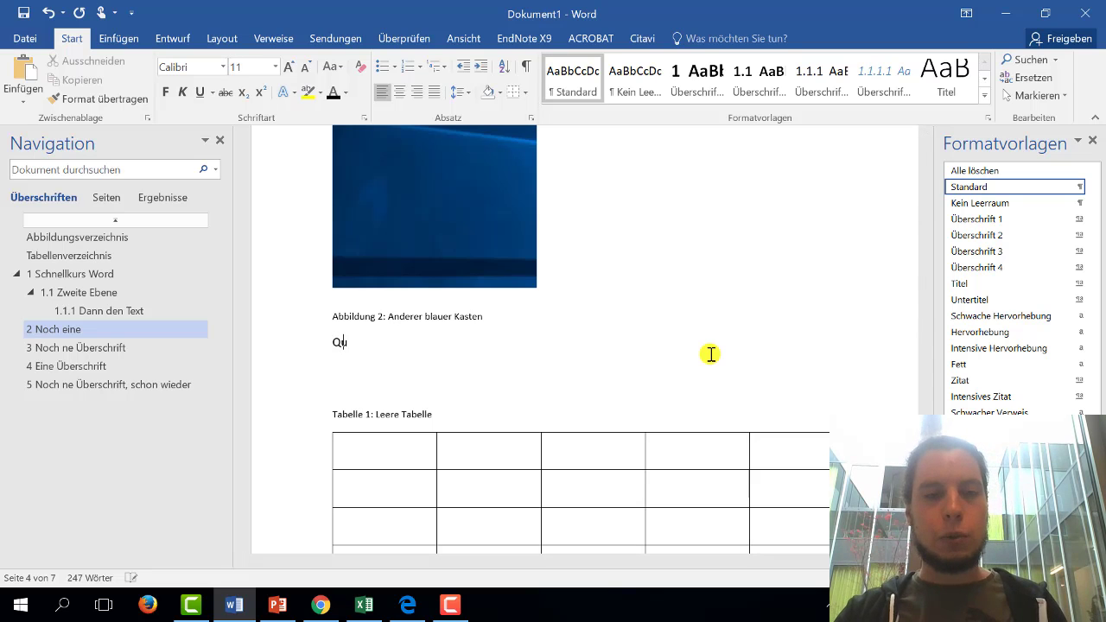
text(elle:)
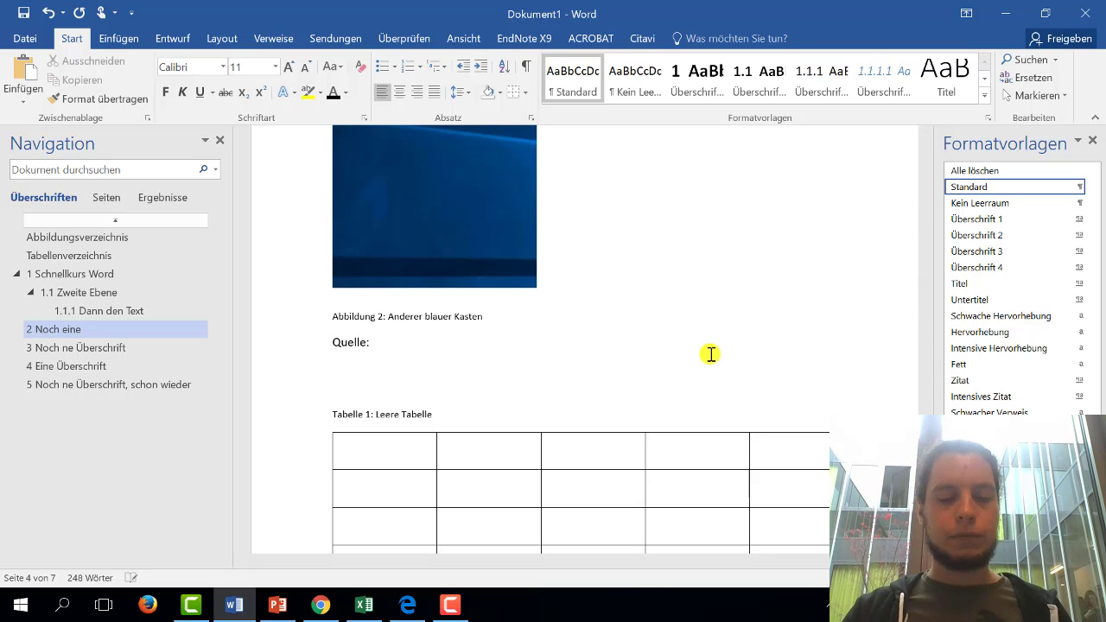
text( eigene Dar)
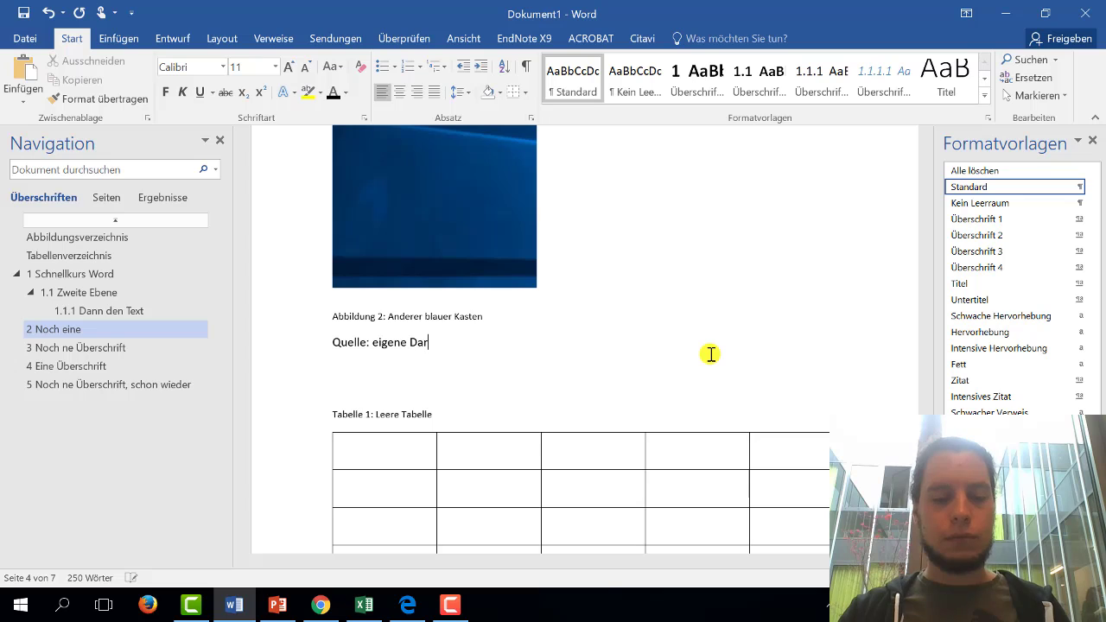
text(stellung)
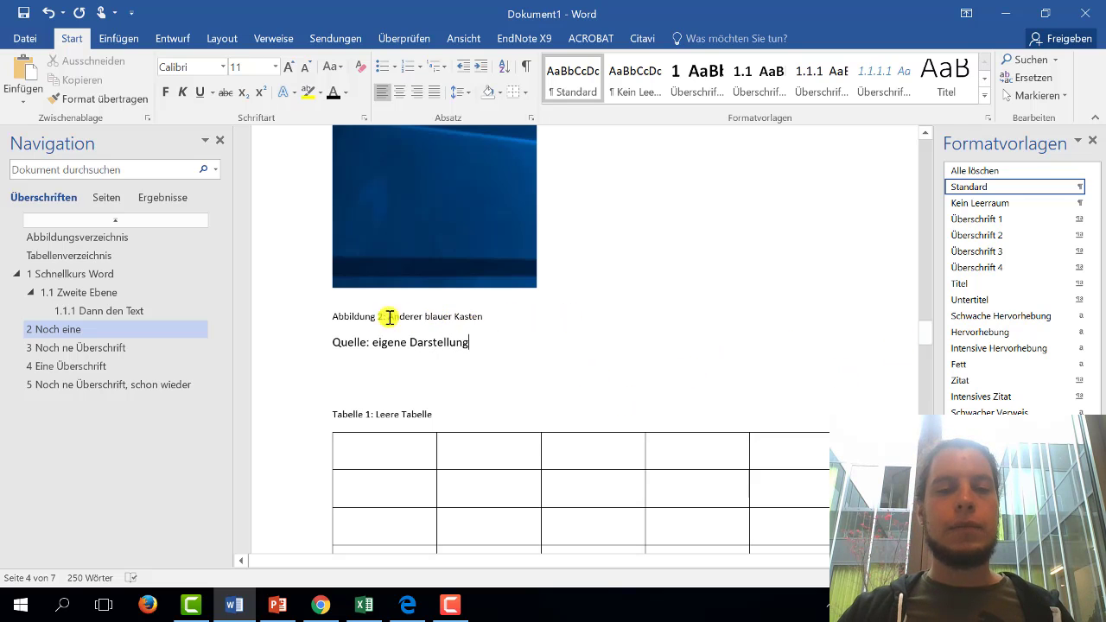
click(299, 316)
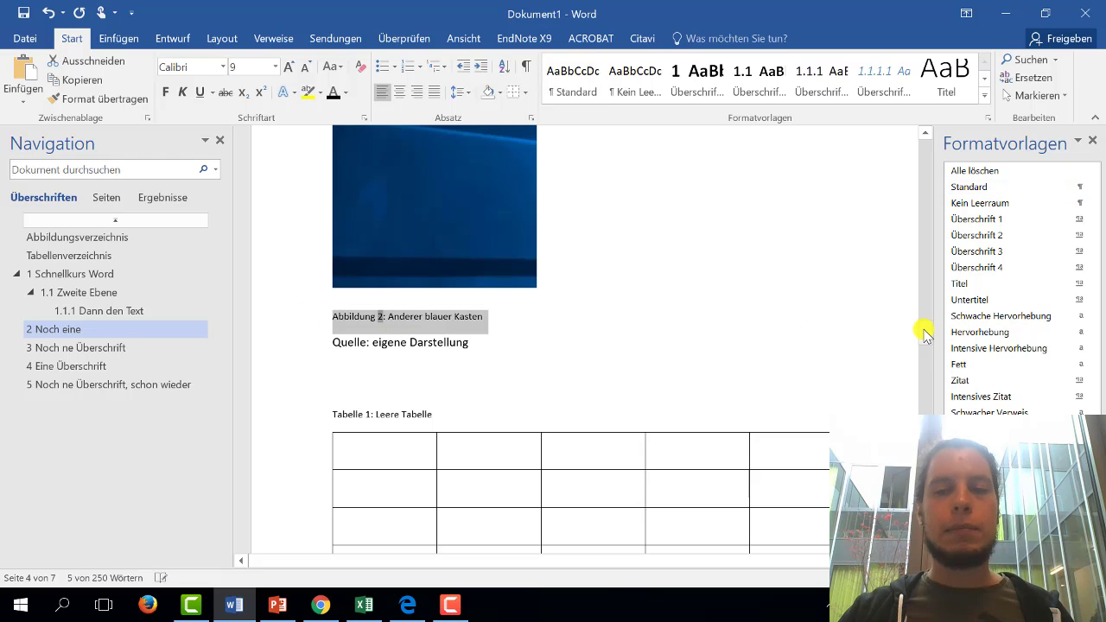
drag(924, 334, 926, 198)
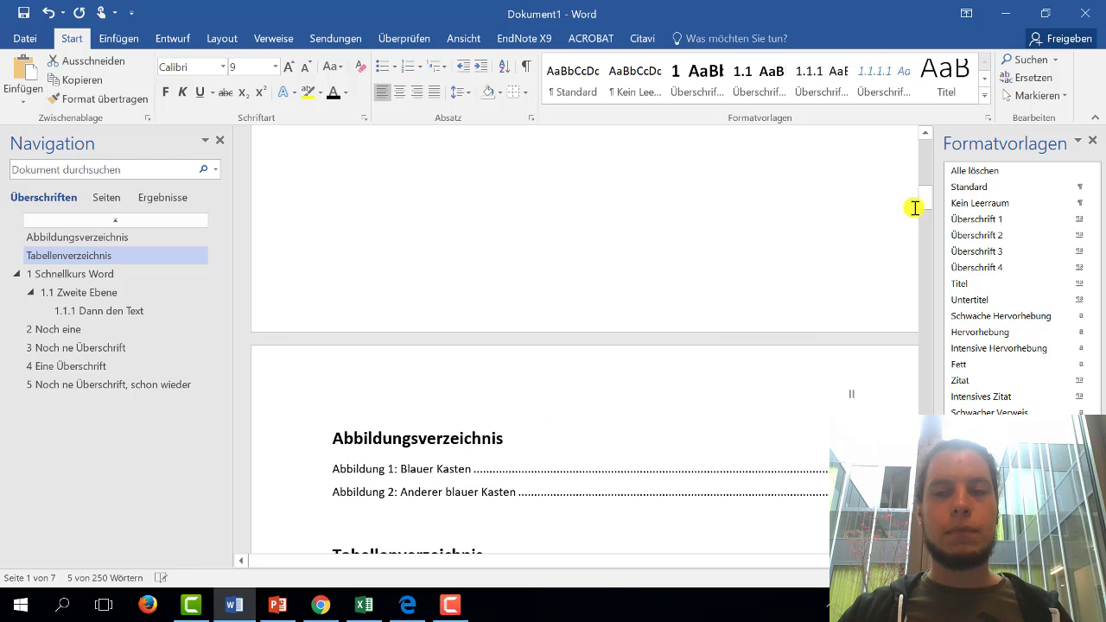
drag(925, 199, 924, 337)
click(533, 277)
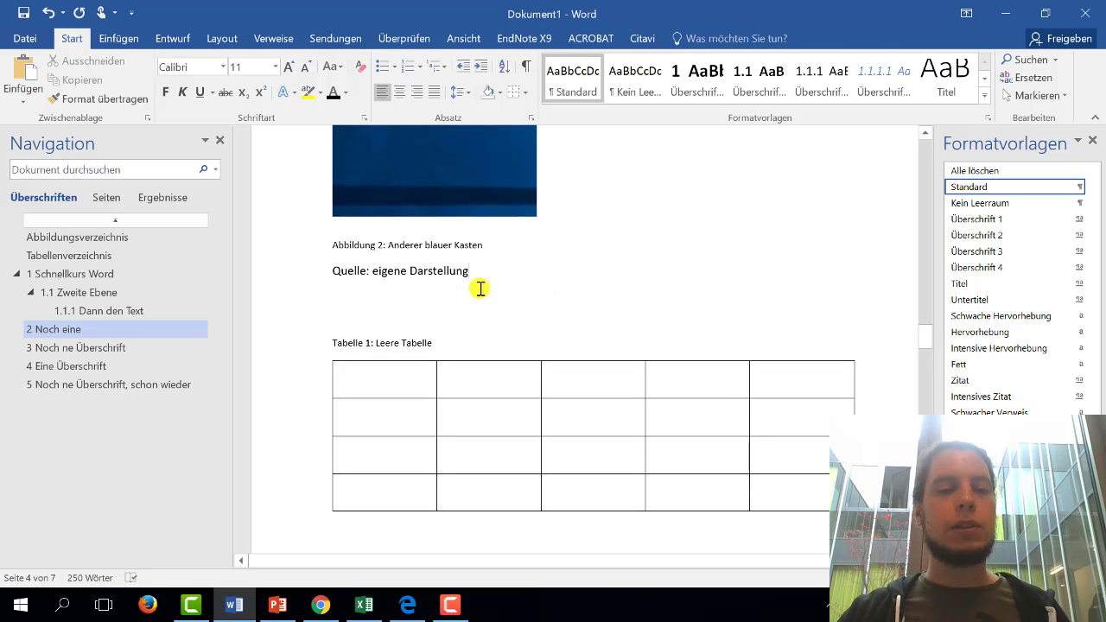
scroll(585, 413, up, 3)
scroll(423, 435, up, 1)
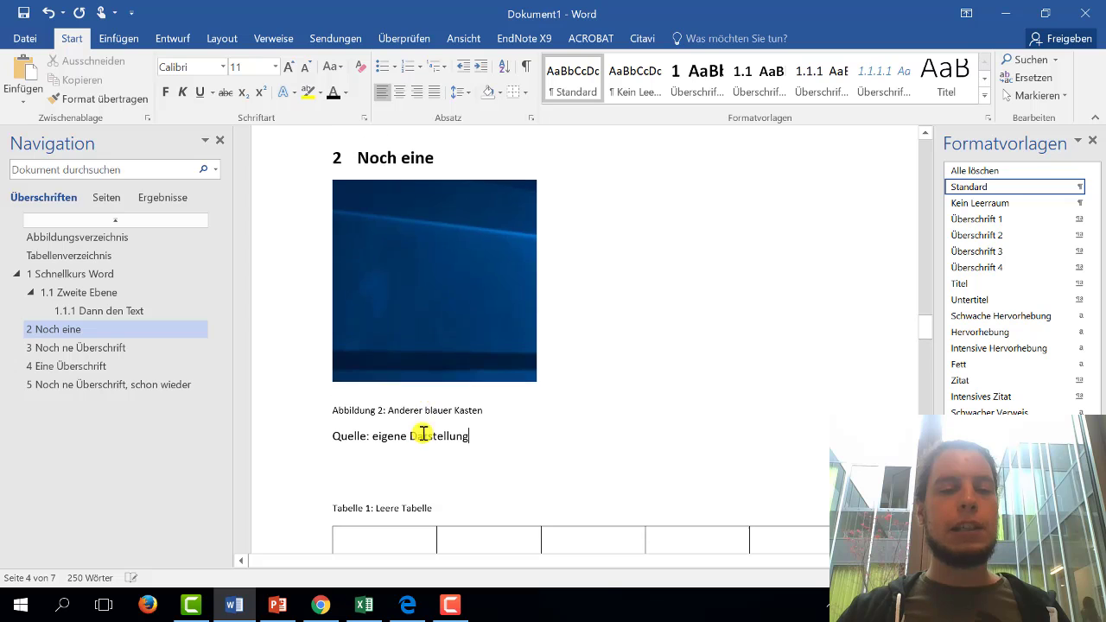
scroll(427, 366, down, 1)
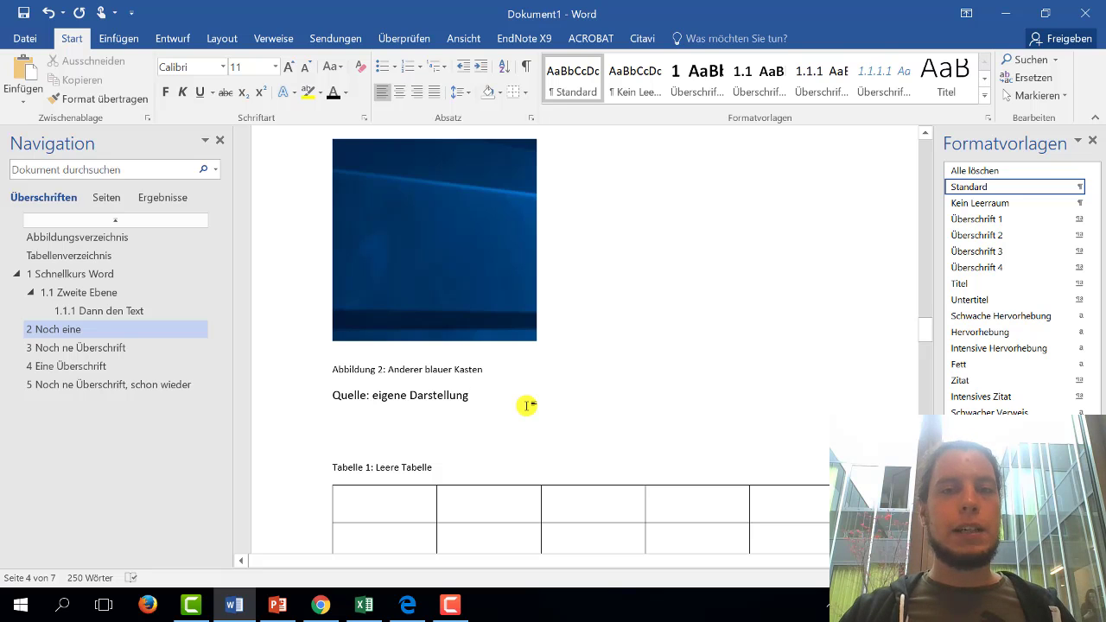
- Replace 'eigene Darstellung' with the author's name, 2018, S. 5, prefixed by 'in Anlehnung an'
drag(484, 405, 317, 403)
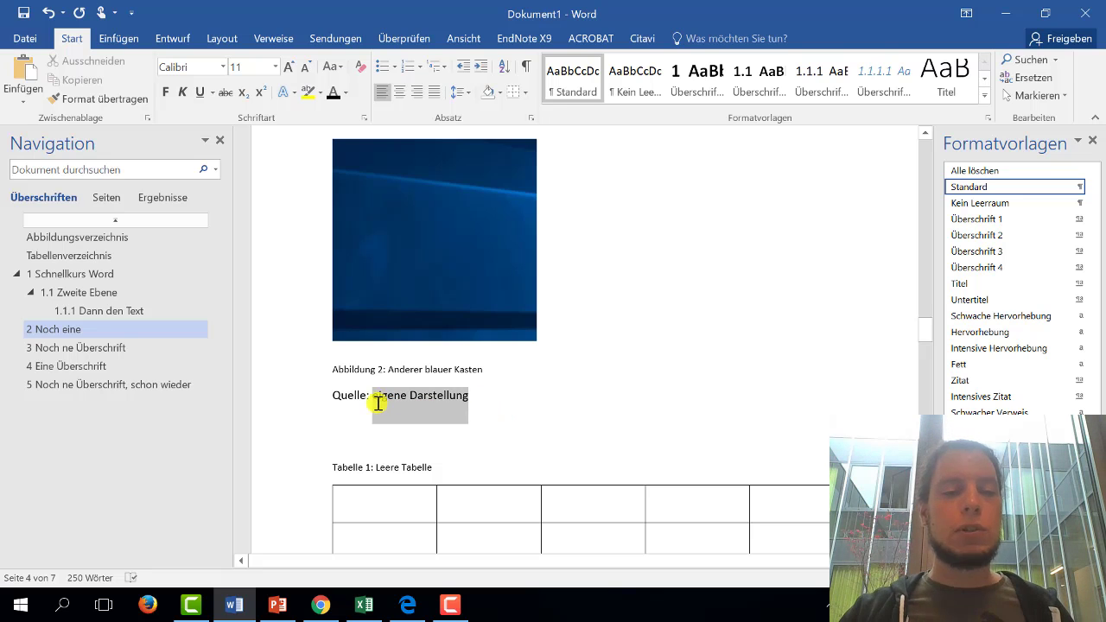
click(378, 401)
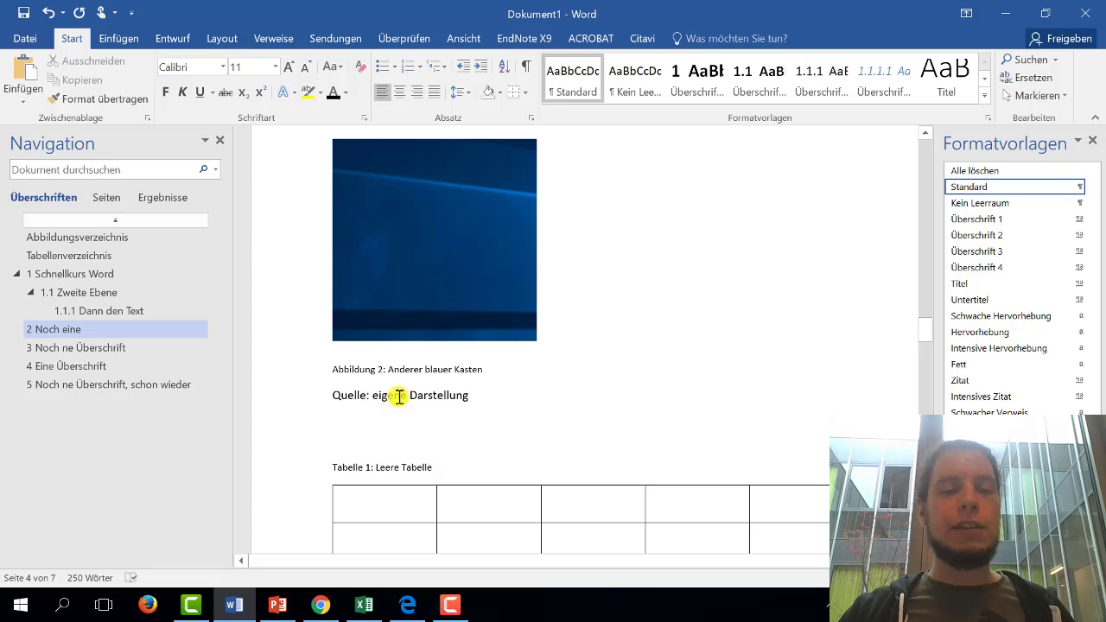
drag(378, 399, 484, 395)
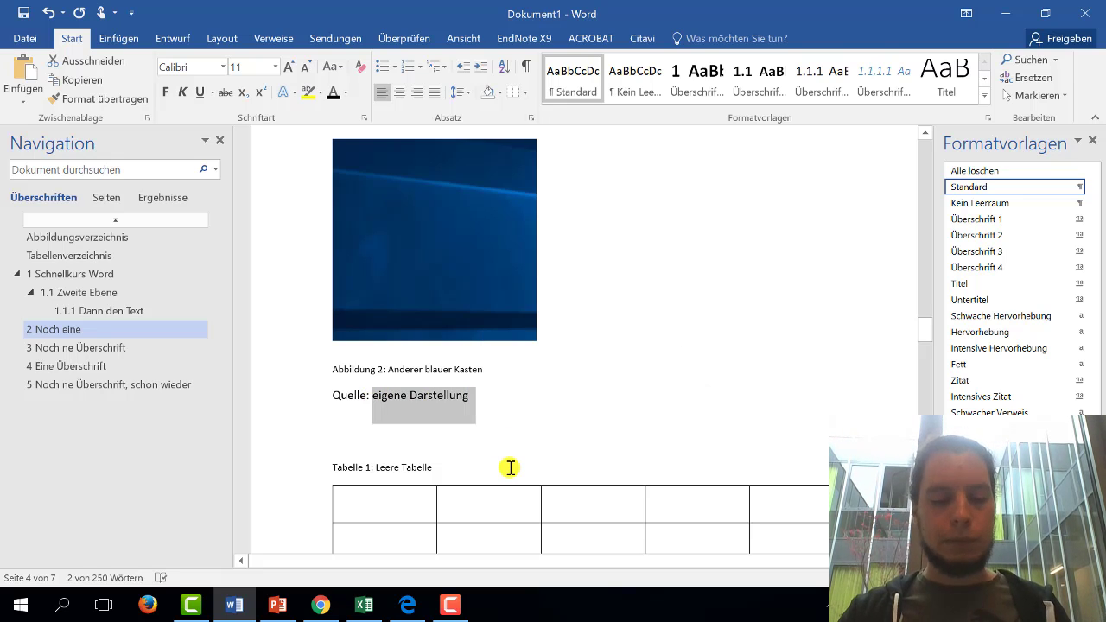
text(Müll)
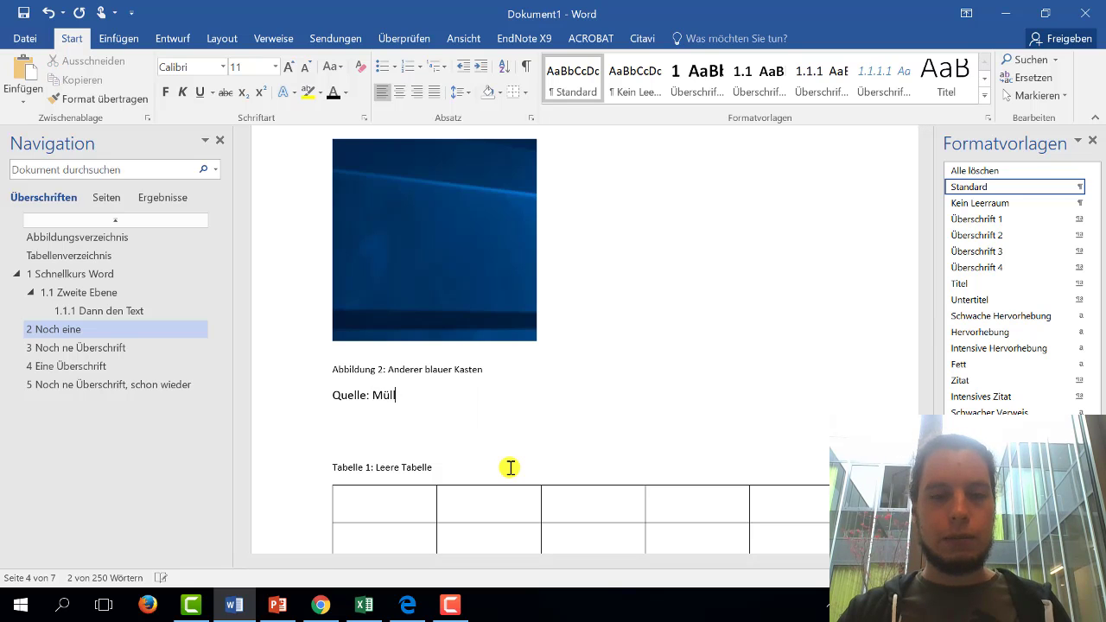
text(er 2018, S. 5)
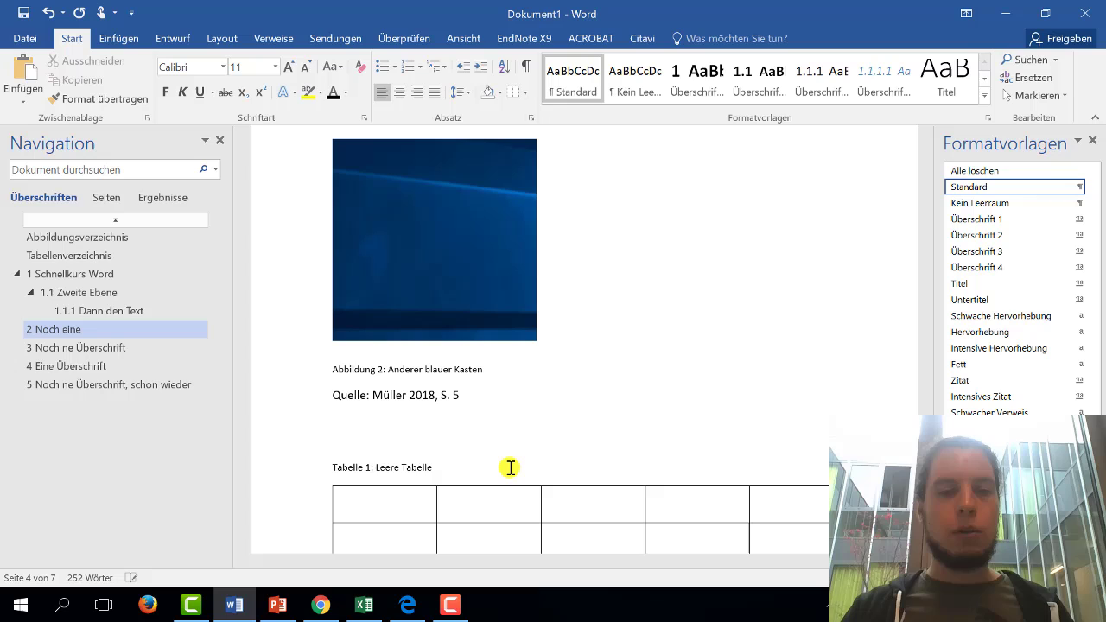
key(Return)
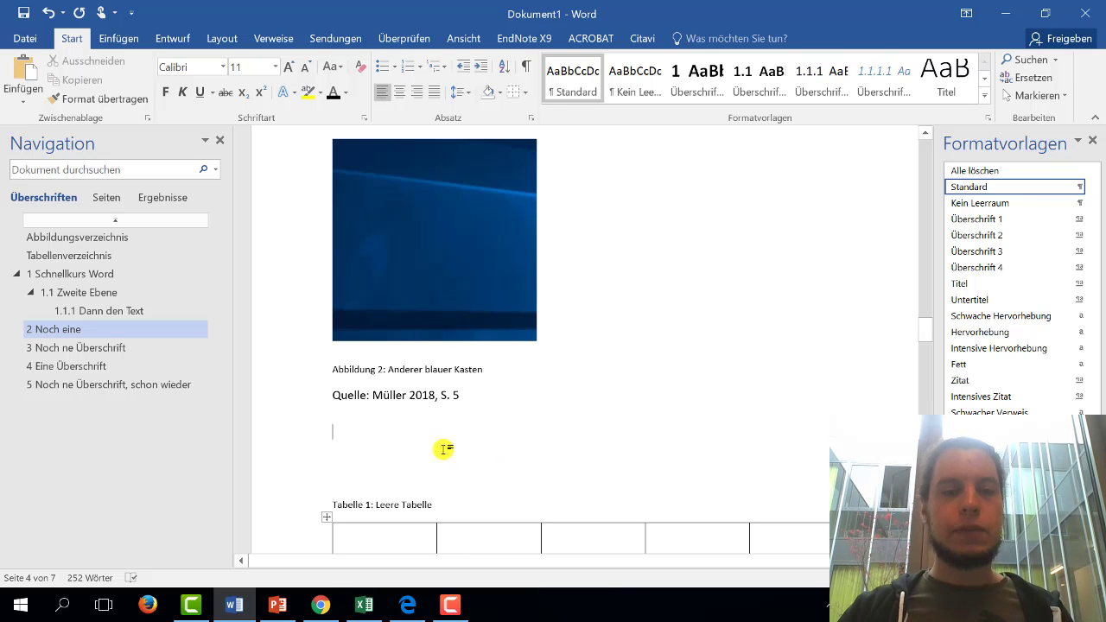
click(373, 395)
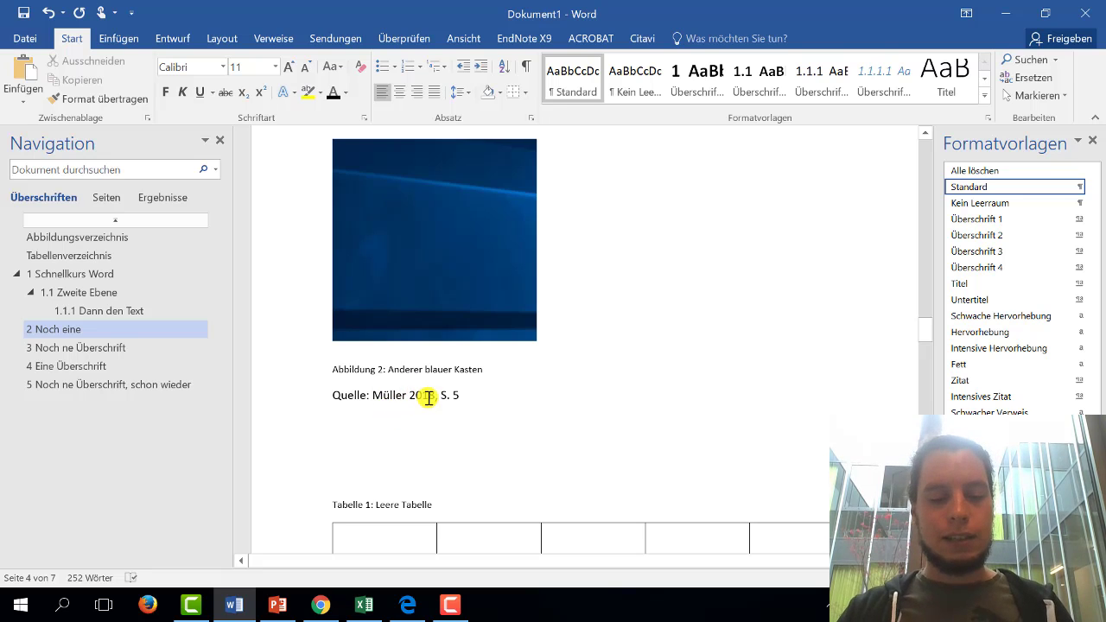
text(in Anlehn)
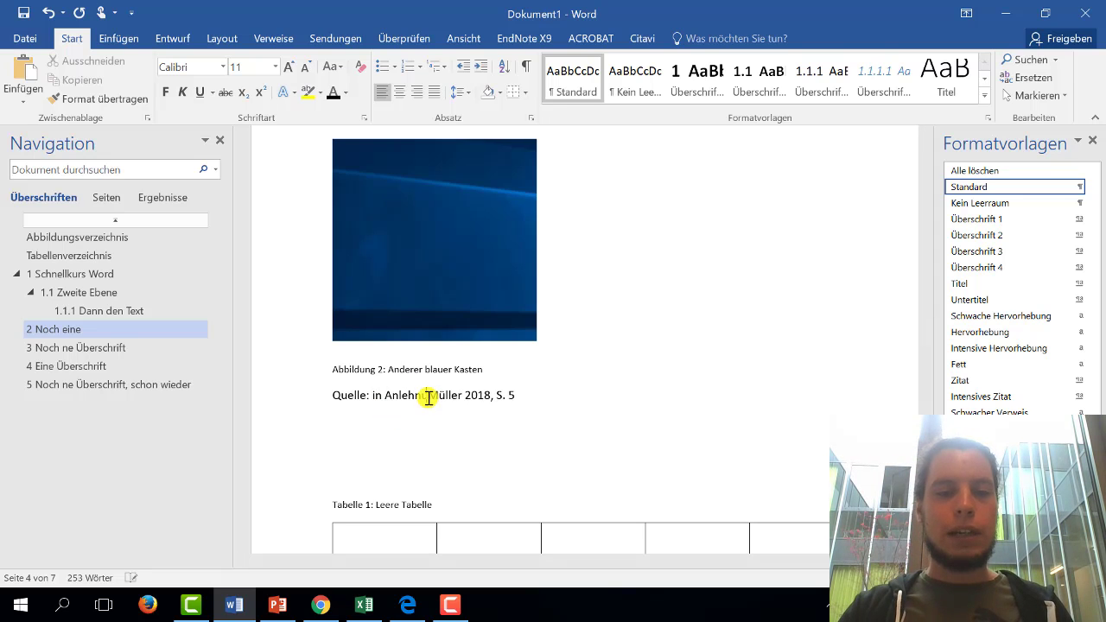
text(ung an)
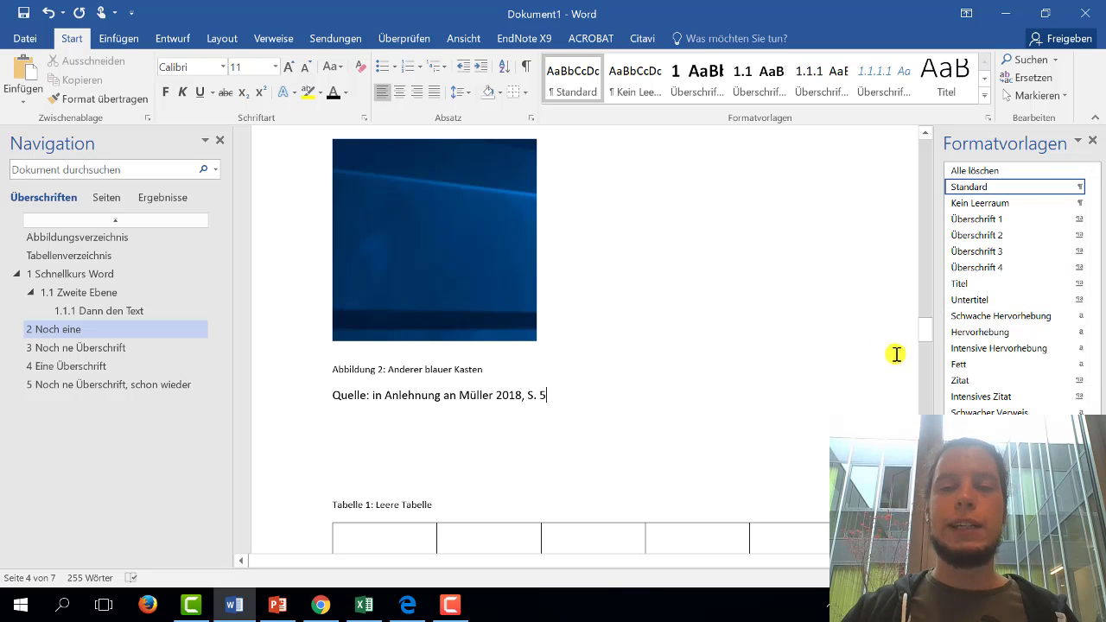
- Scroll up to the Abbildungsverzeichnis page and place the cursor in its heading
drag(921, 338, 921, 316)
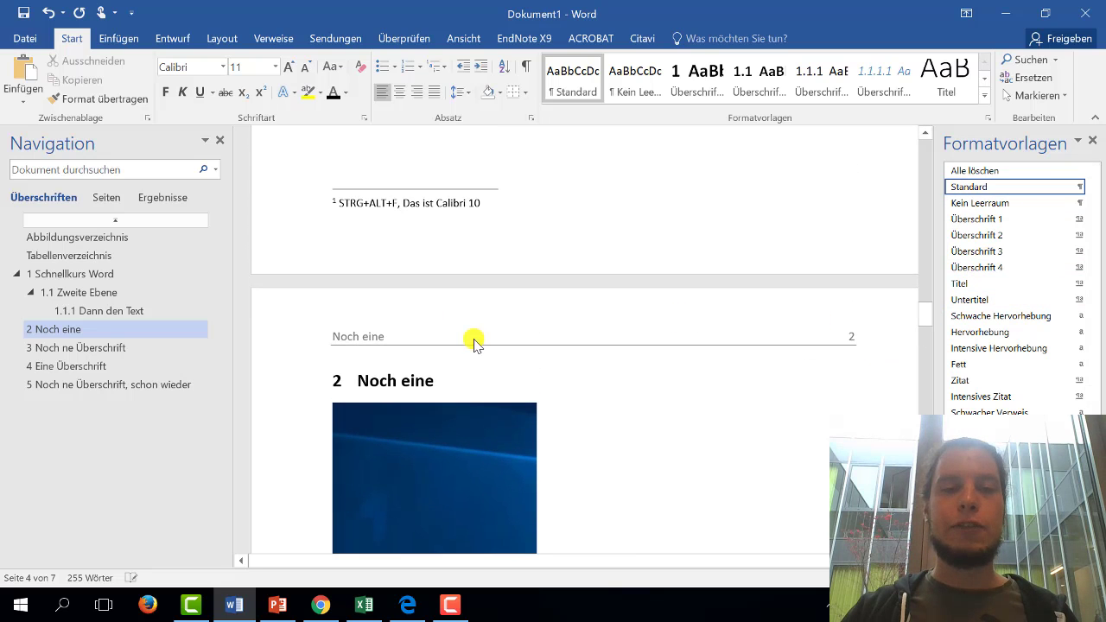
drag(927, 325, 926, 164)
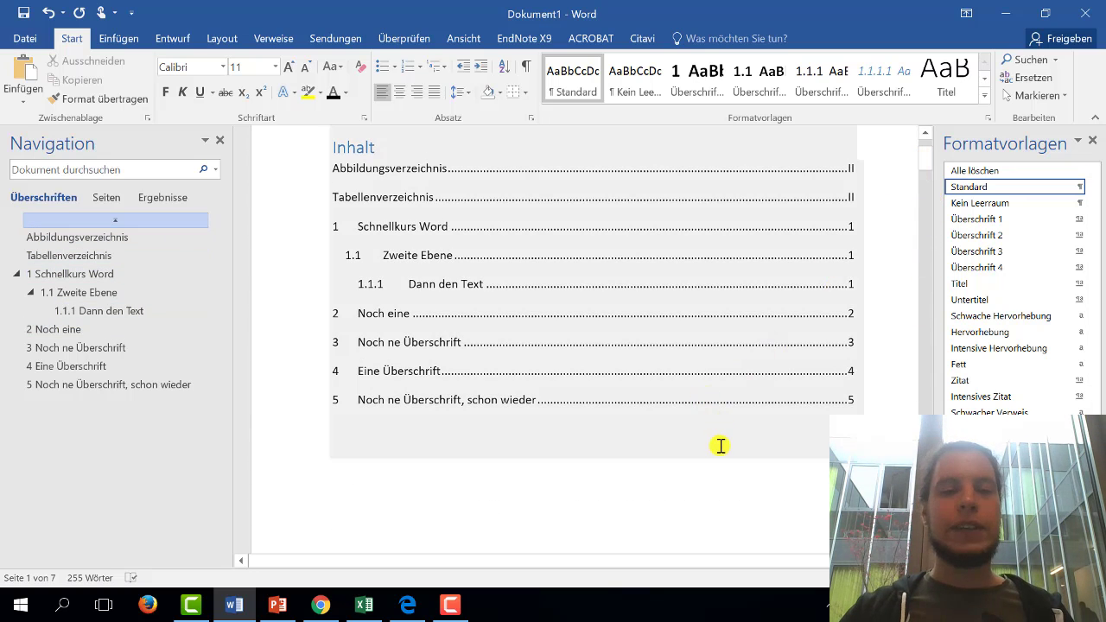
scroll(710, 412, down, 5)
scroll(710, 411, down, 5)
scroll(704, 398, down, 3)
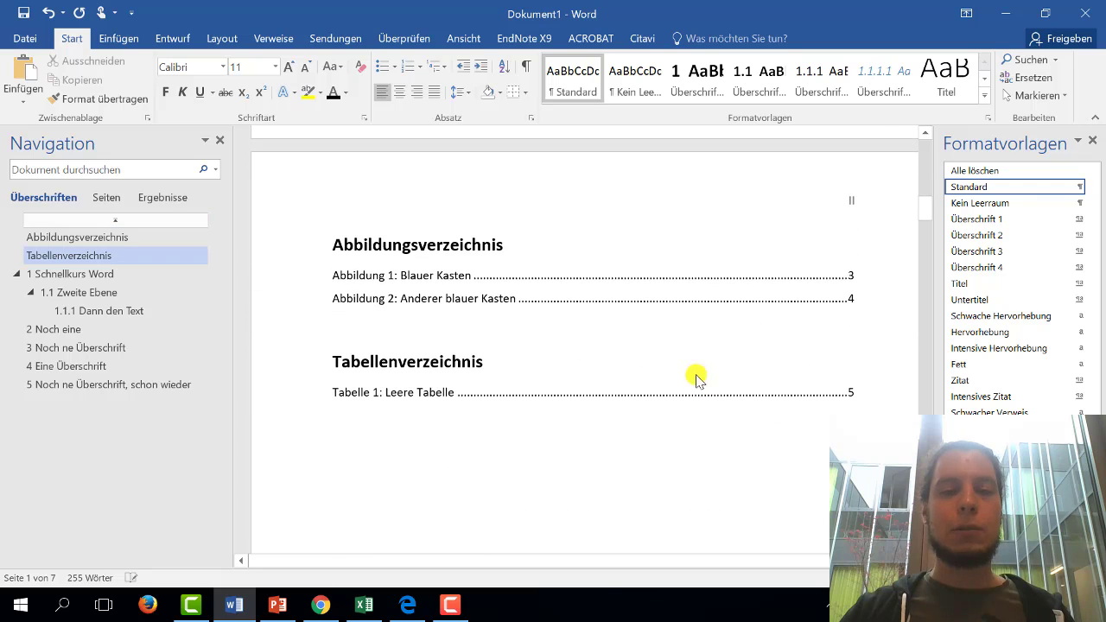
click(422, 242)
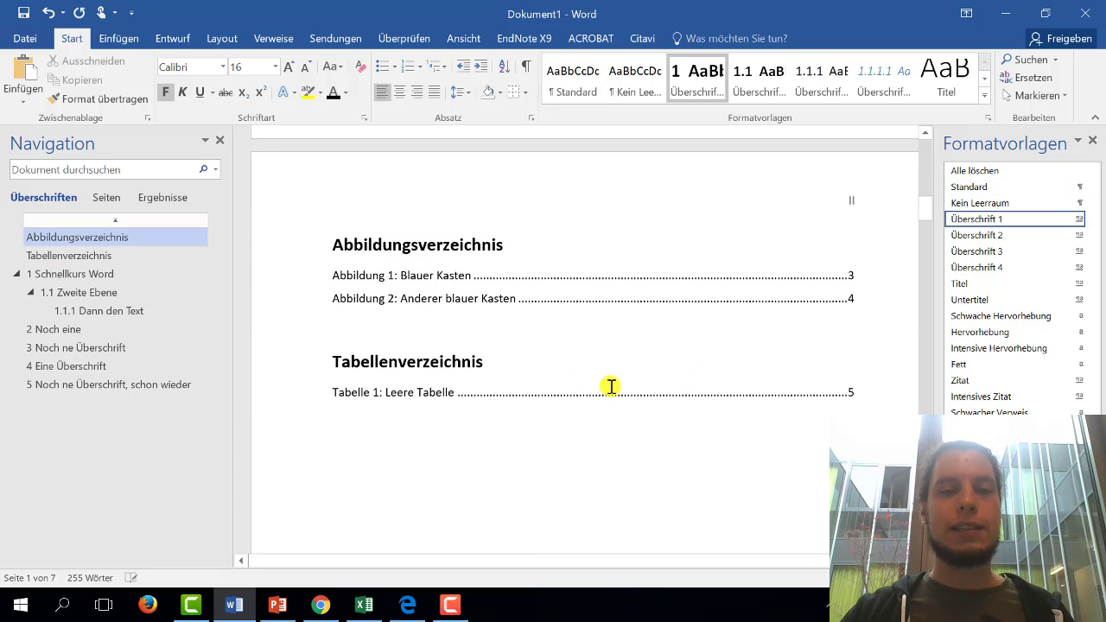